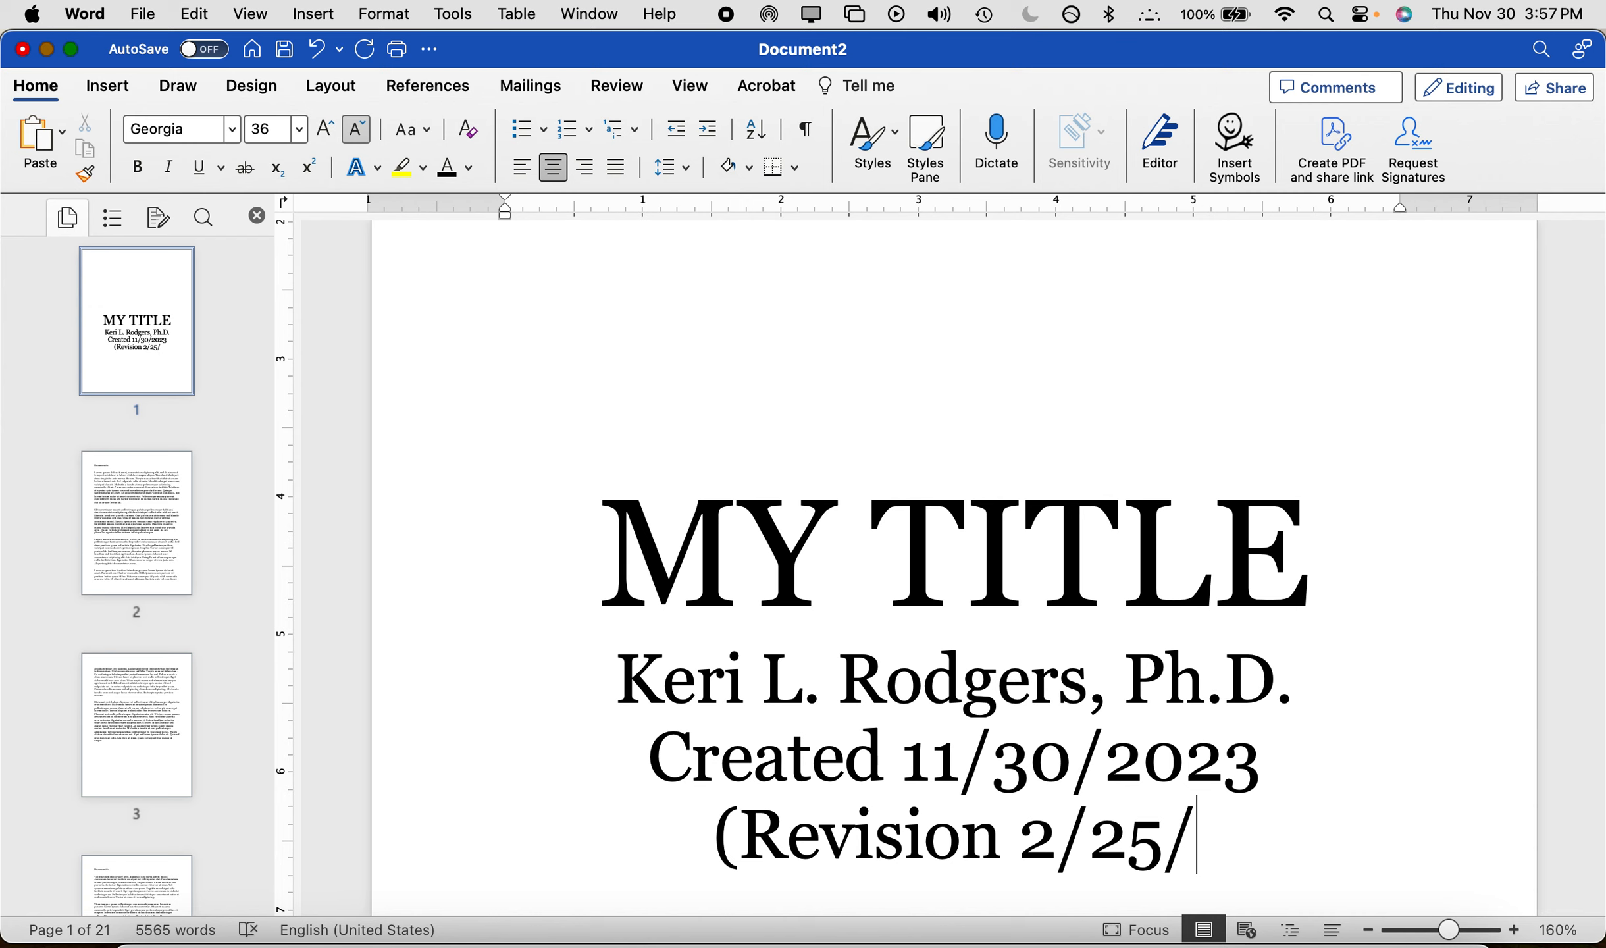
- Complete the last line of the title page so it reads "(Revision 2/25/2024)"
type("24")
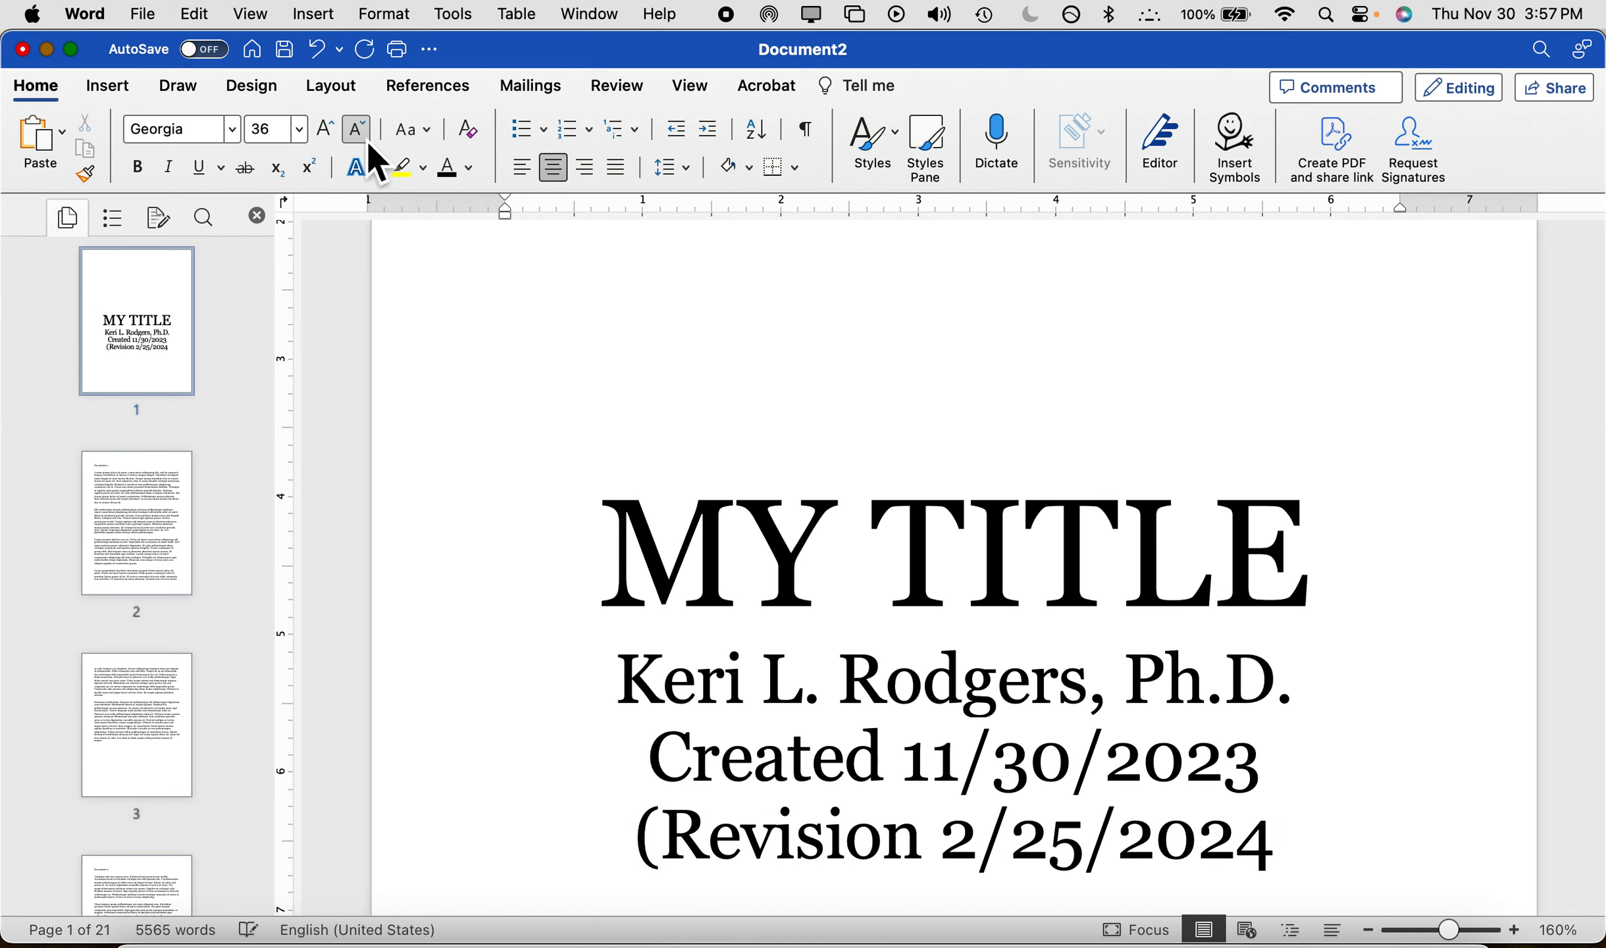
type(")")
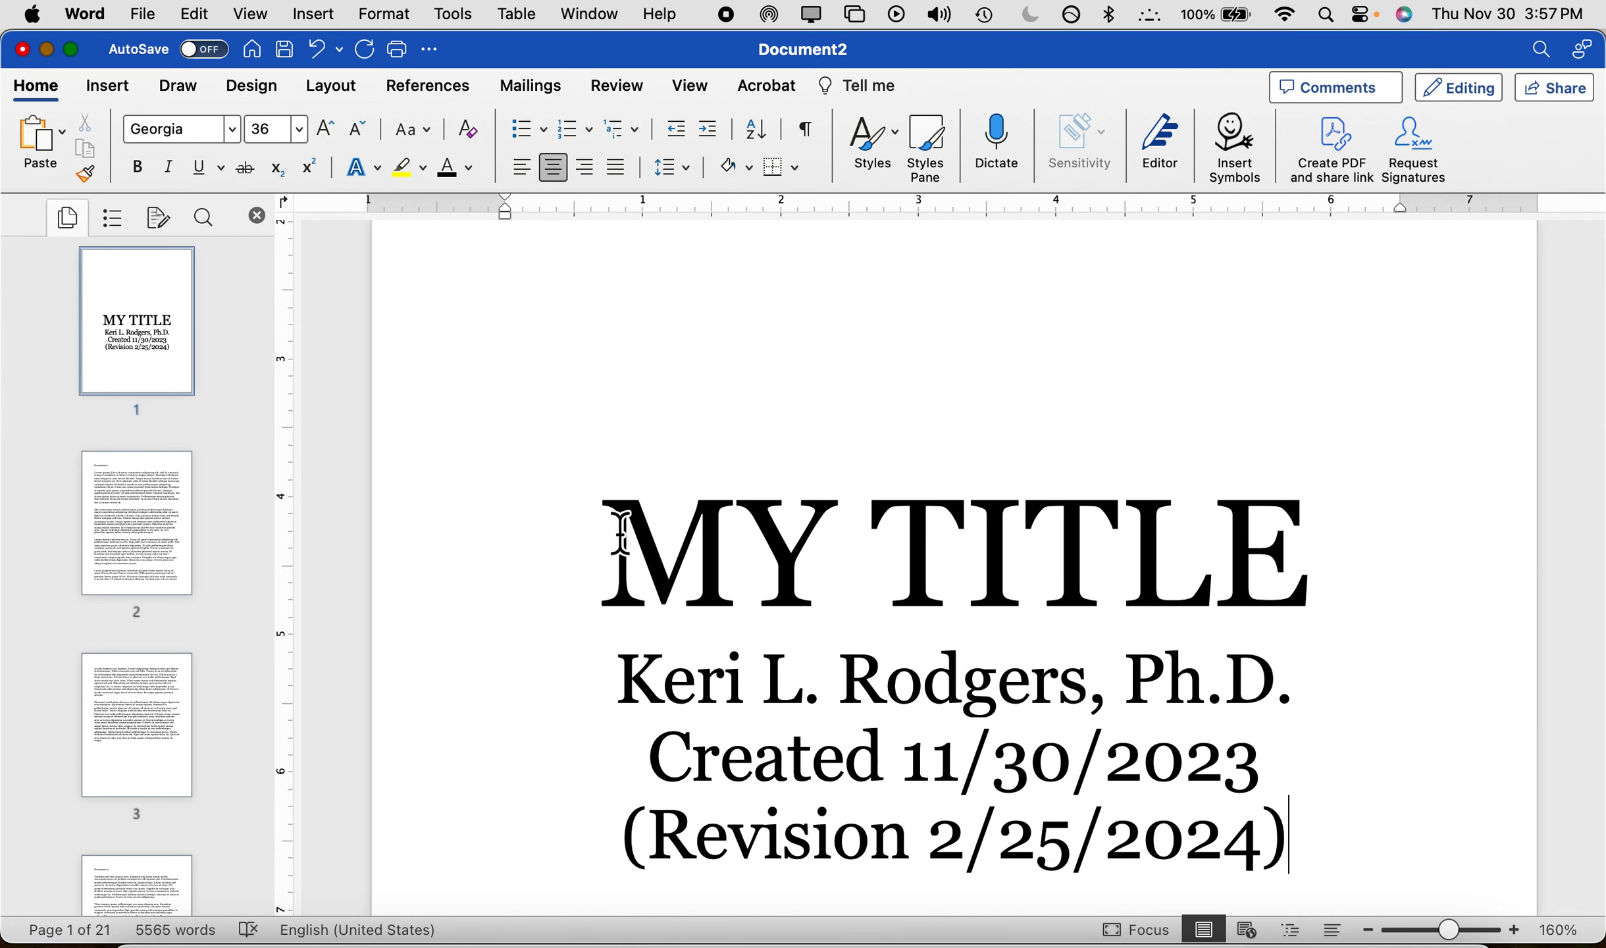
- Remove one blank line above "MY TITLE" on the title page, keeping the text centered
left_click(617, 539)
scroll(620, 535, "down", 3)
scroll(620, 535, "down", 3)
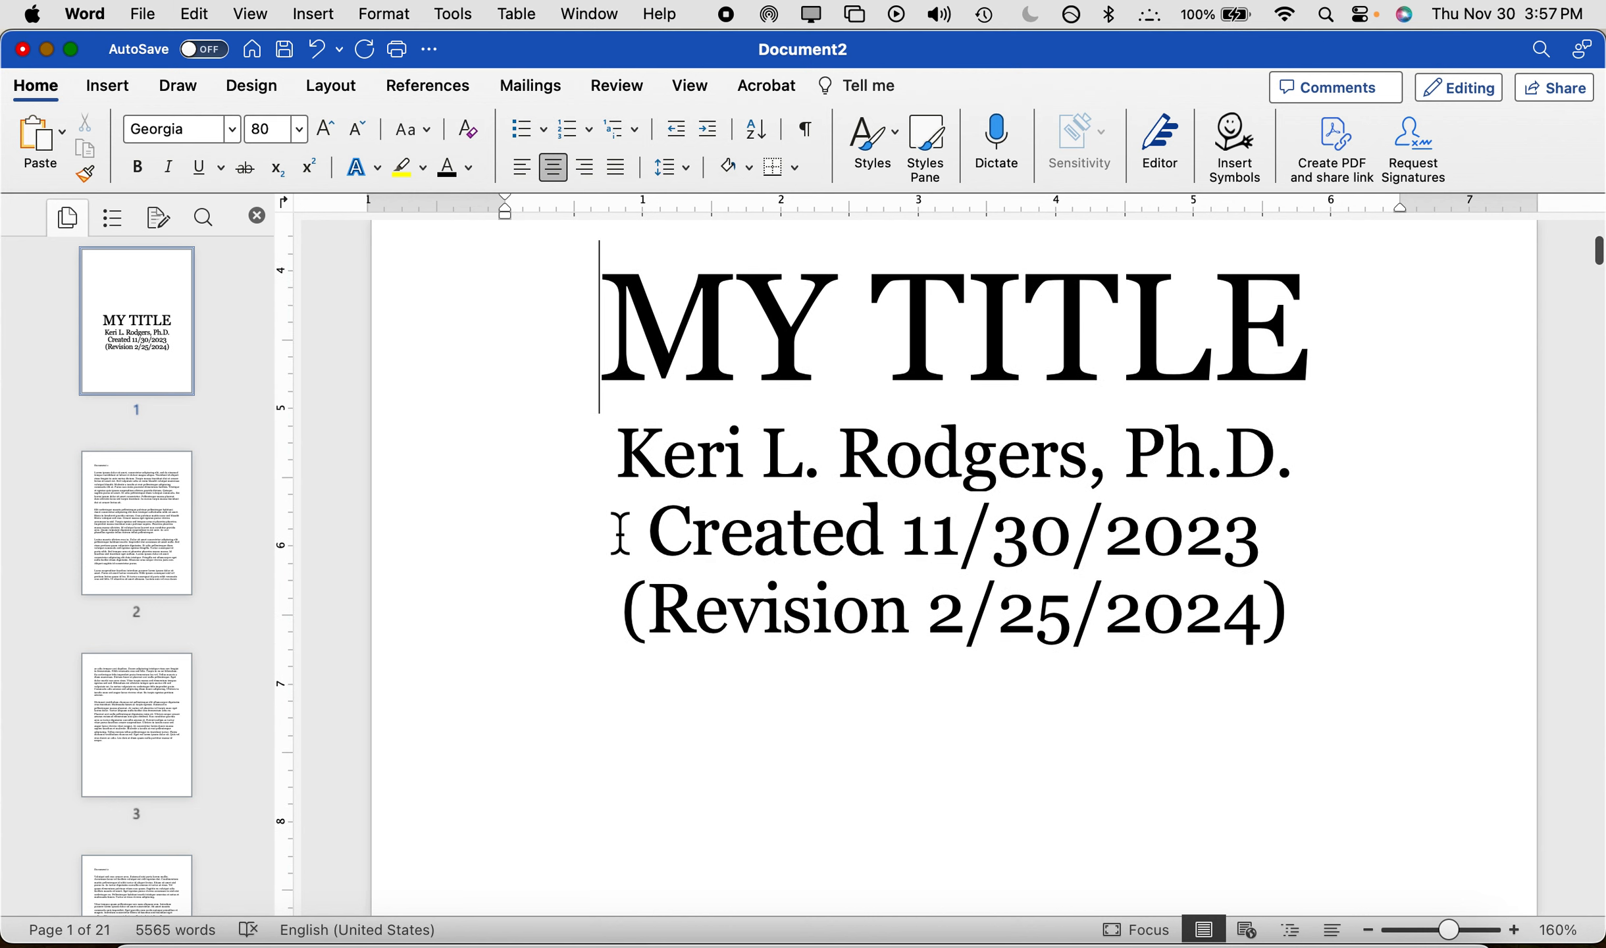
scroll(619, 533, "down", 8)
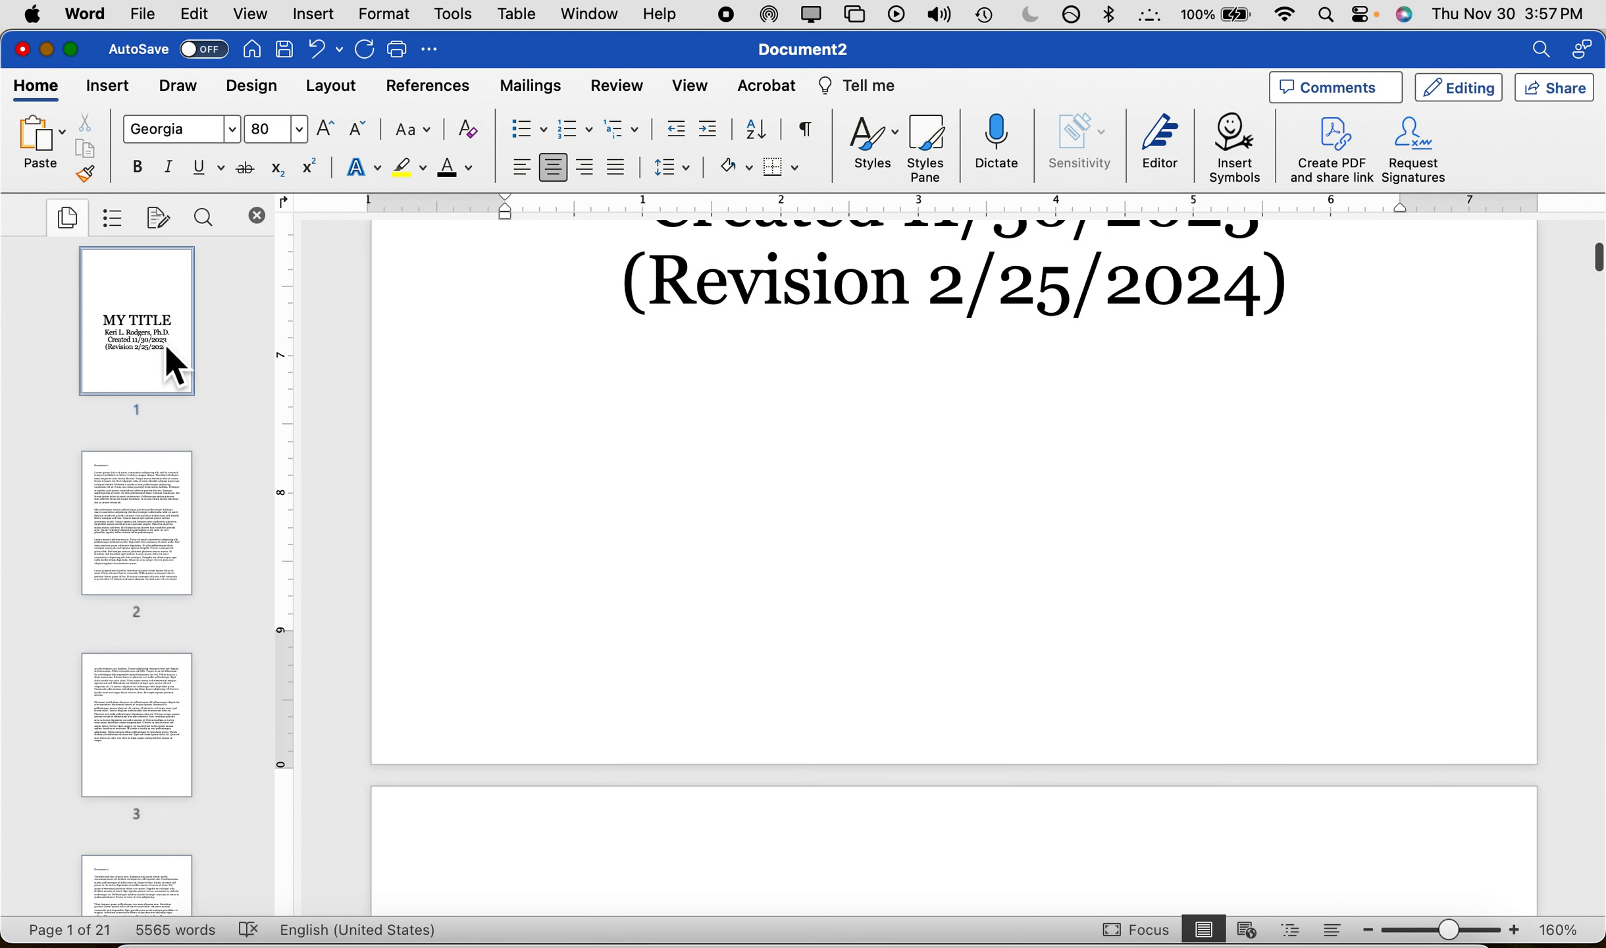
left_click(138, 283)
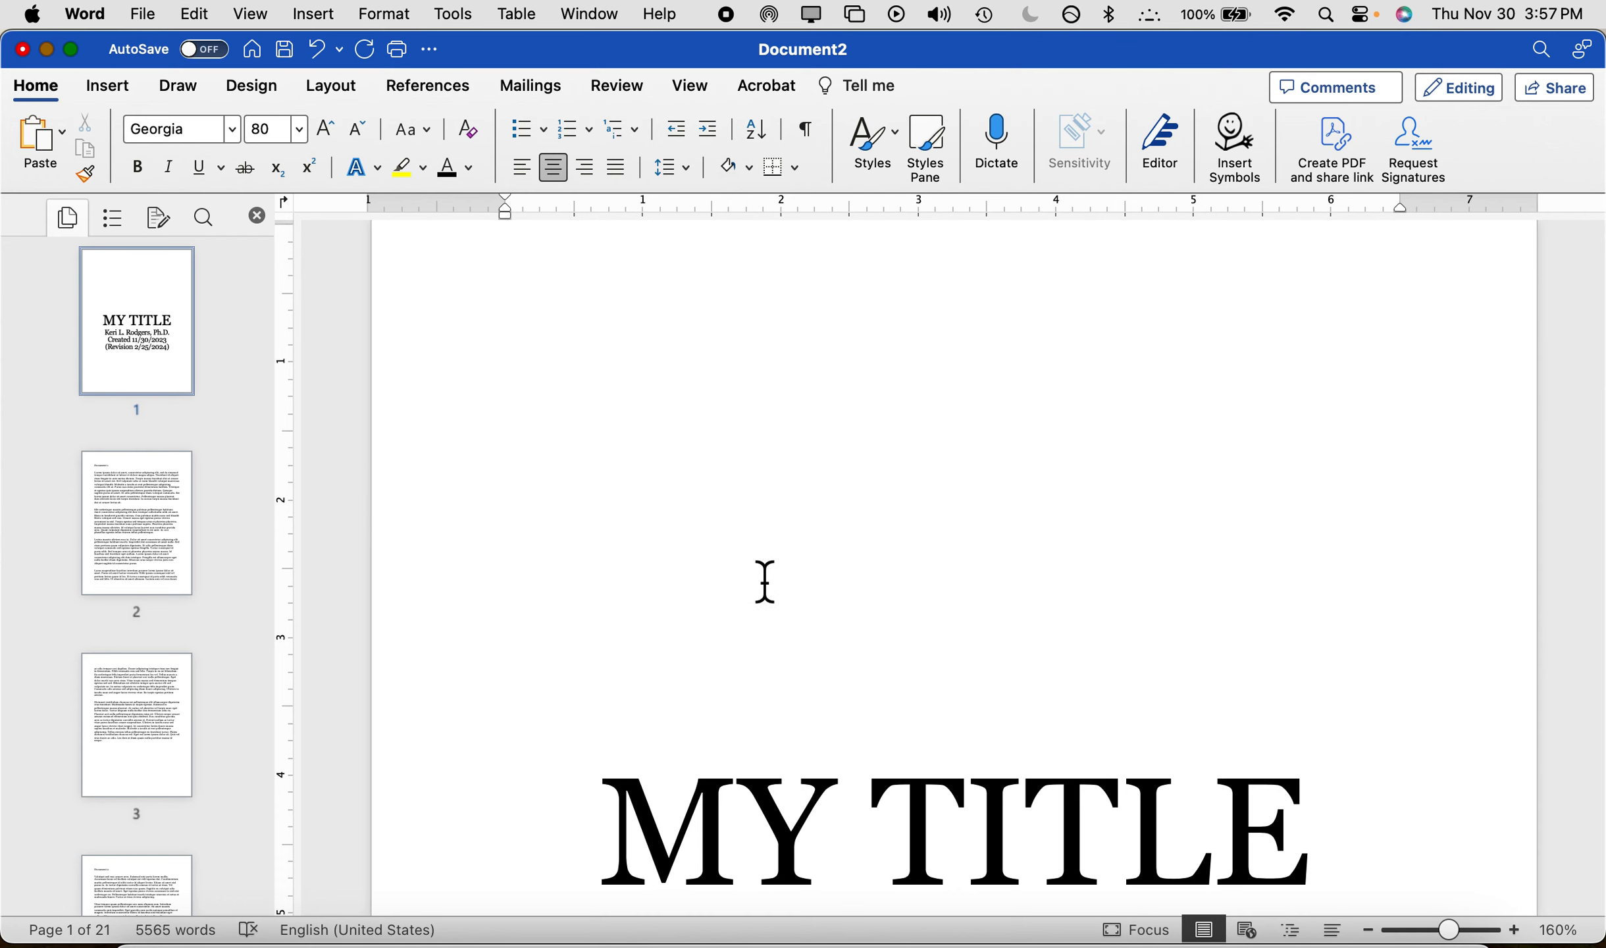
key("super+l")
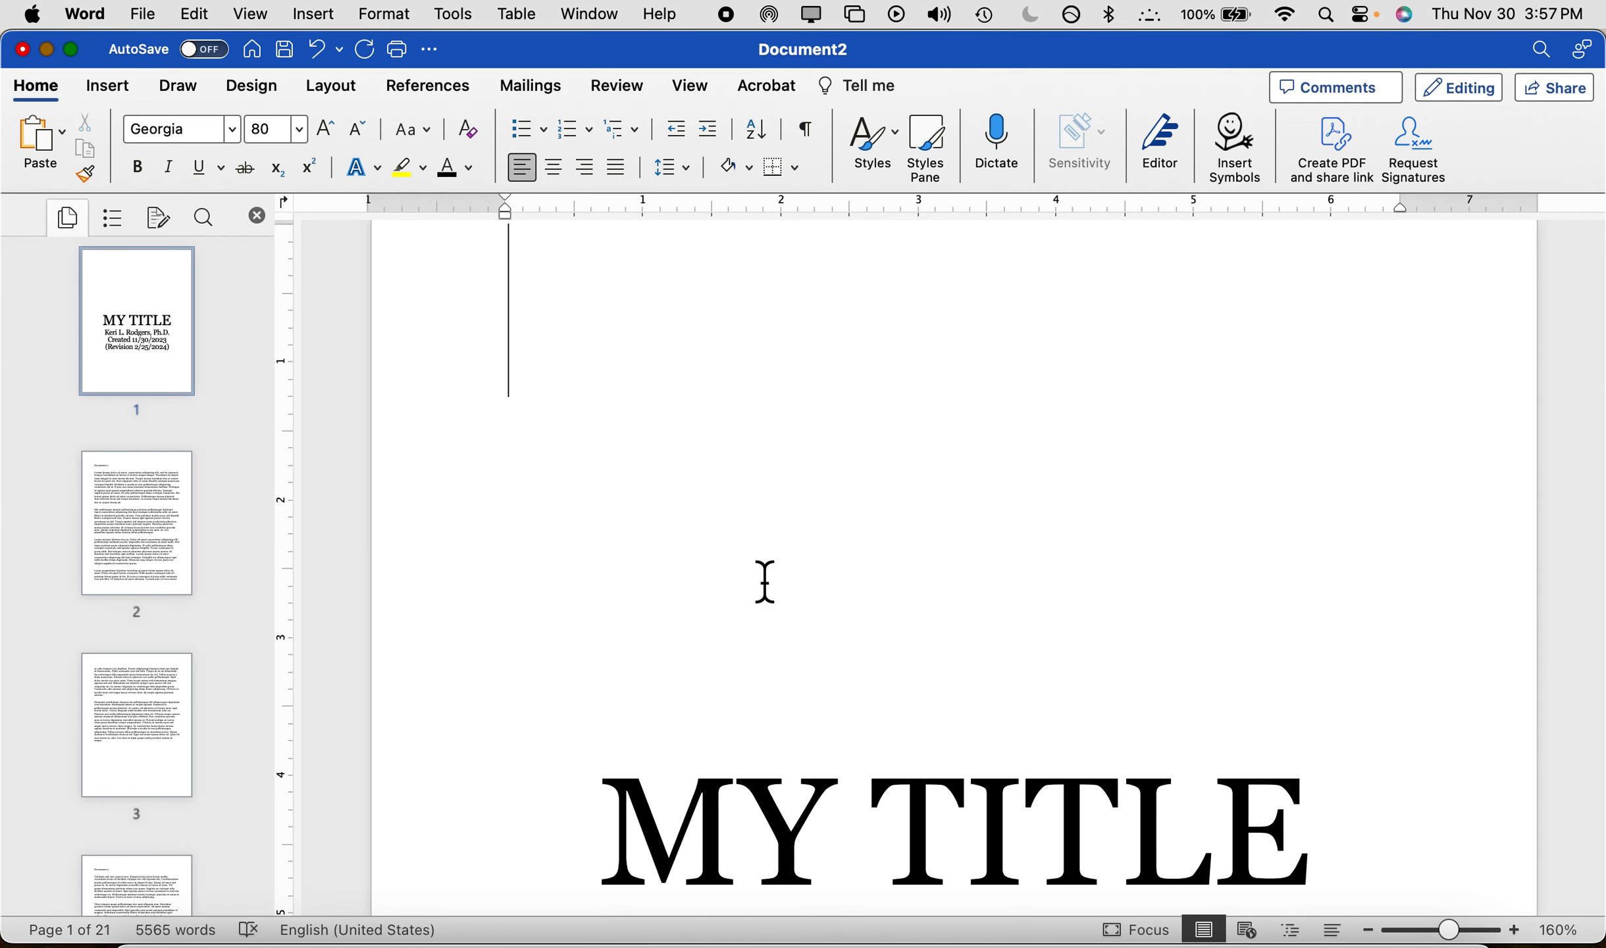
key("super+z")
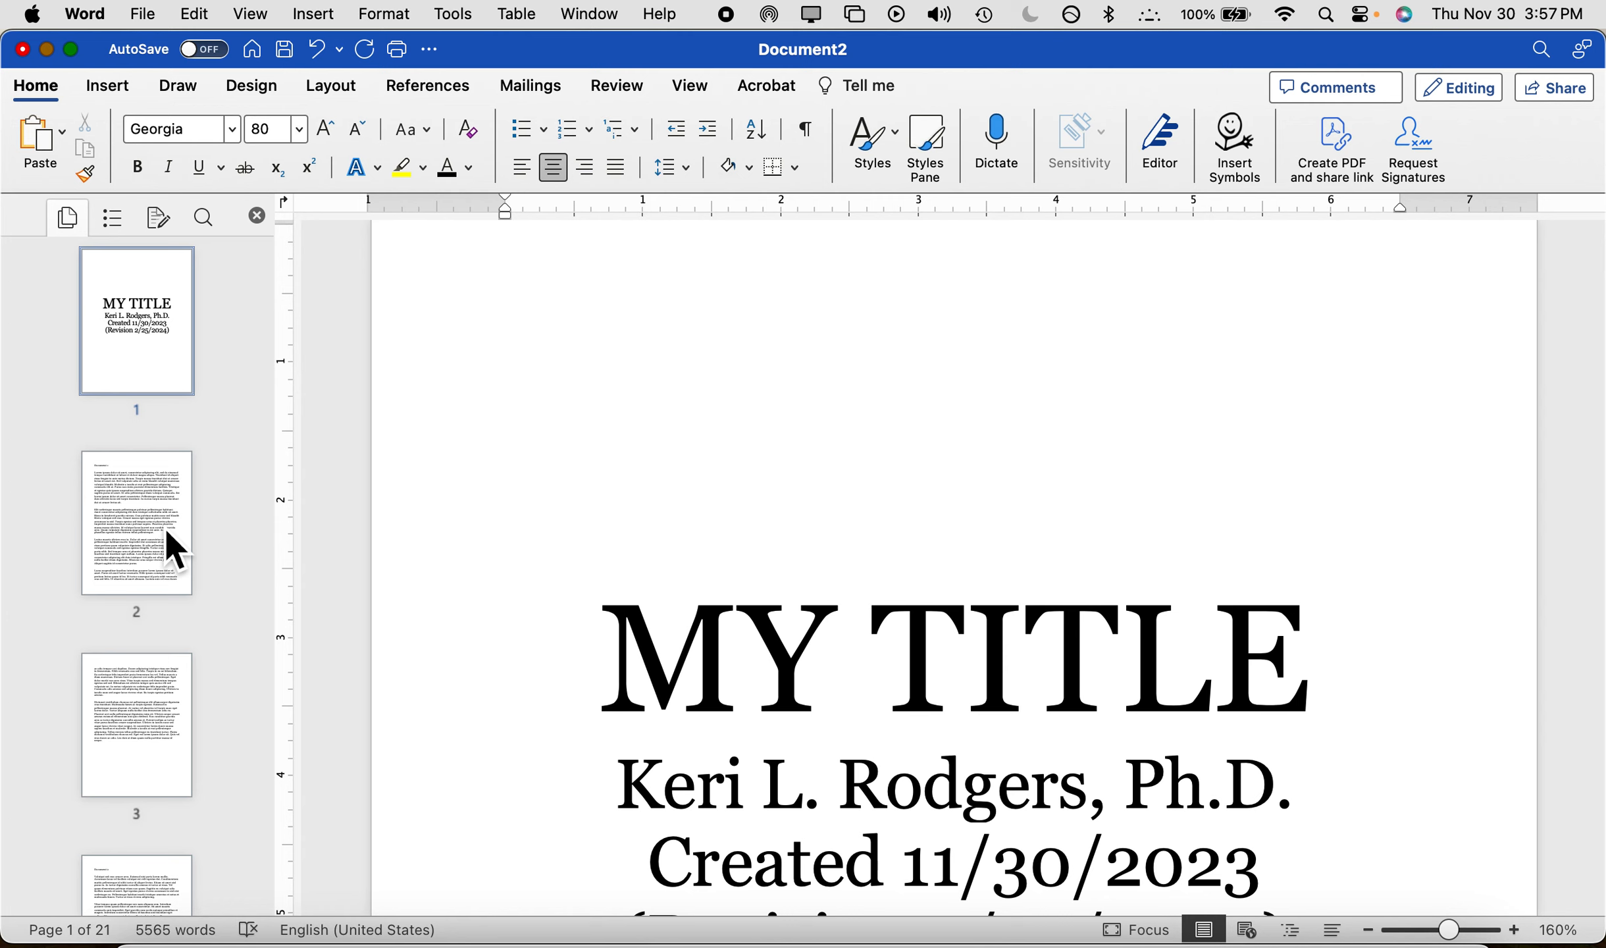
- Insert right-aligned page numbers at the bottom of the page (footer), with the number shown on the first page
left_click(327, 16)
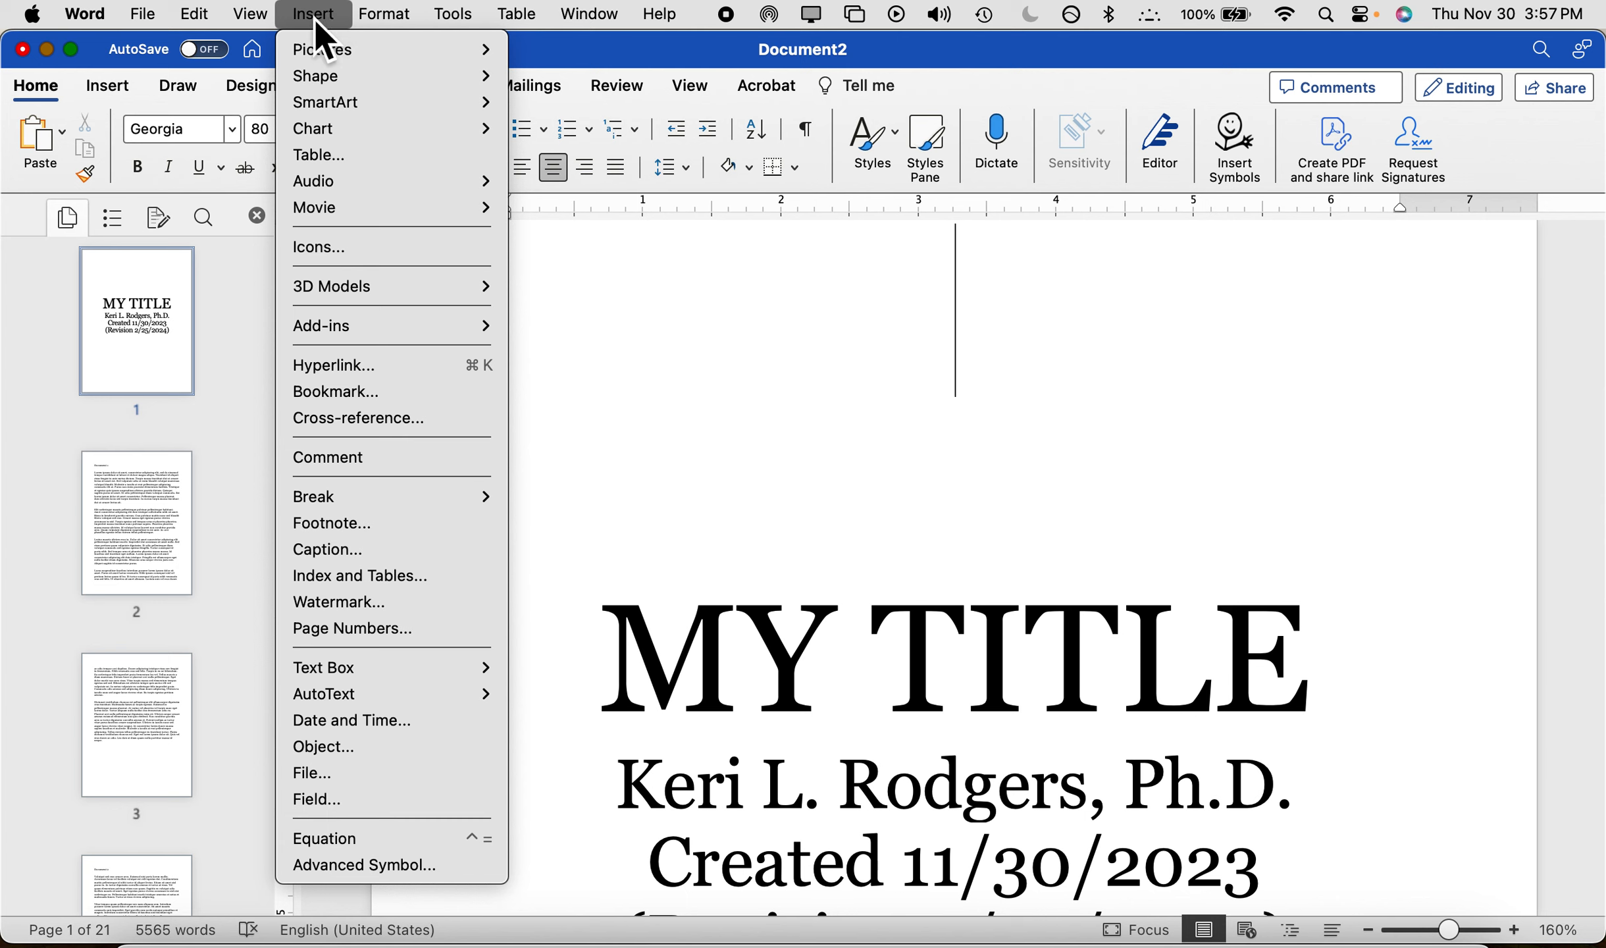
left_click(406, 631)
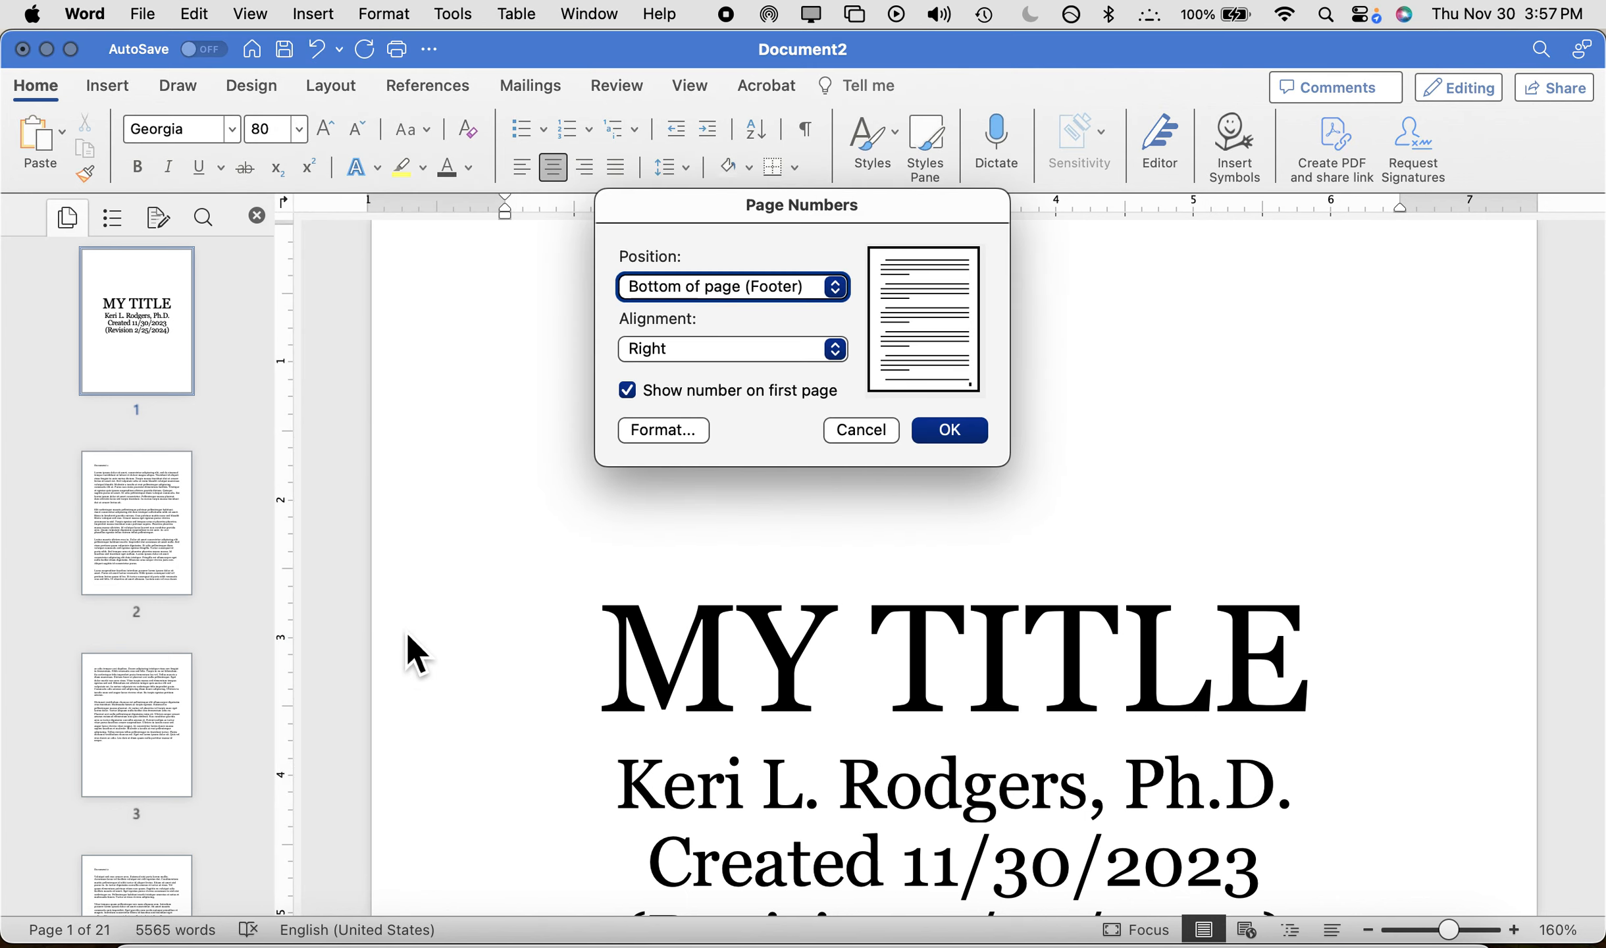
left_click(729, 356)
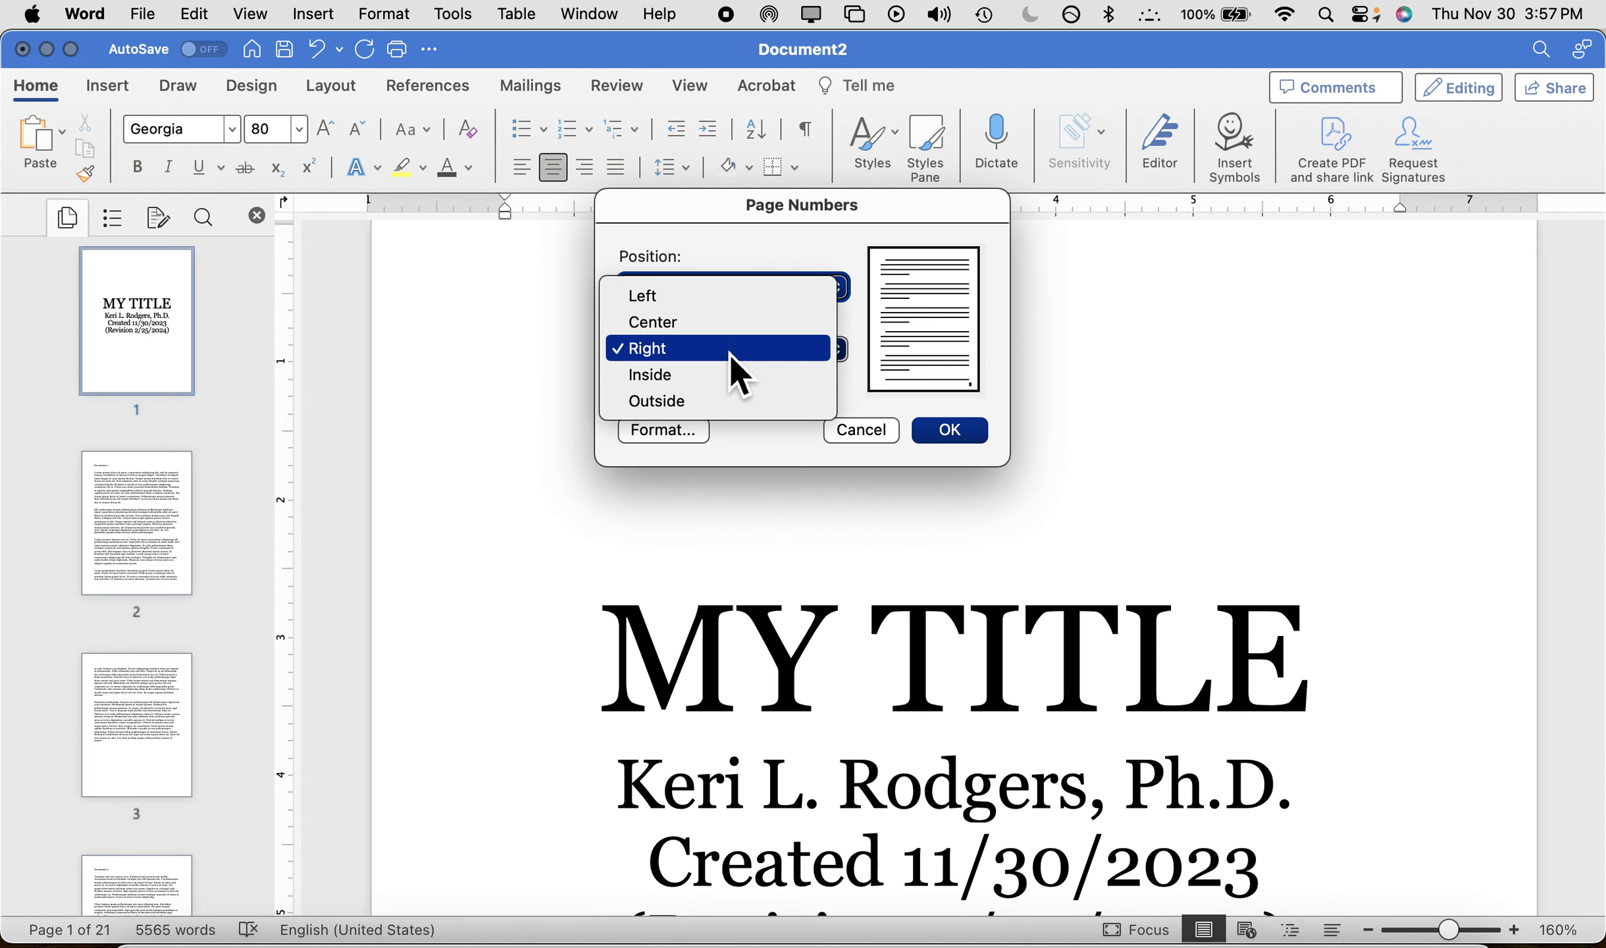
left_click(729, 355)
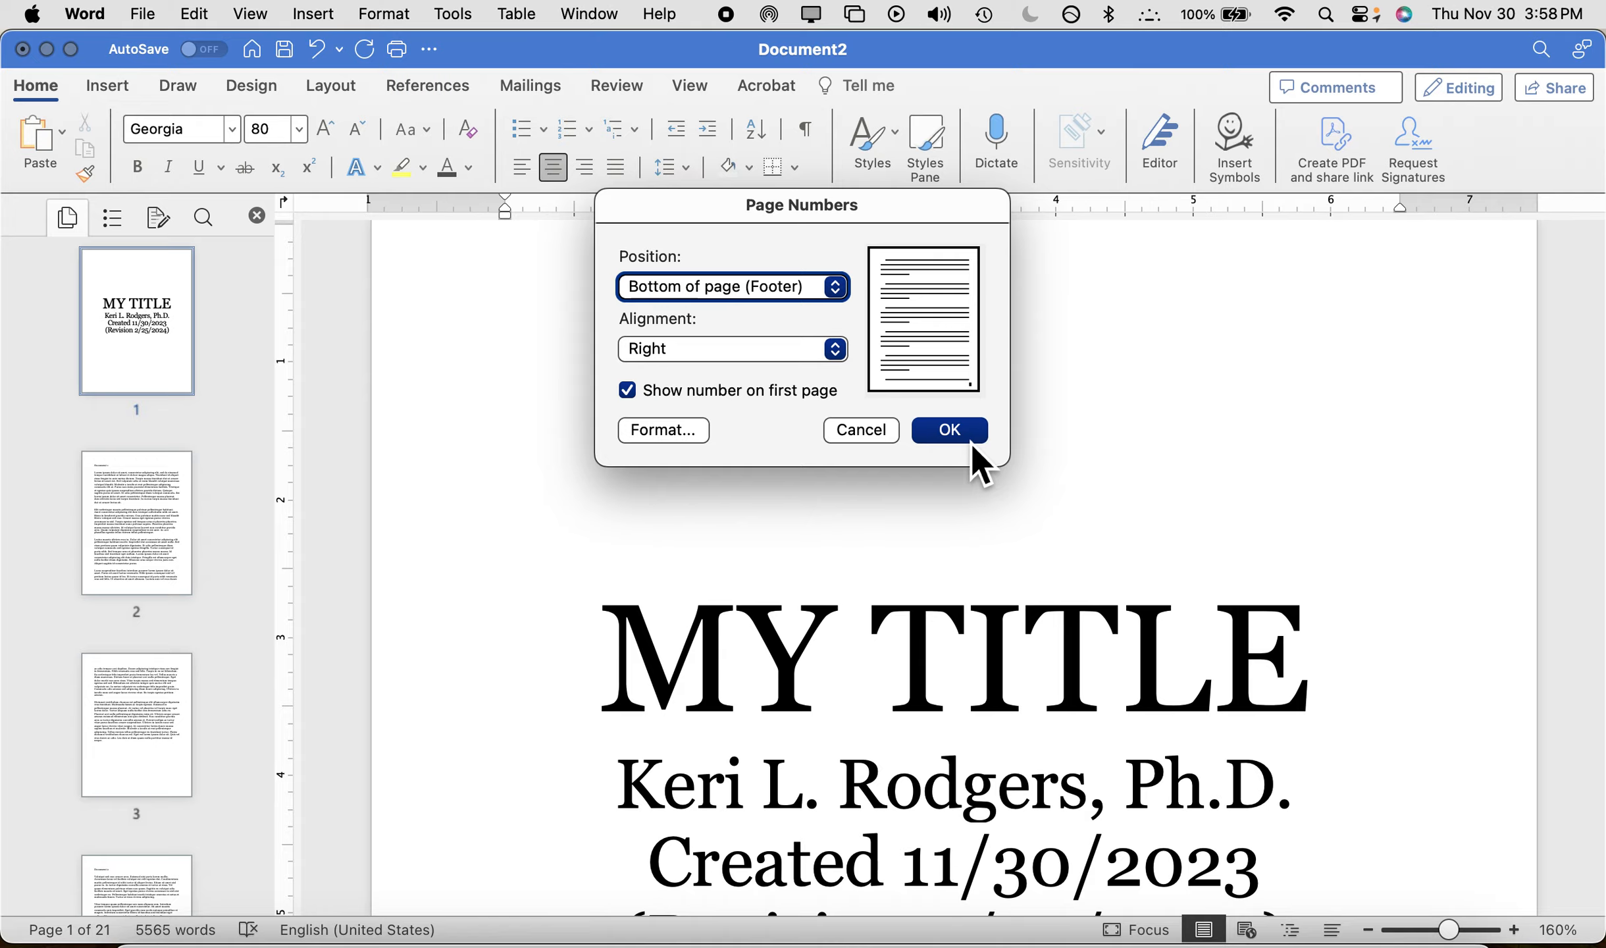
left_click(949, 430)
- Check the inserted numbers on the following pages and open the first page's footer for editing at its page number
scroll(984, 449, "down", 15)
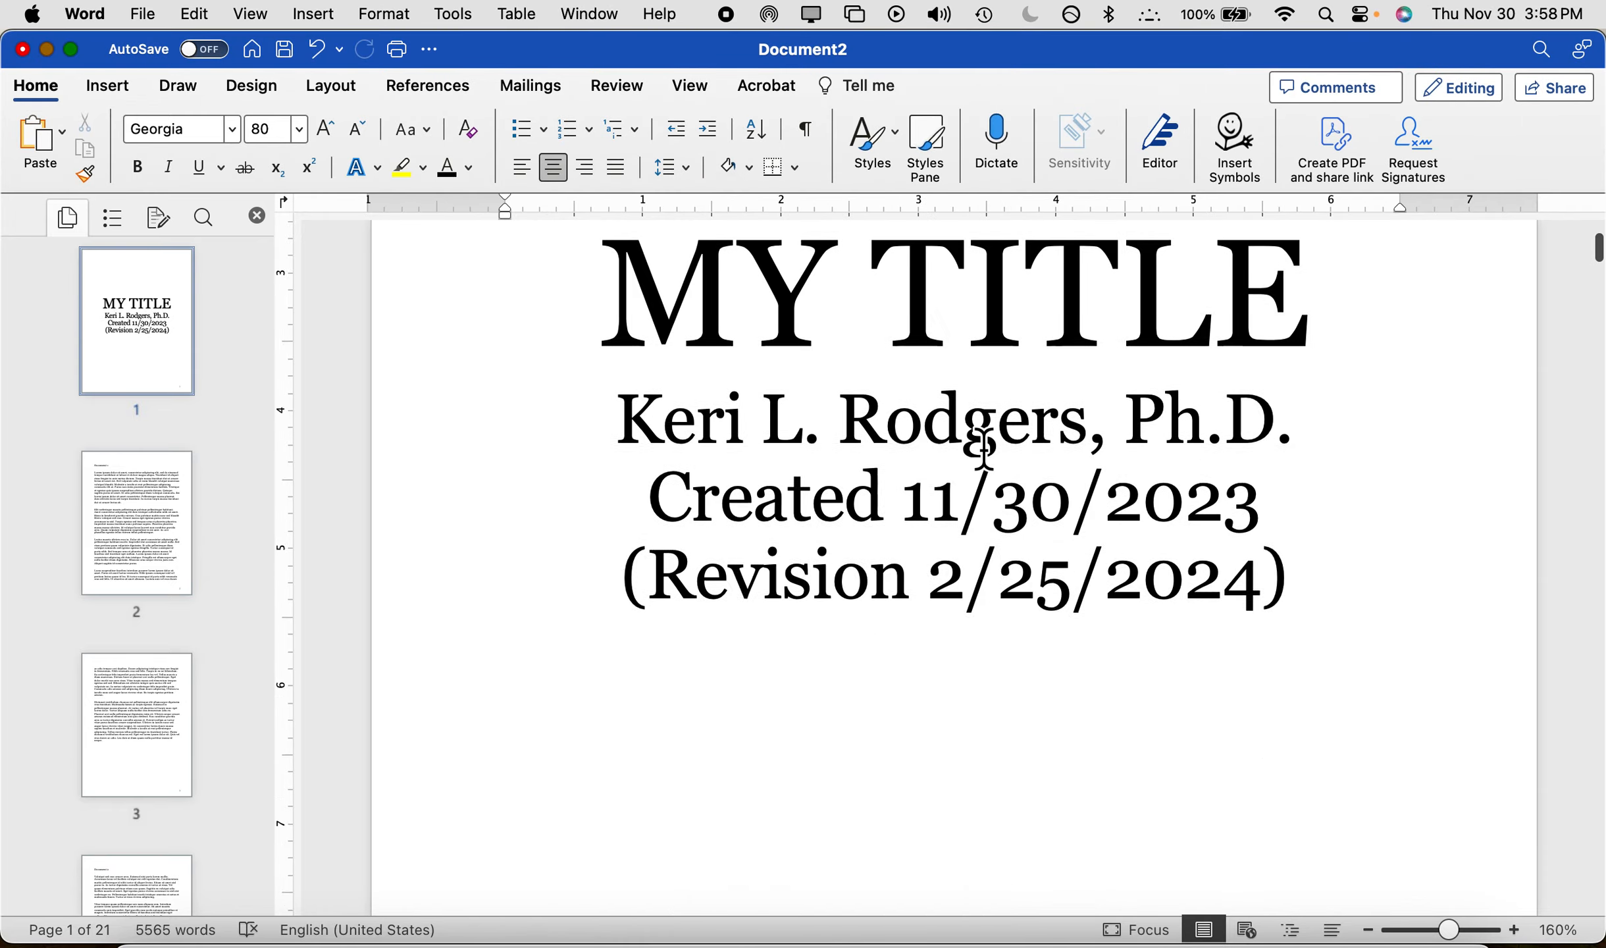
scroll(983, 450, "down", 20)
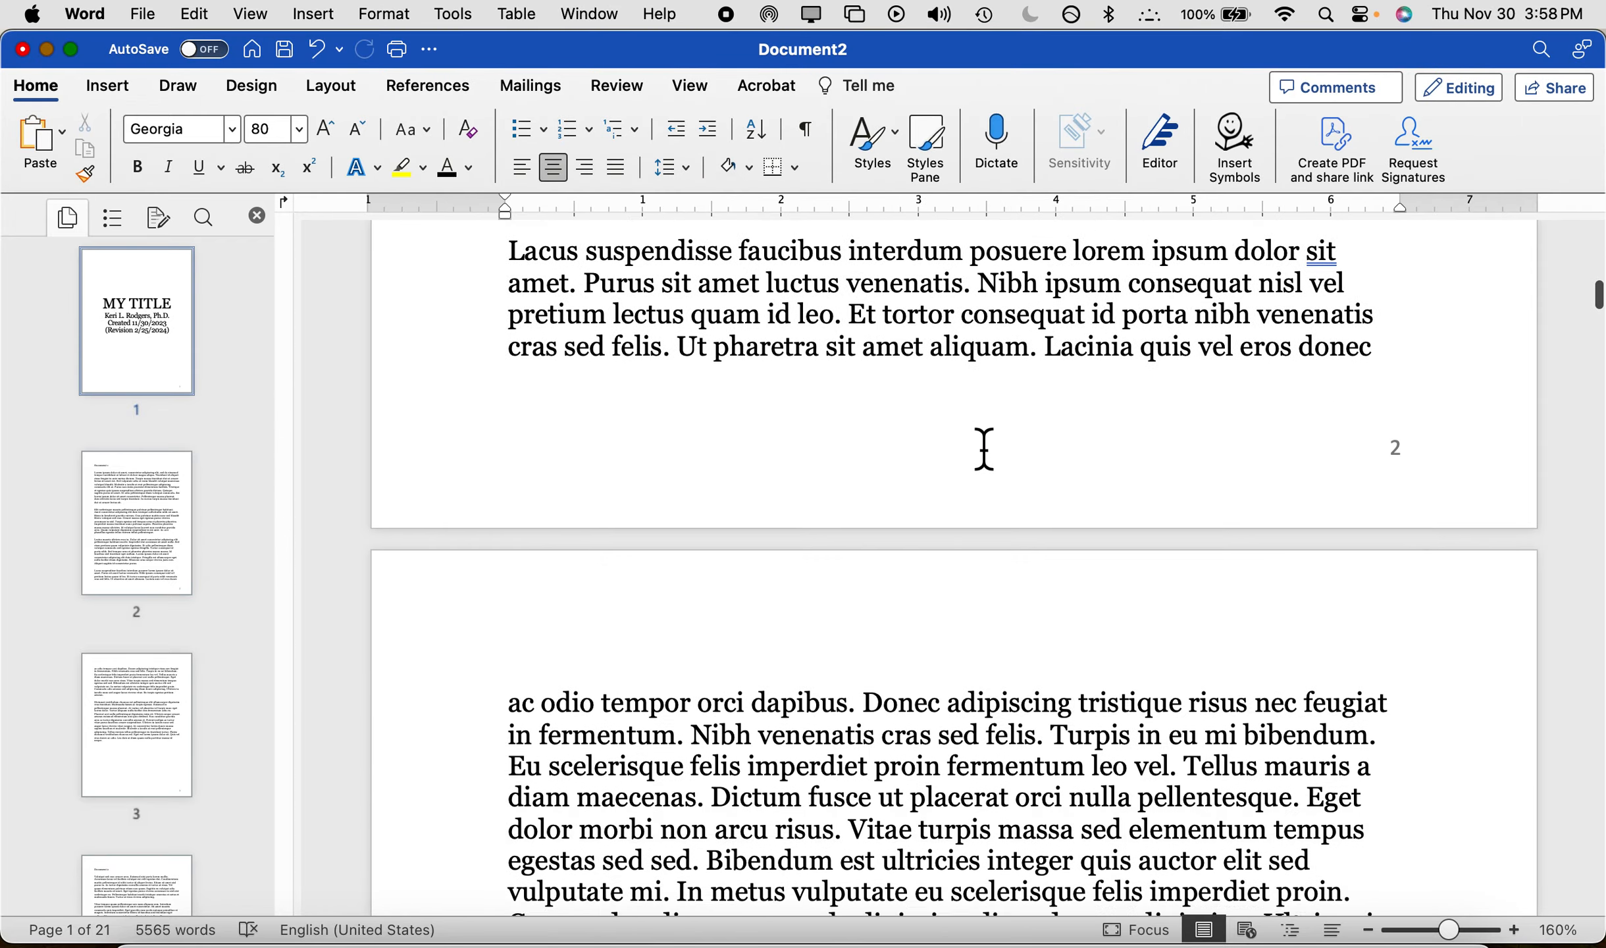
scroll(984, 449, "up", 20)
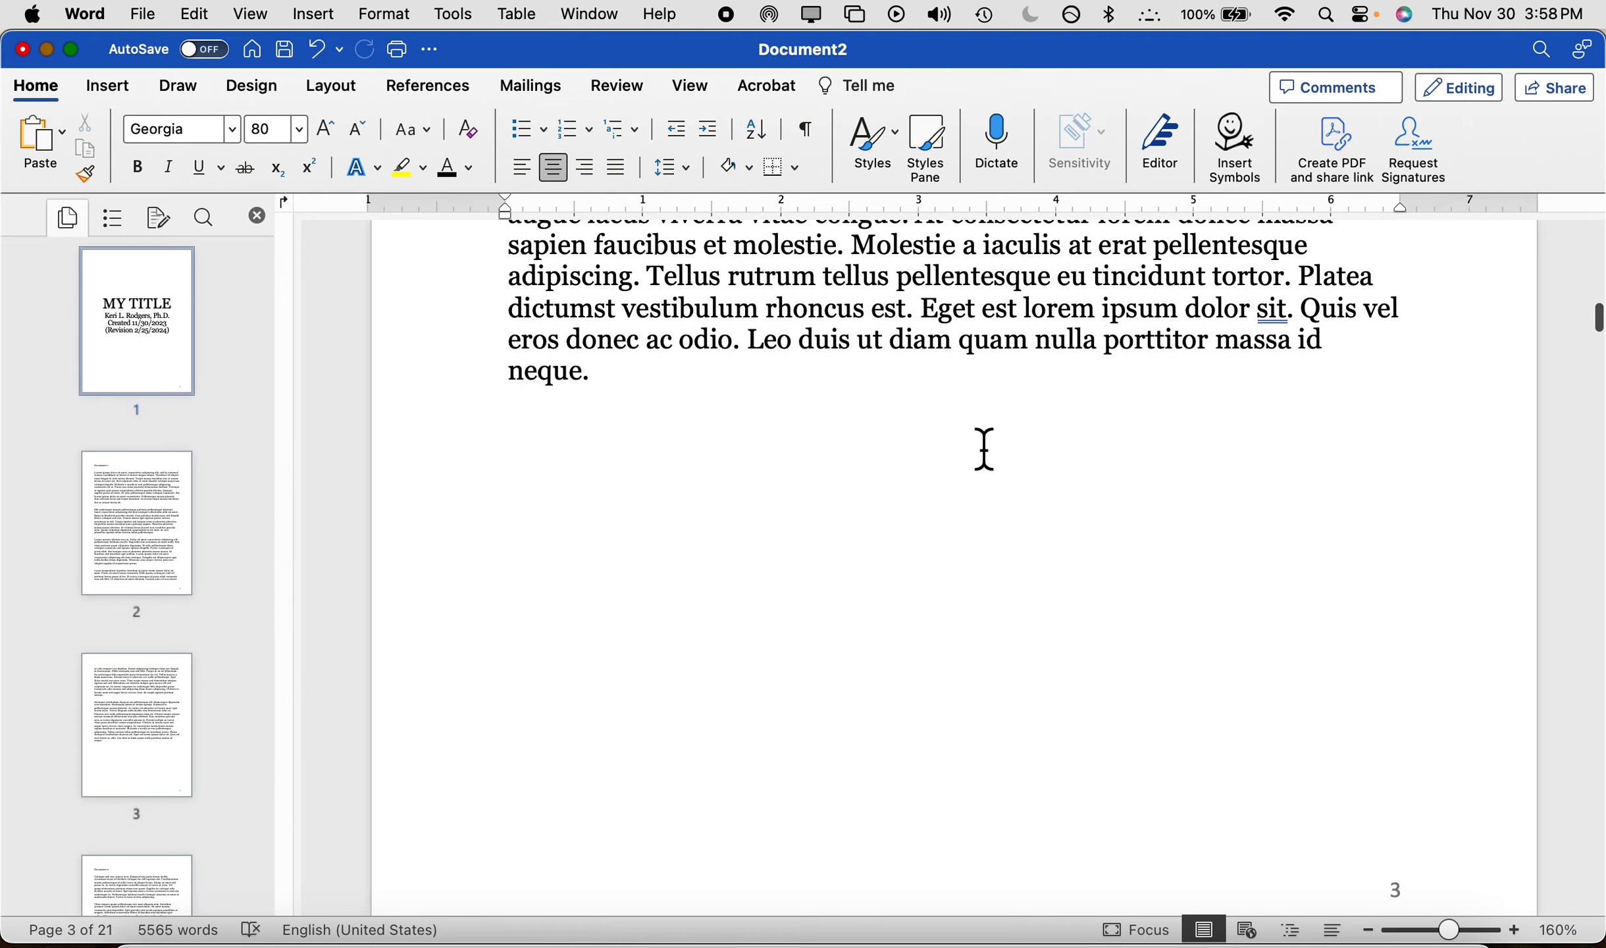
double_click(1399, 443)
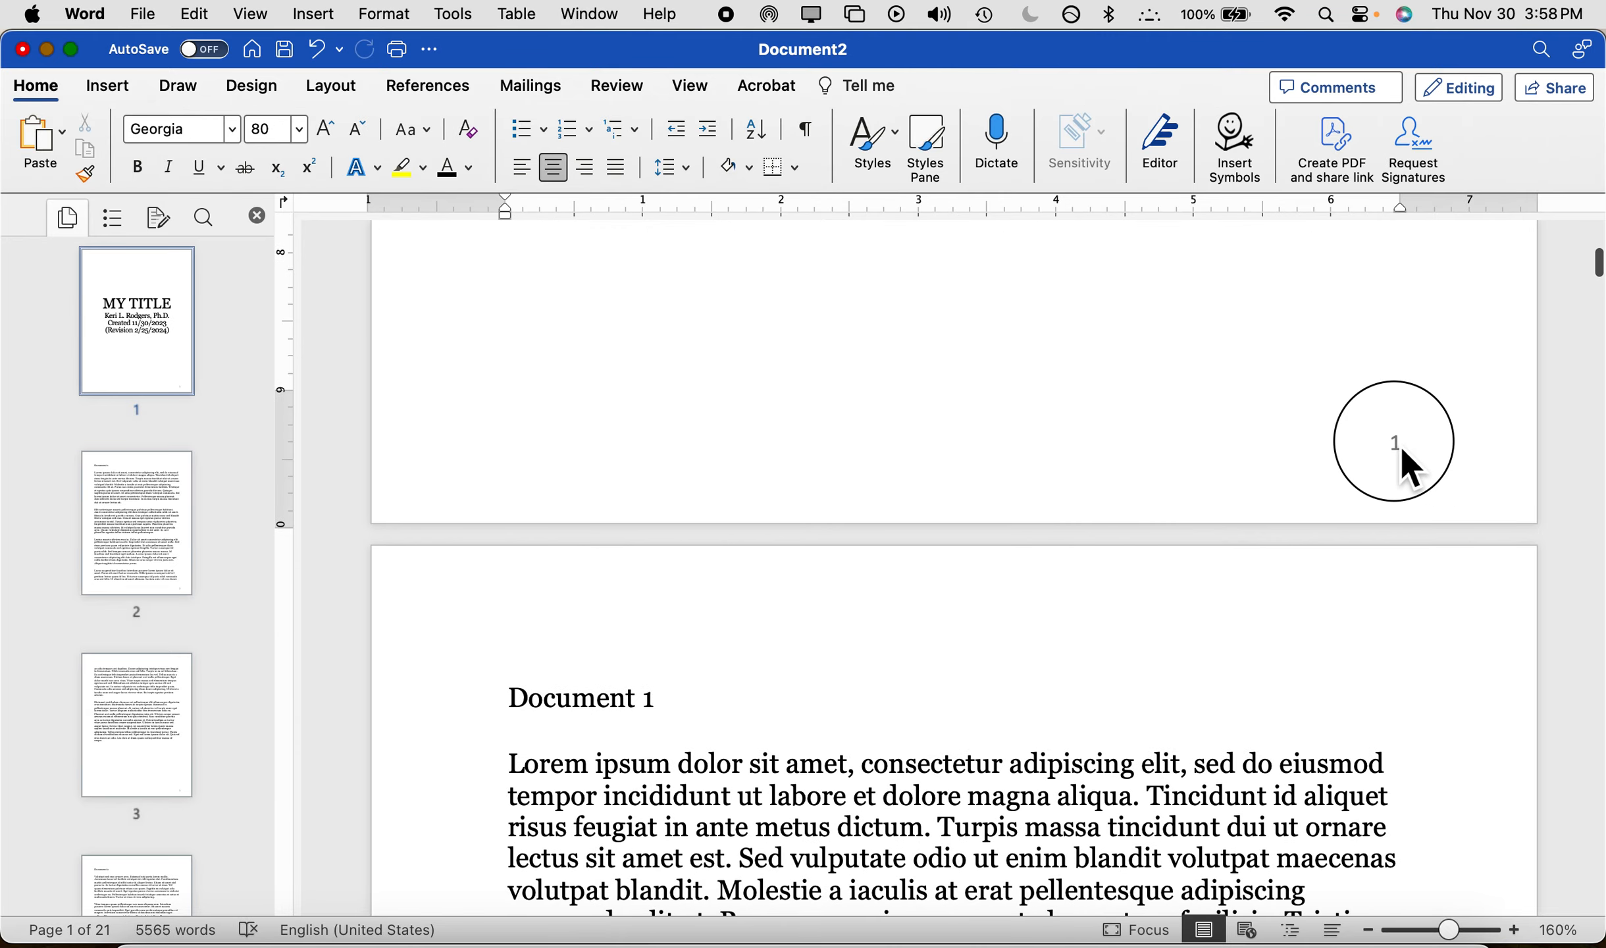
left_click(1396, 442)
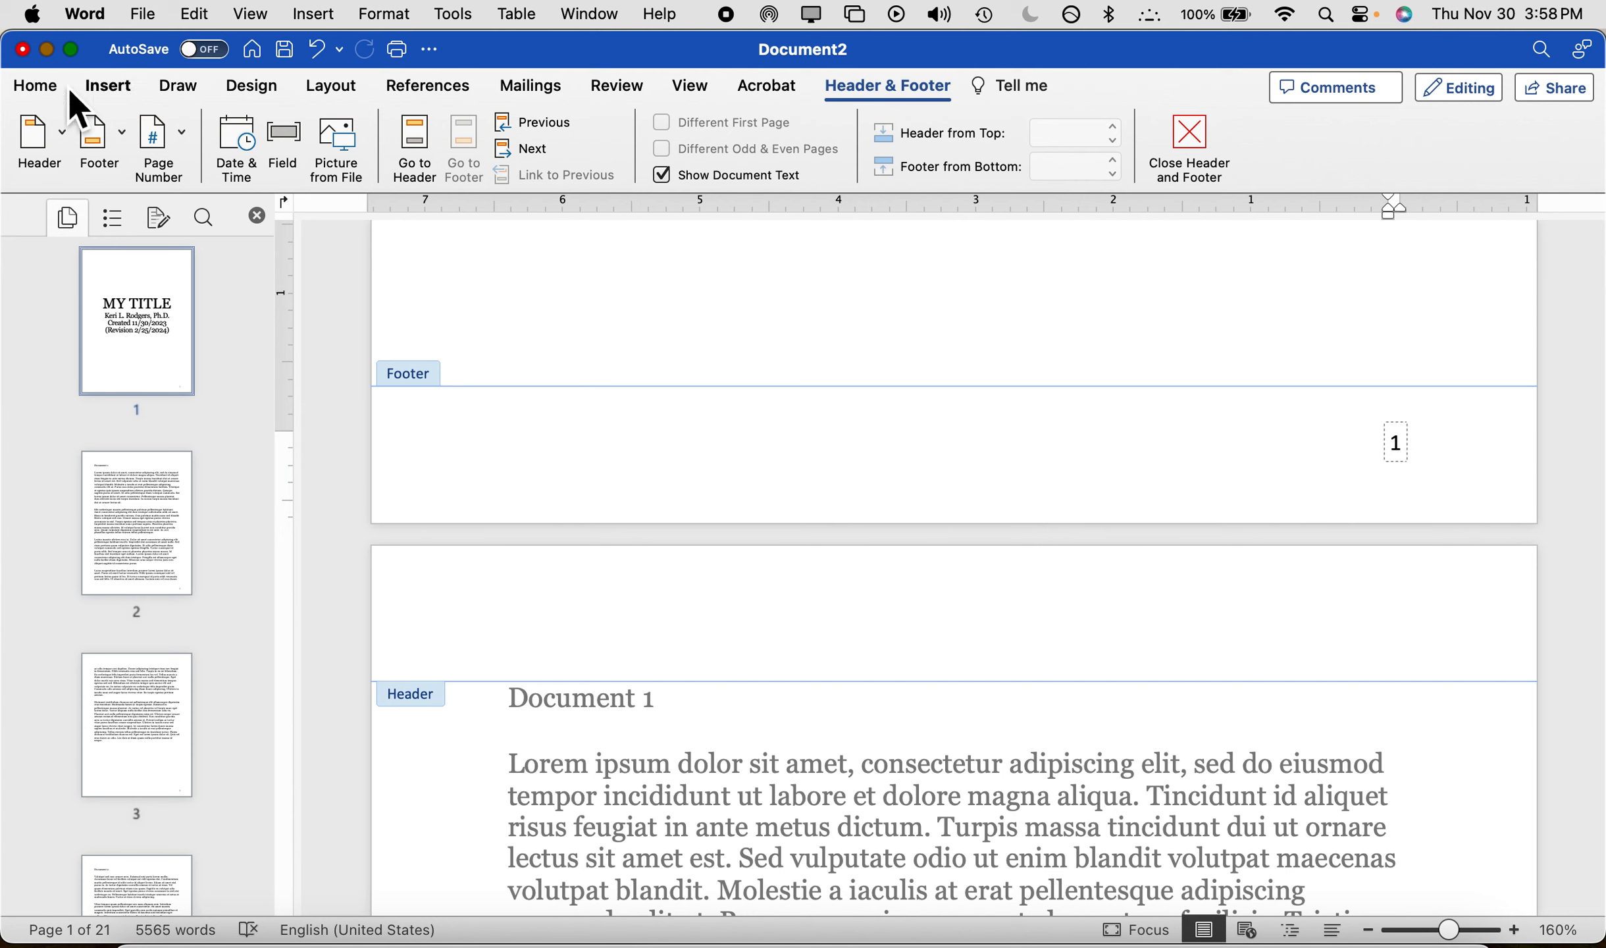
- Try to set the font size of the footer page number to 15
left_click(50, 97)
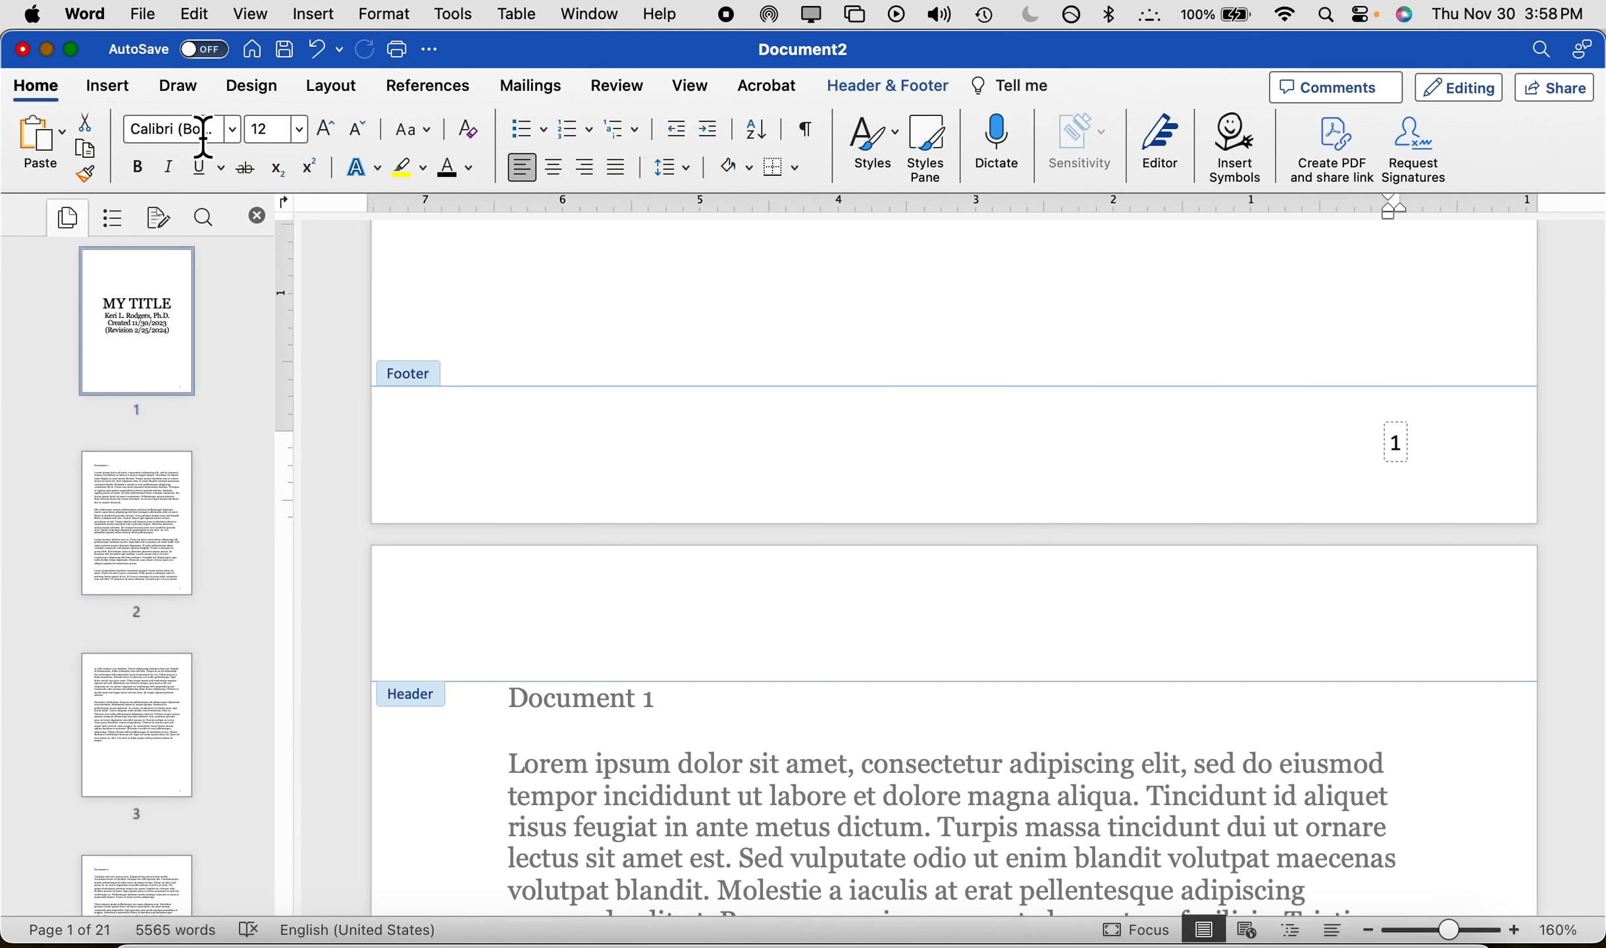
left_click(271, 131)
type("1")
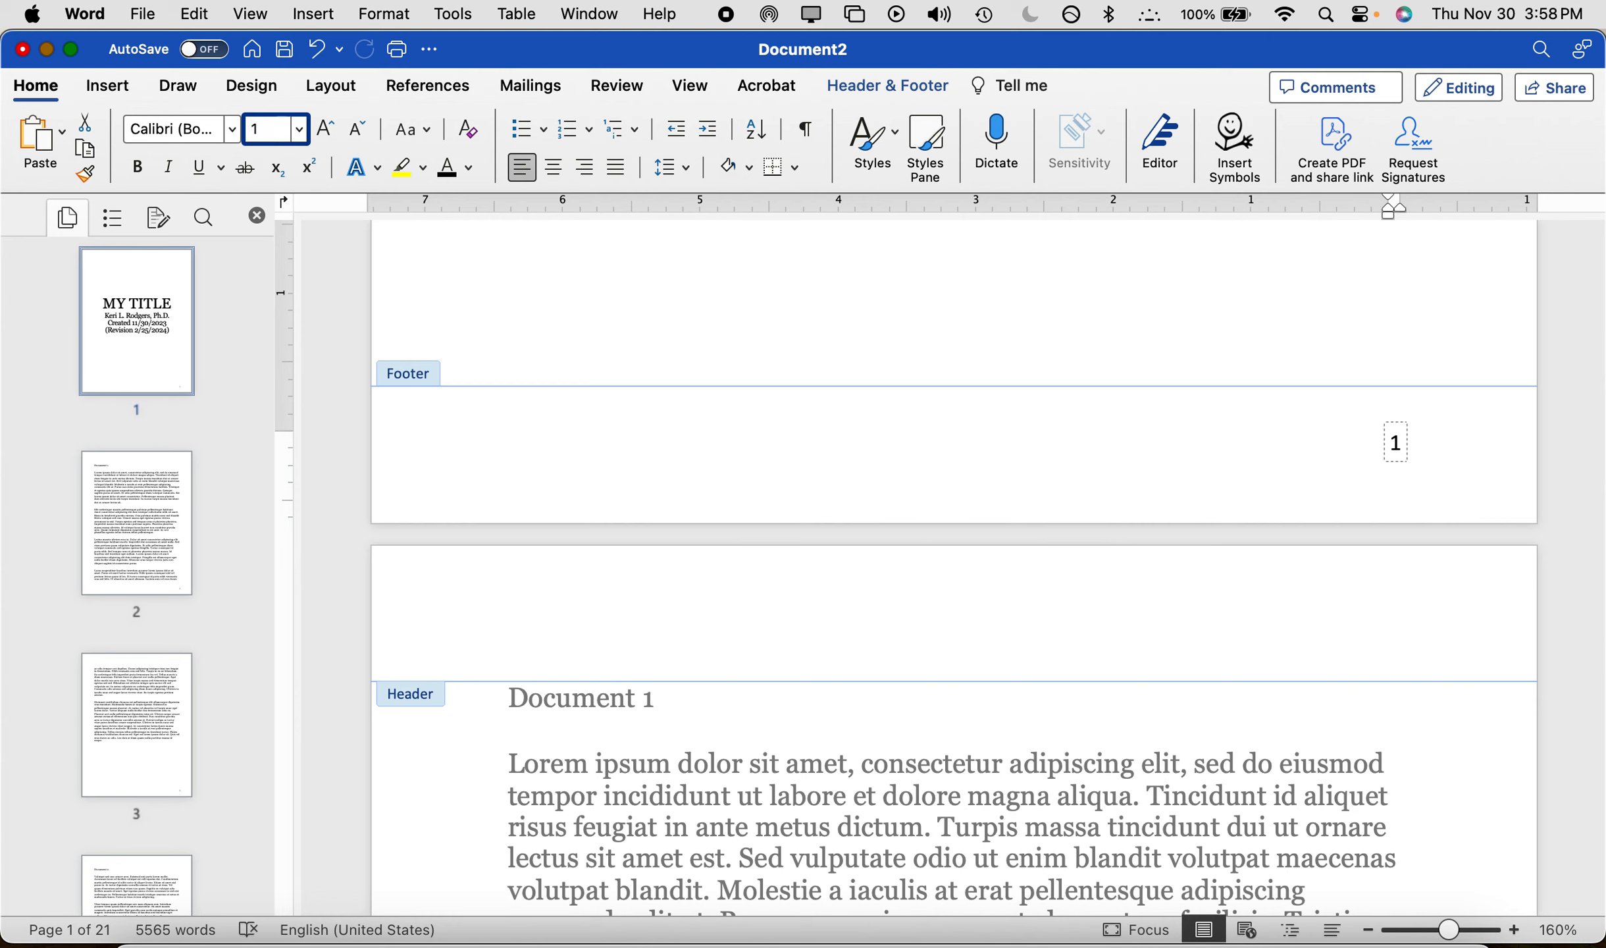
key("Return")
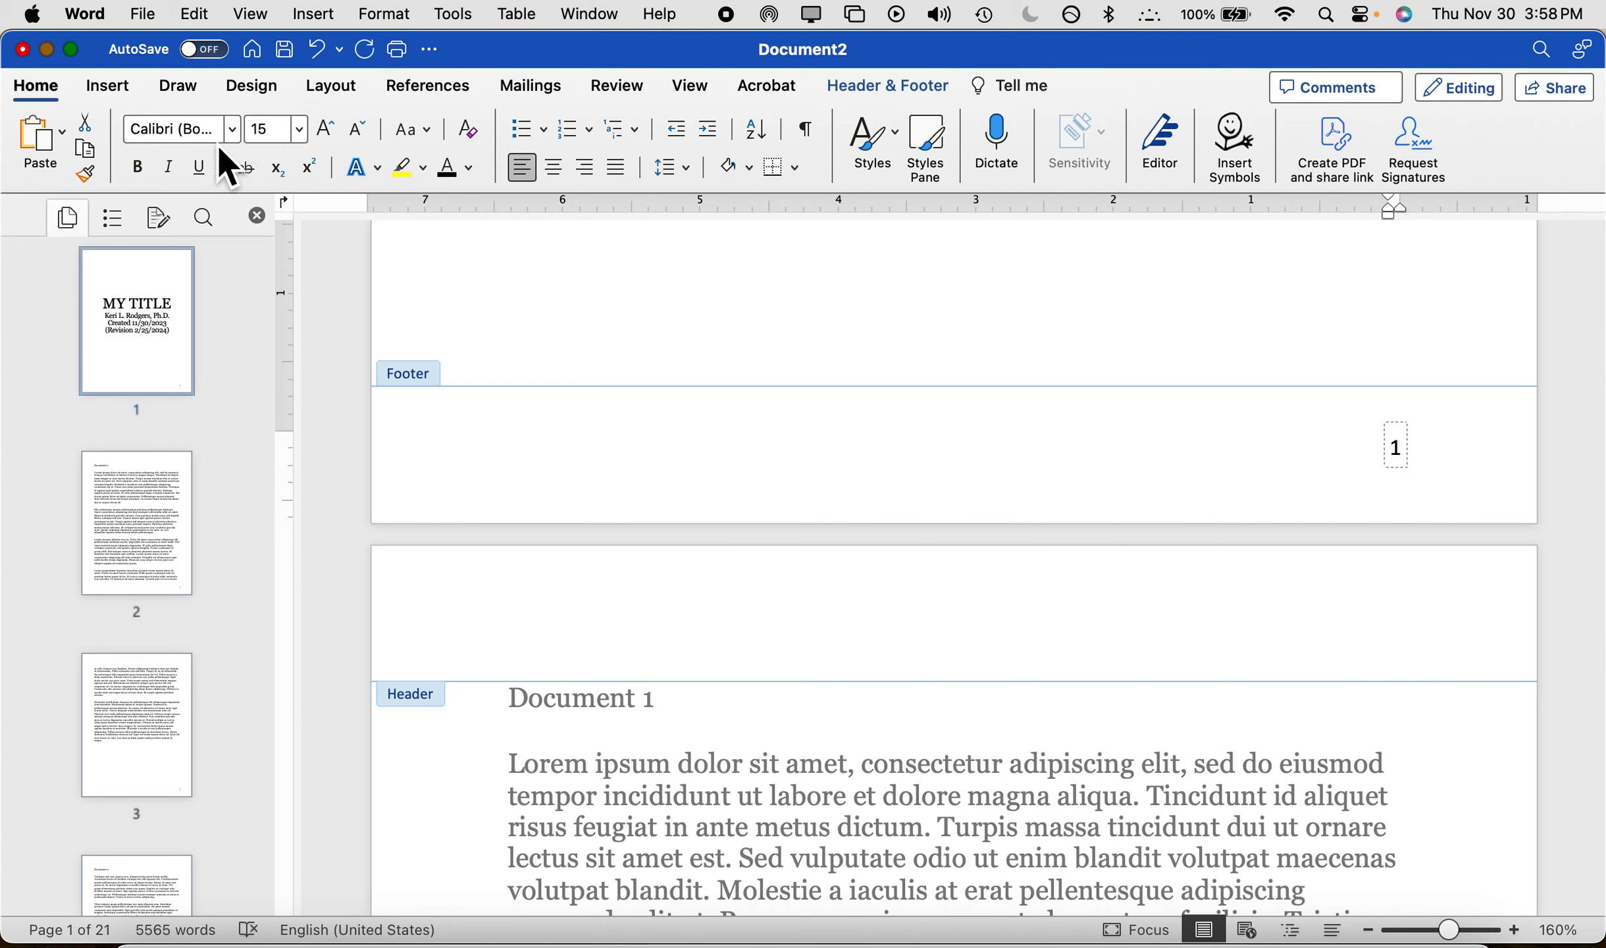
- Try to change the footer page number's font to Arial
double_click(202, 134)
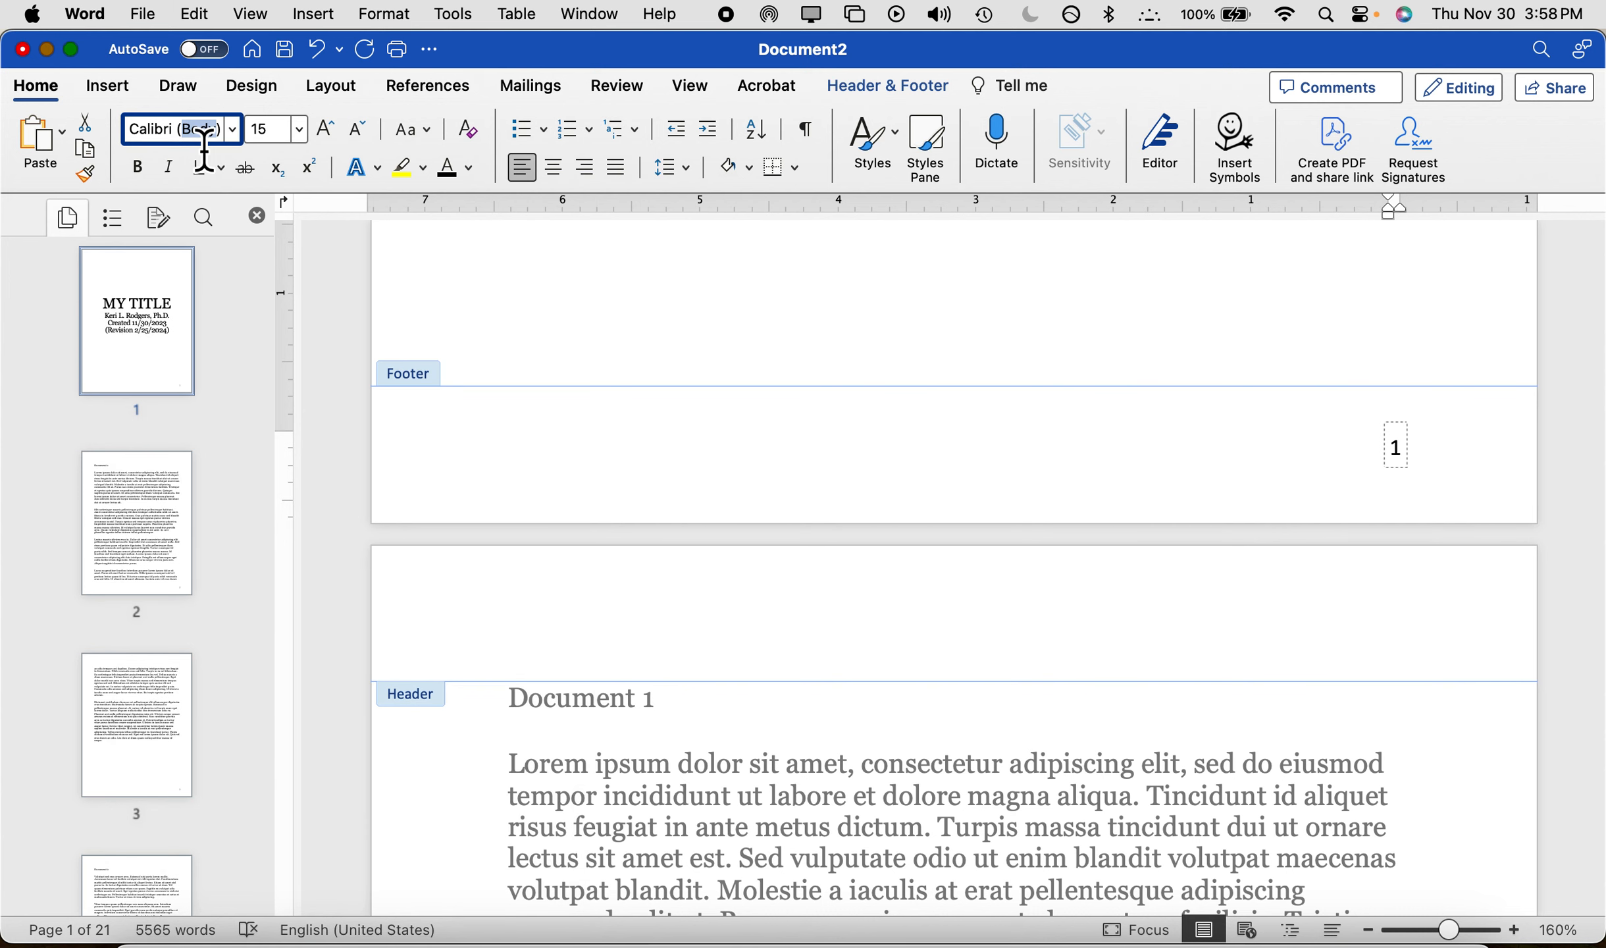
left_click(237, 137)
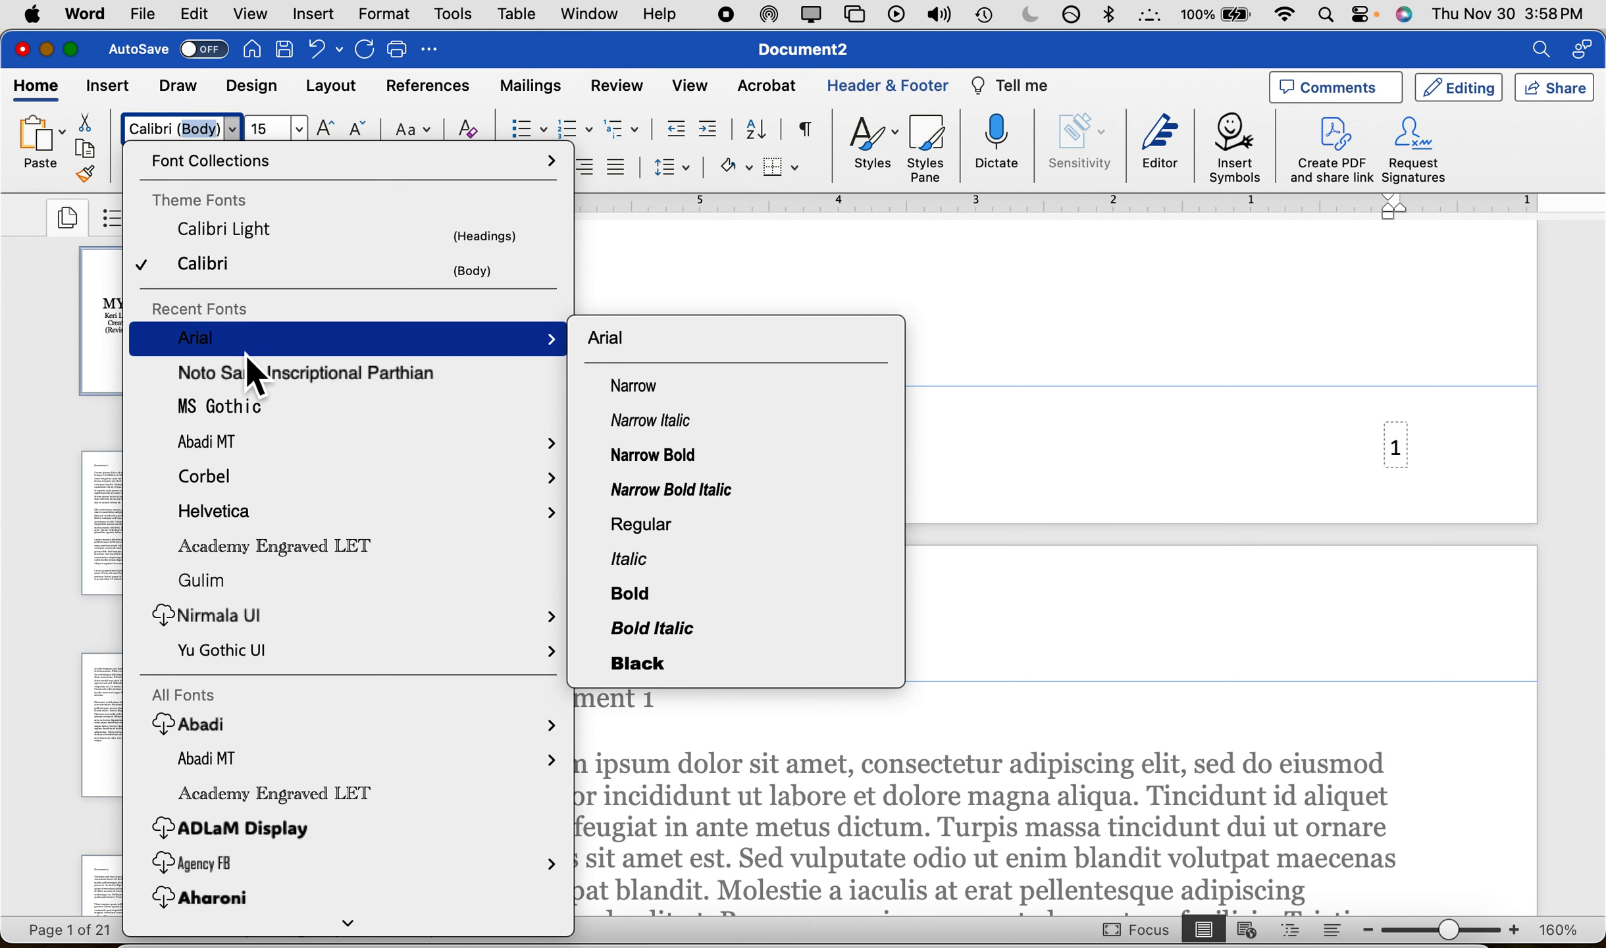
left_click(246, 355)
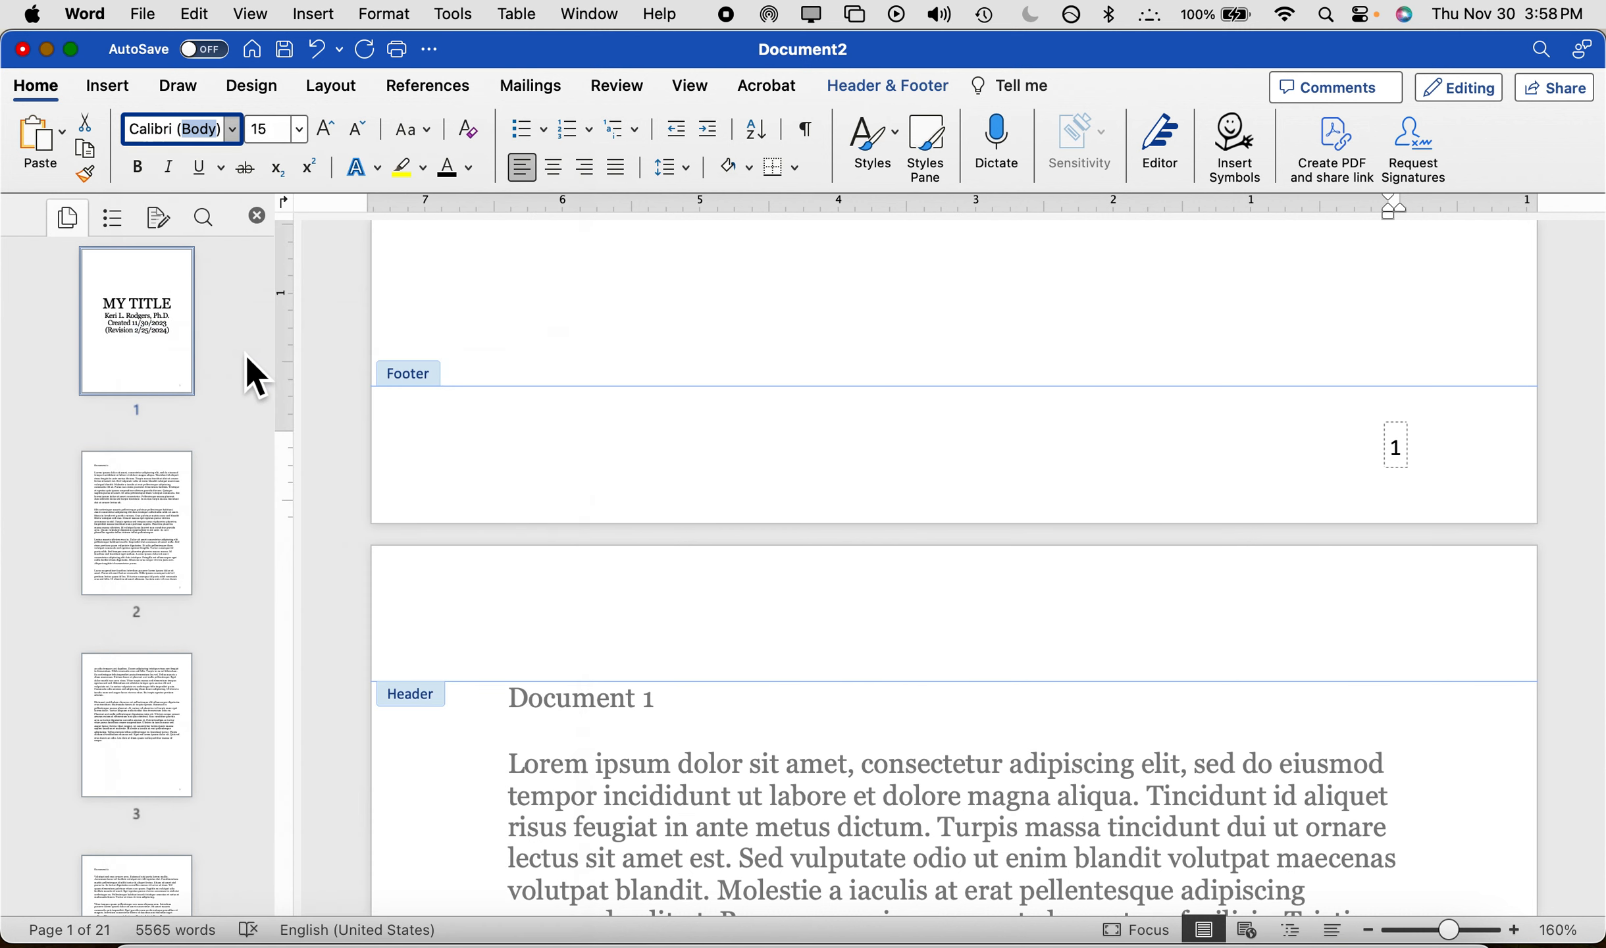
- Try the Castellar font on the footer page number and replace it with Times New Roman
left_click(235, 132)
scroll(261, 757, "down", 3)
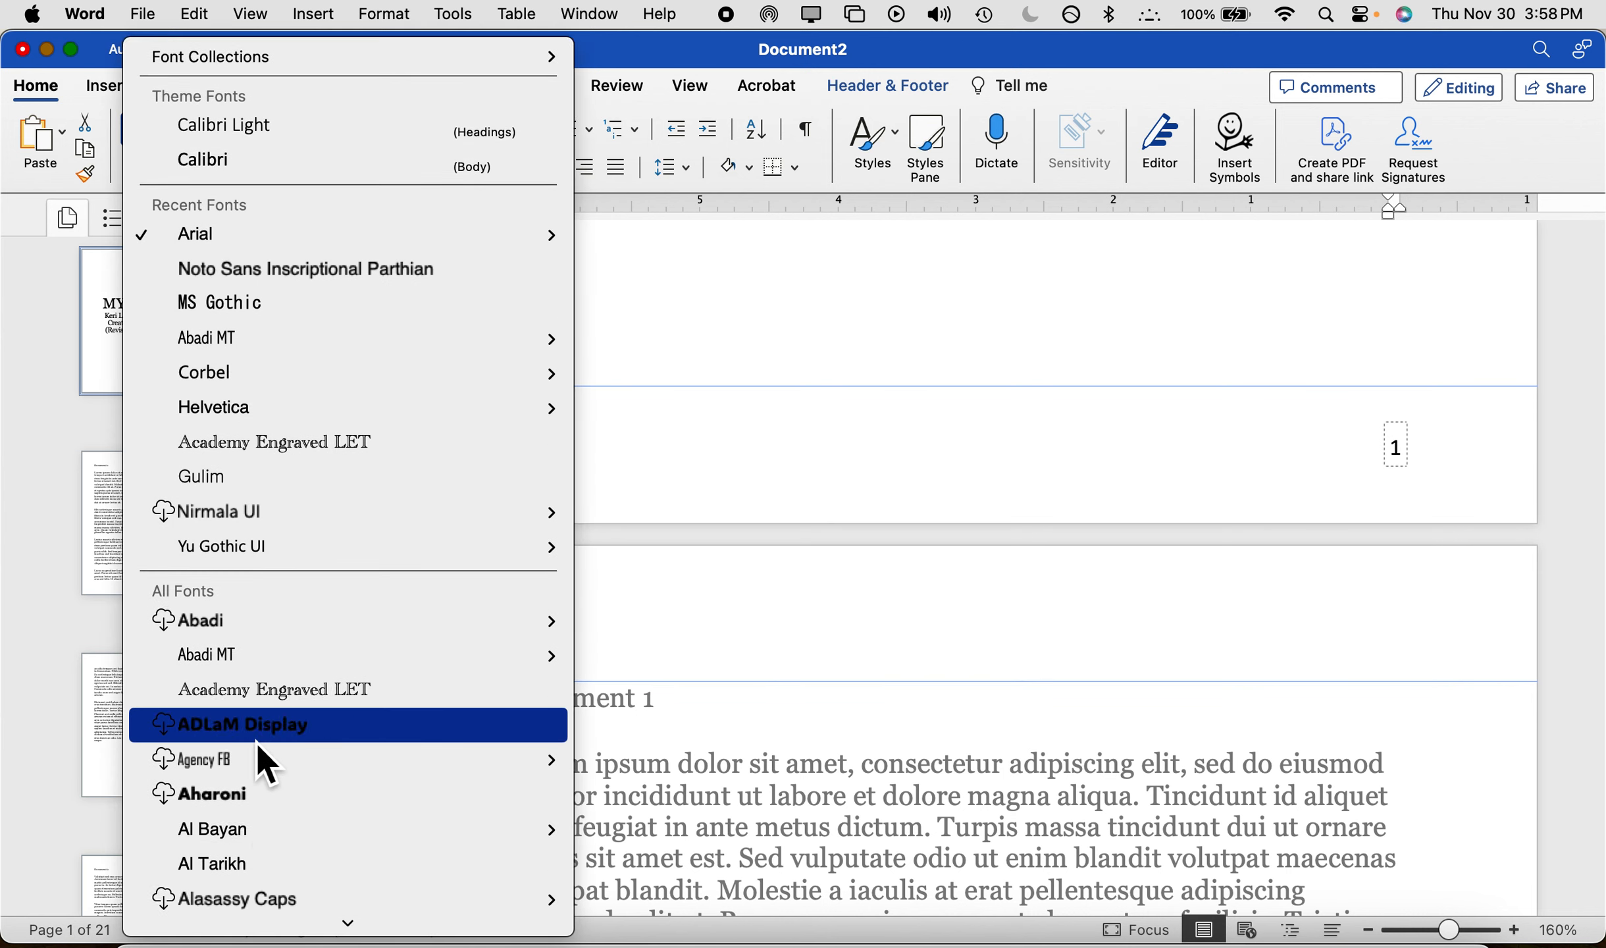
mouse_move(258, 744)
scroll(263, 763, "down", 20)
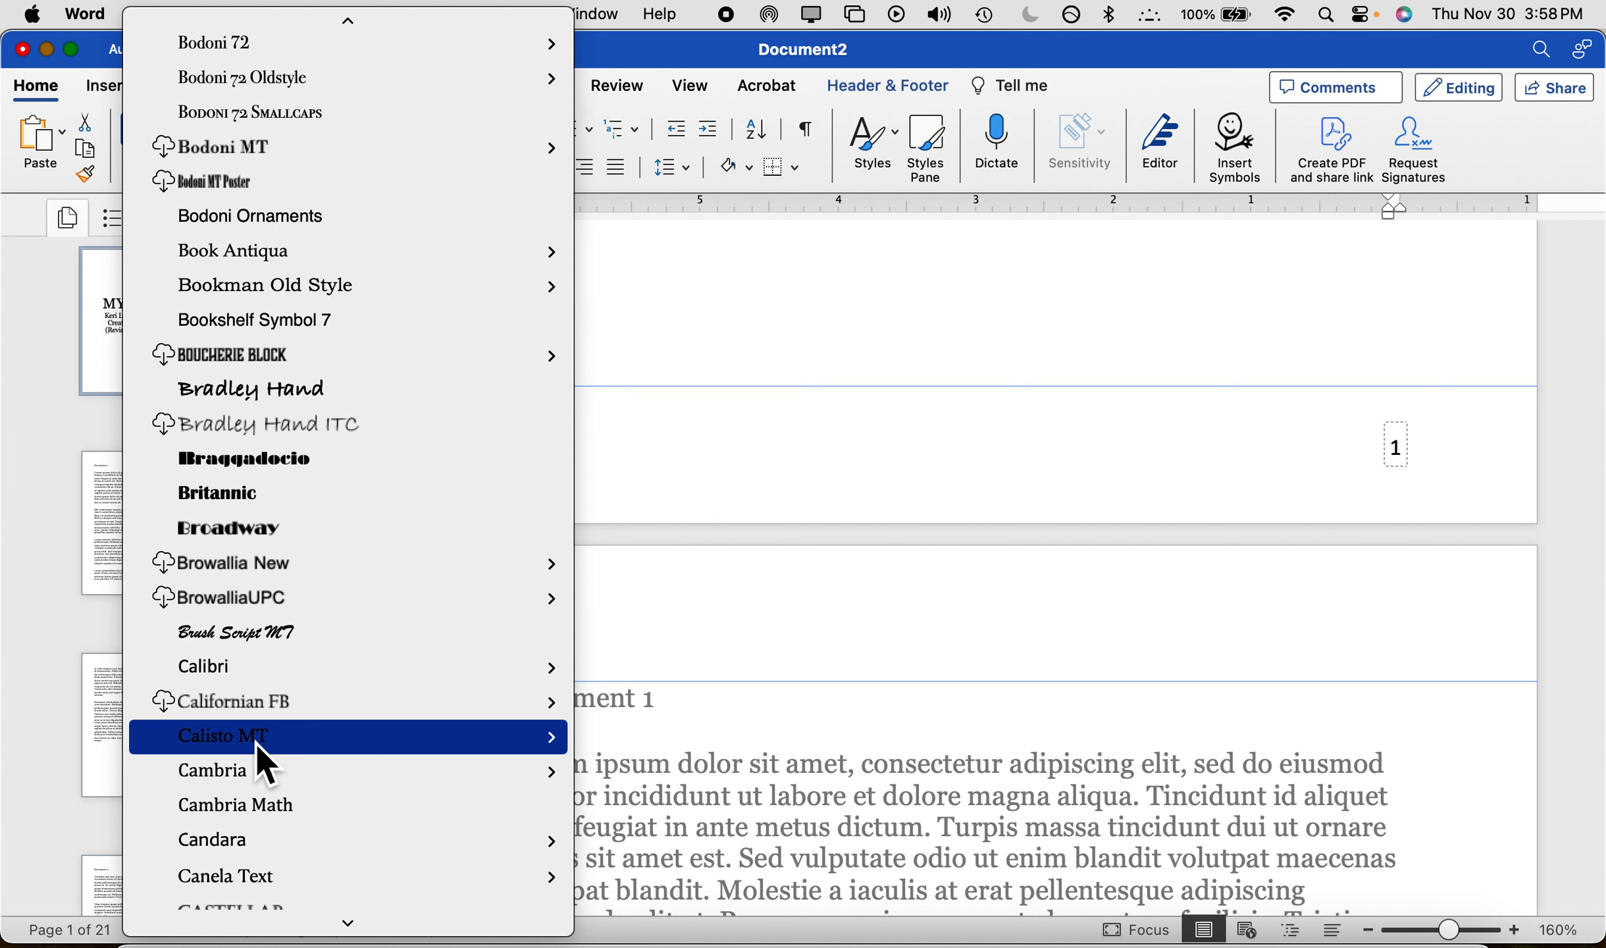
scroll(263, 764, "down", 4)
scroll(263, 763, "down", 1)
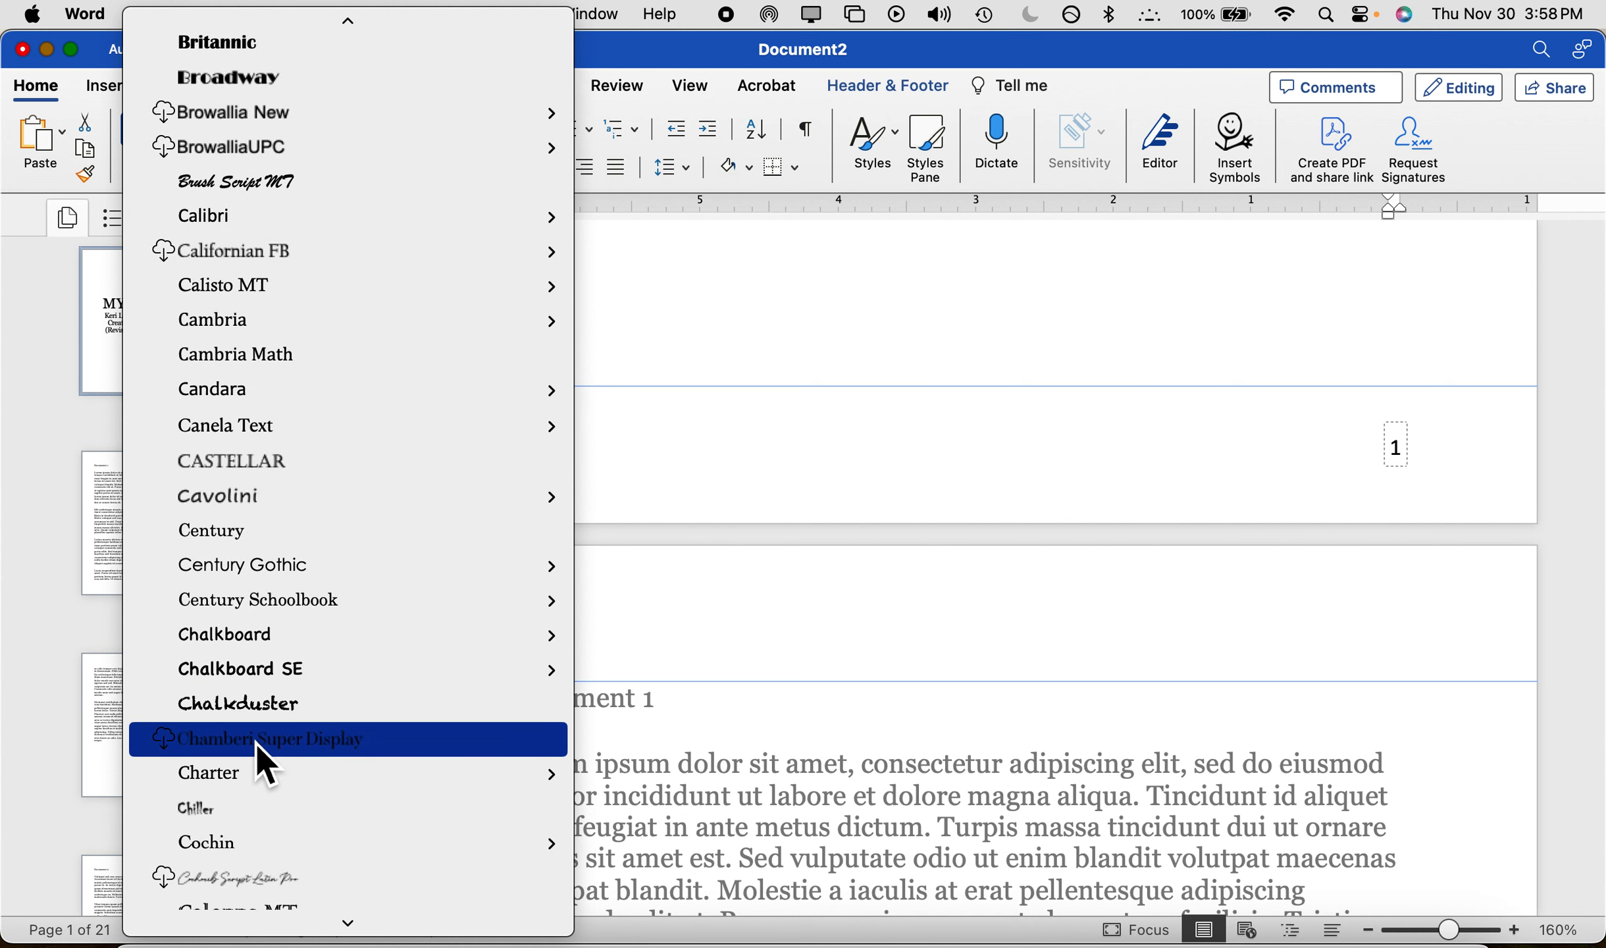
left_click(250, 484)
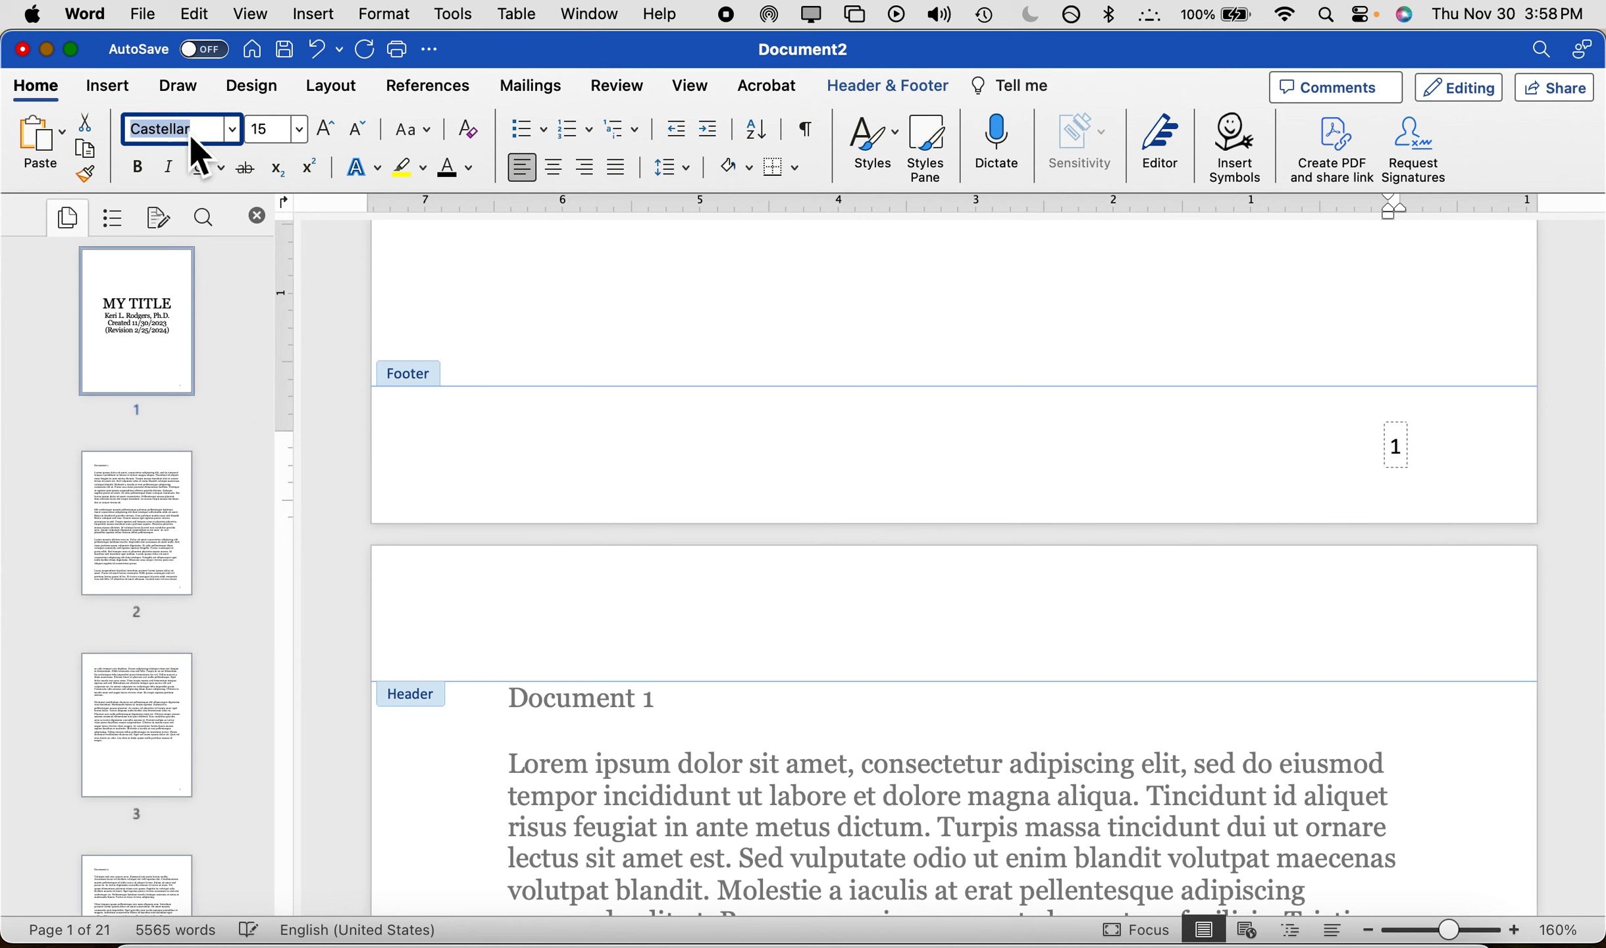
type("Time")
key("Return")
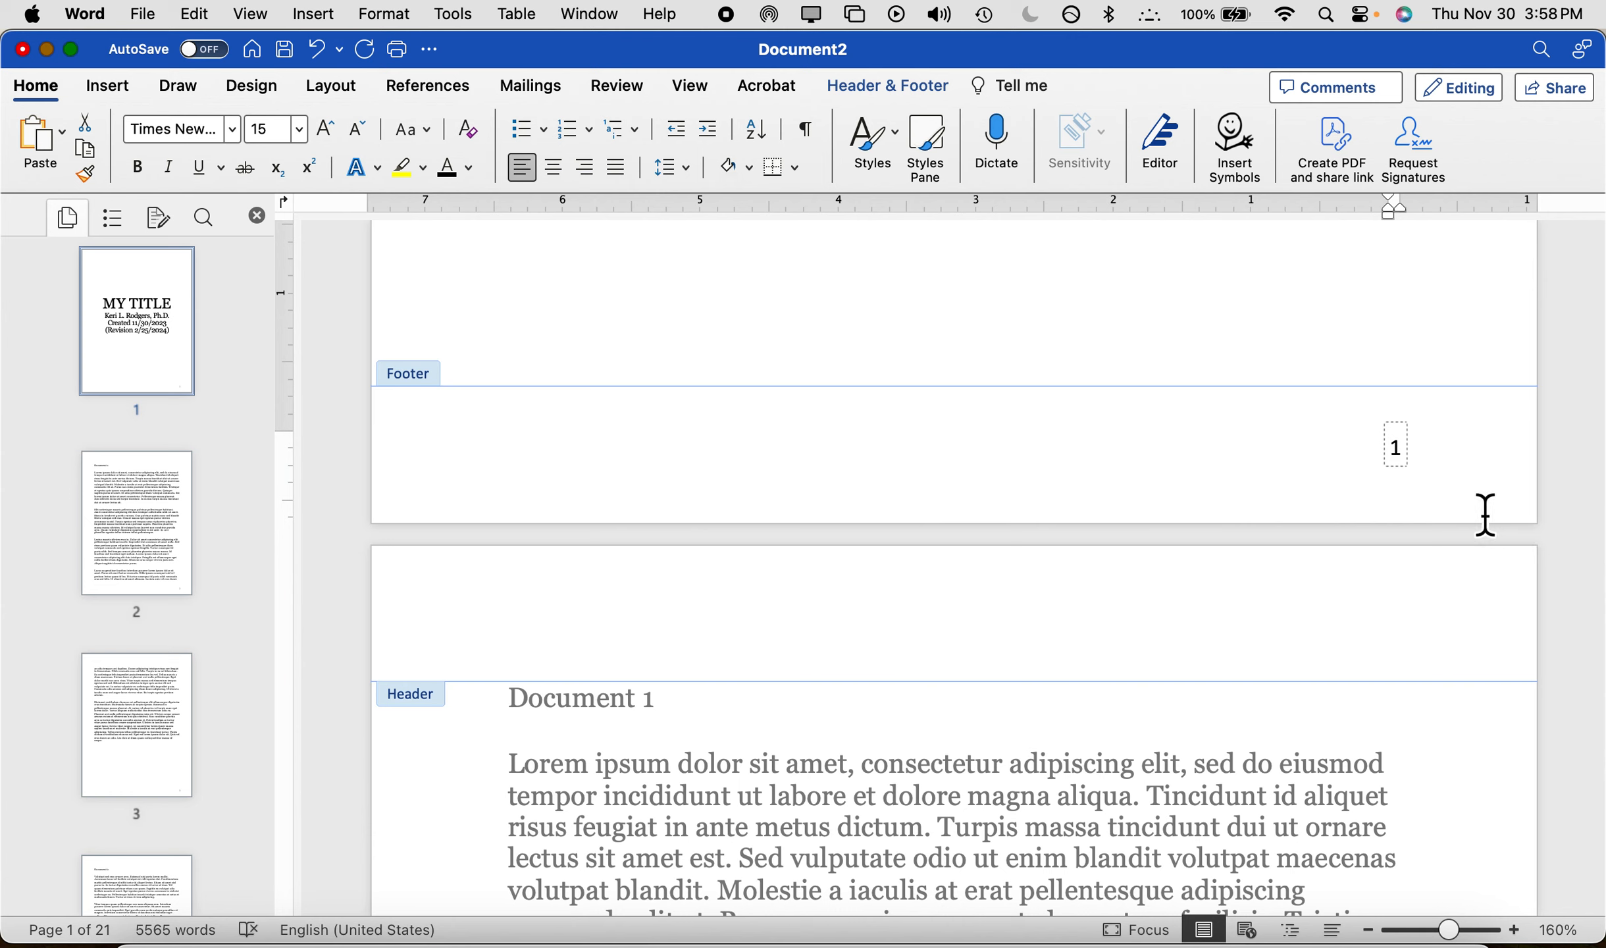
left_click(1484, 515)
double_click(1396, 454)
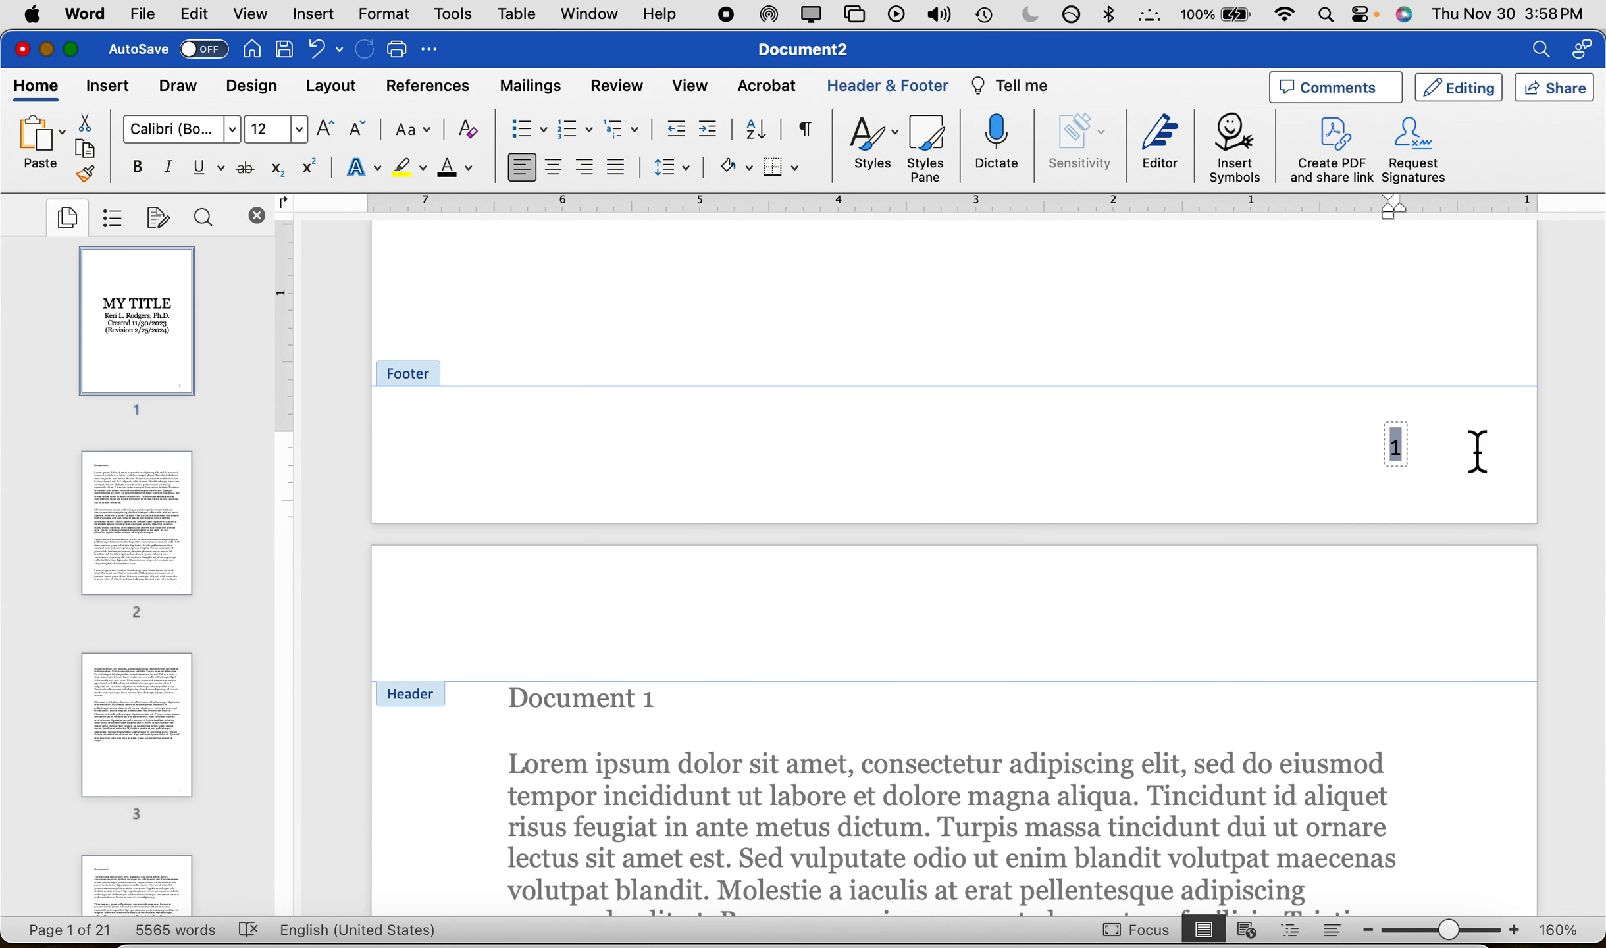
right_click(1402, 454)
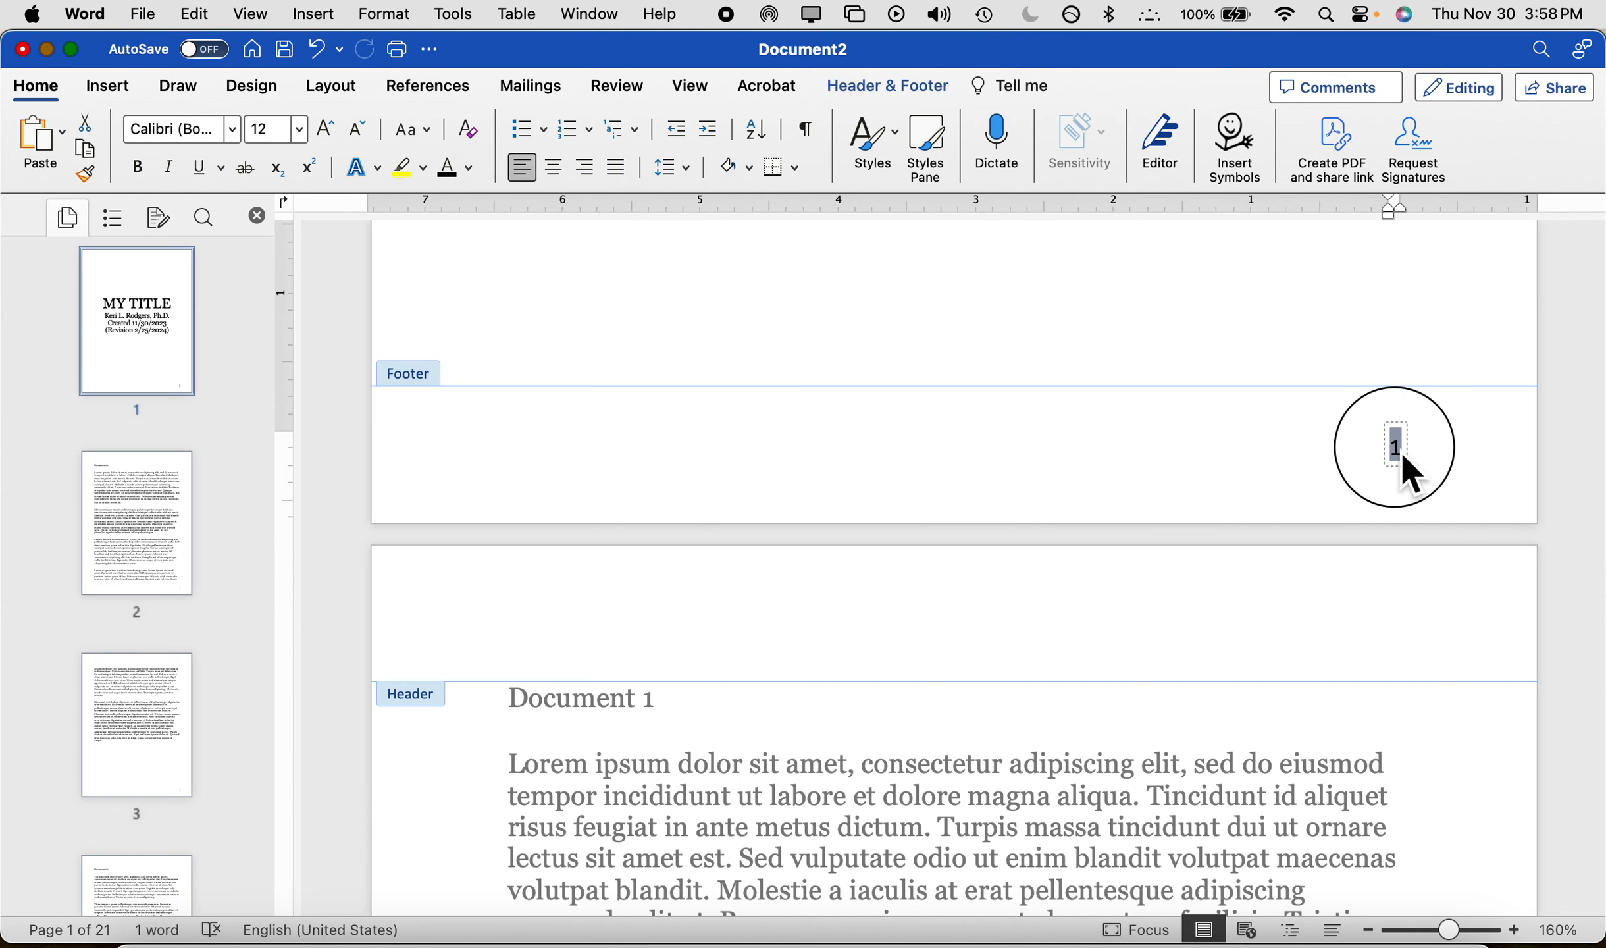
left_click(1230, 510)
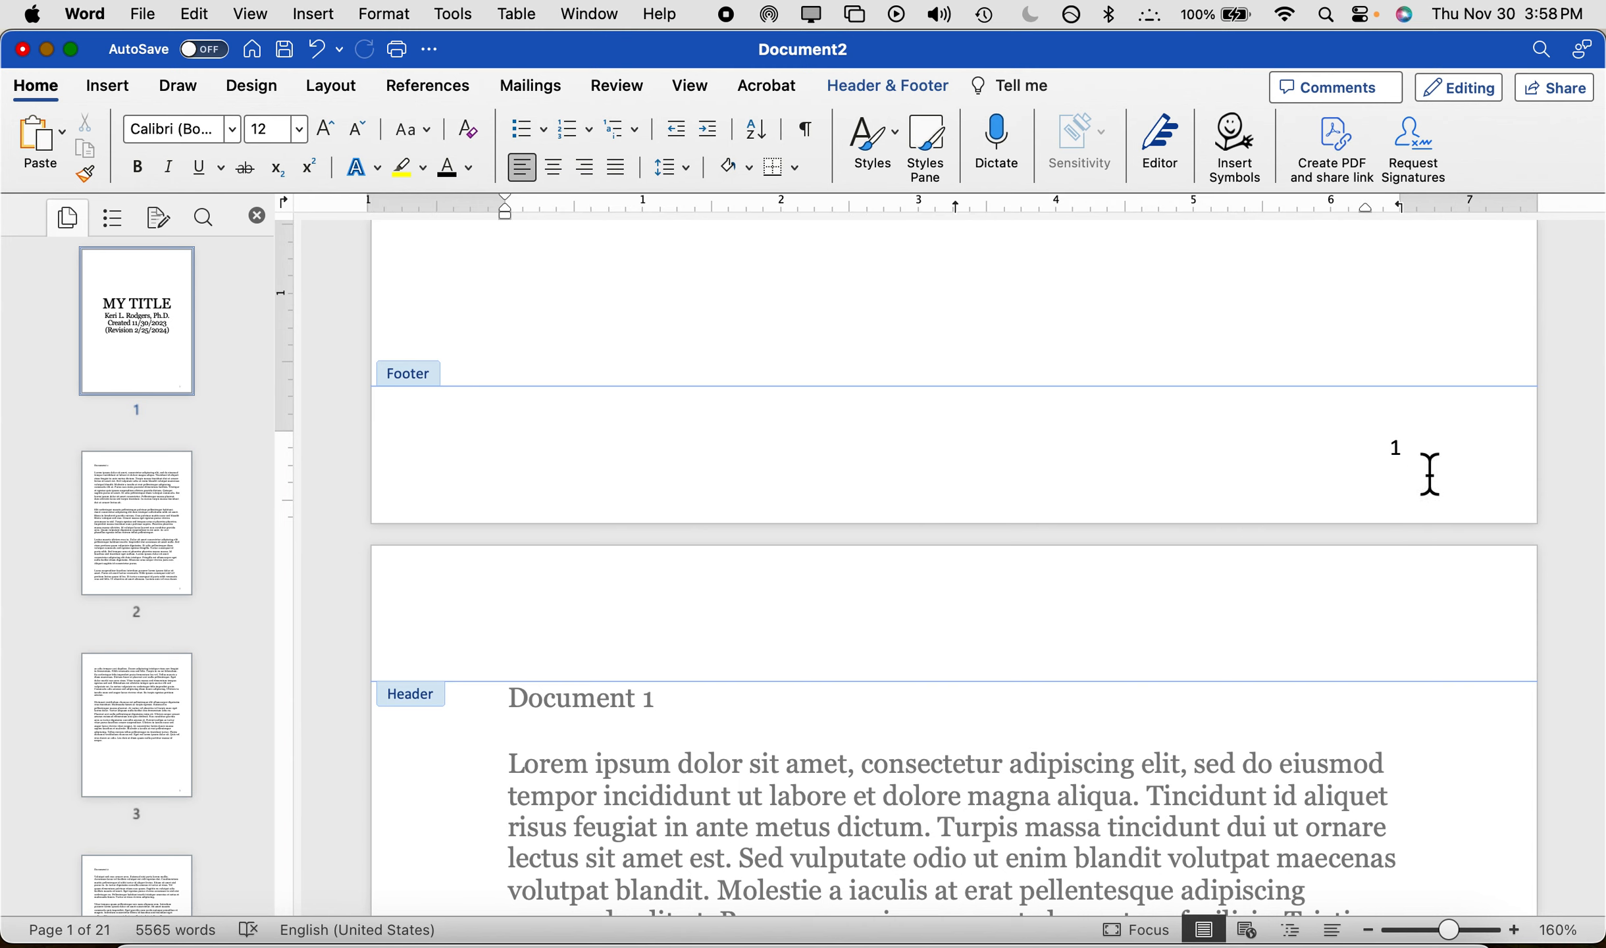
- Select the page number in the first page's footer and set its font to Times New Roman
left_click(1402, 465)
double_click(1399, 461)
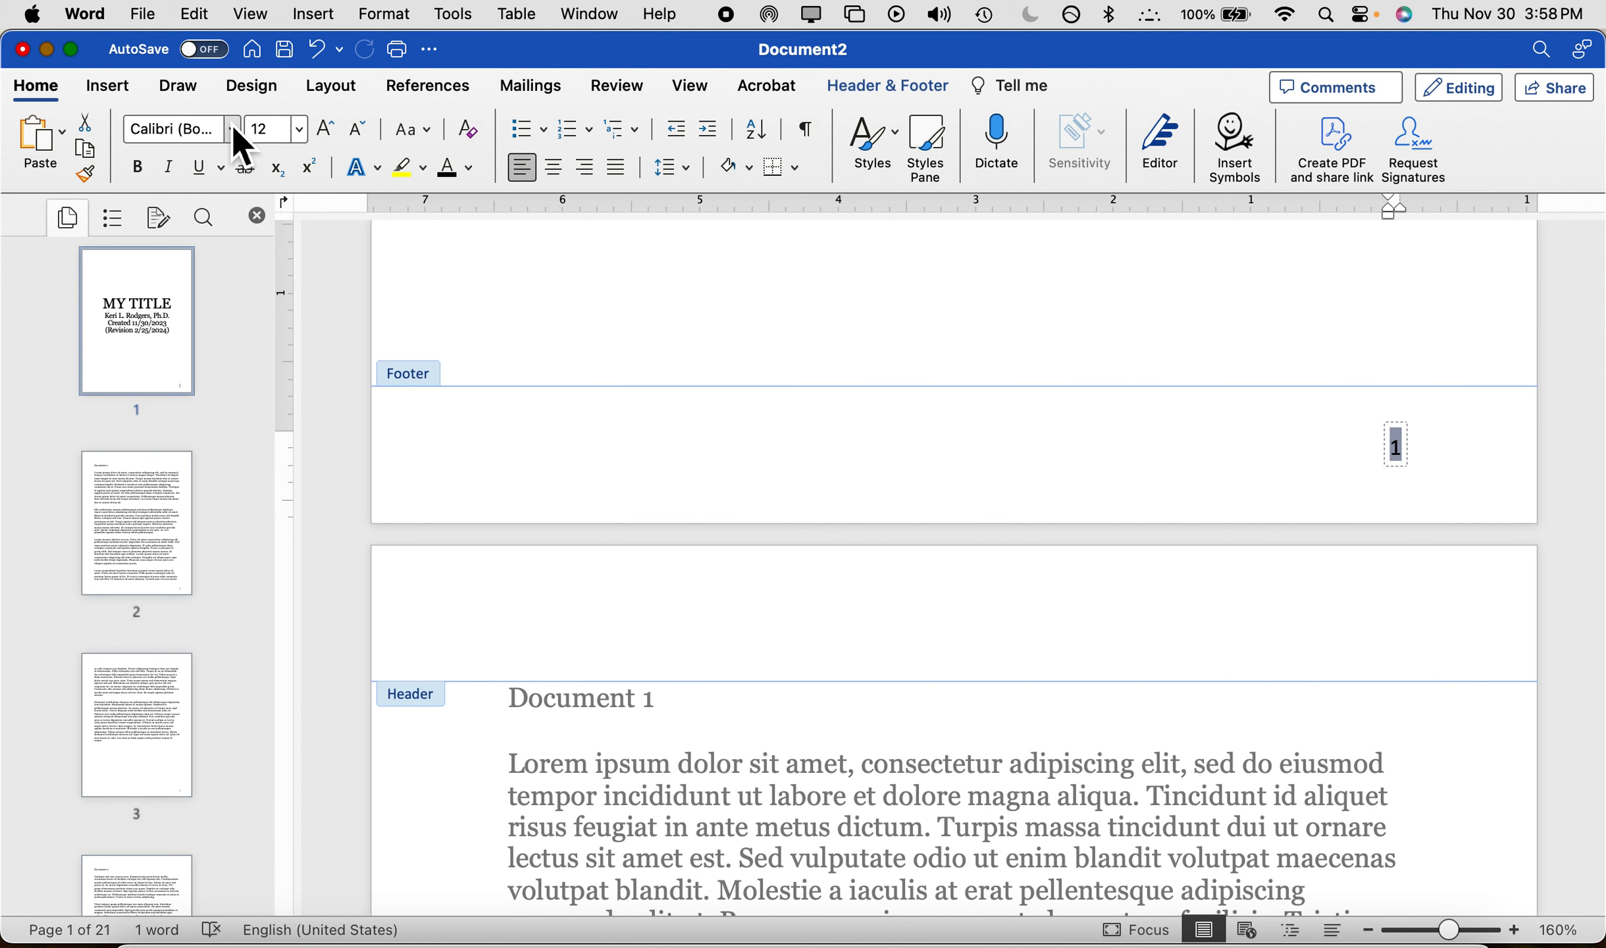
left_click(196, 131)
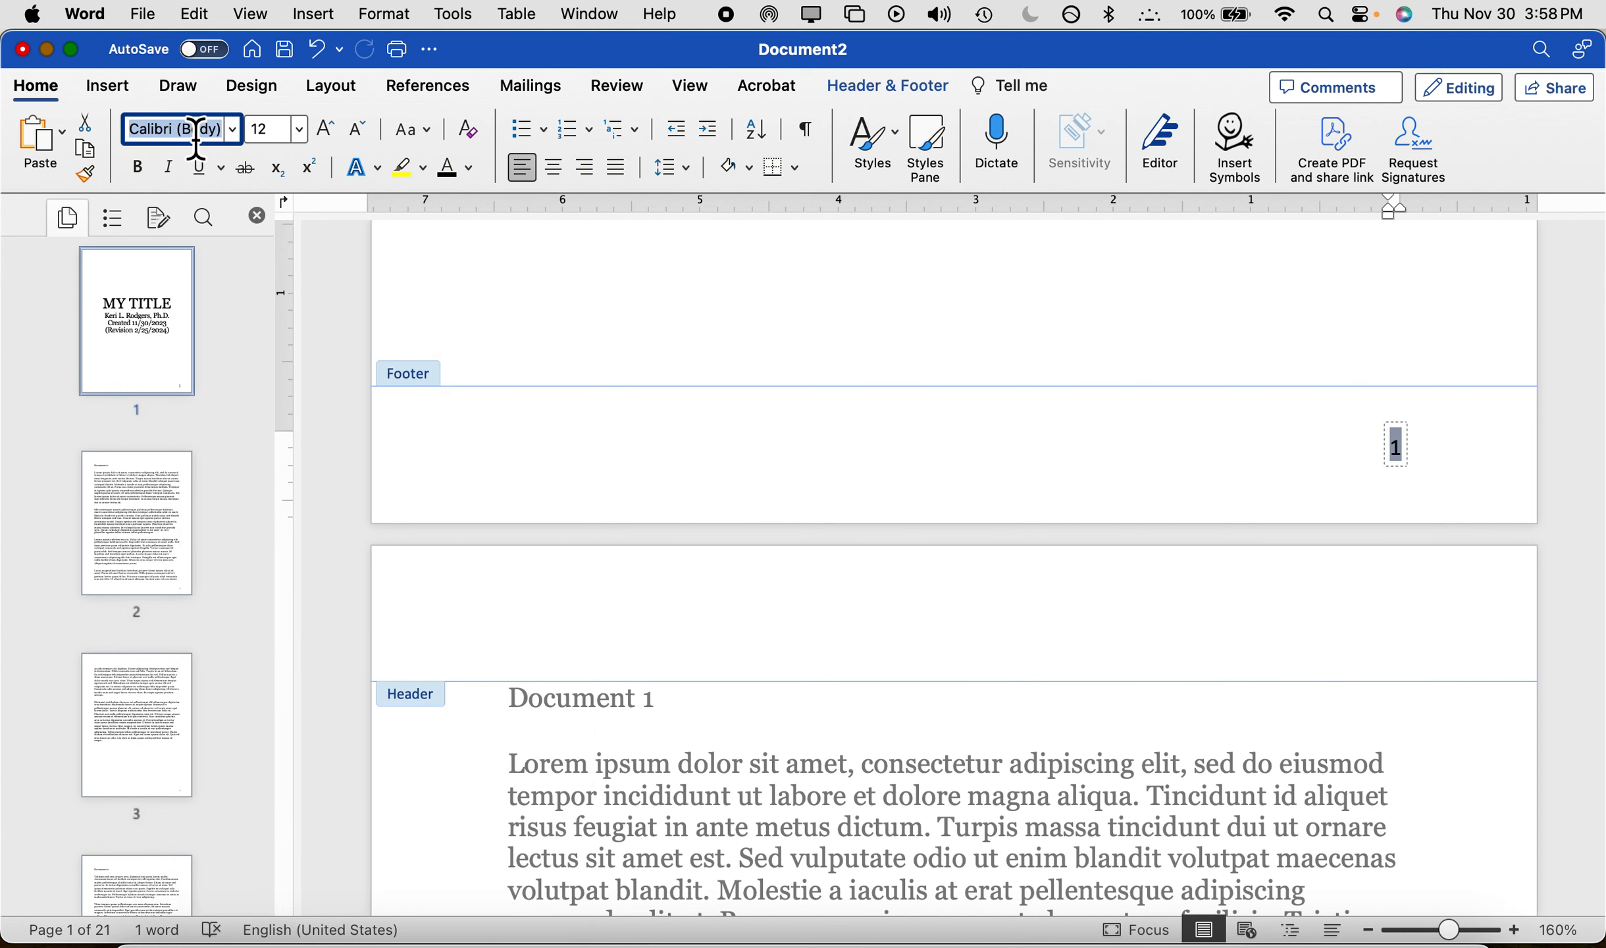
left_click(239, 130)
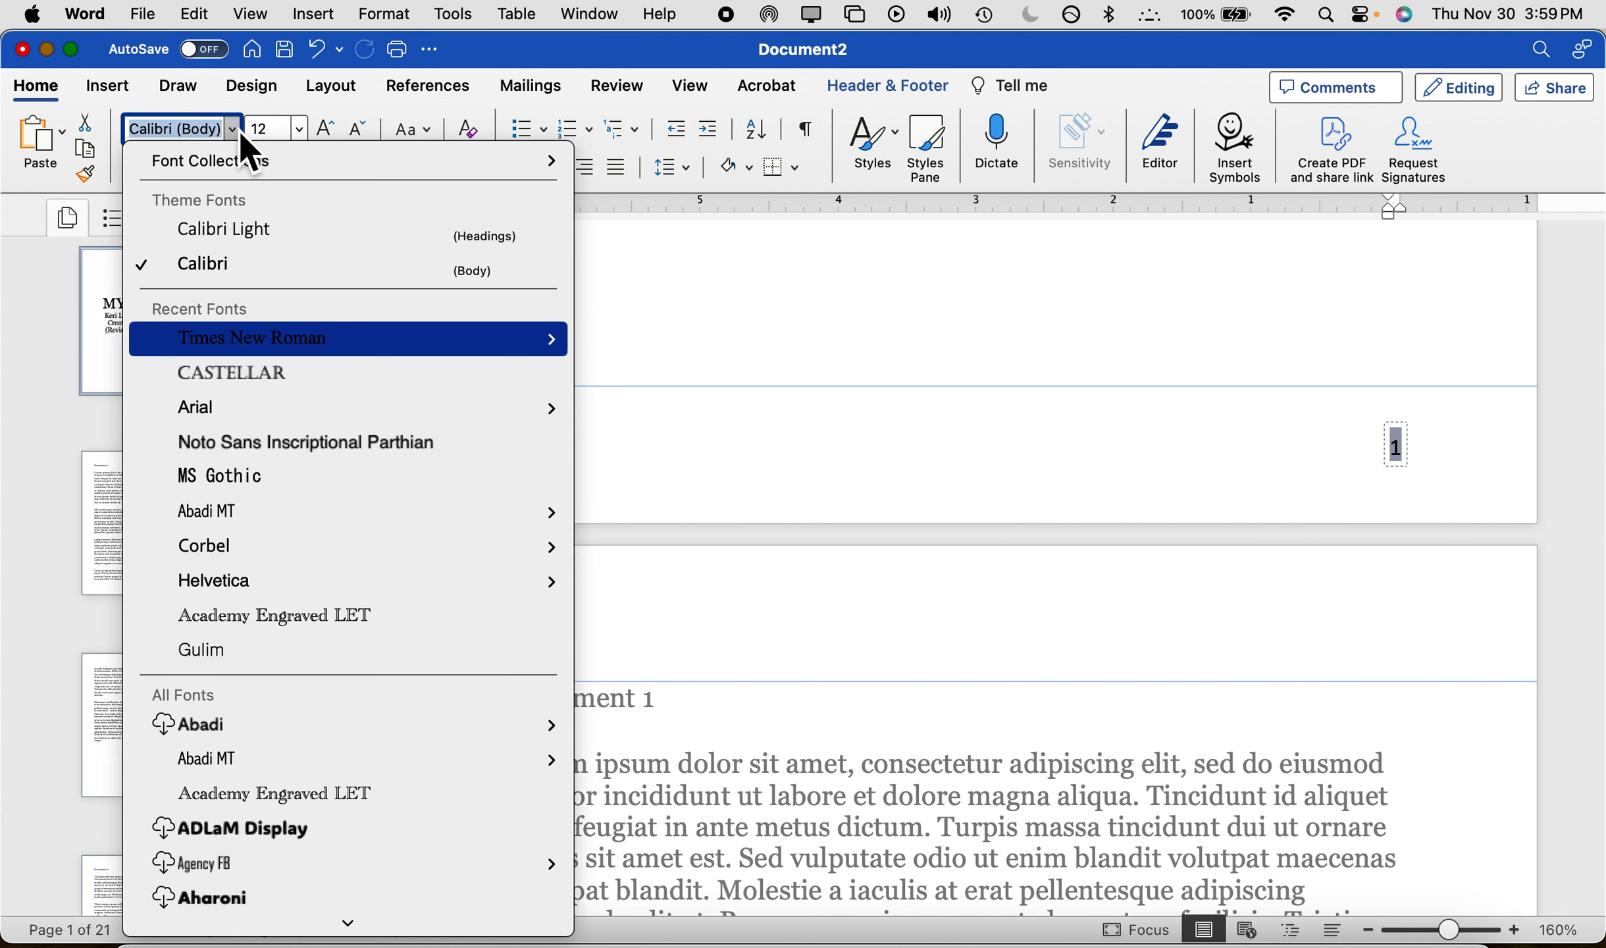
key("Return")
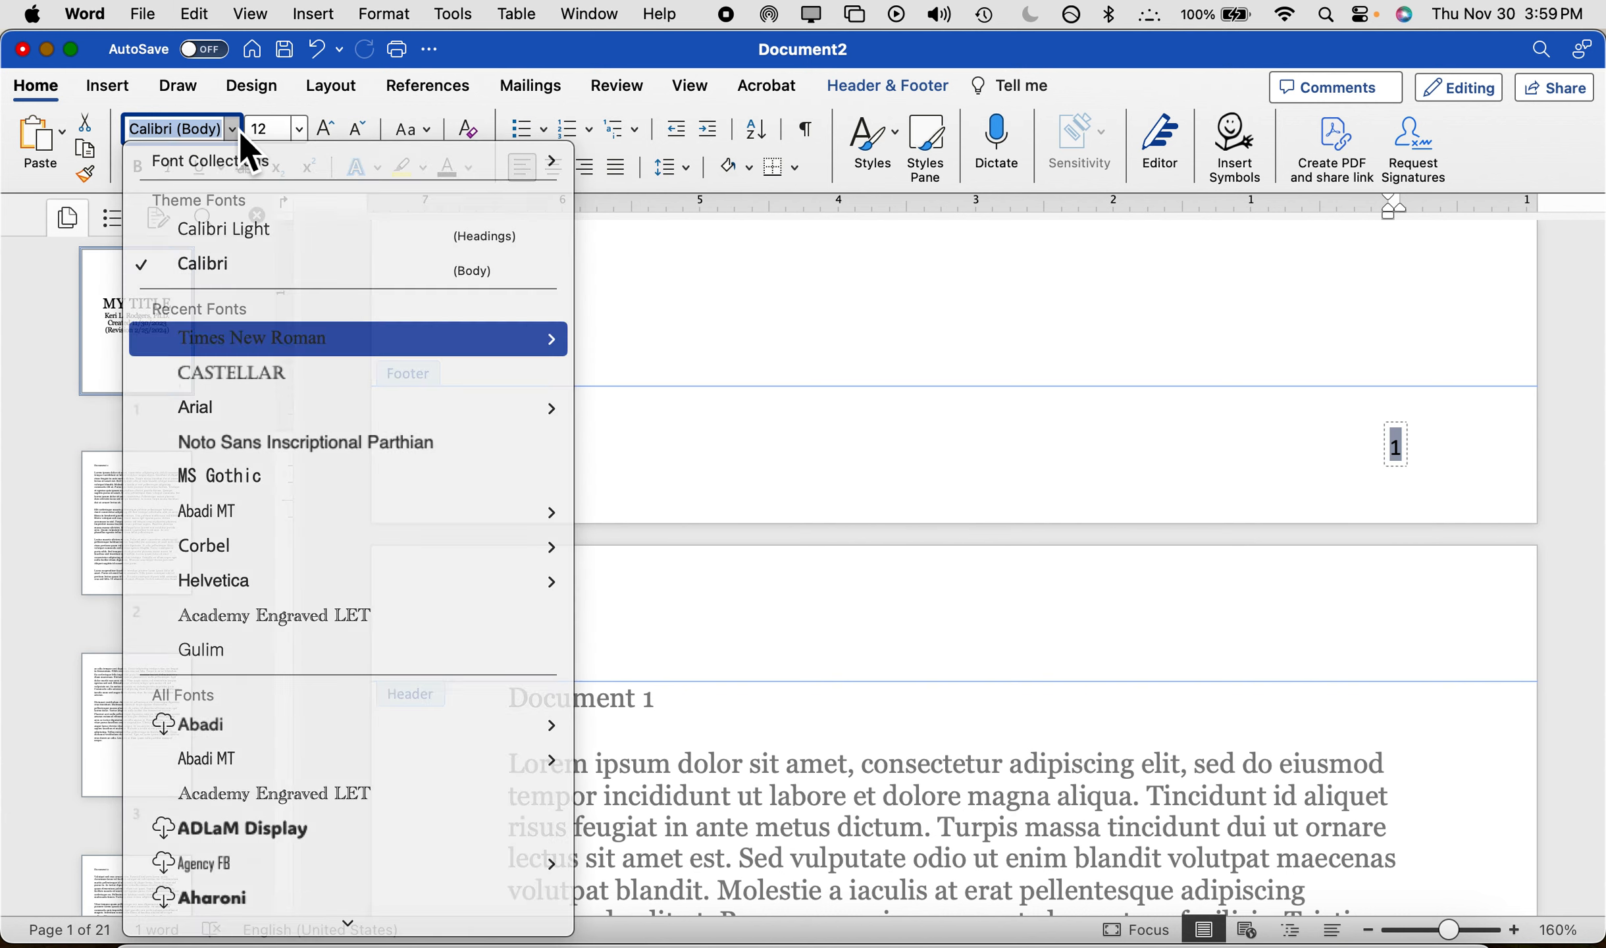
left_click(1050, 448)
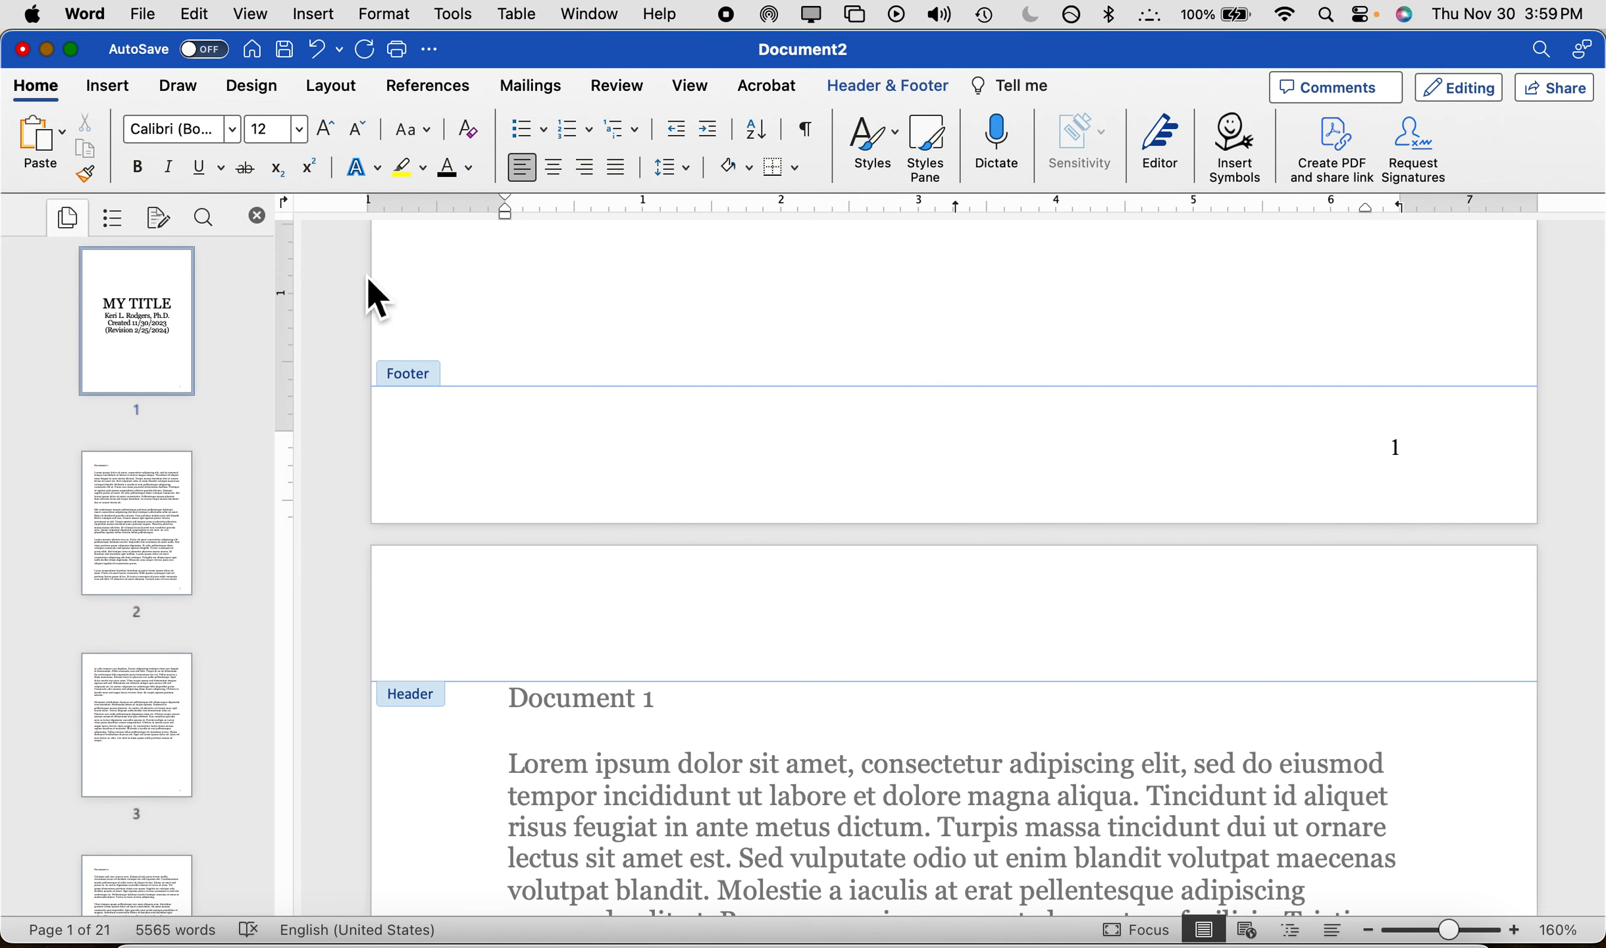
- Leave the footer and apply the Heading 1 style to the "Document 1" title on page 2
scroll(510, 490, "down", 1)
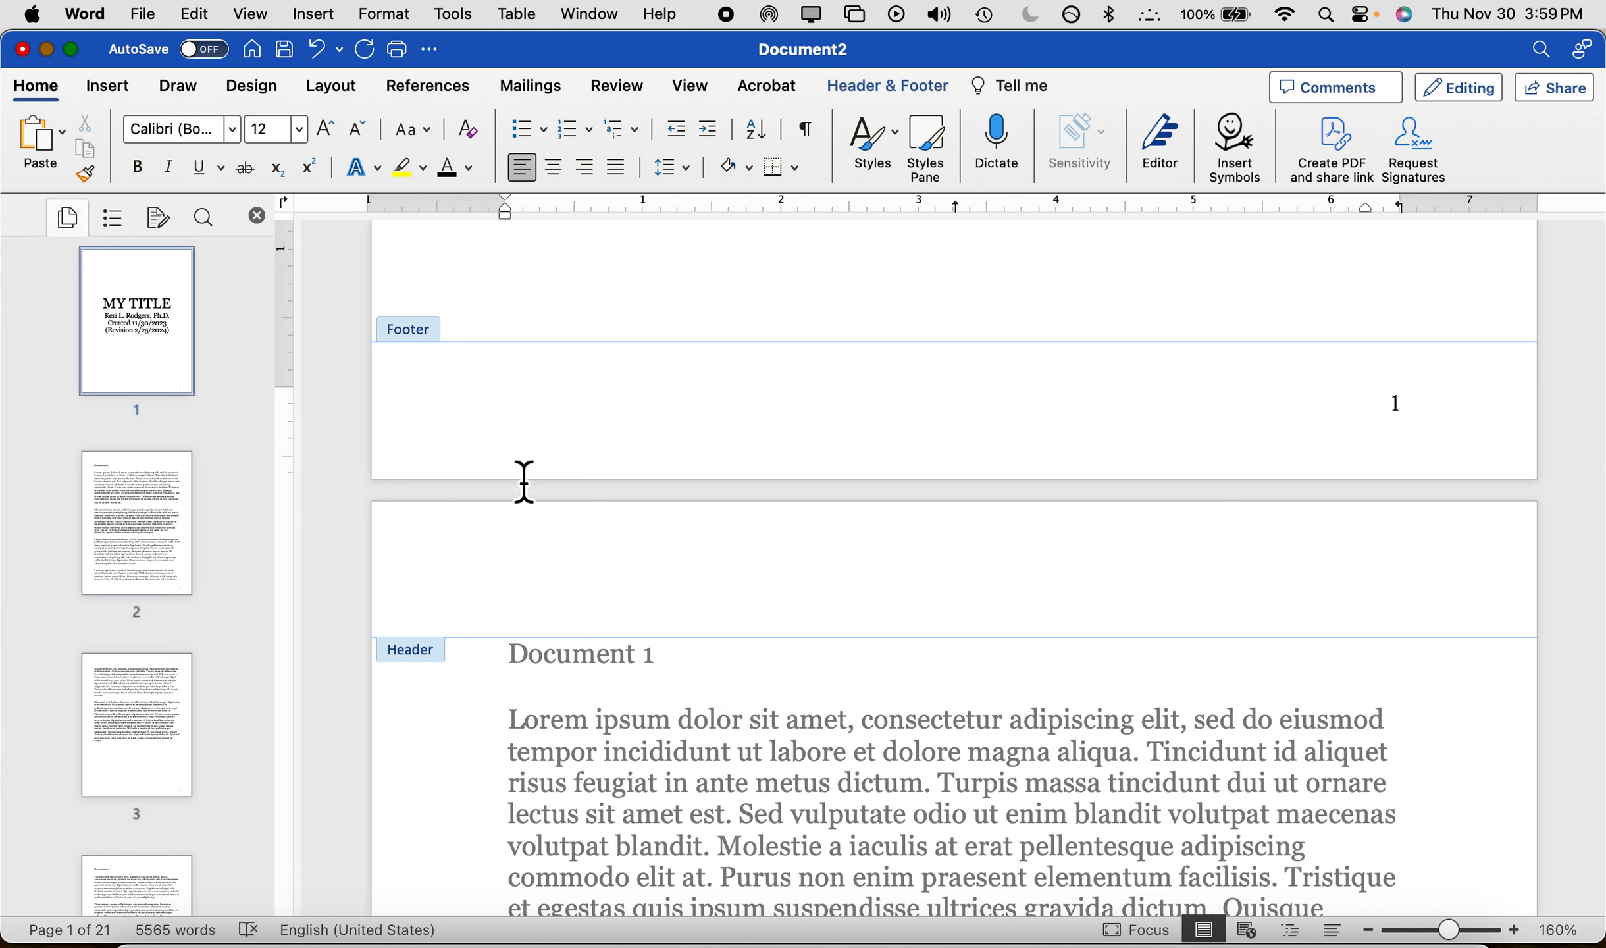
double_click(600, 651)
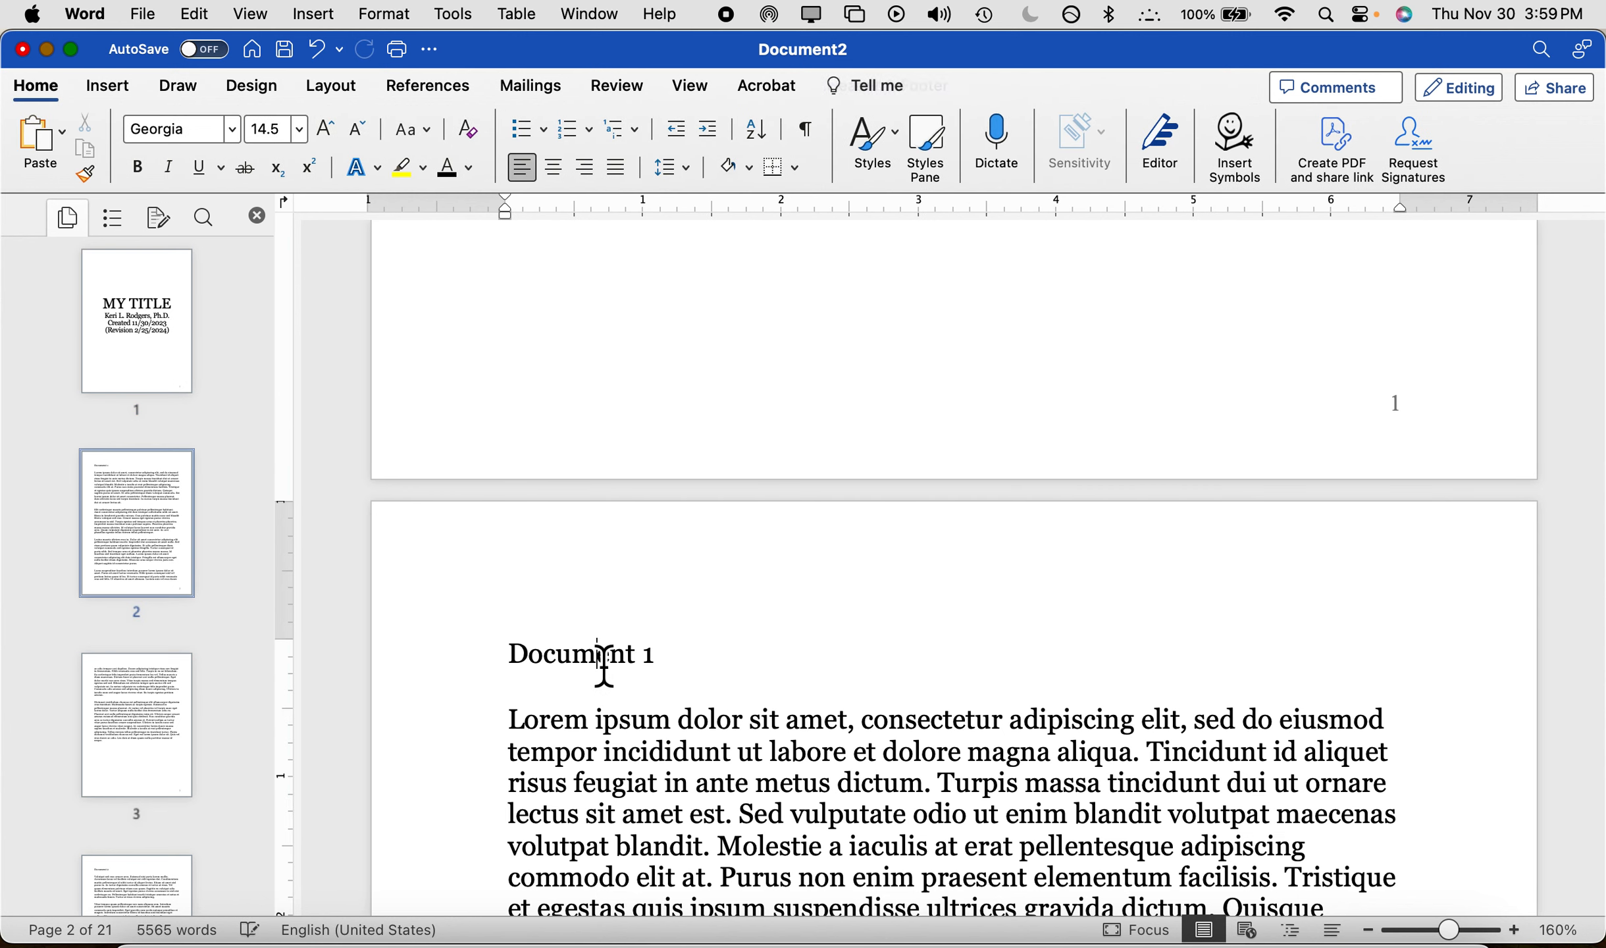
triple_click(602, 658)
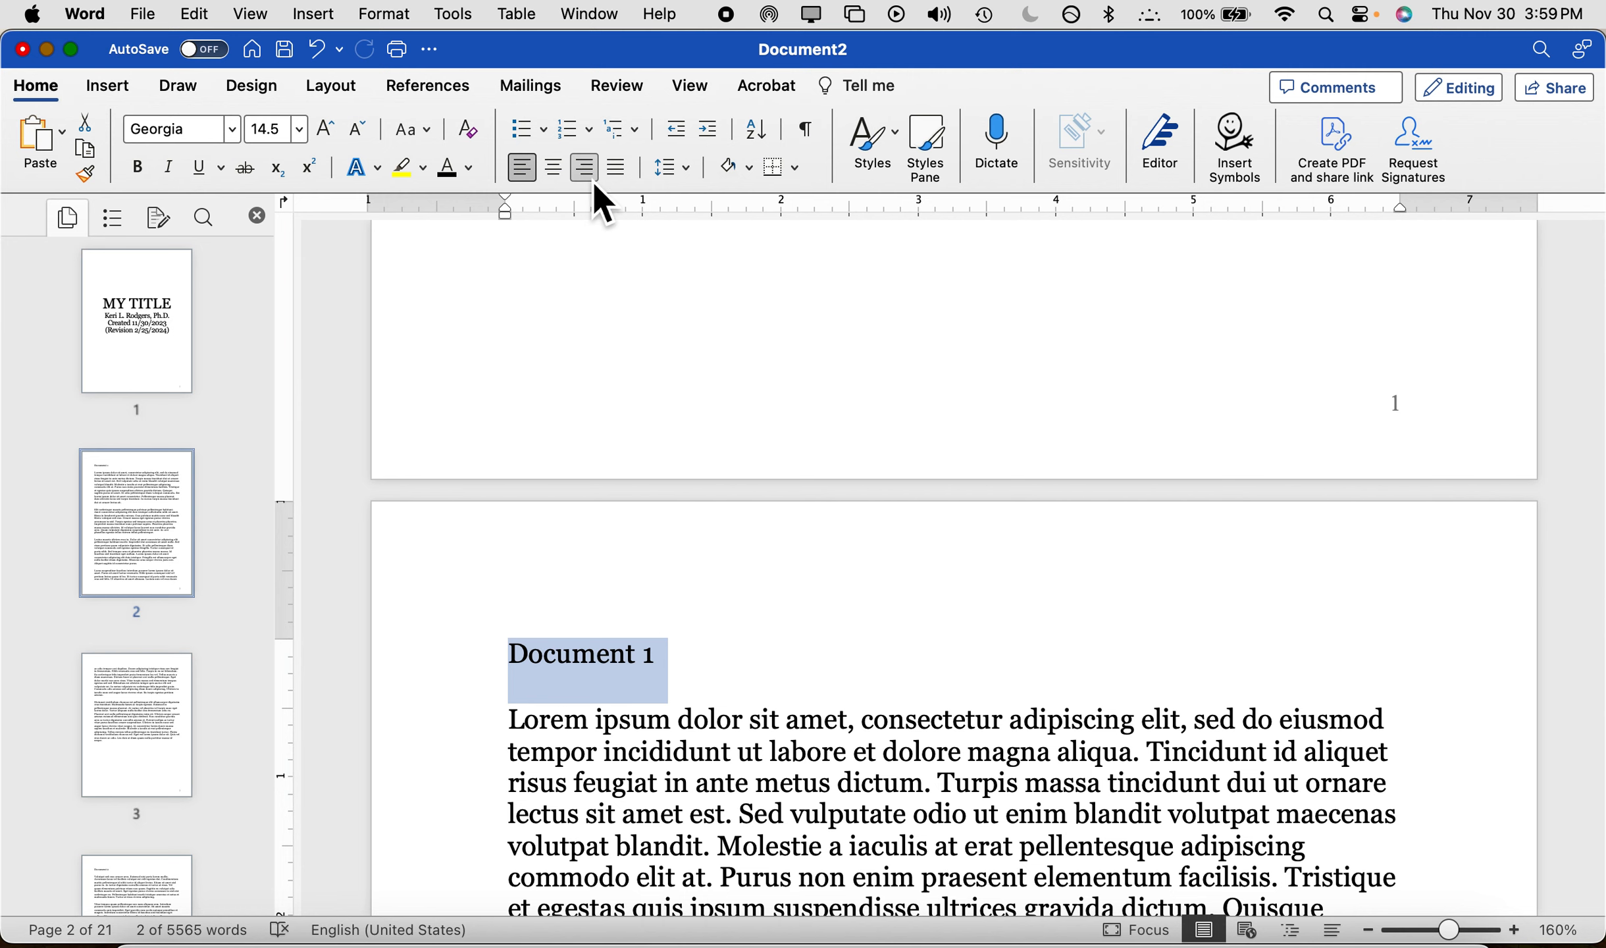
left_click(890, 143)
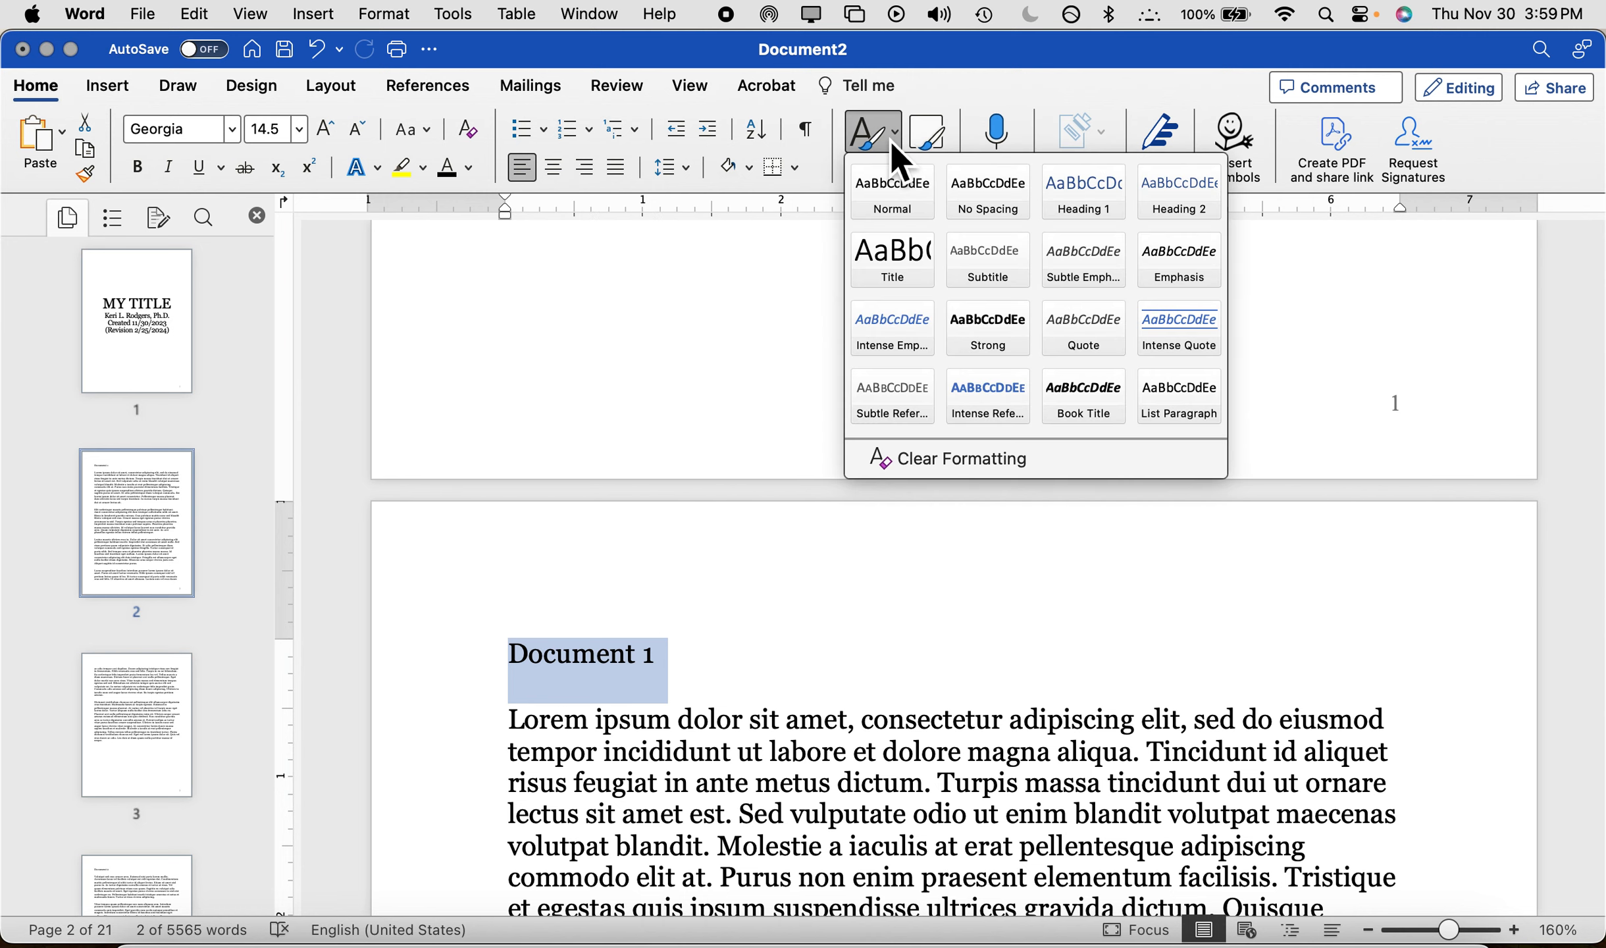
left_click(1063, 207)
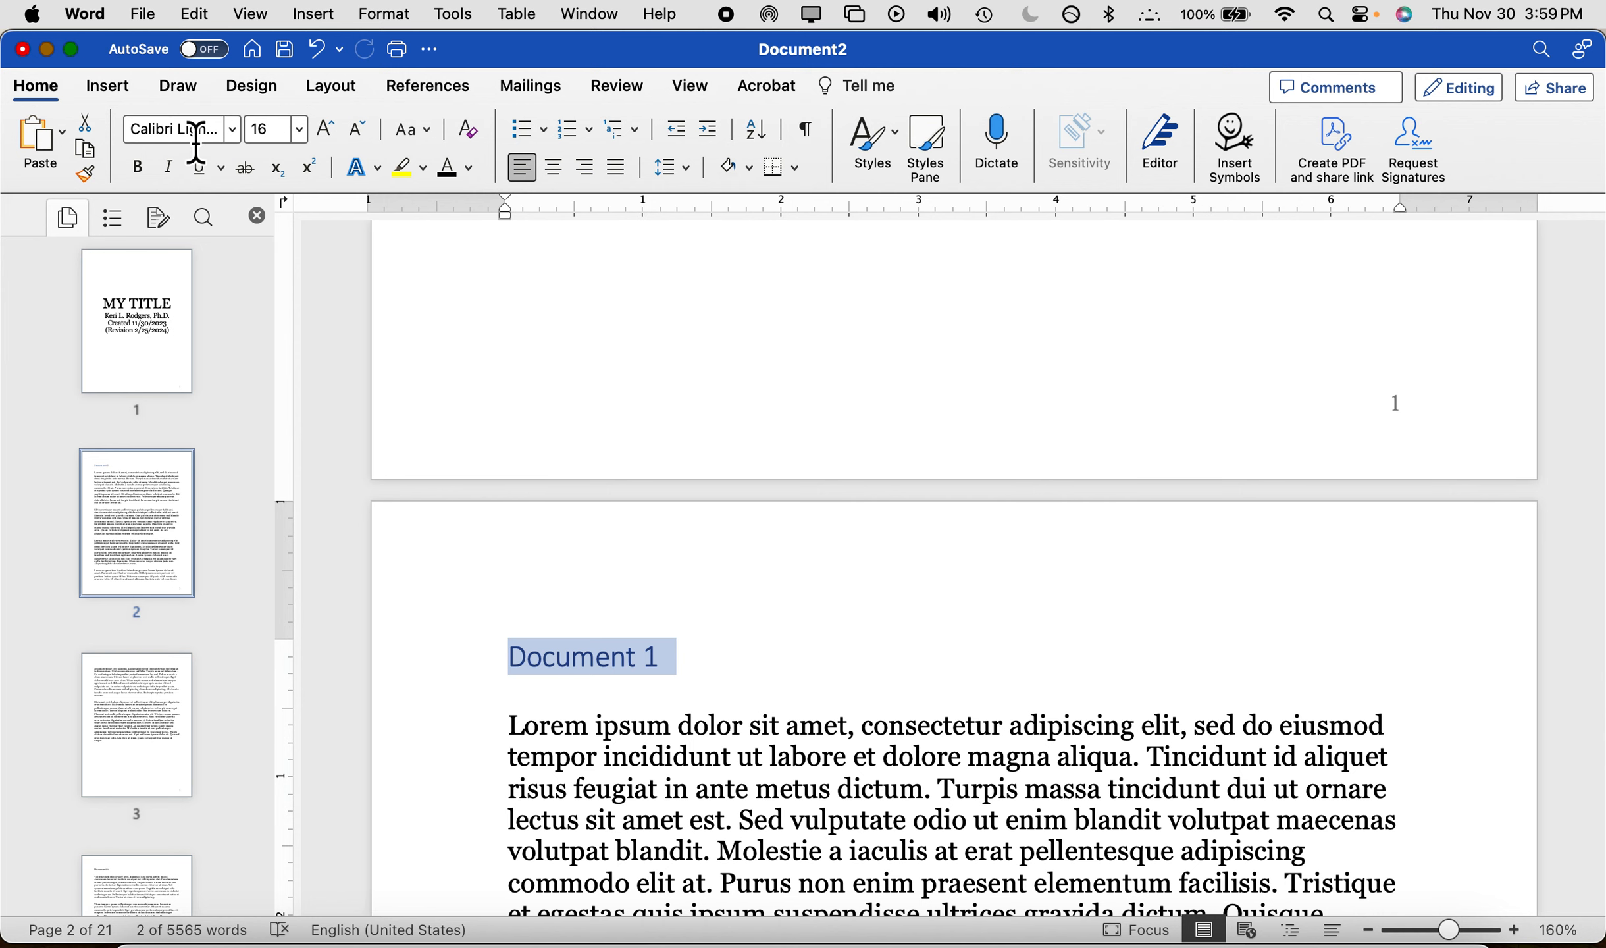
- Format the "Document 1" heading in bold Arial and centre it
left_click(233, 129)
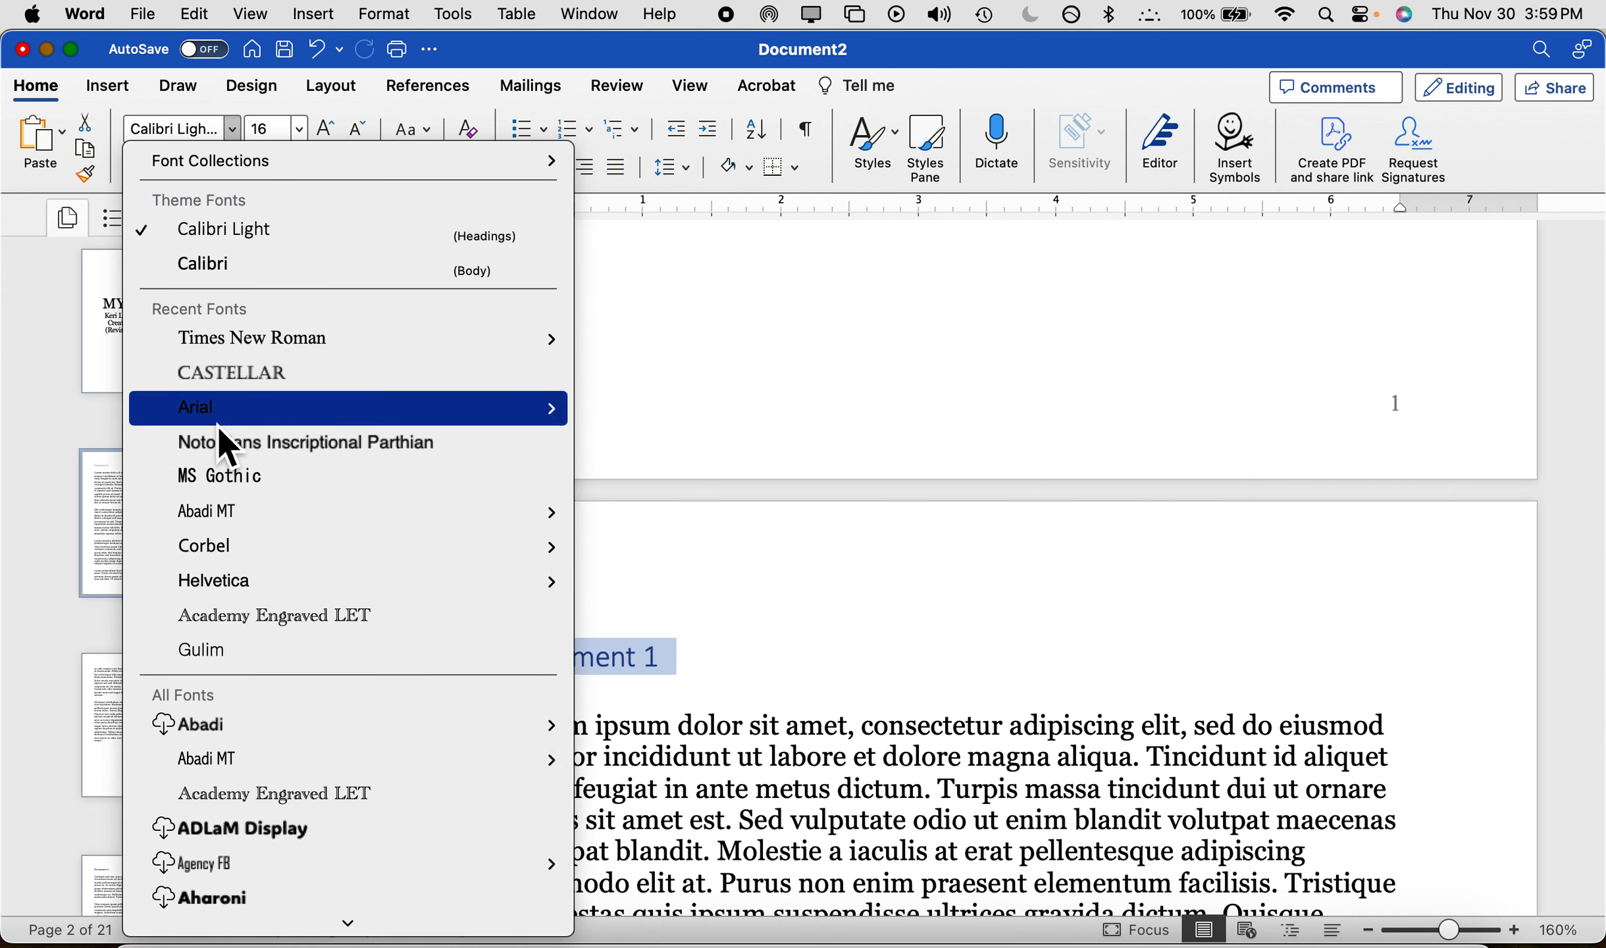
left_click(217, 421)
left_click(139, 174)
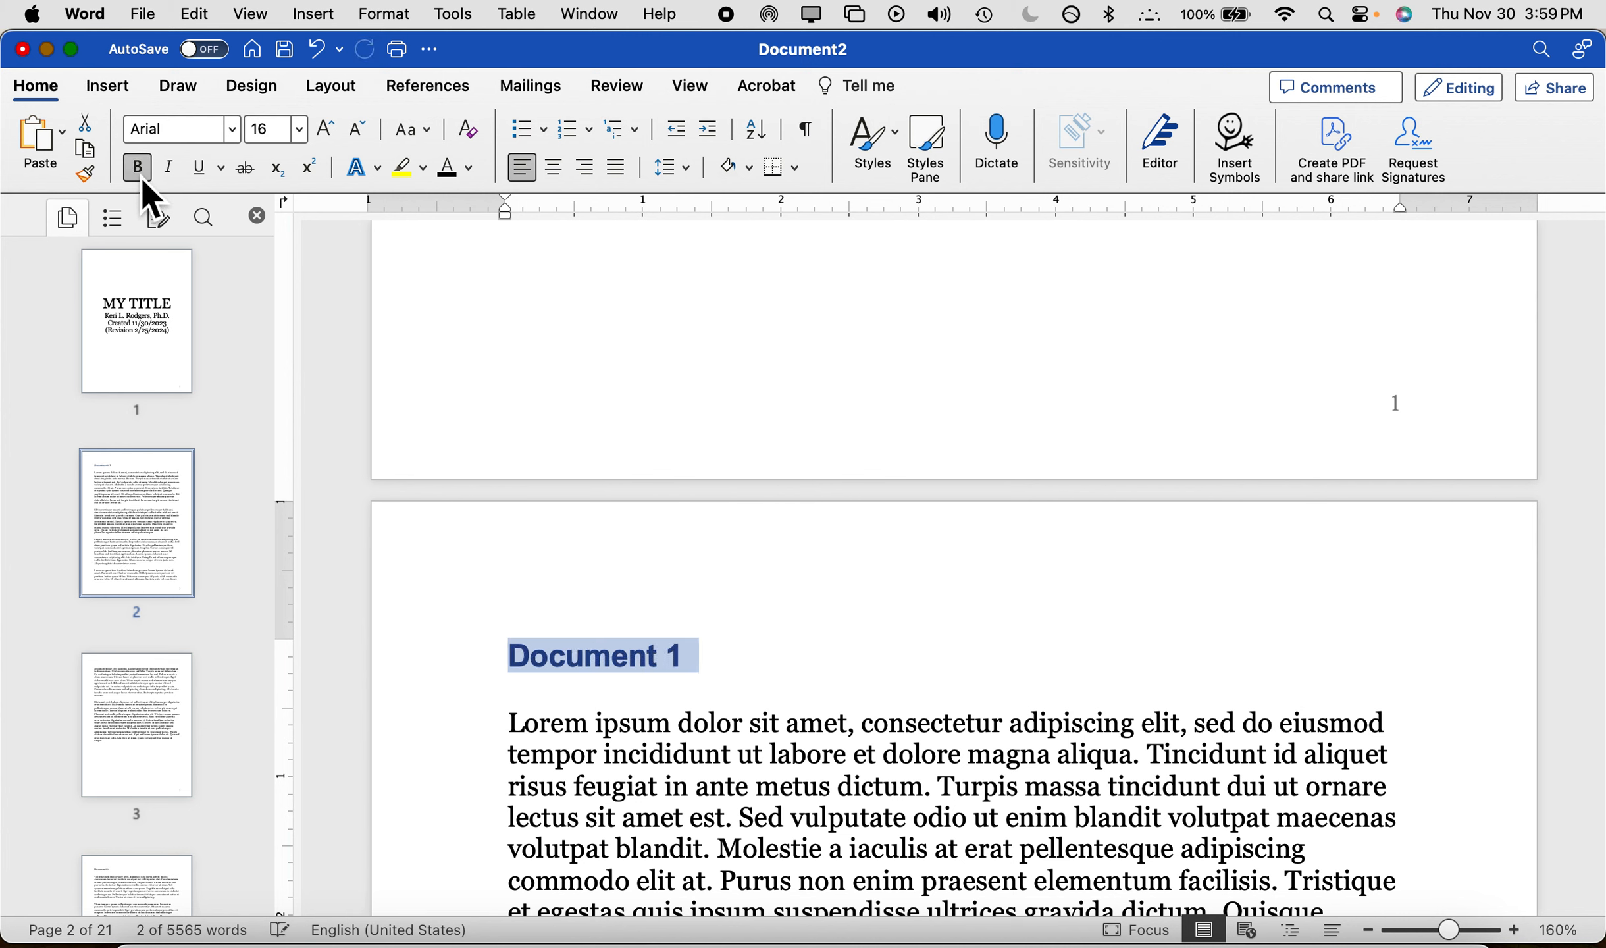
left_click(555, 170)
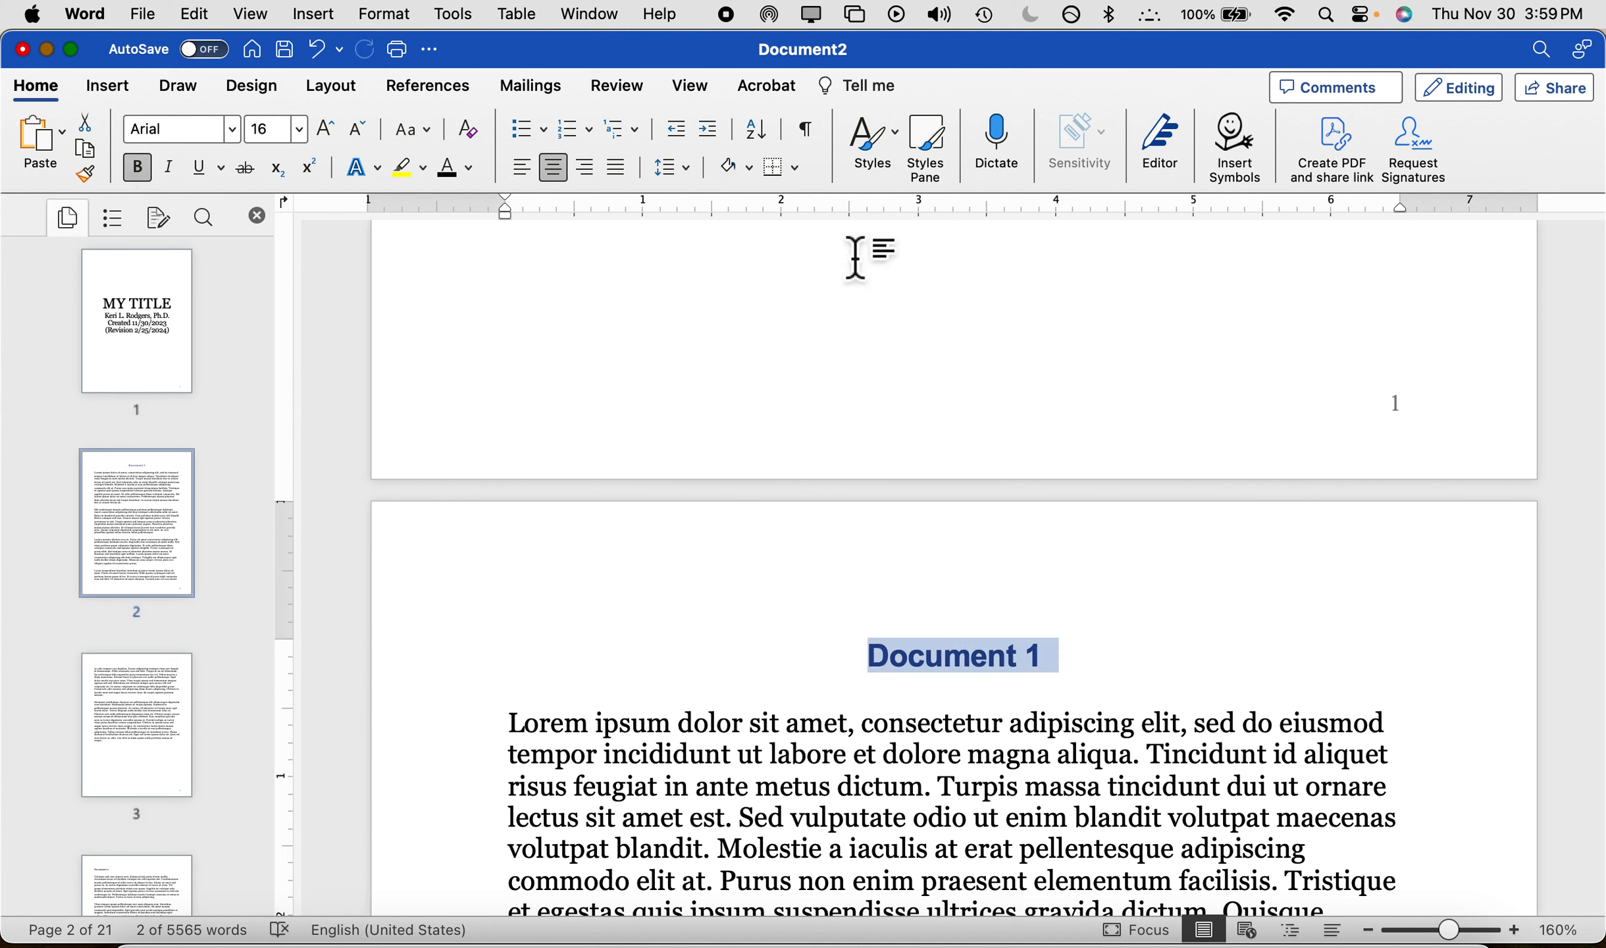
left_click(896, 152)
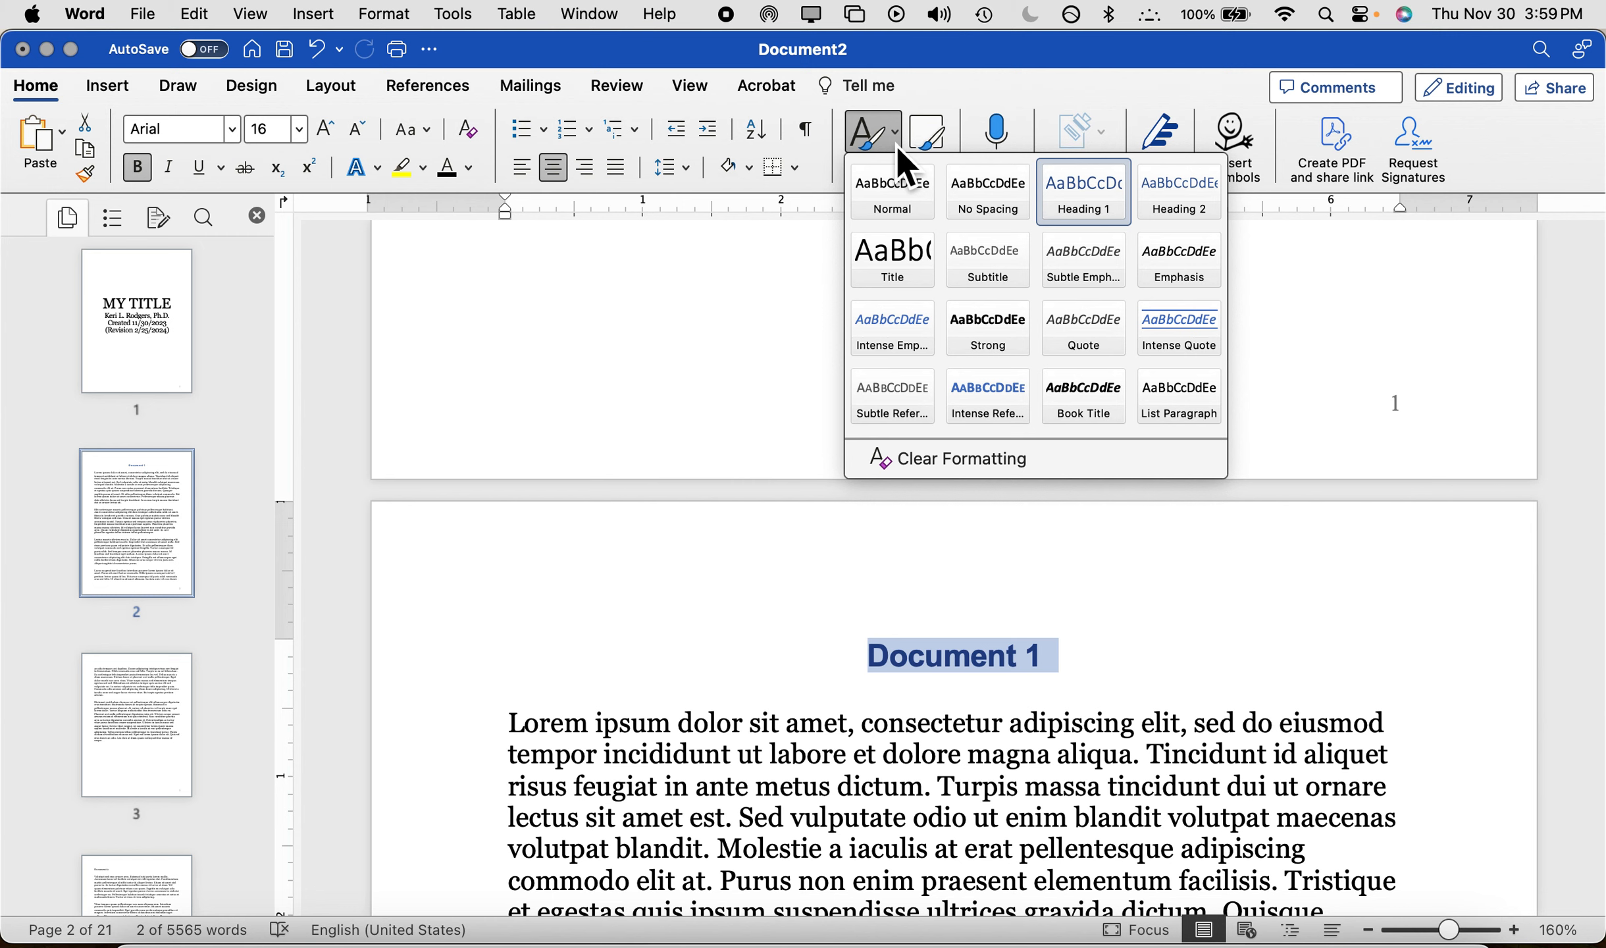
left_click(984, 662)
right_click(984, 662)
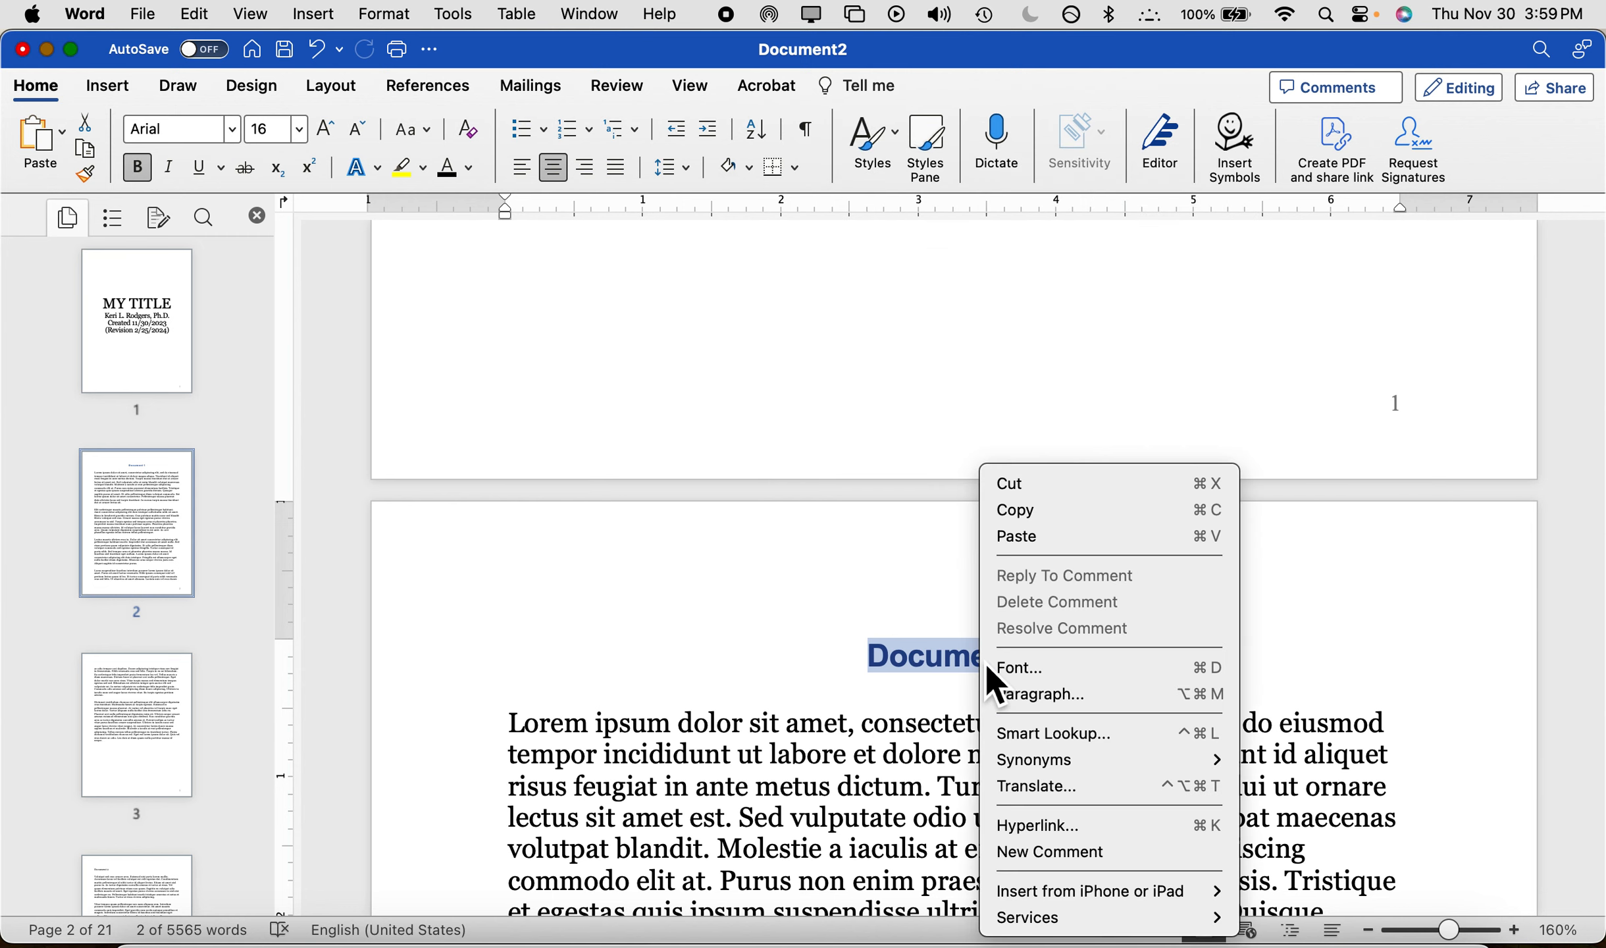
key("Escape")
scroll(868, 695, "down", 15)
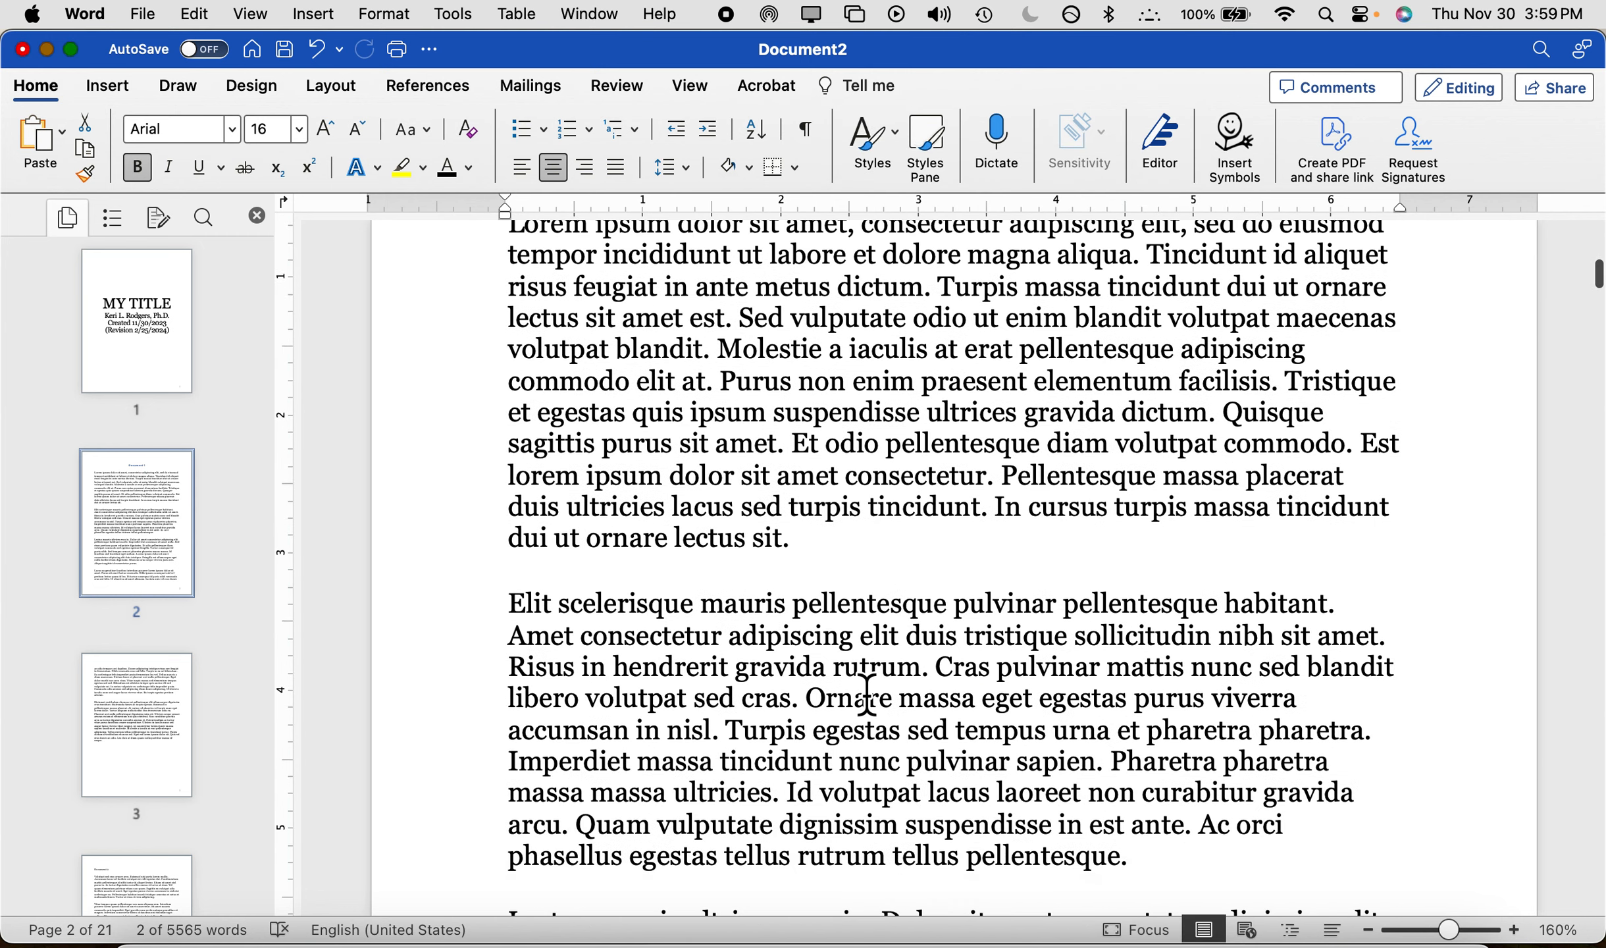
scroll(137, 666, "down", 4)
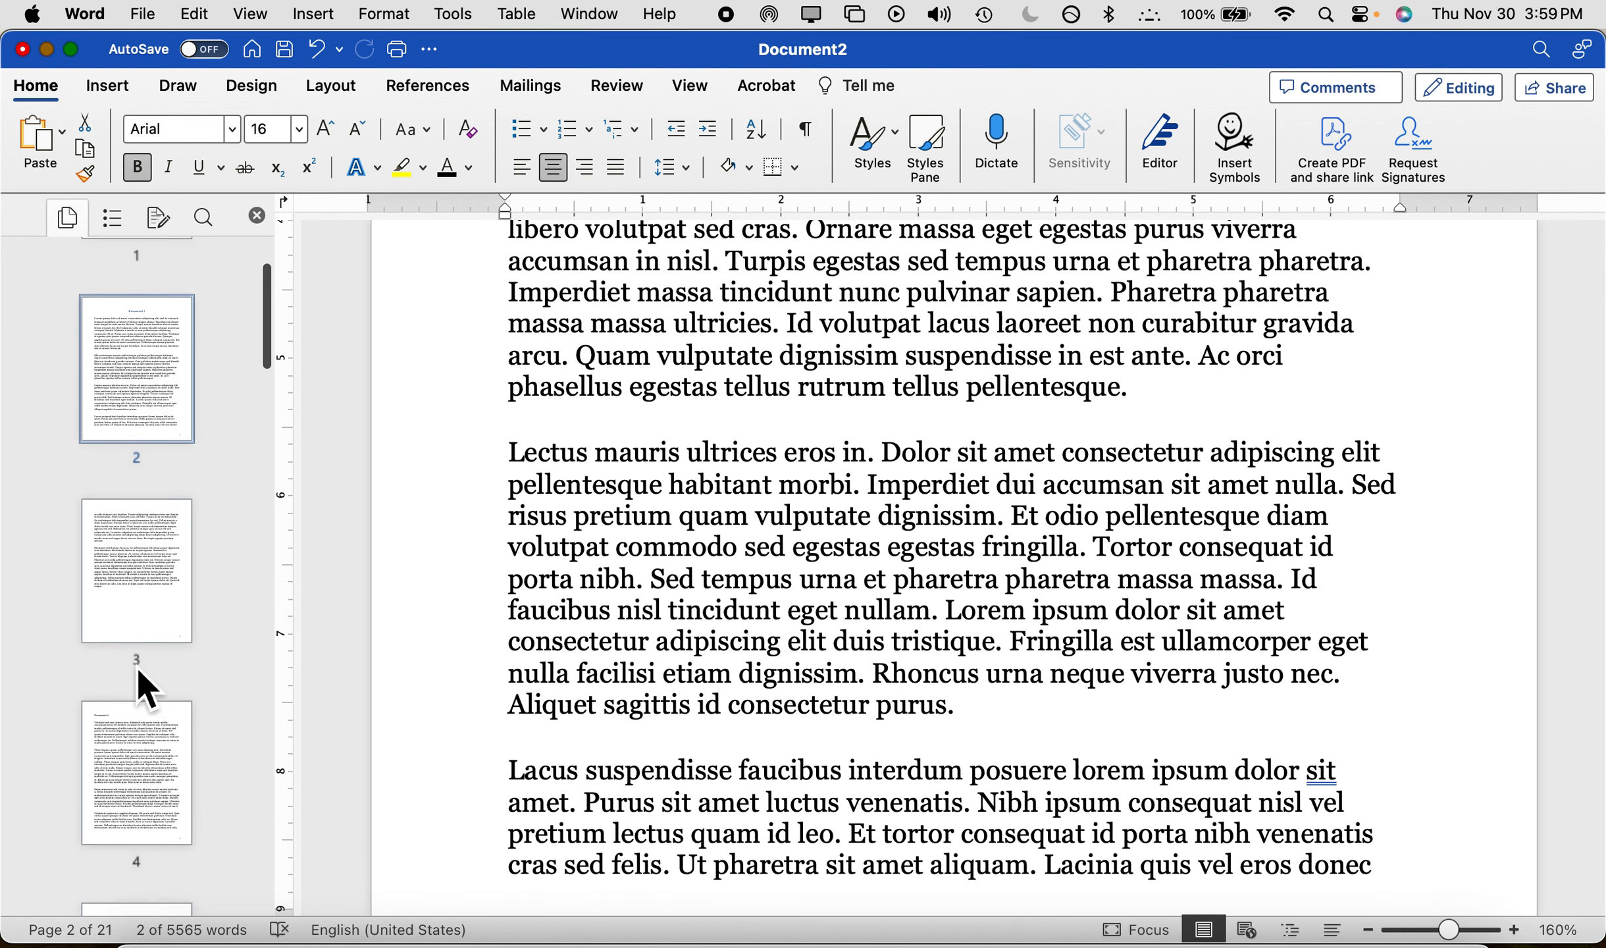
left_click(133, 742)
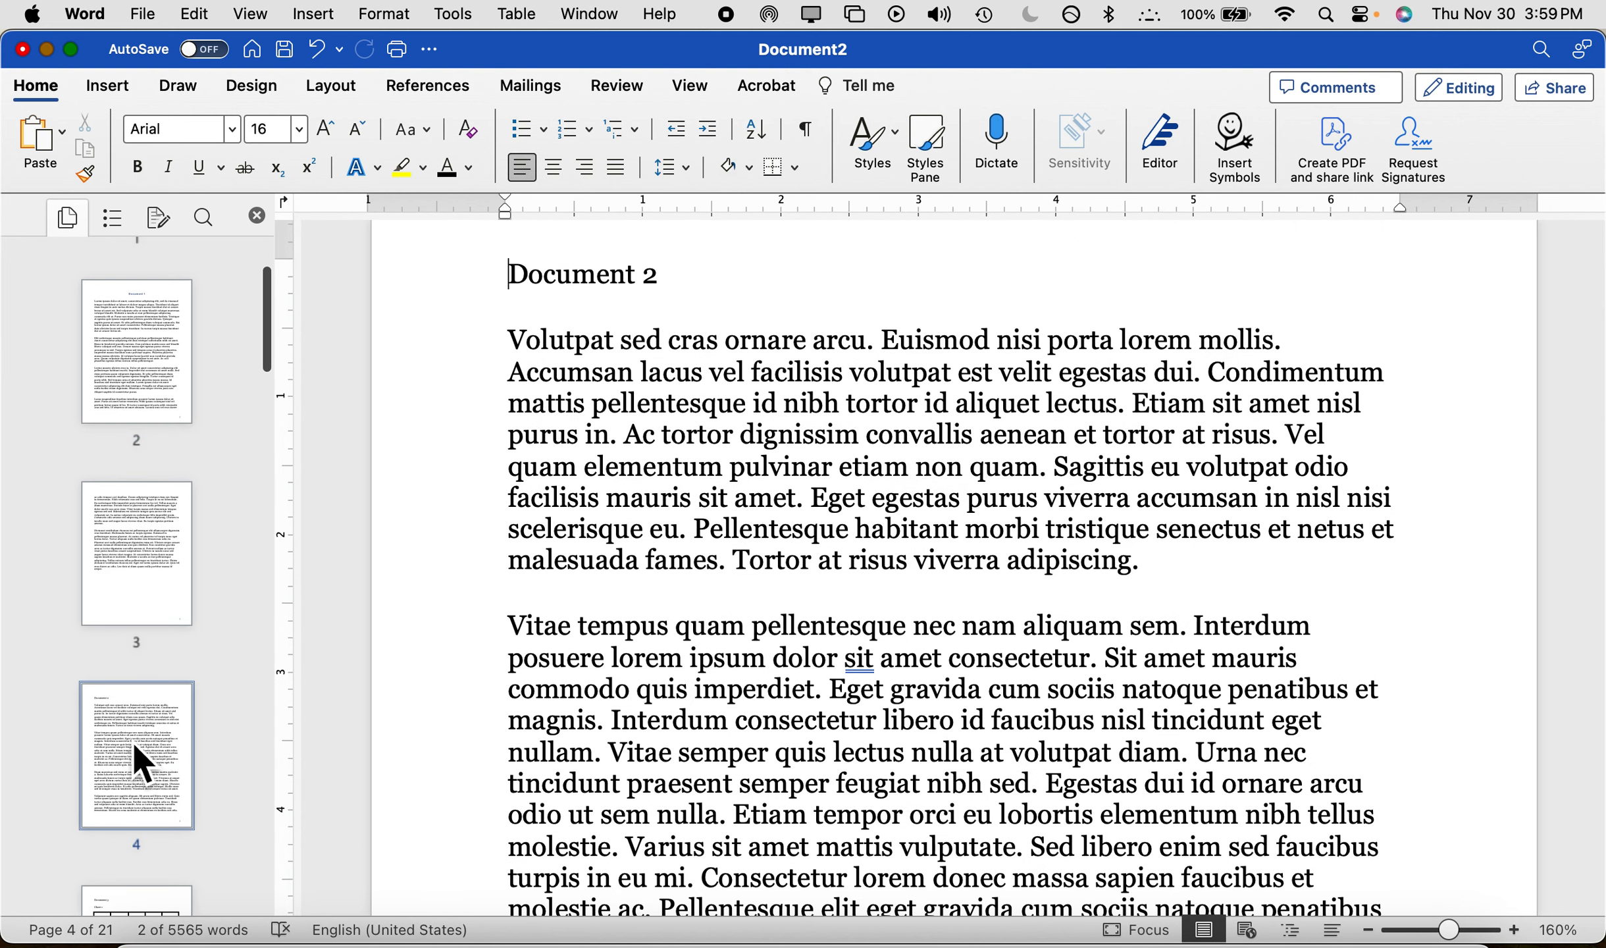
triple_click(615, 274)
left_click(891, 166)
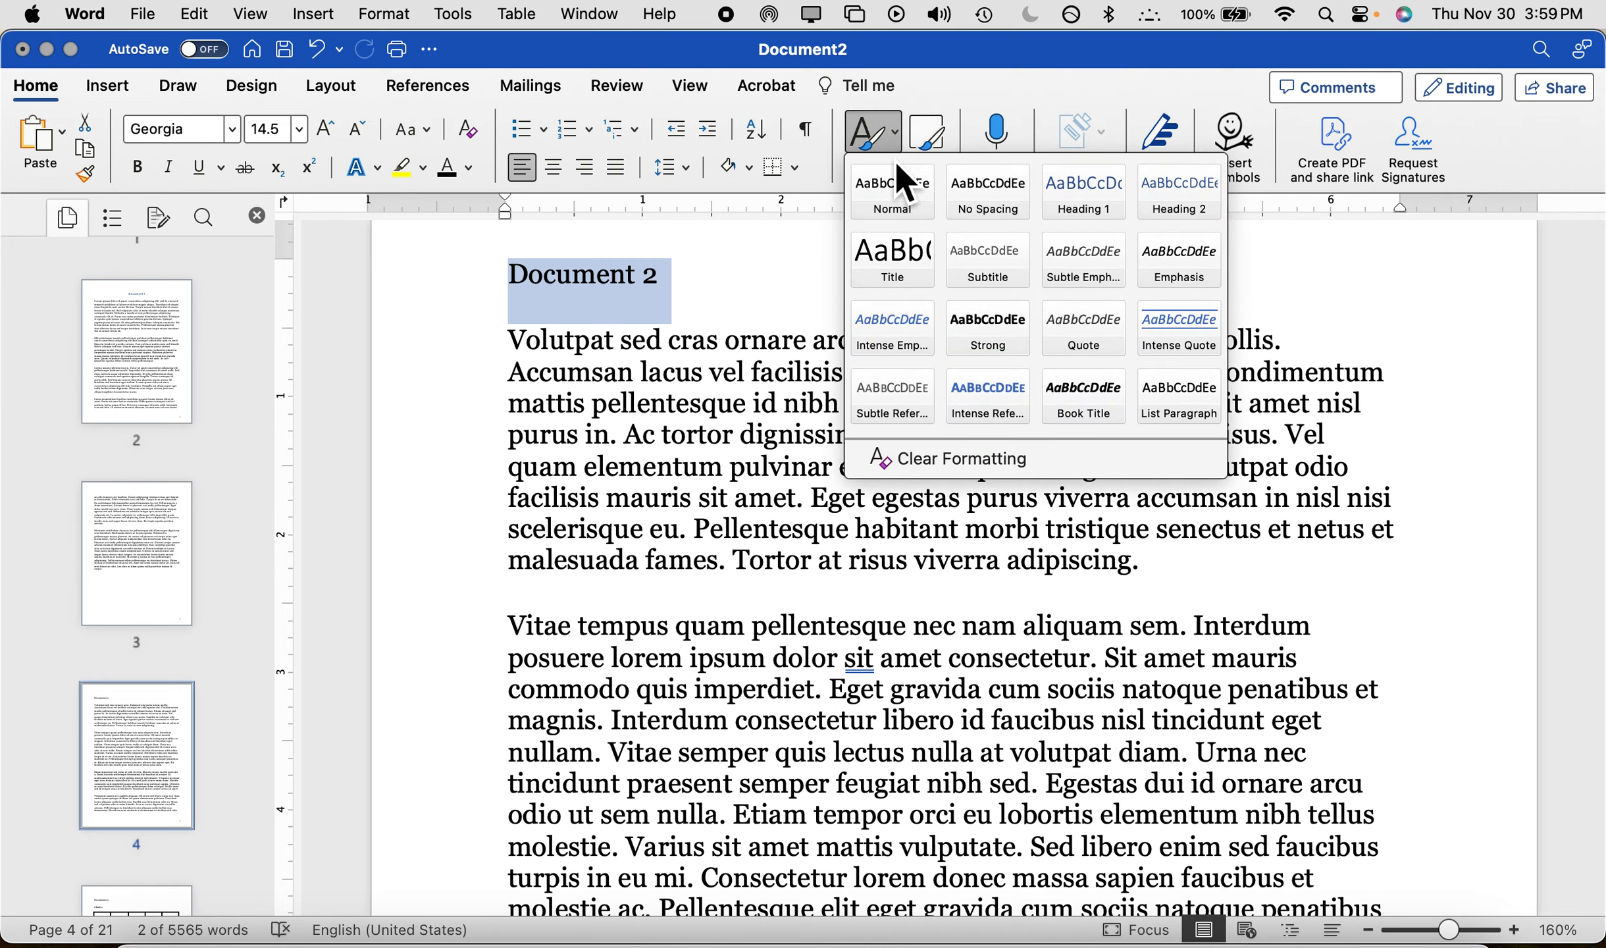
scroll(878, 632, "up", 2)
scroll(878, 631, "down", 15)
scroll(876, 799, "up", 20)
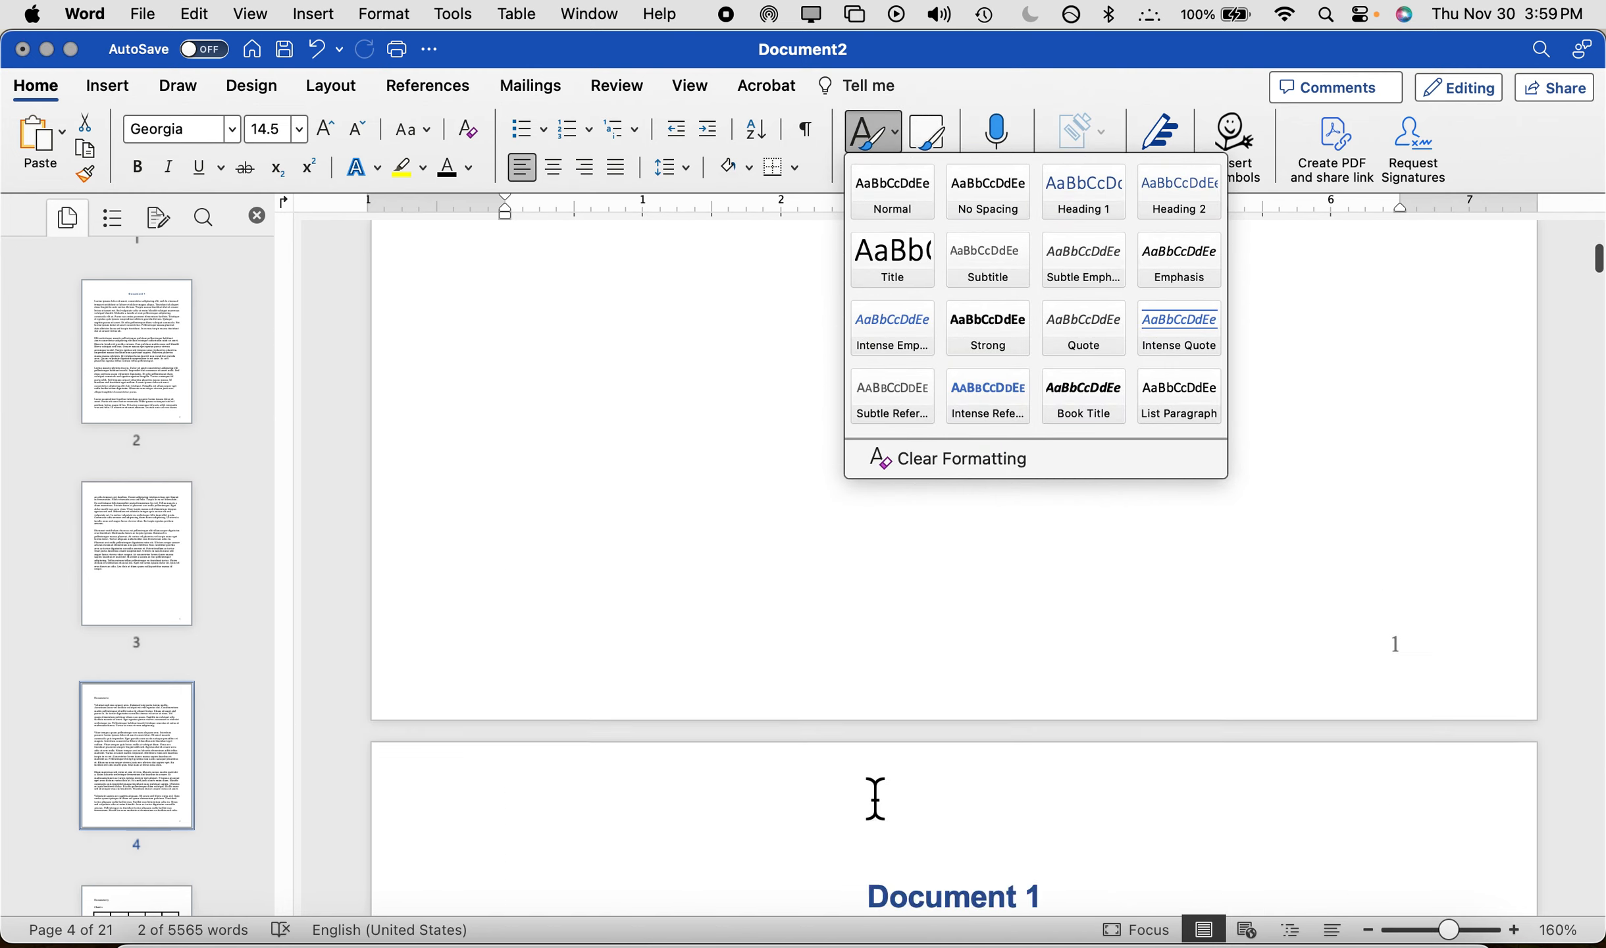
right_click(872, 797)
left_click(689, 671)
scroll(689, 672, "down", 3)
scroll(685, 672, "down", 8)
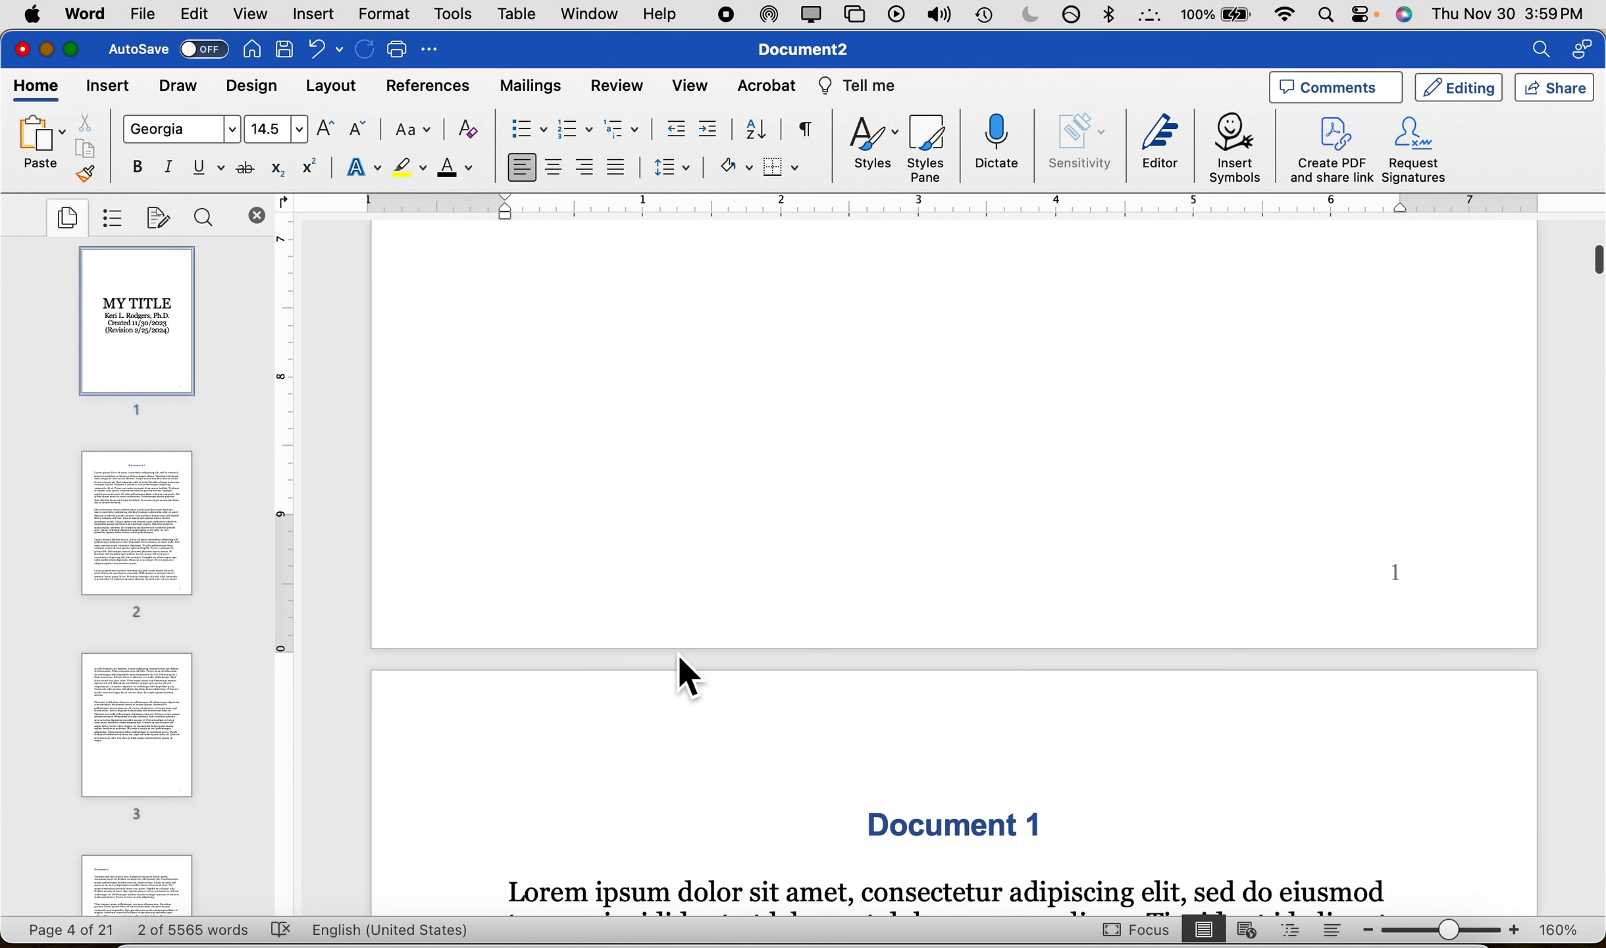
- Select the "Document 1" heading and update the Heading 1 style to match its formatting
triple_click(922, 780)
right_click(926, 776)
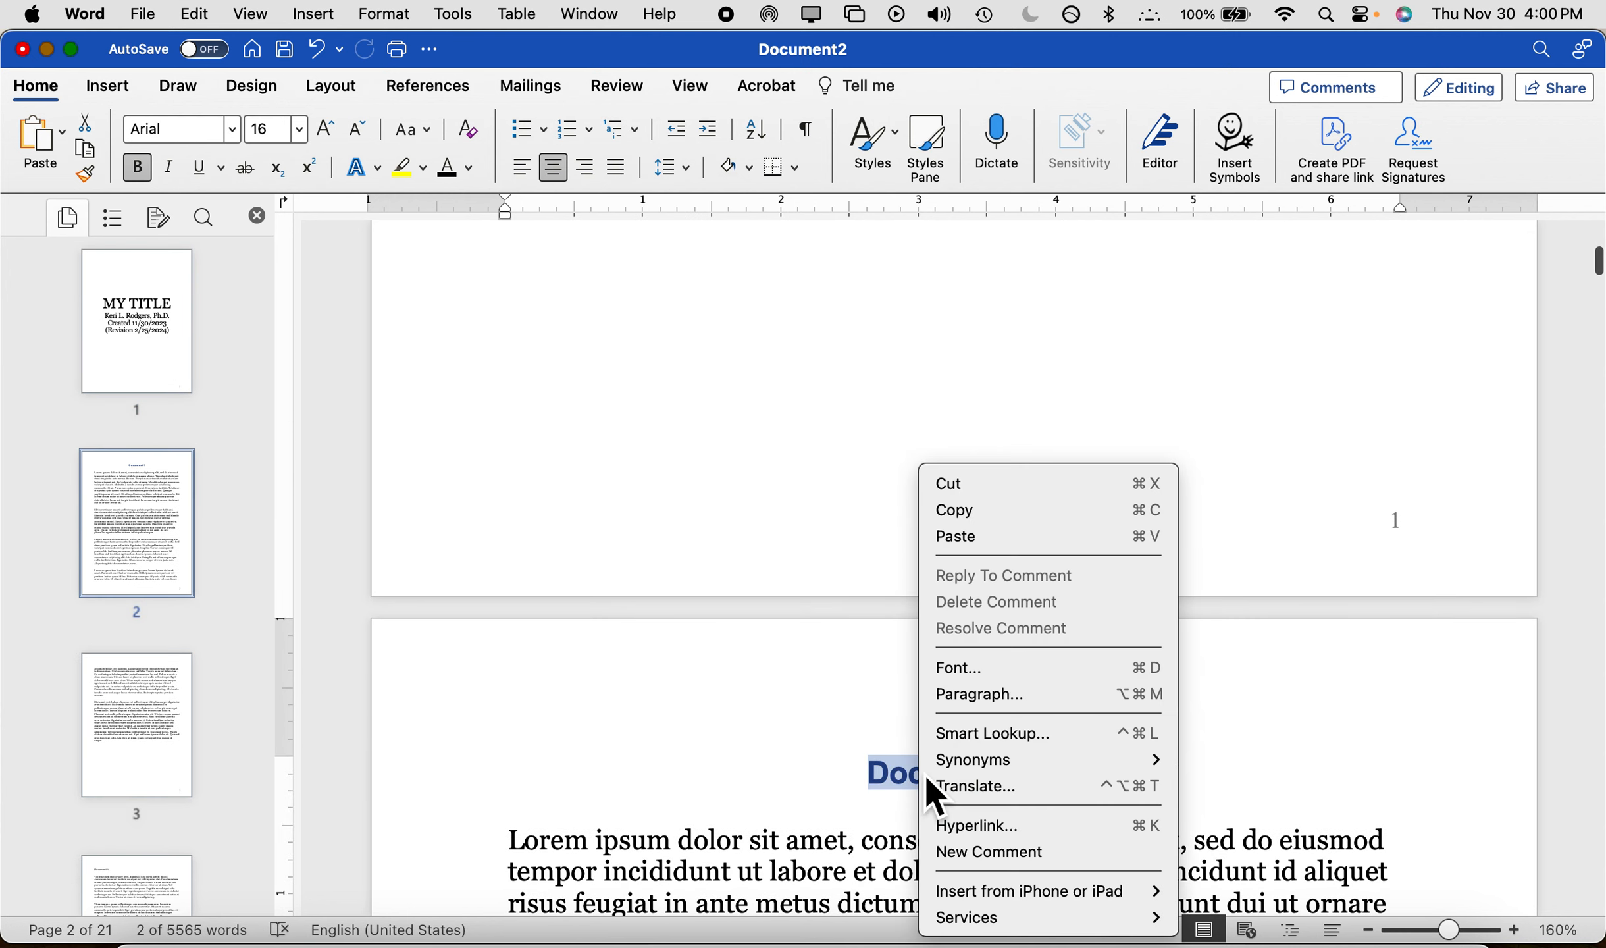
left_click(892, 770)
left_click(893, 138)
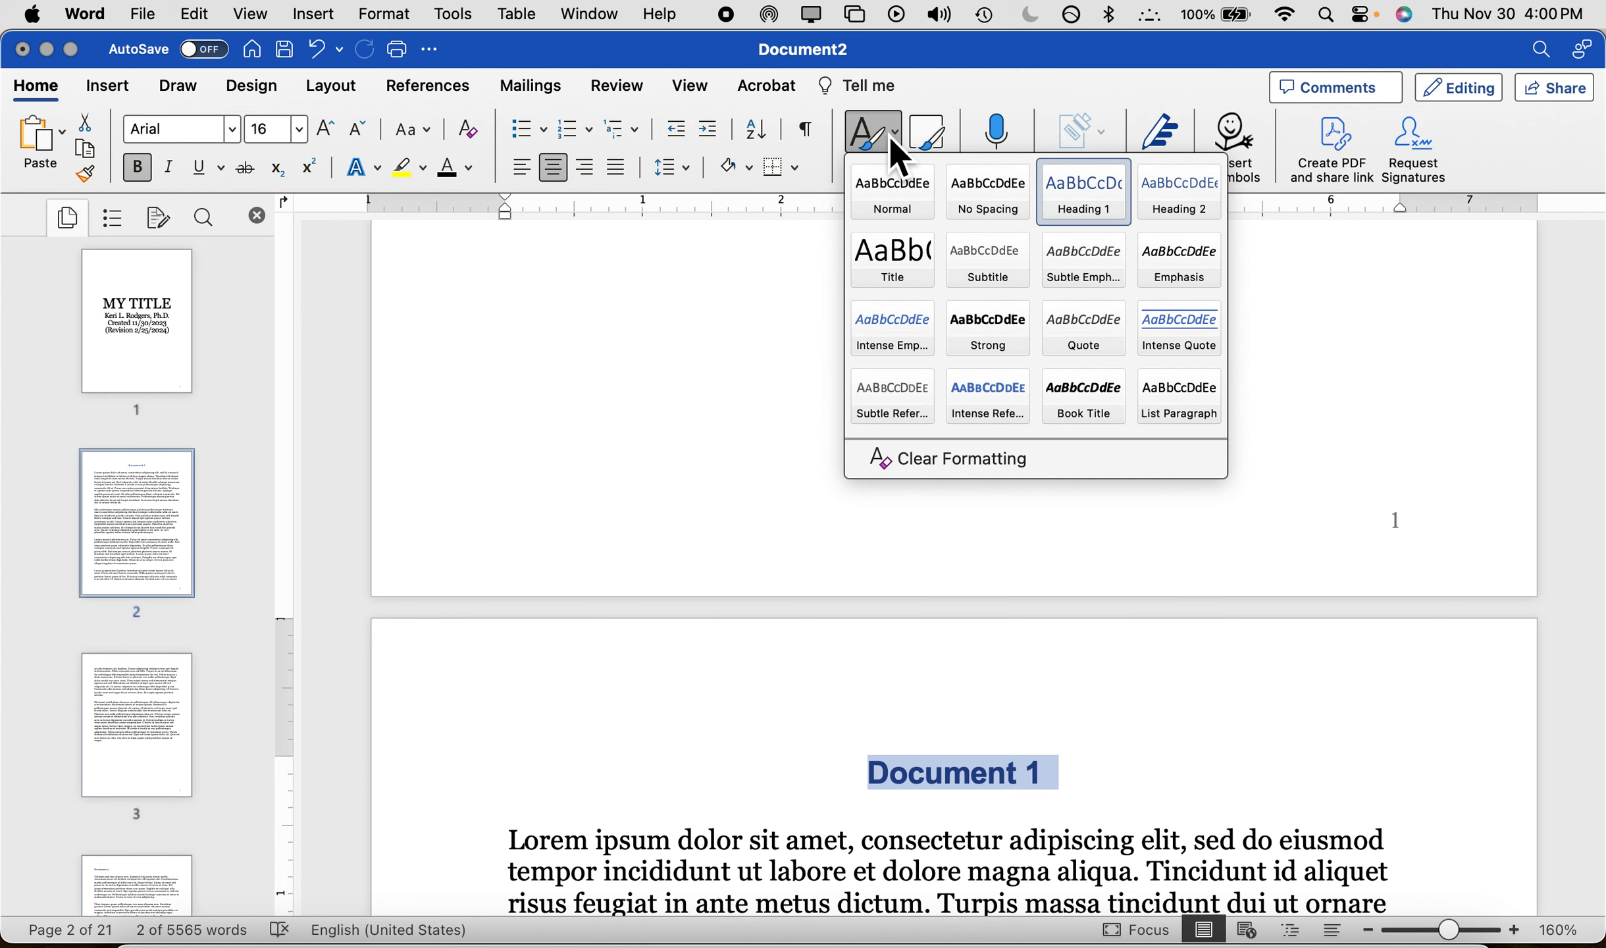
right_click(1086, 207)
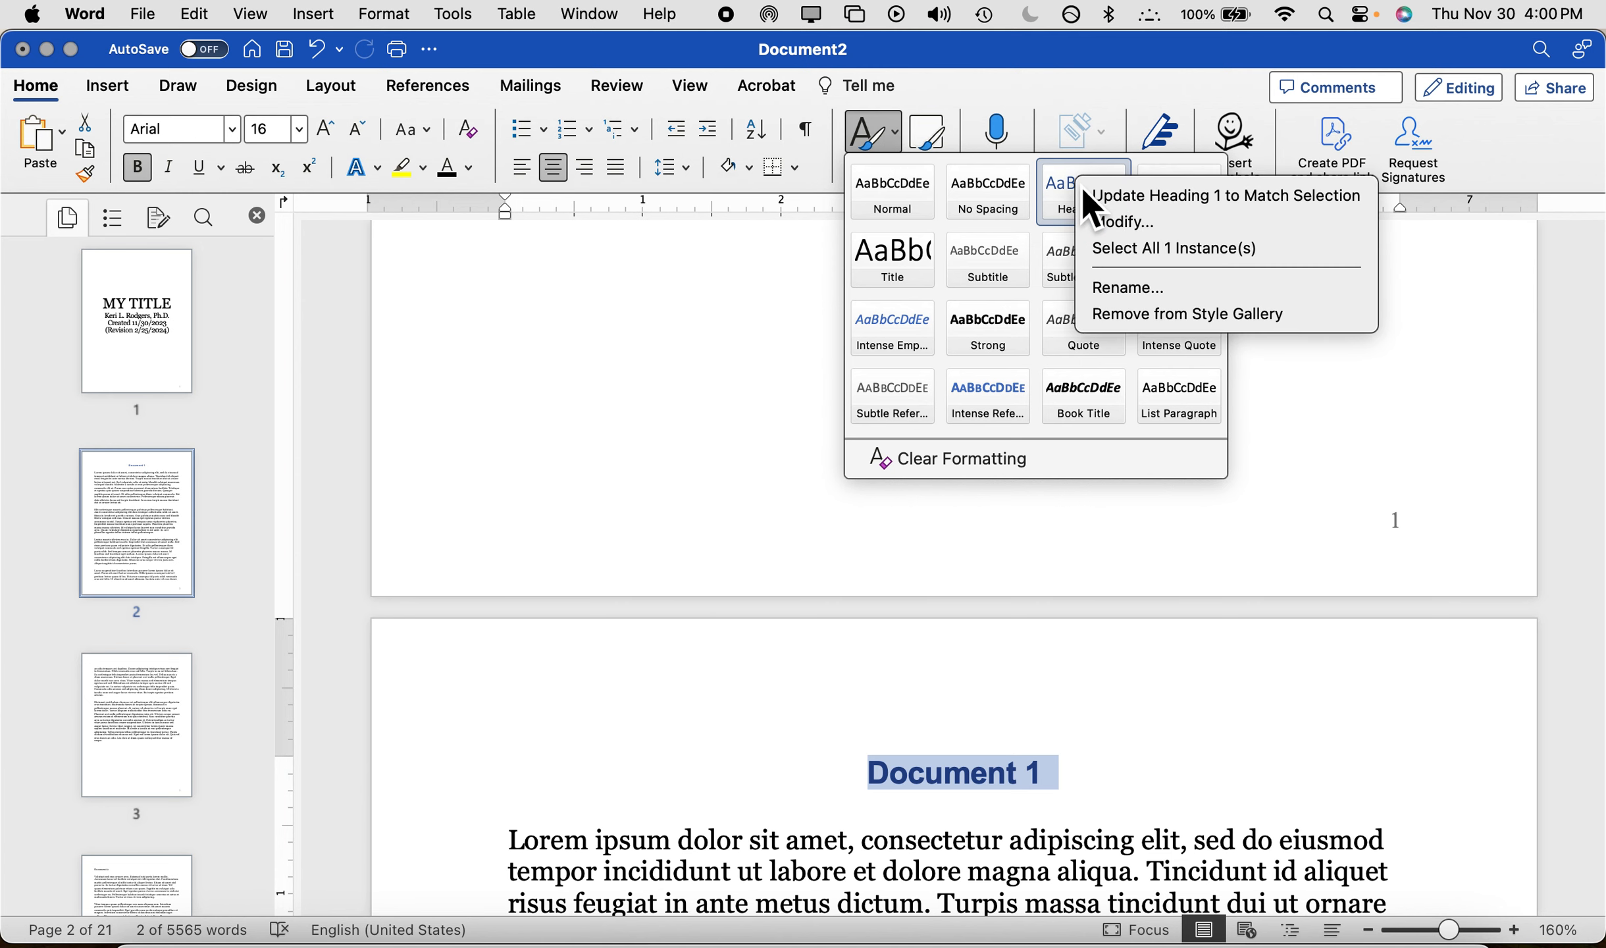
left_click(1121, 197)
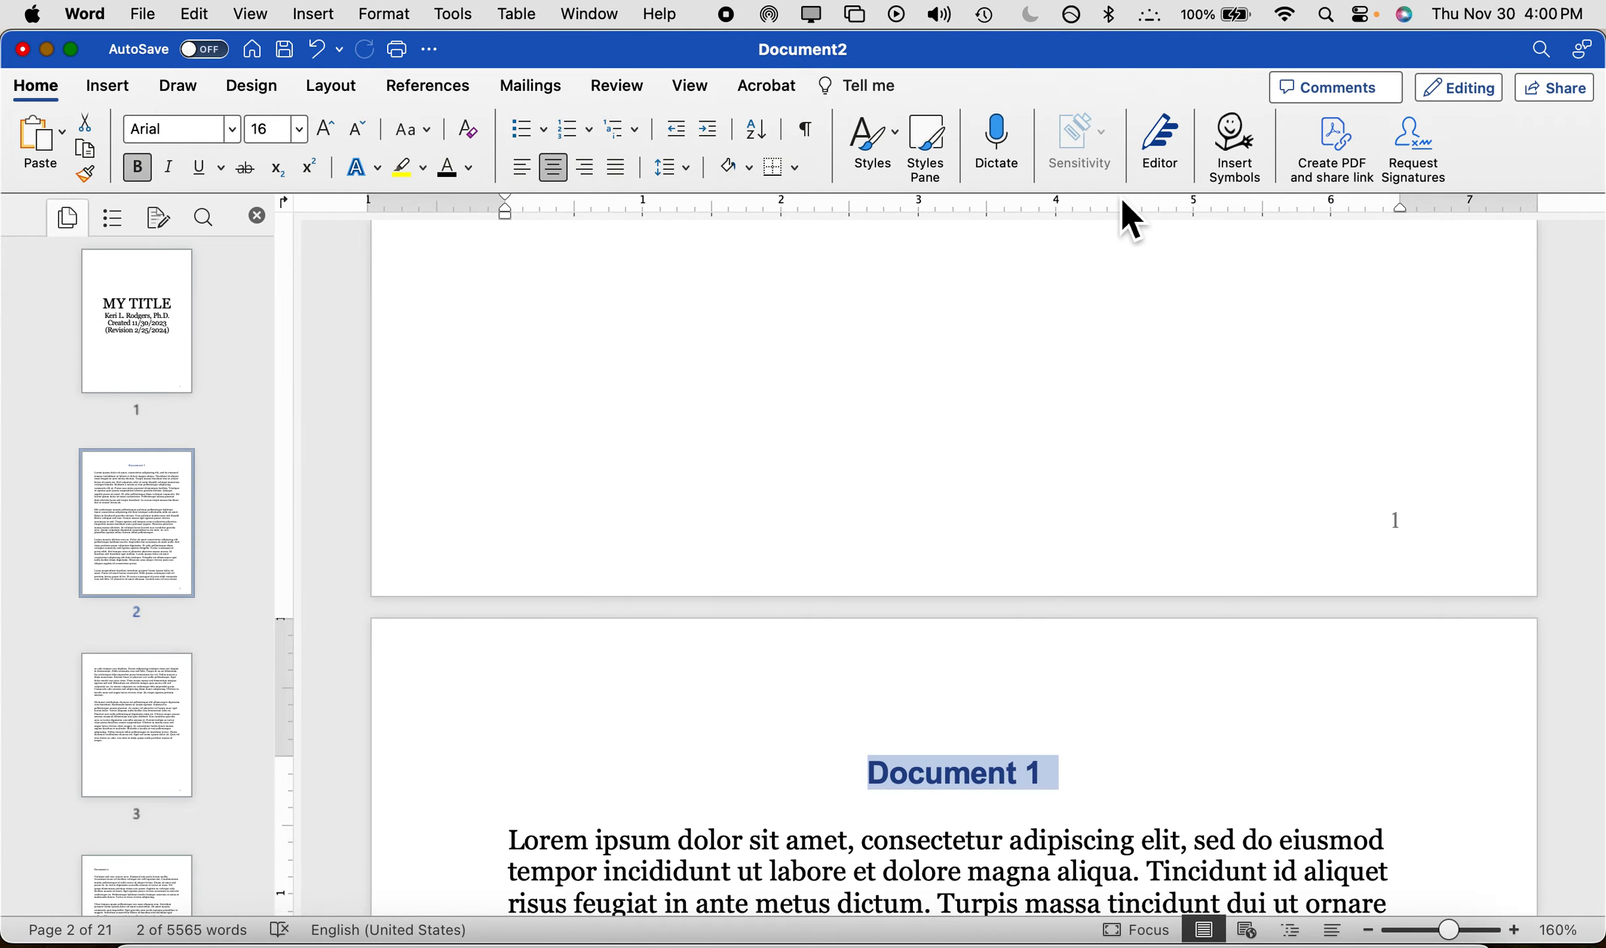
- Apply the updated Heading 1 style to the "Document 2" title on page 4
scroll(922, 406, "down", 20)
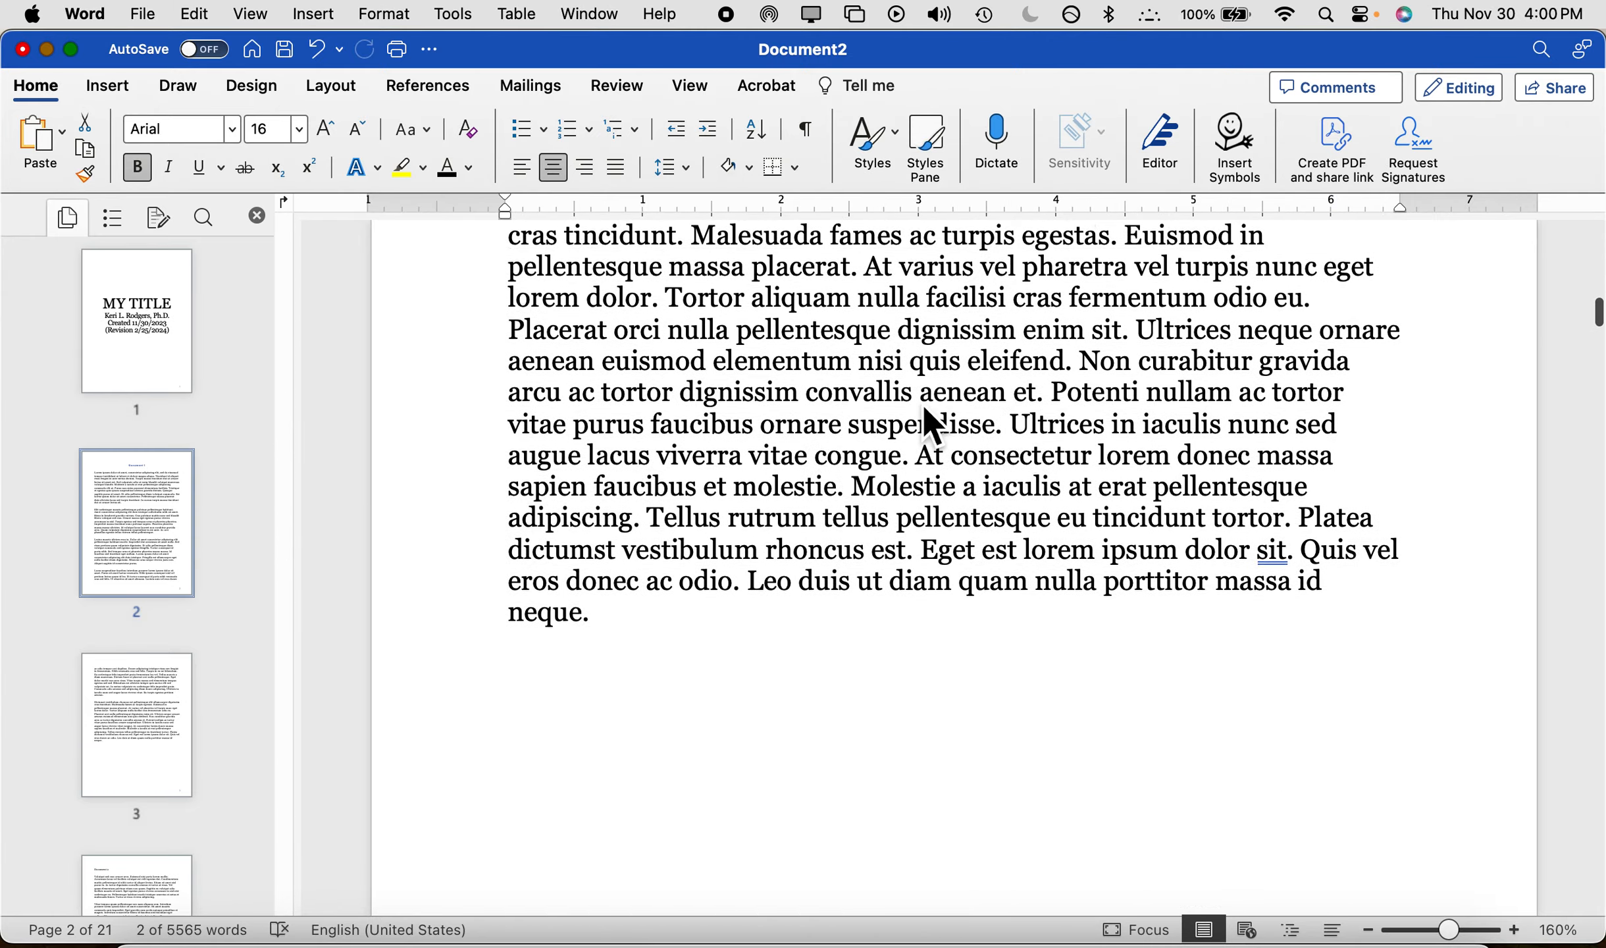
triple_click(541, 537)
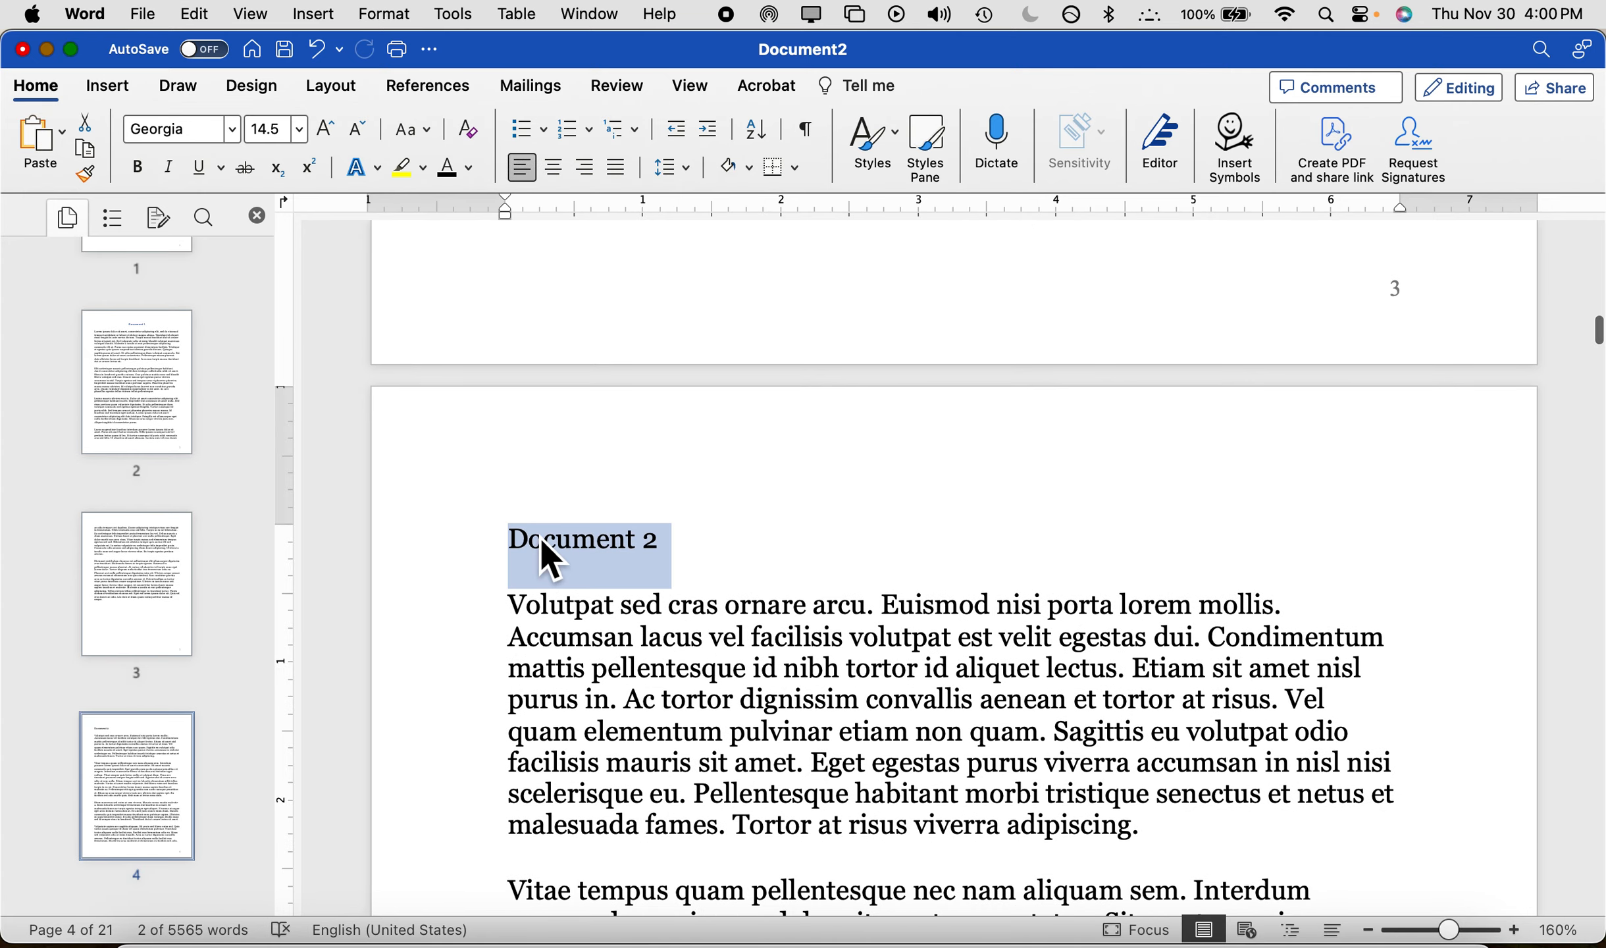
left_click(884, 143)
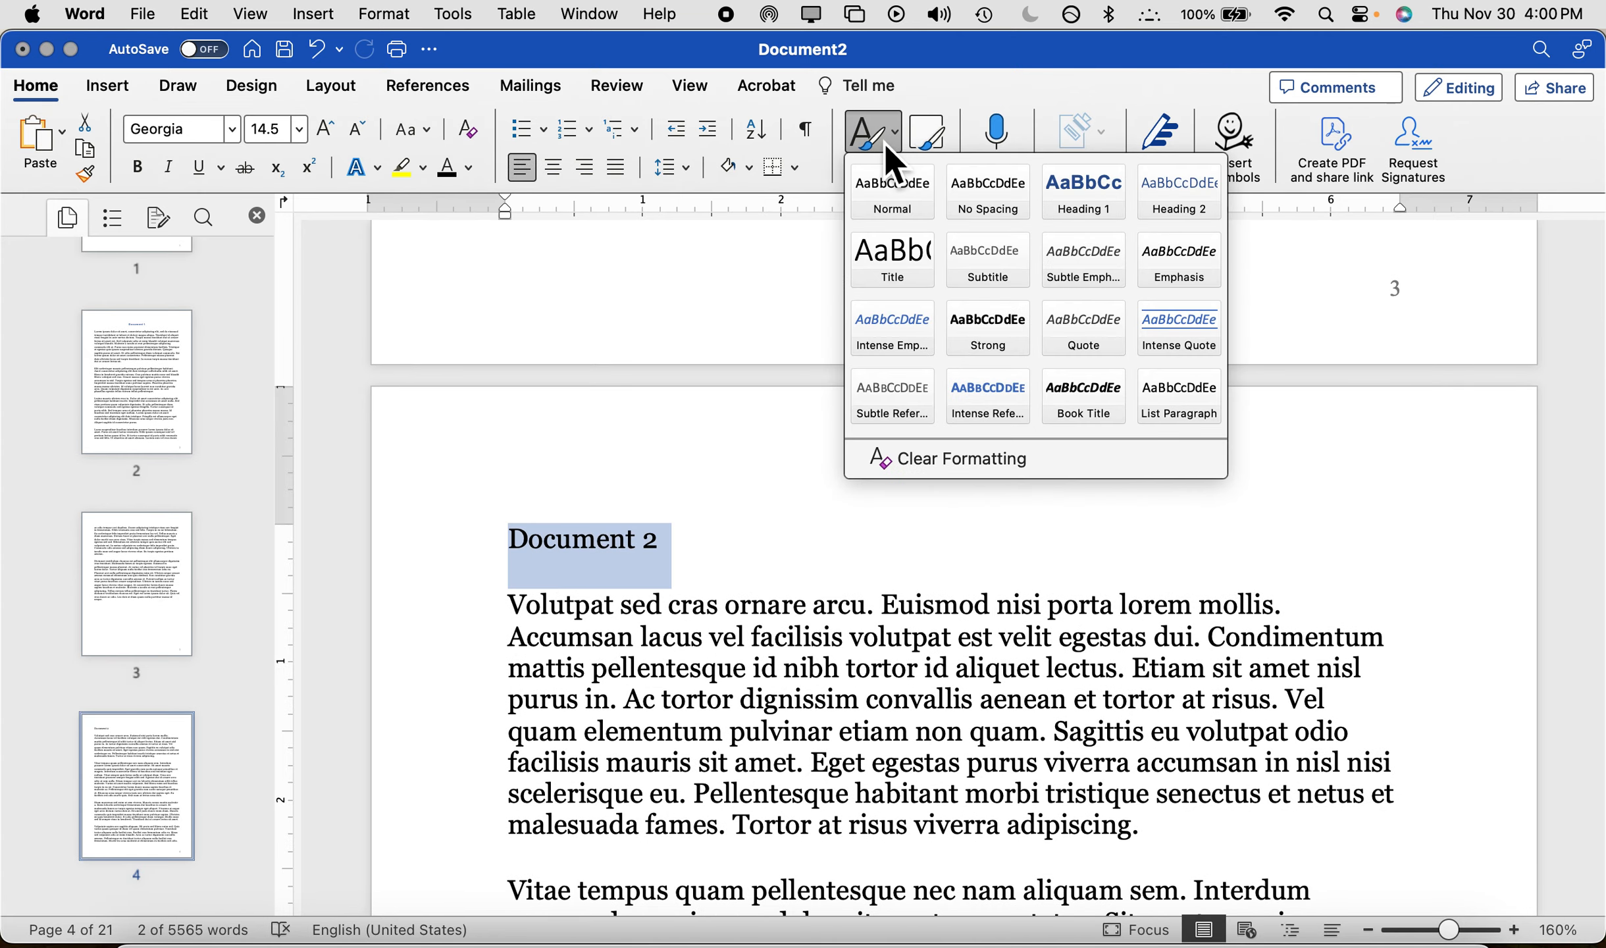
left_click(1096, 207)
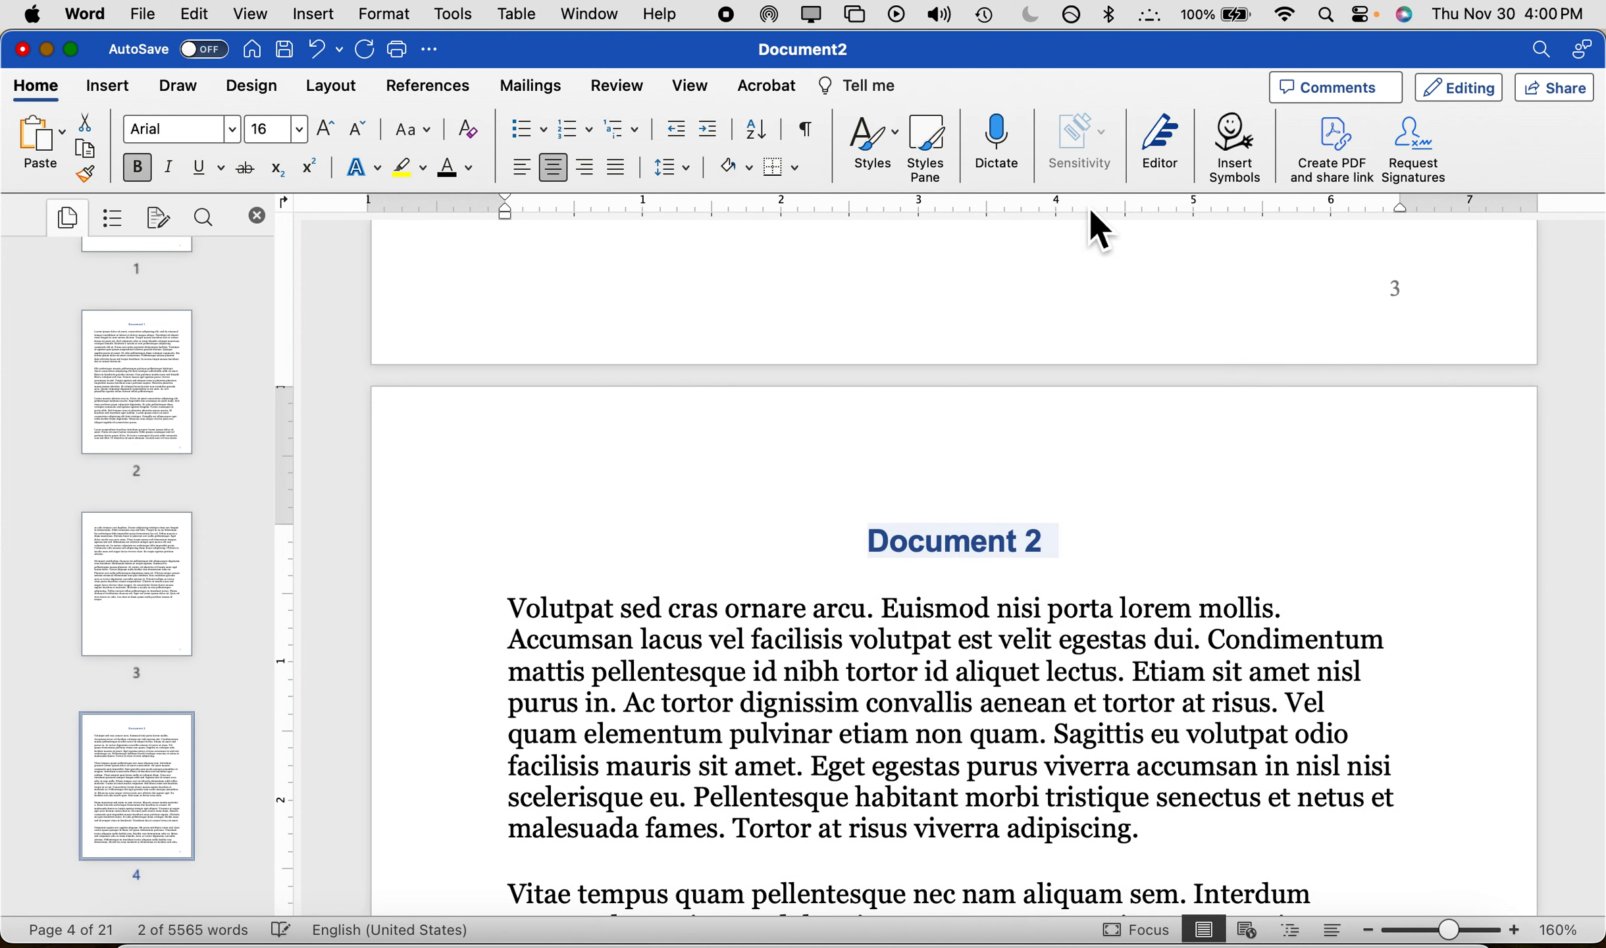
left_click(875, 688)
- Go to page 5 and apply the Heading 1 style to the "Document 3" title
scroll(875, 684, "down", 8)
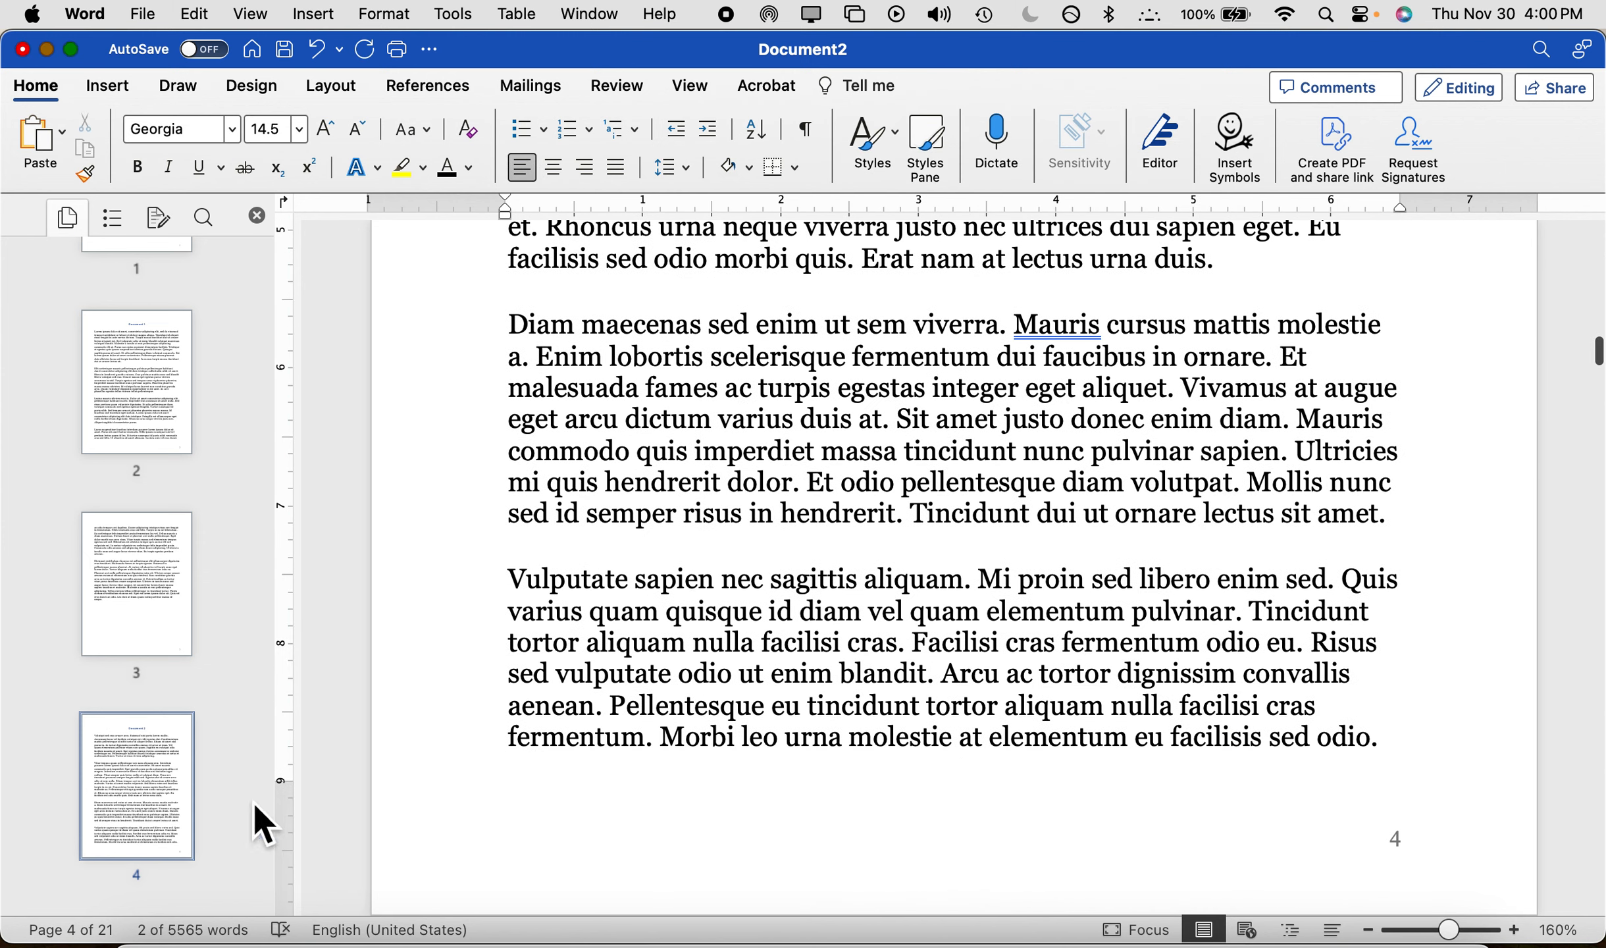
scroll(126, 724, "down", 5)
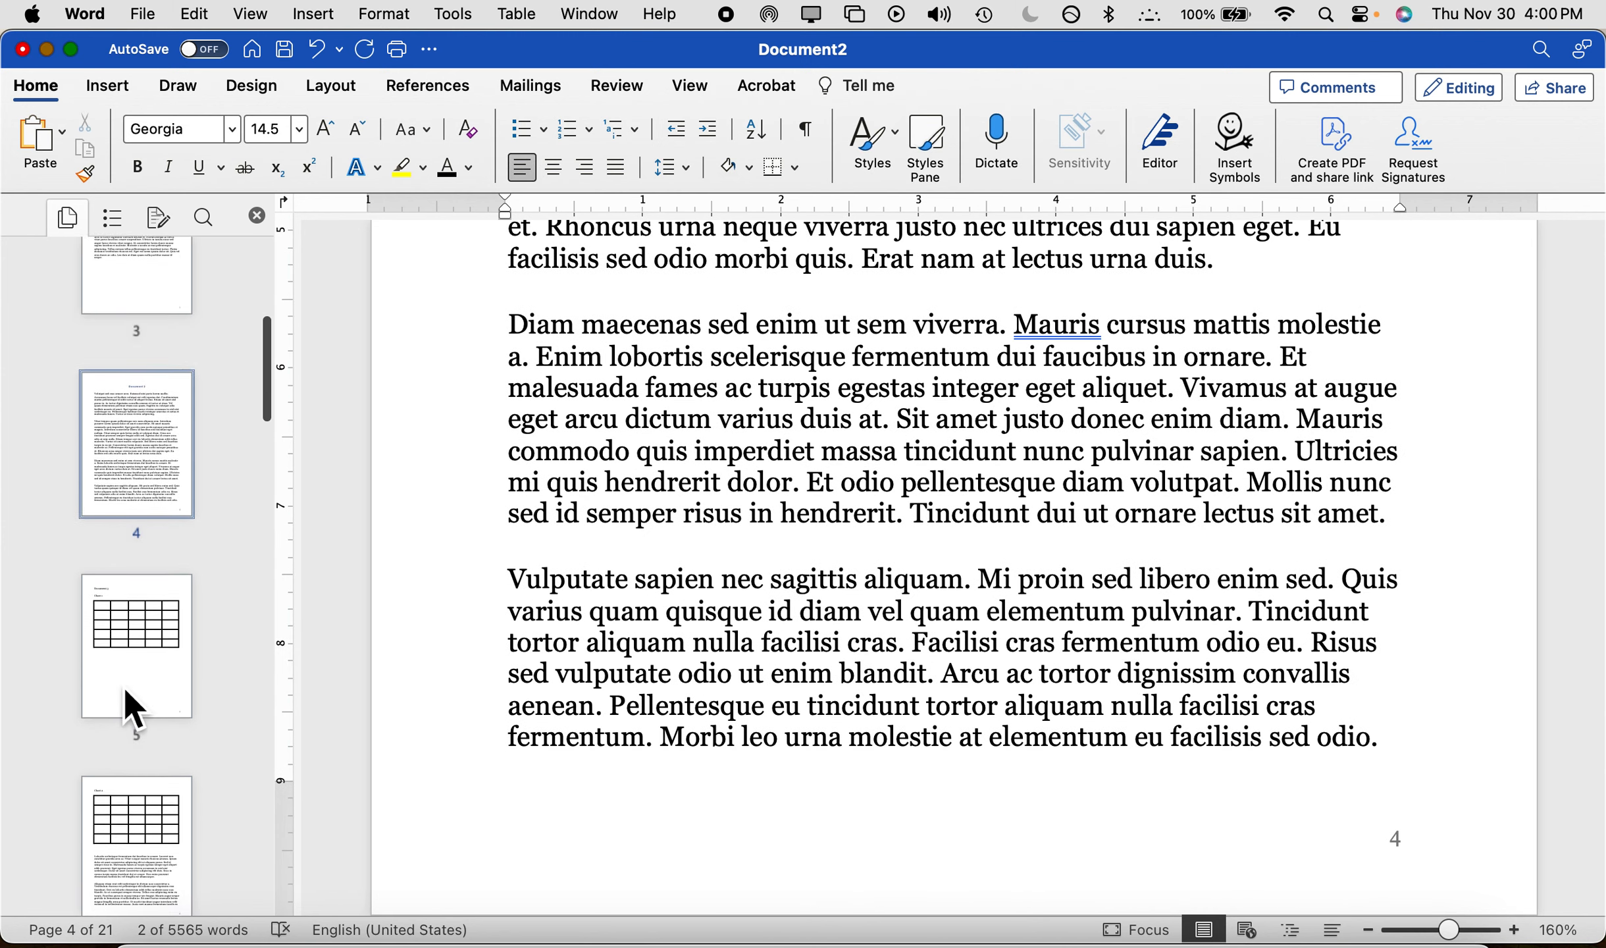
left_click(125, 688)
triple_click(585, 245)
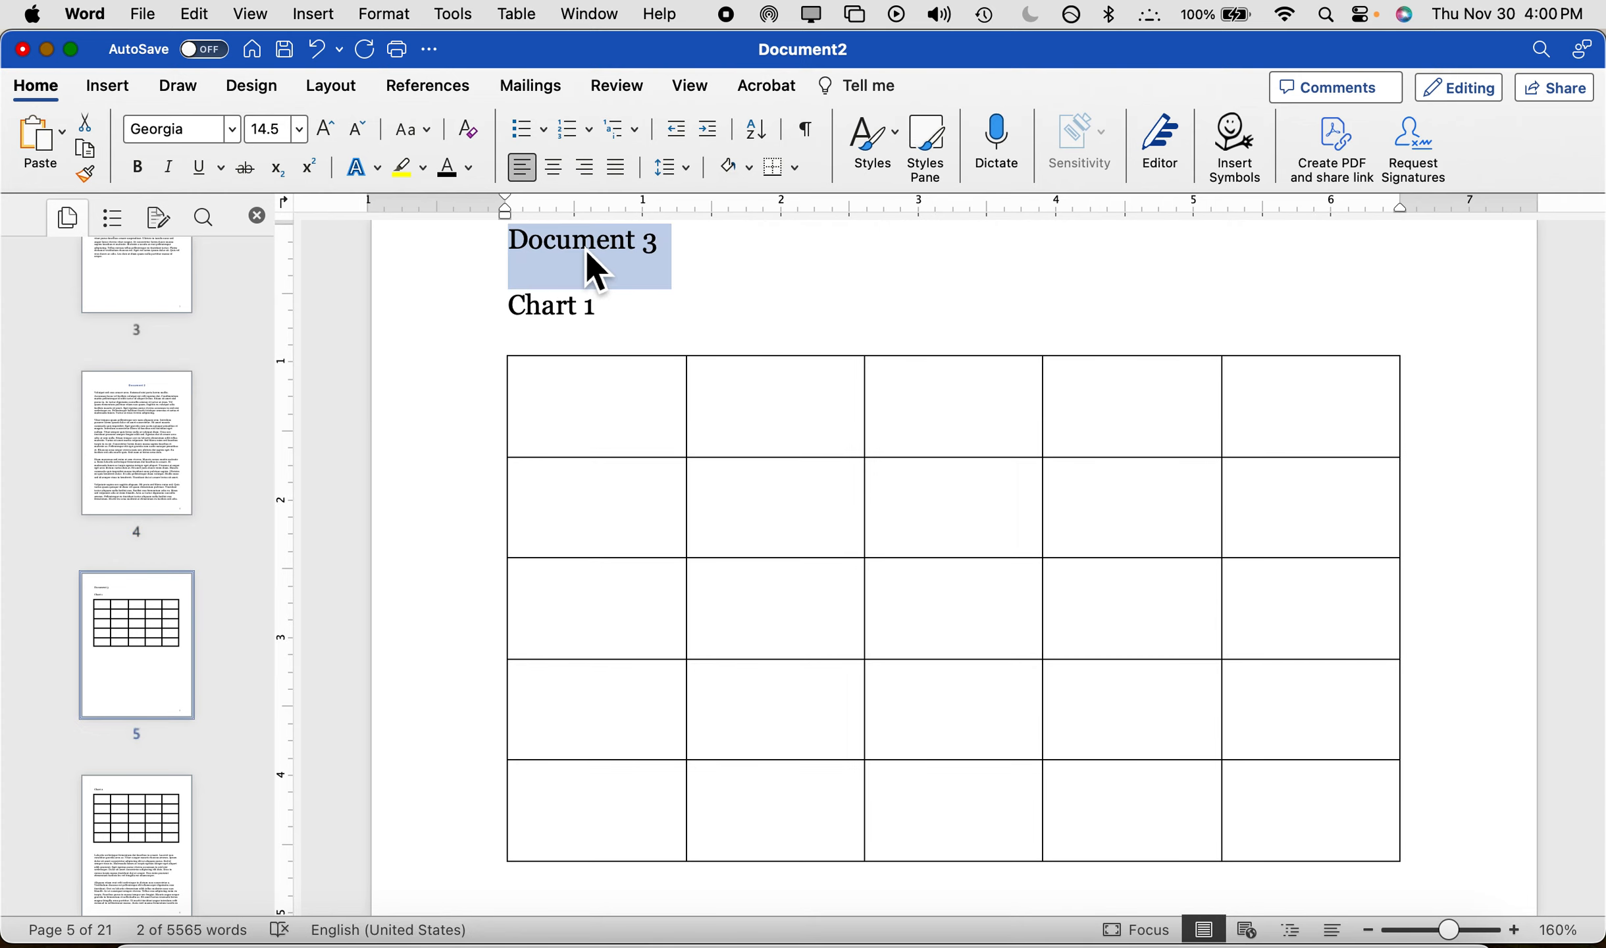
left_click(885, 163)
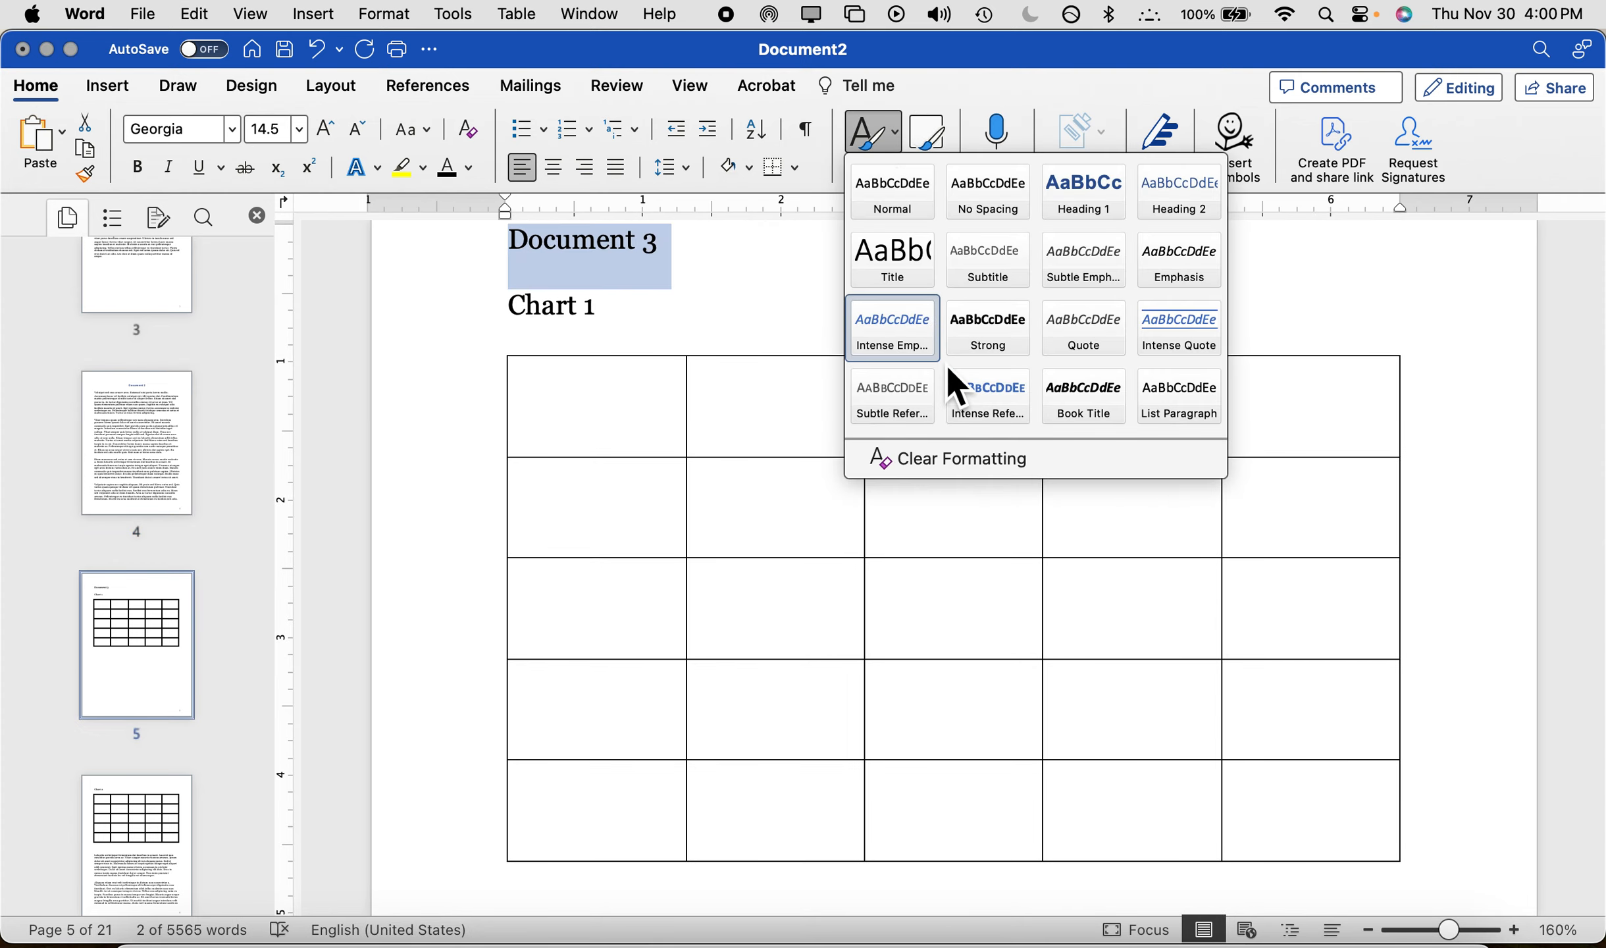
left_click(1081, 193)
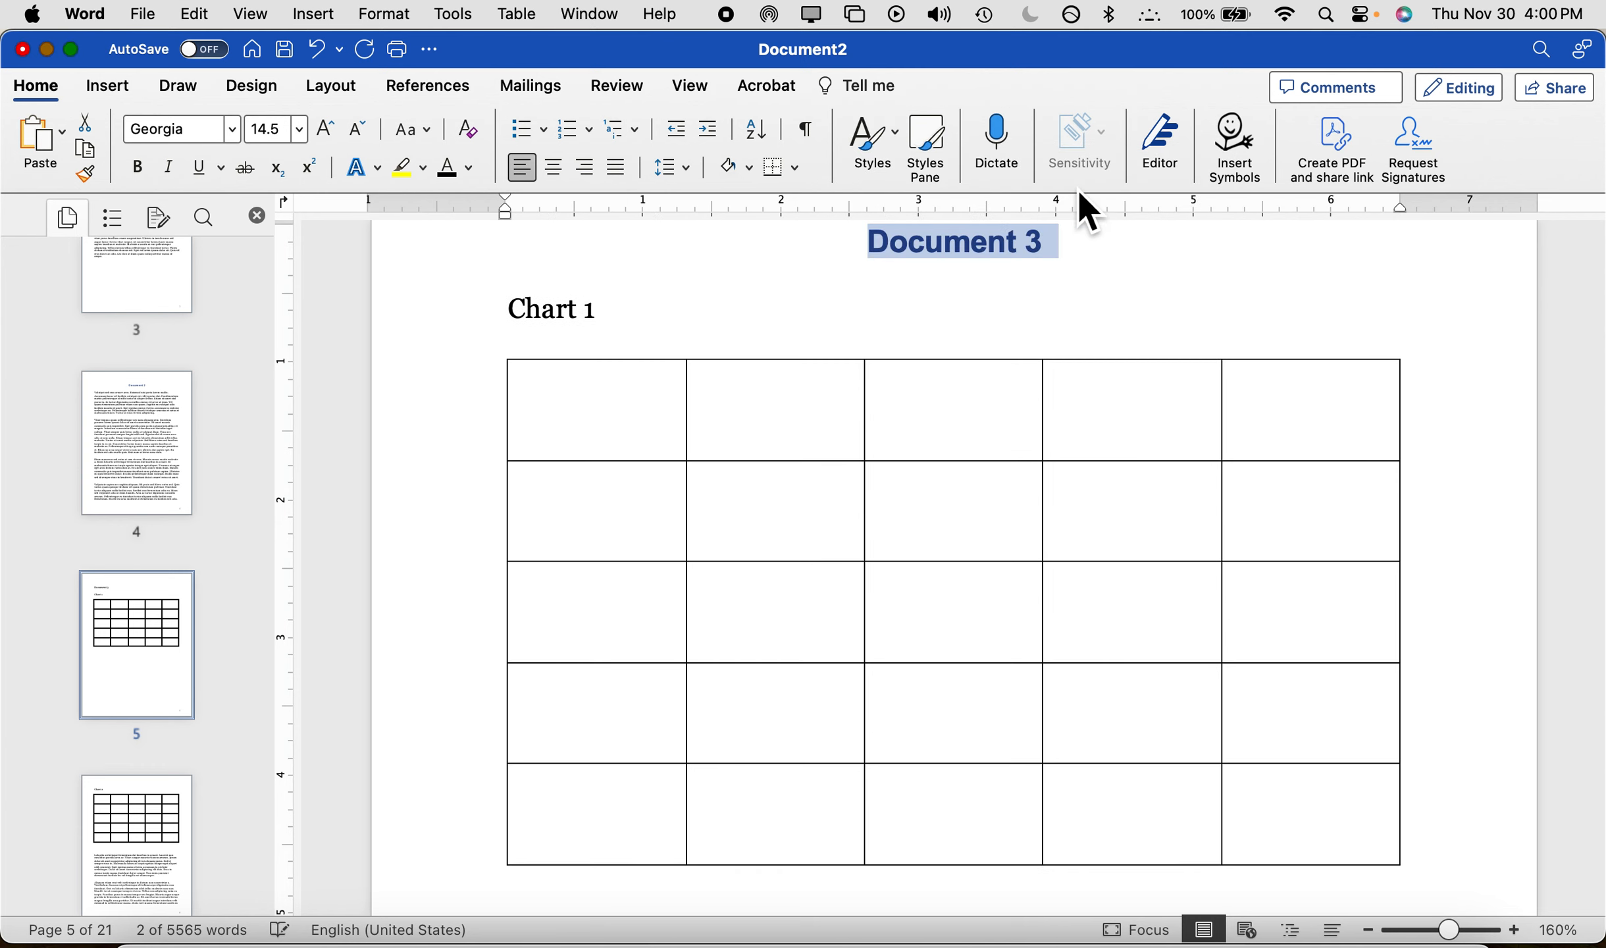
- Apply the Heading 2 style to the "Chart 1" line above the table and make it bold and black
left_click(563, 322)
triple_click(563, 322)
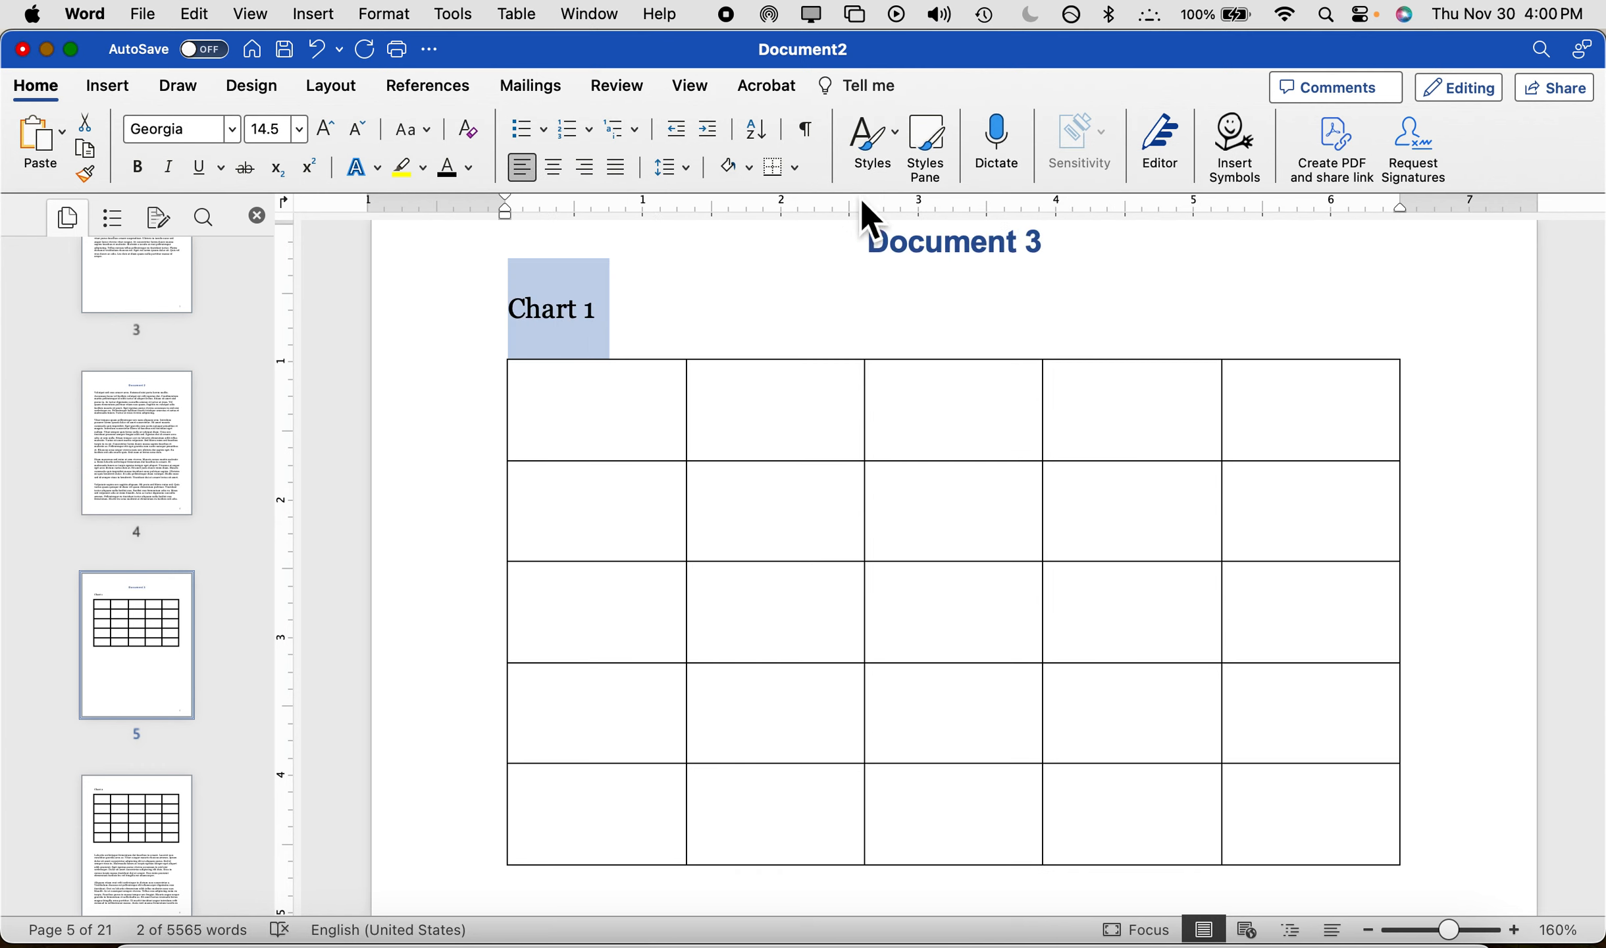
left_click(879, 152)
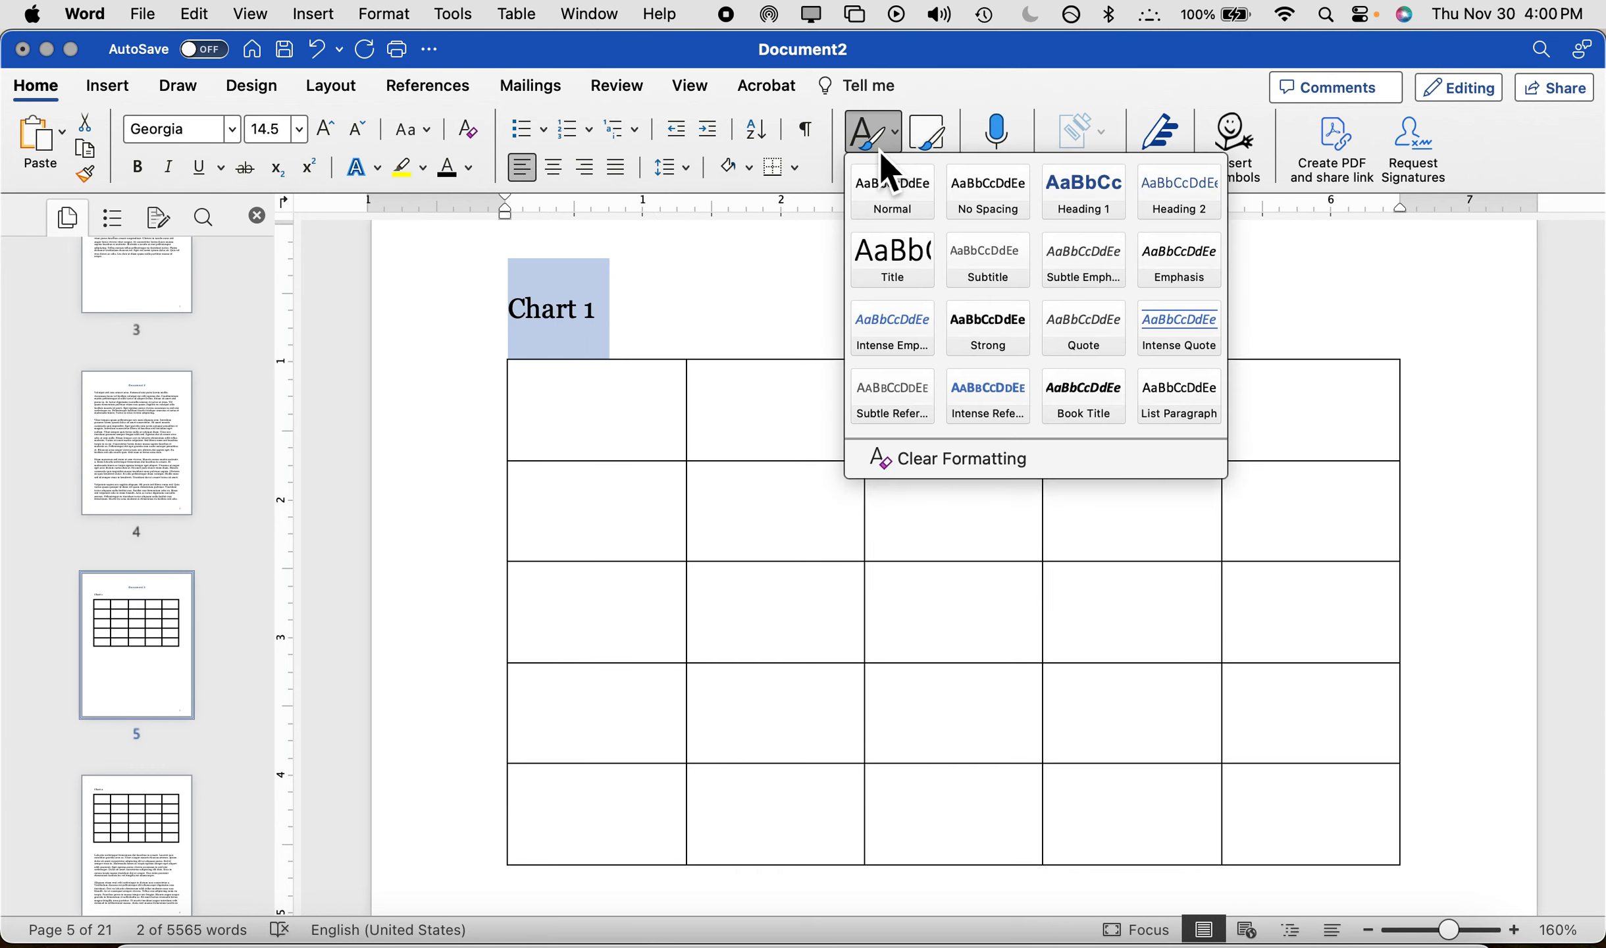
left_click(1183, 187)
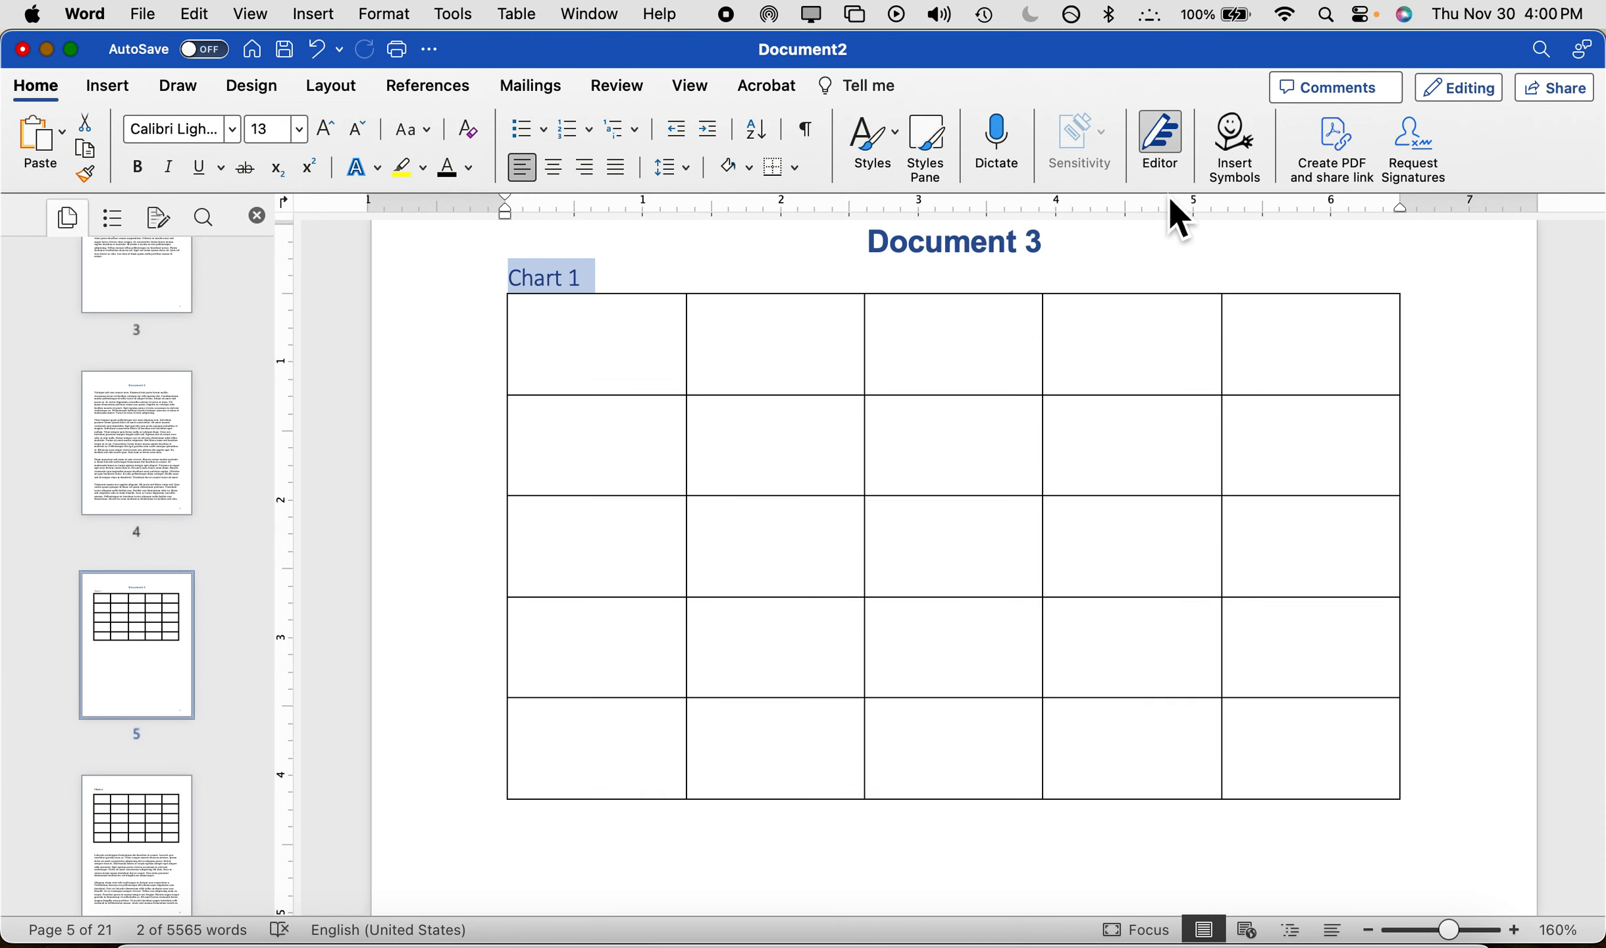
left_click(140, 168)
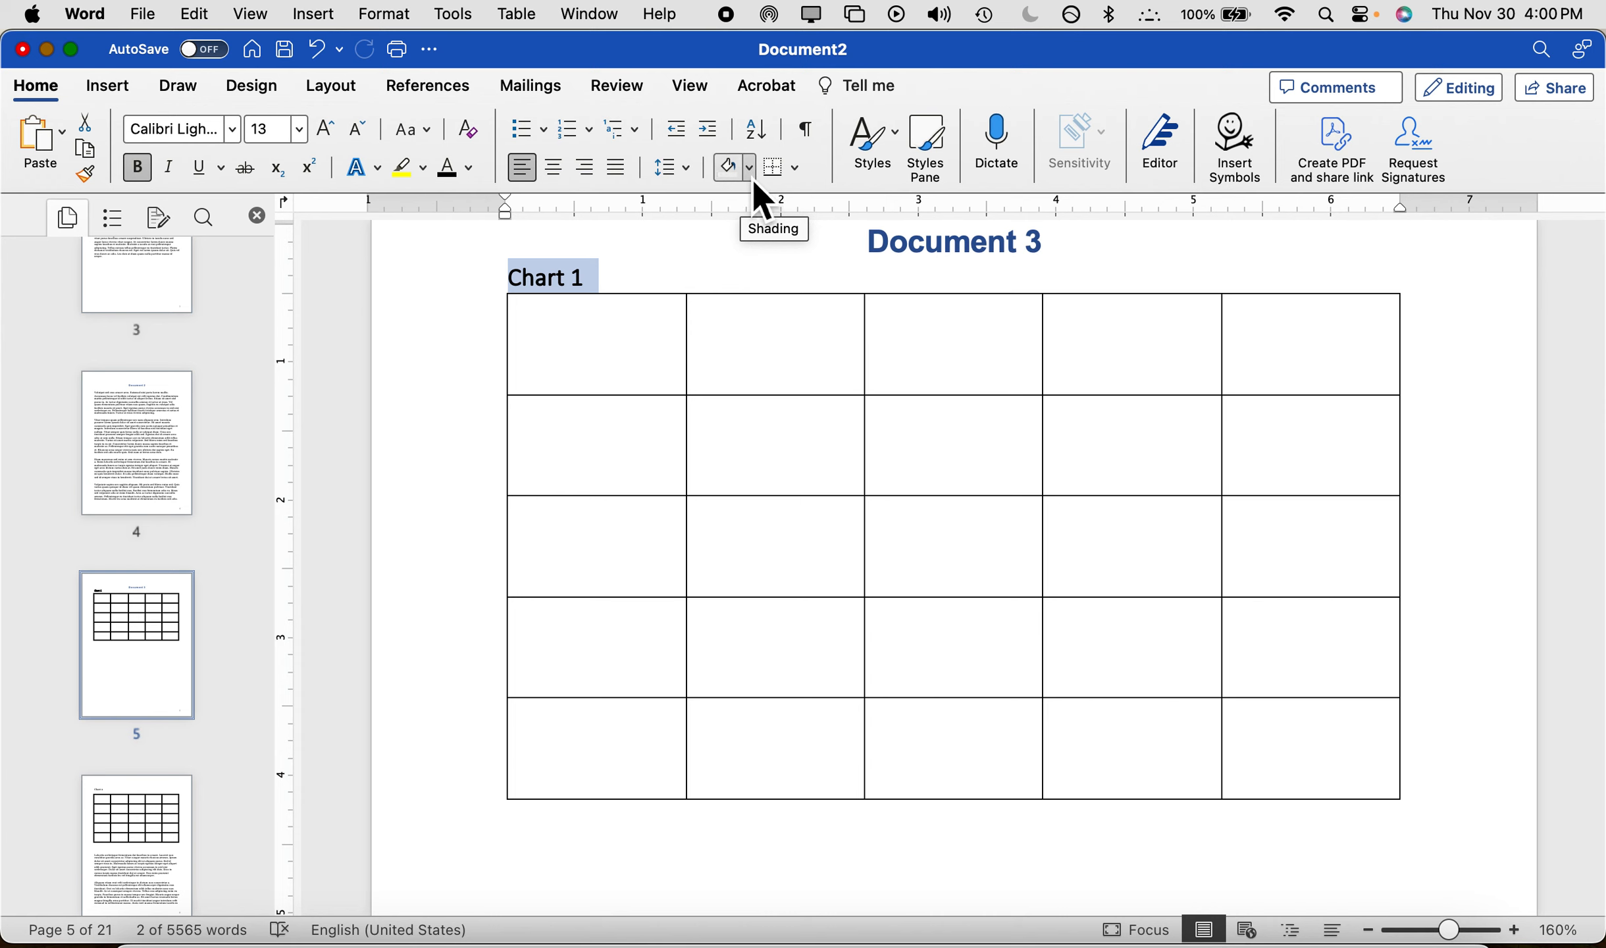
- Update the Heading 2 style to match the formatting of the "Chart 1" heading
left_click(886, 132)
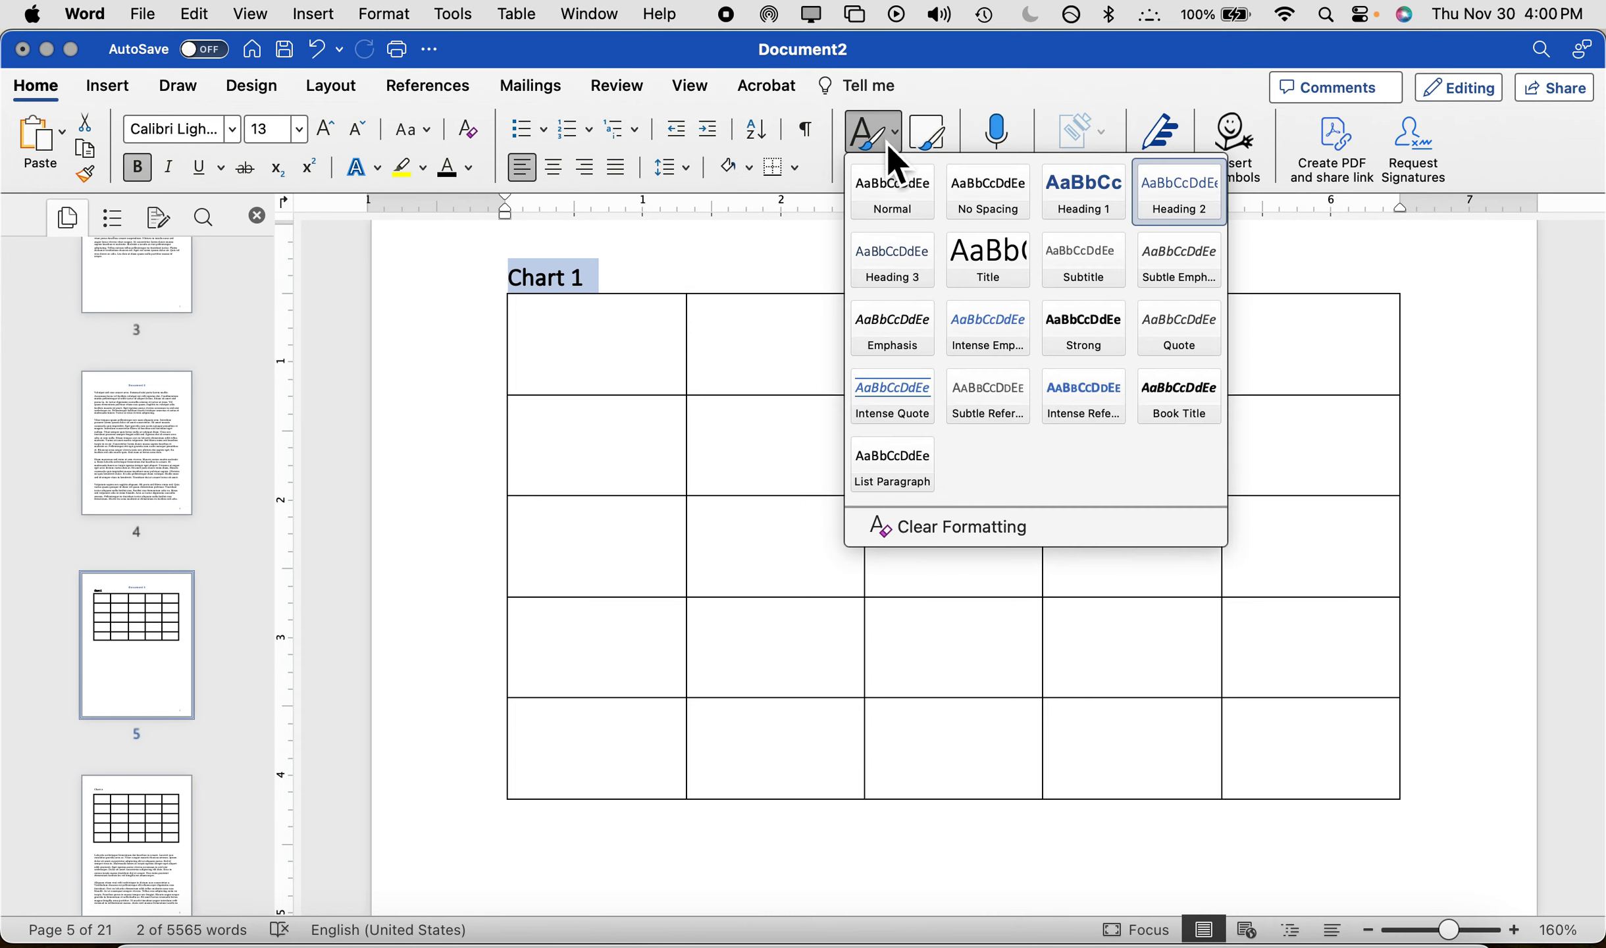
right_click(1177, 188)
left_click(1209, 194)
scroll(861, 505, "down", 15)
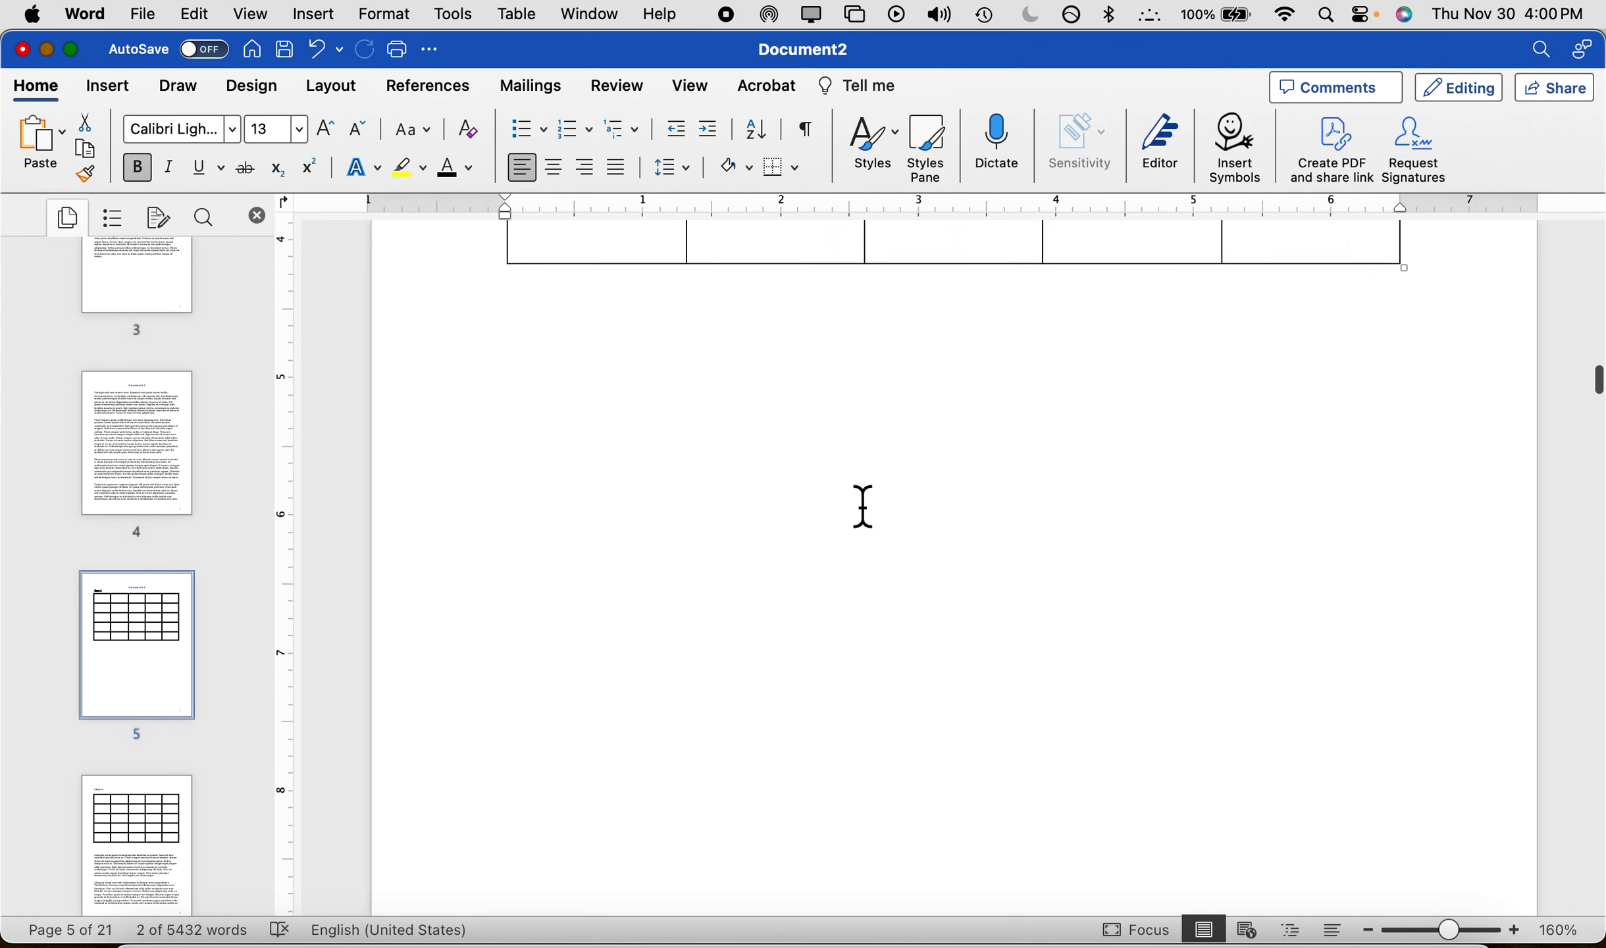
- Apply the Heading 2 style to the "Chart 2" line above the table on page 6
triple_click(567, 678)
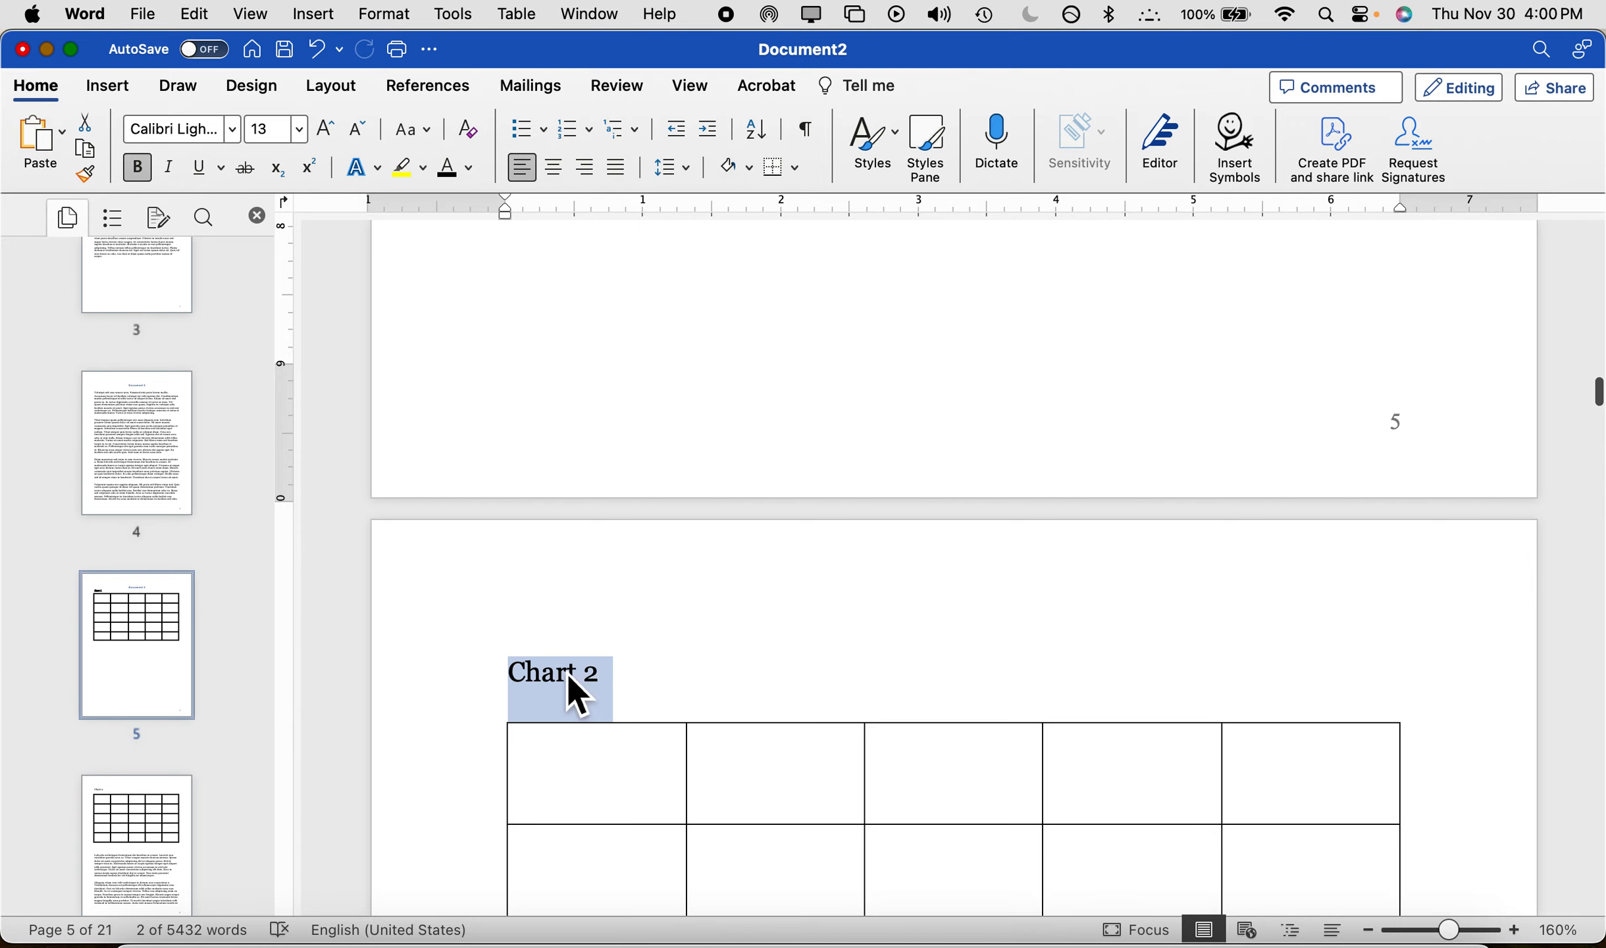
left_click(885, 158)
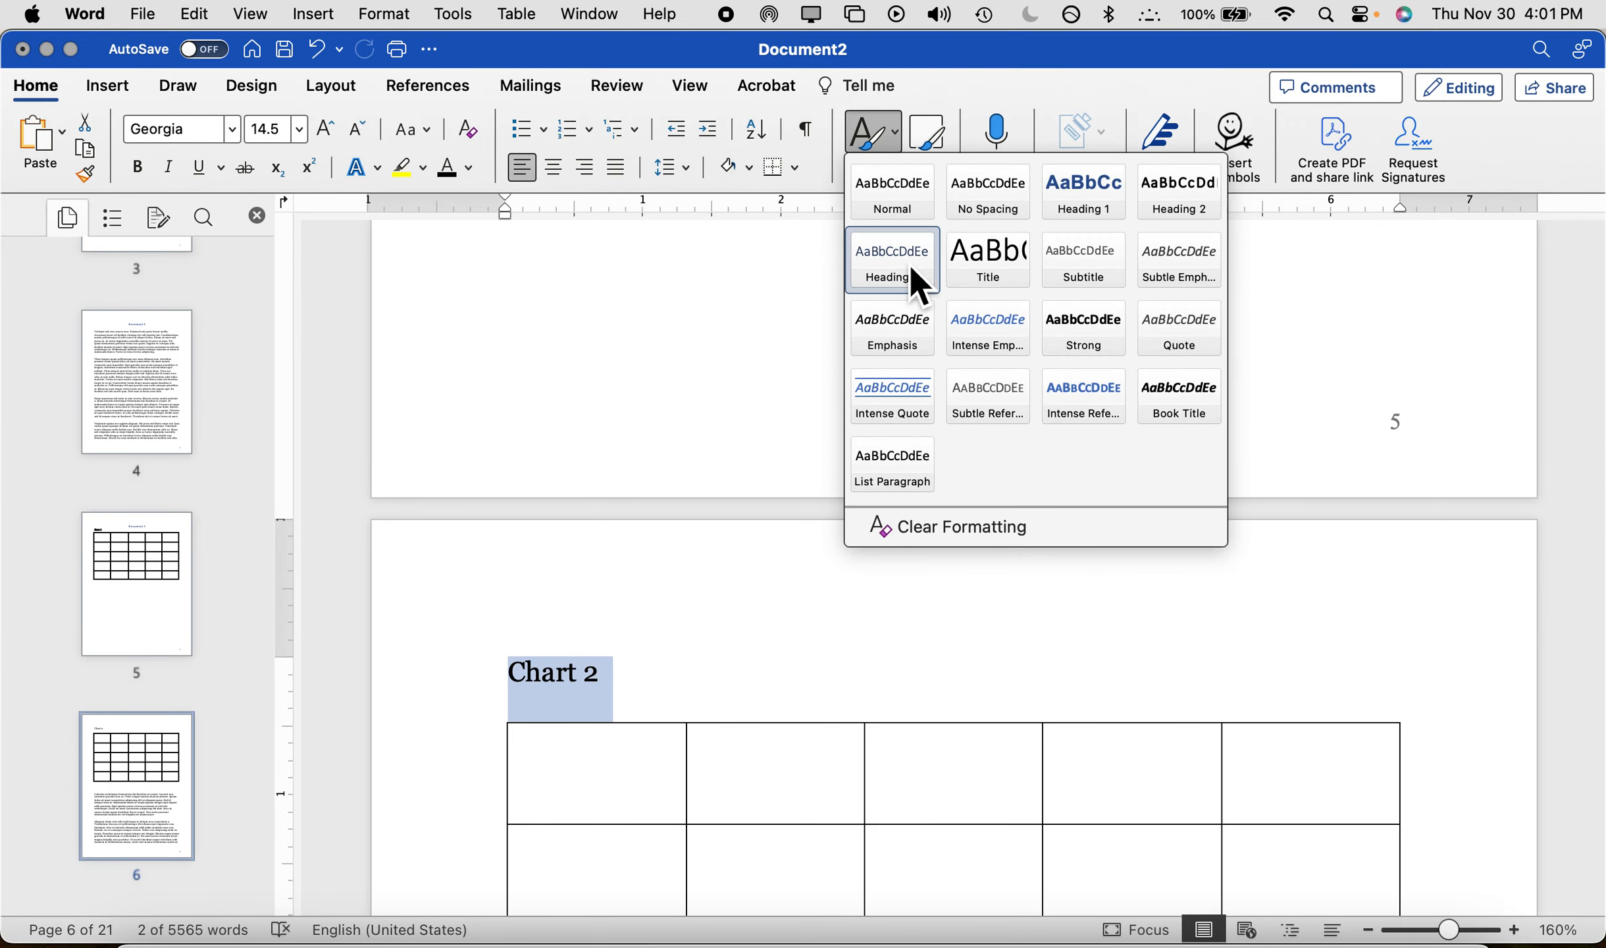
left_click(1185, 198)
- Go to page 8 and apply the Heading 1 style to the "Document 4" title
scroll(698, 612, "down", 20)
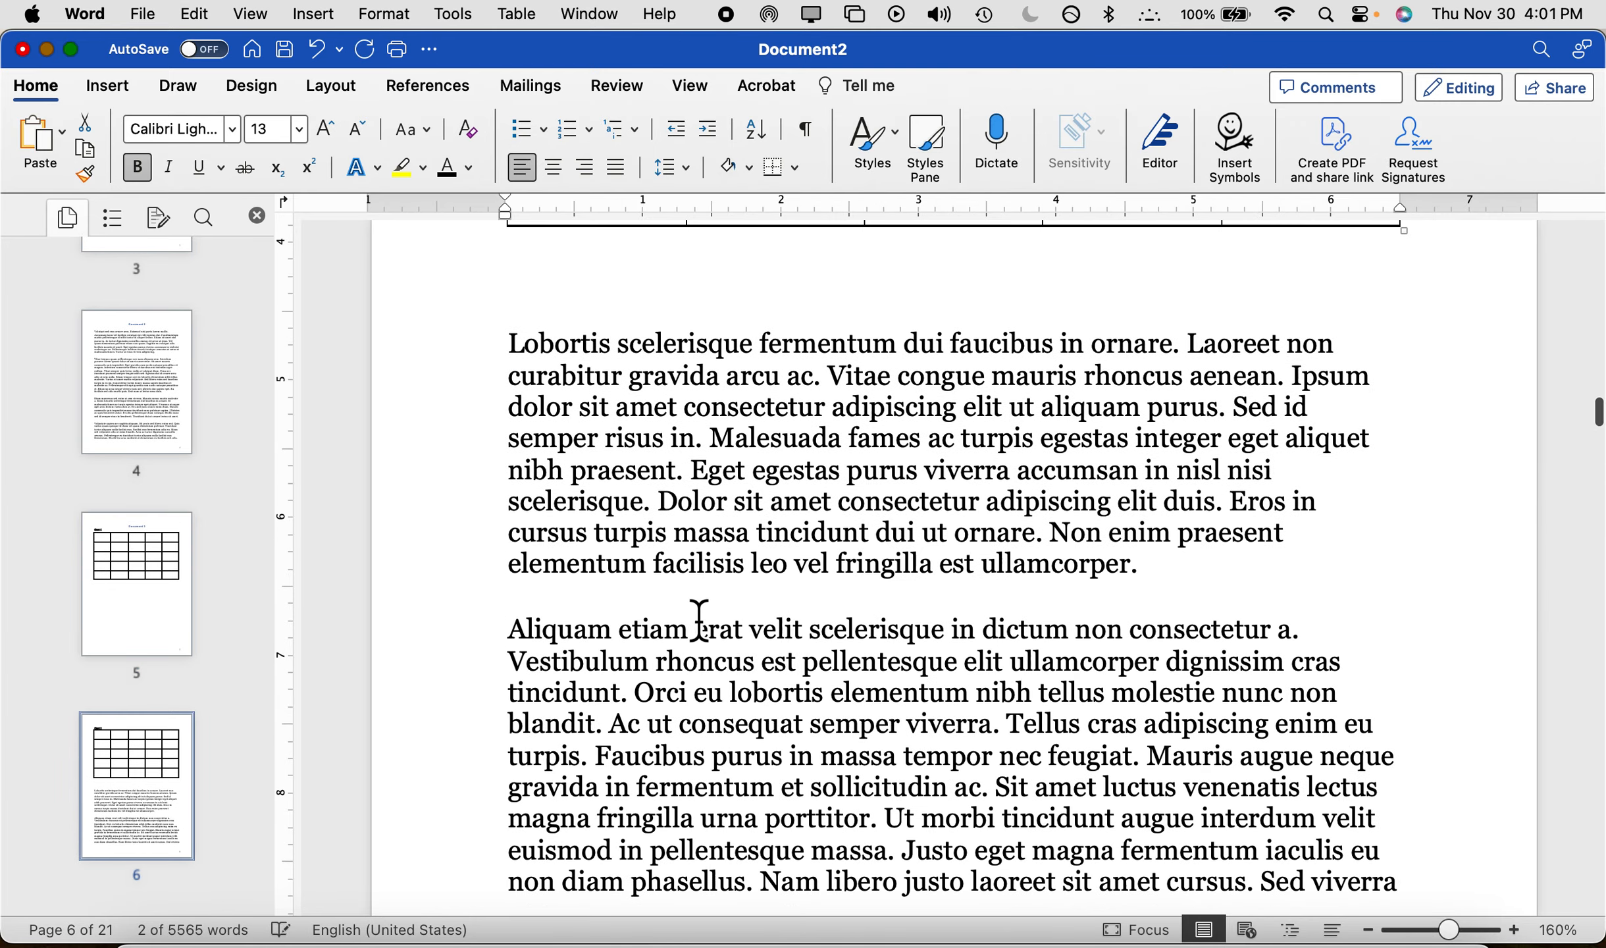
scroll(699, 621, "down", 15)
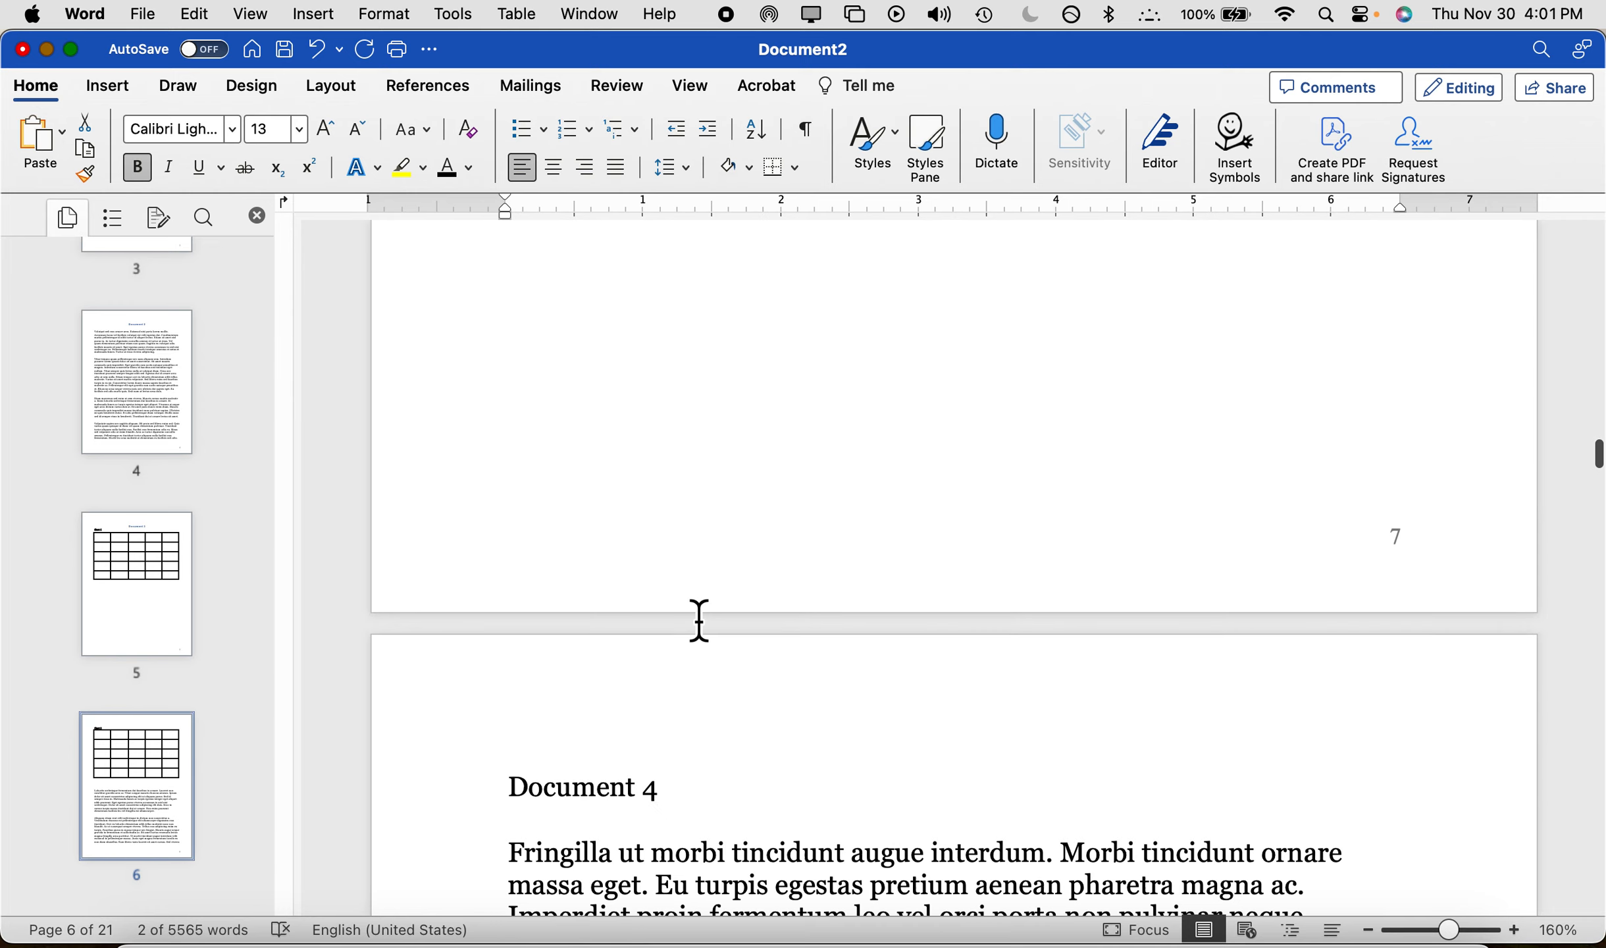
double_click(617, 458)
left_click(628, 459)
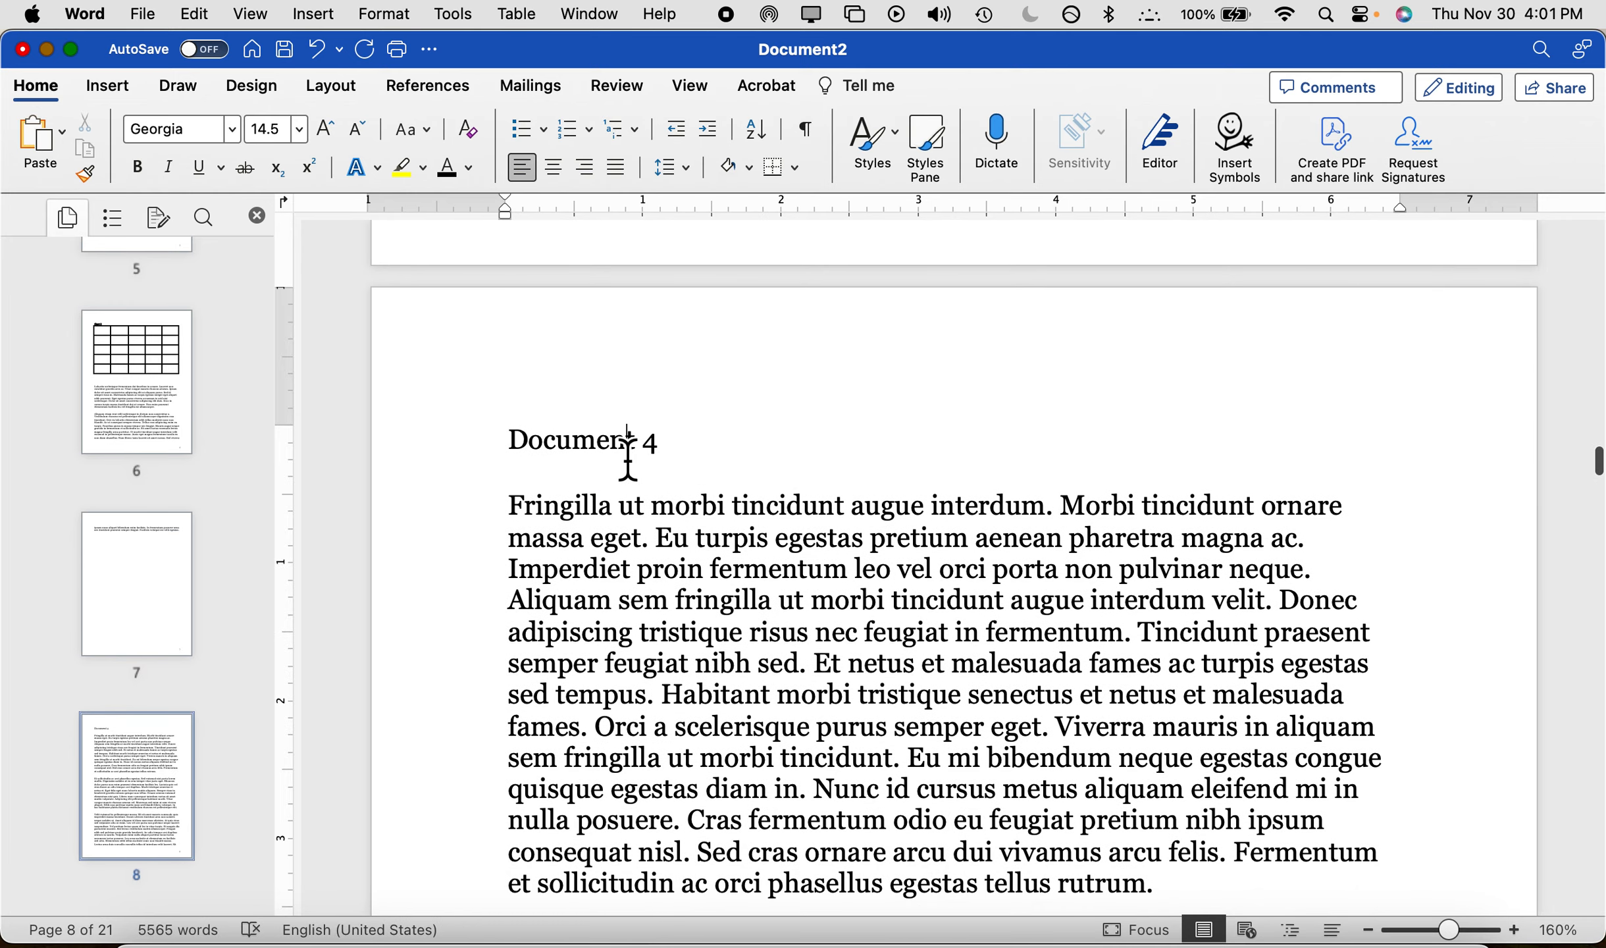
triple_click(691, 456)
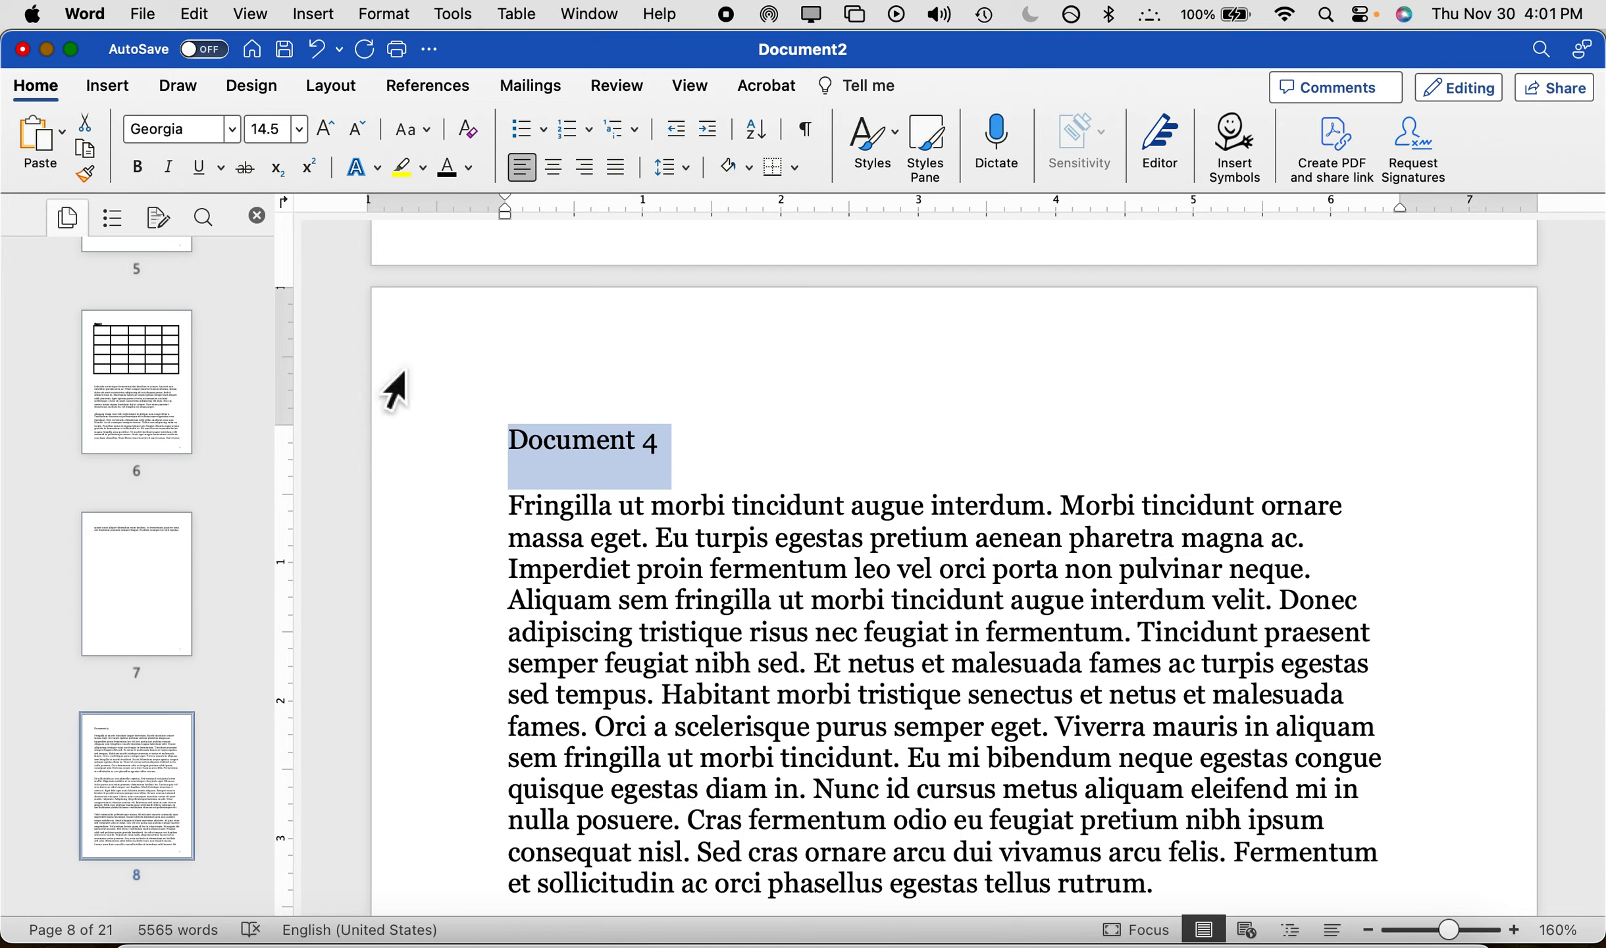
left_click(887, 148)
left_click(1086, 192)
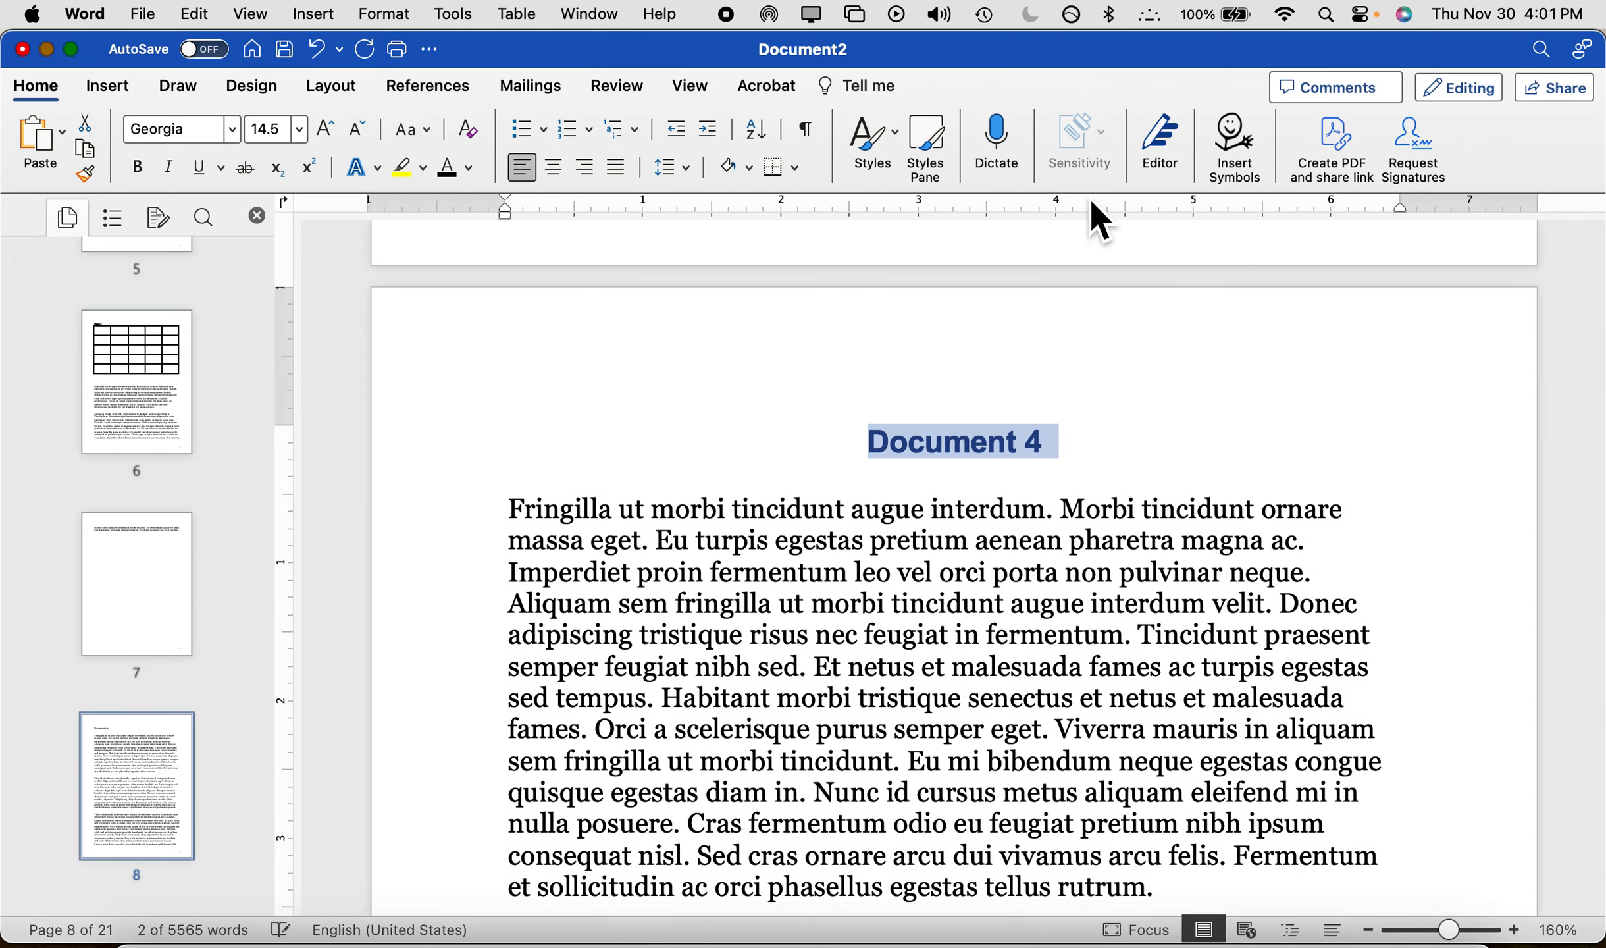
- Apply the Heading 1 style to the "Document 5" title on page 10
scroll(790, 559, "down", 10)
scroll(844, 647, "down", 10)
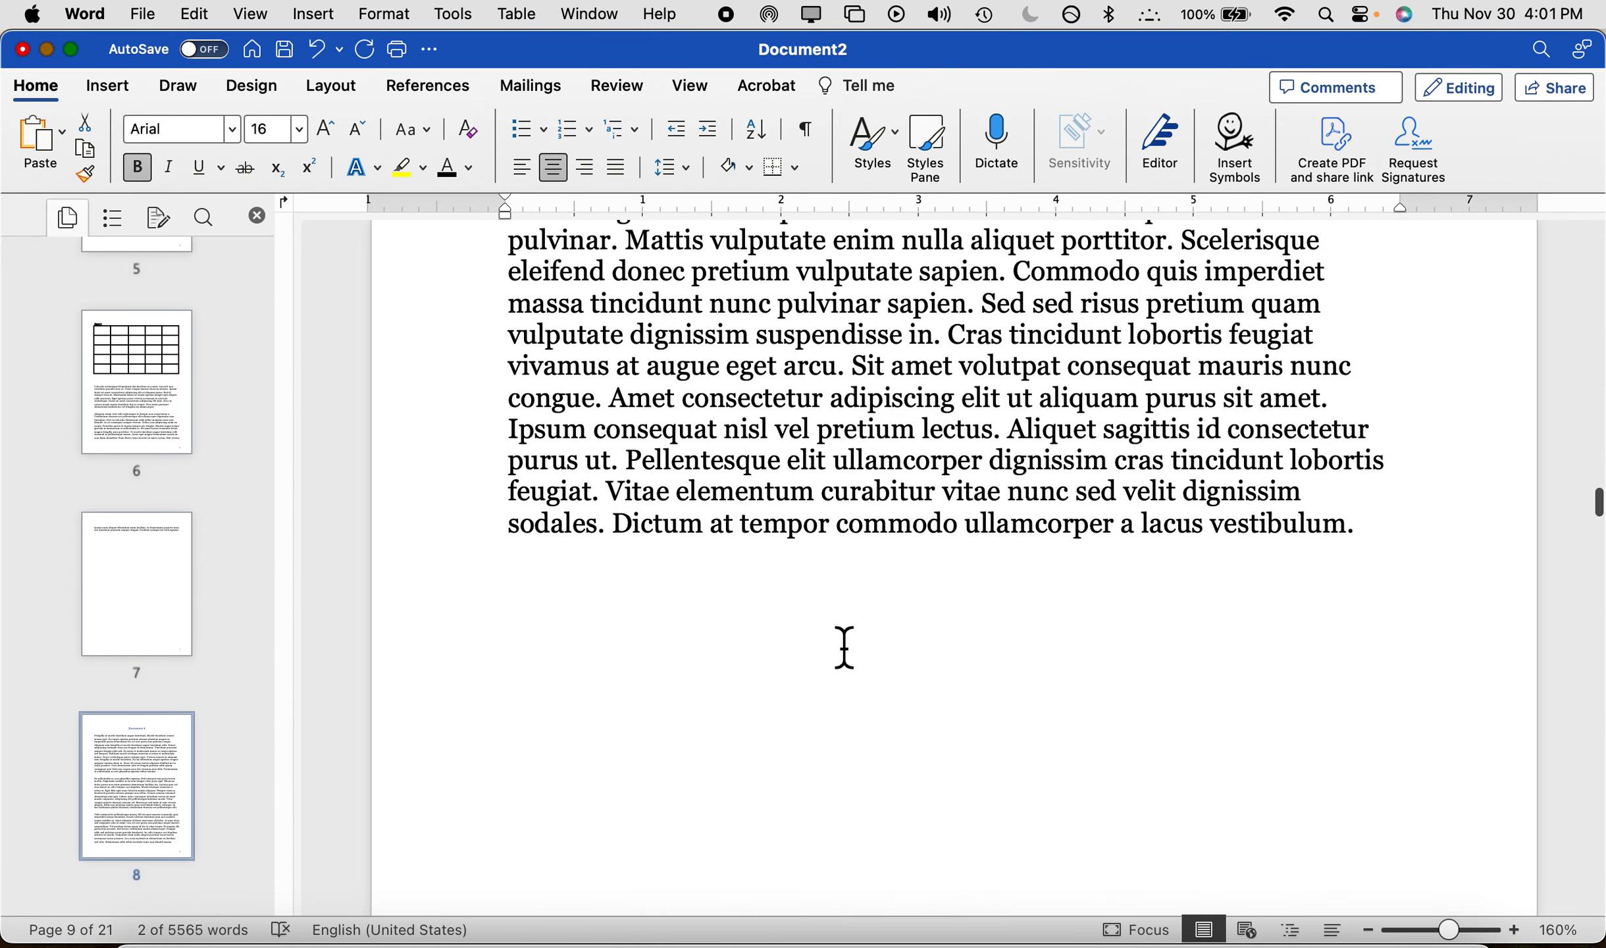
scroll(844, 647, "down", 2)
triple_click(609, 356)
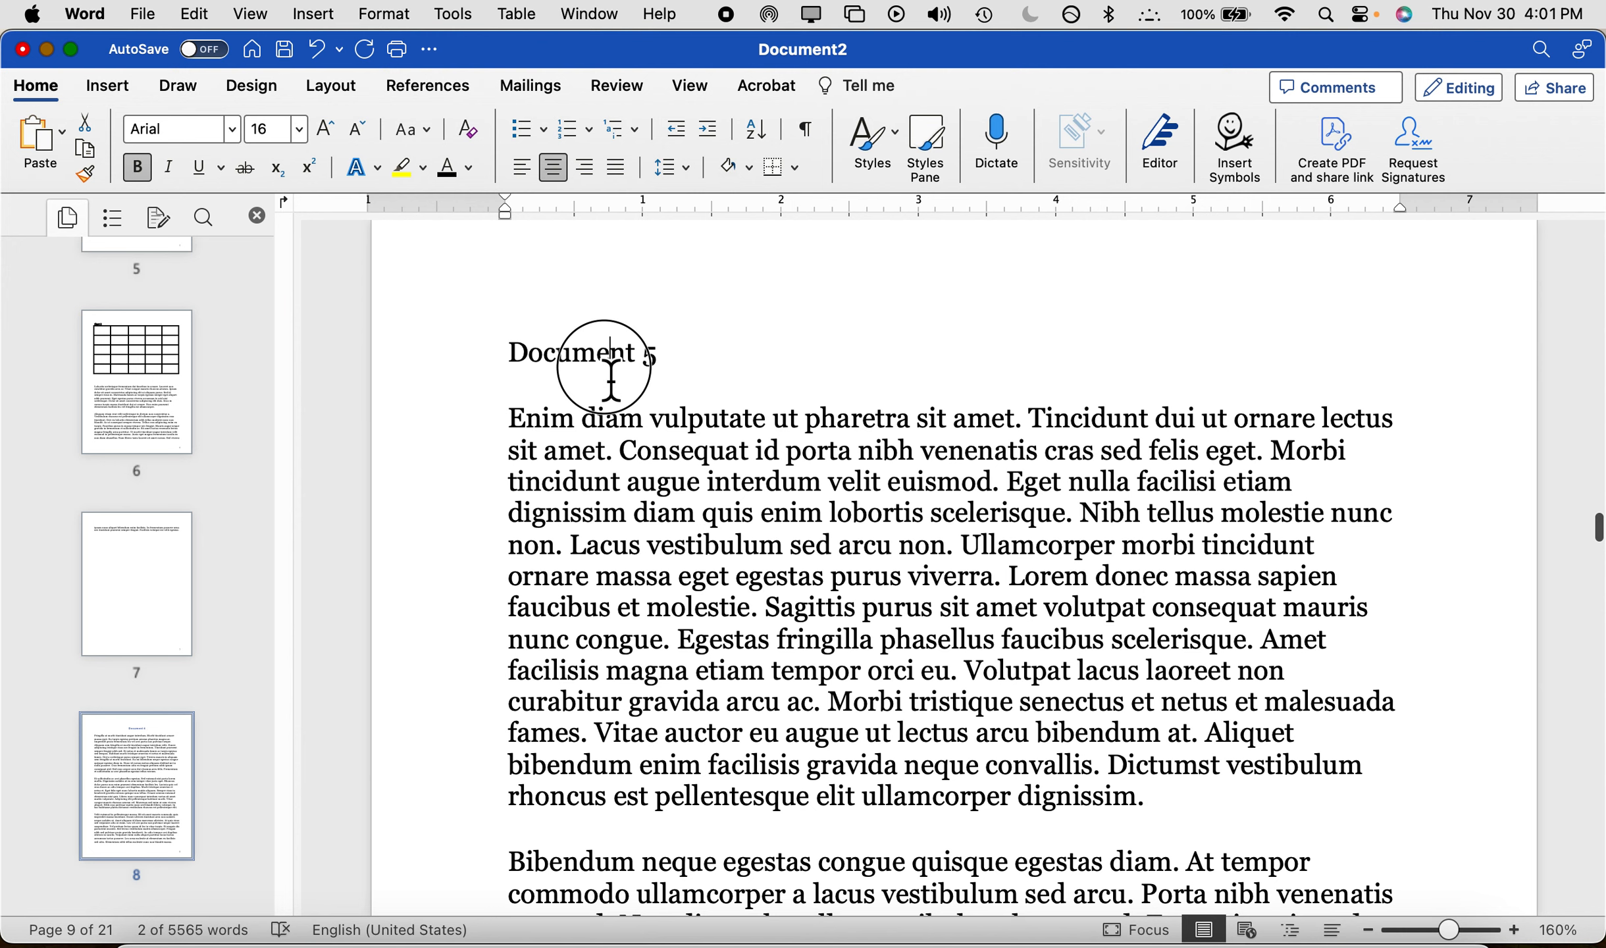
left_click(874, 139)
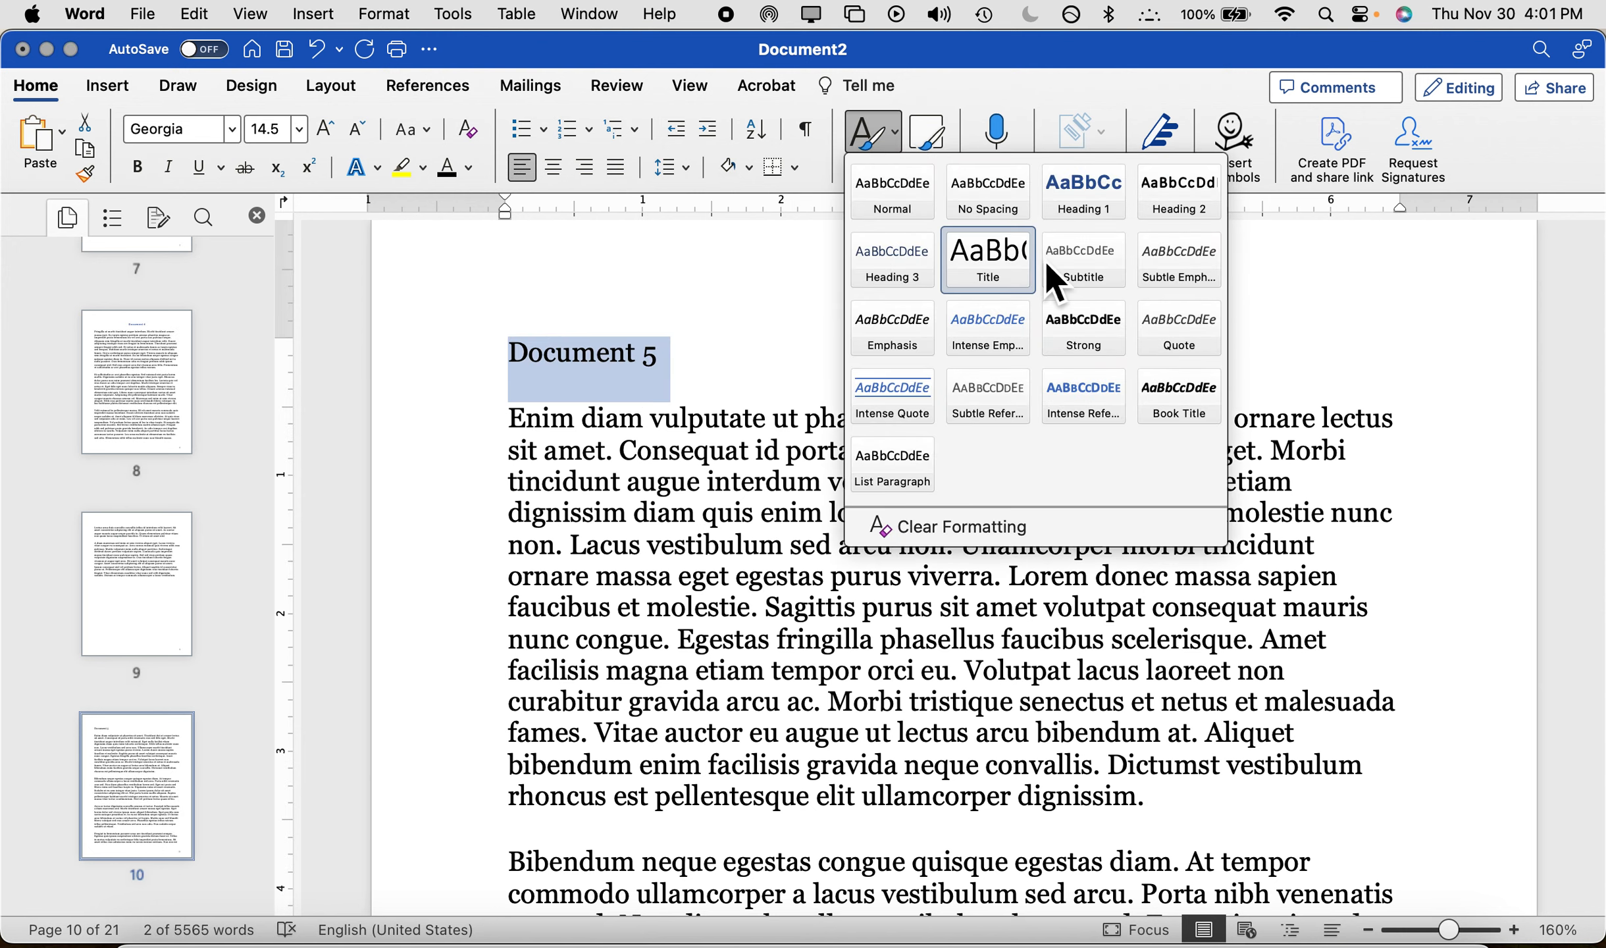
left_click(1091, 204)
- Find the "Document 6" title on page 12 and format it with the Heading 1 style
scroll(821, 531, "down", 20)
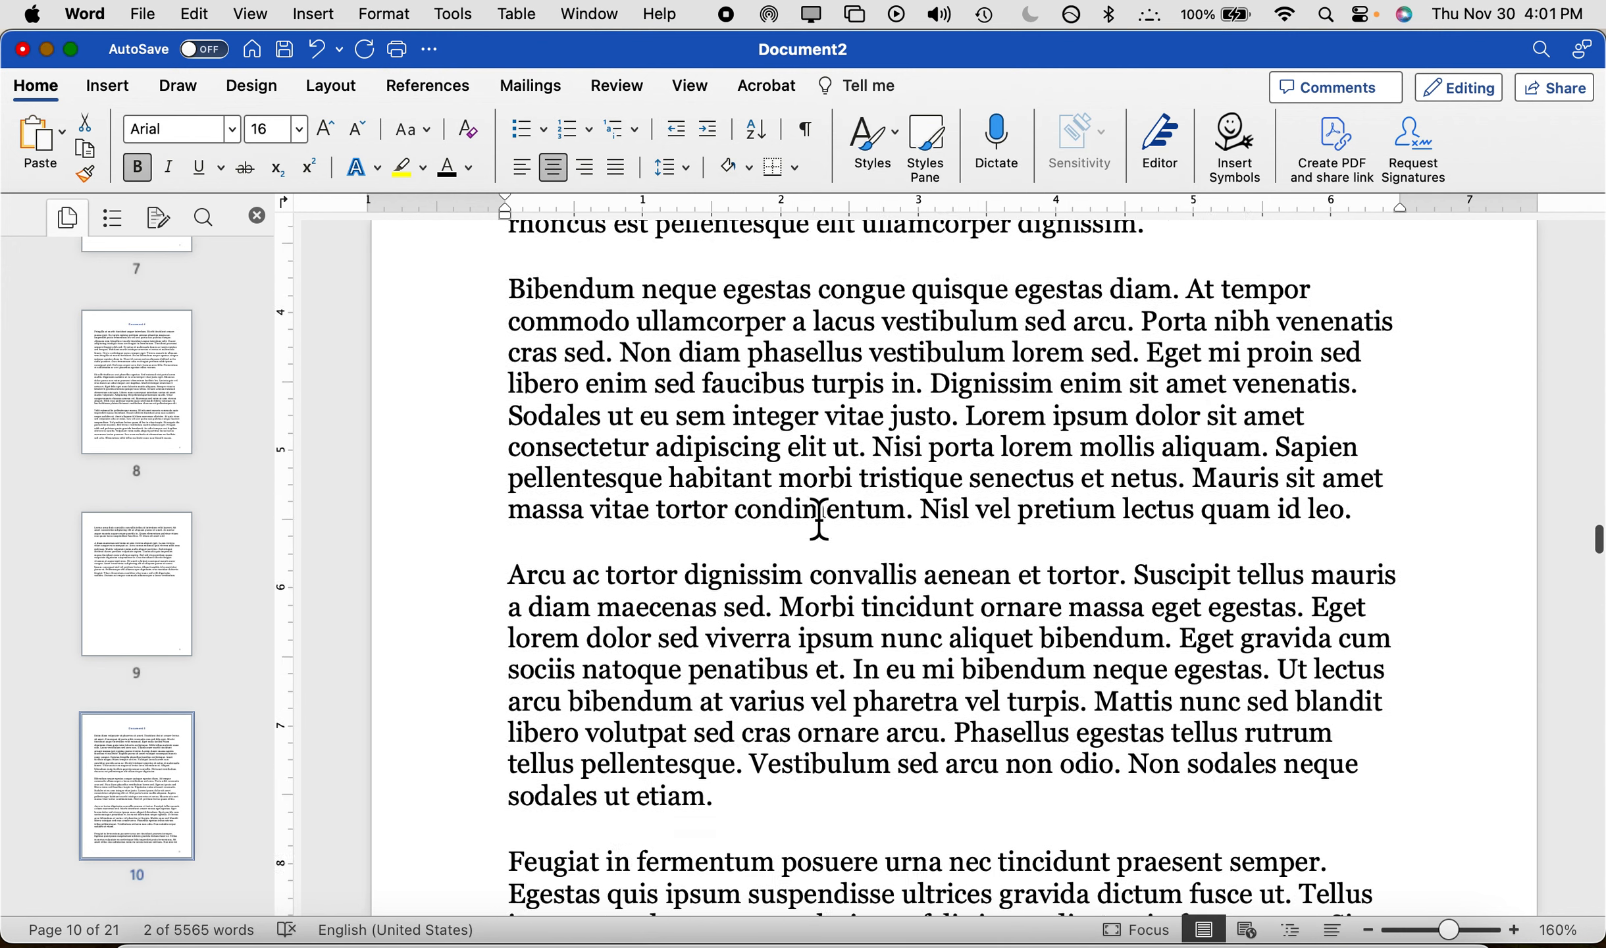
scroll(820, 520, "down", 15)
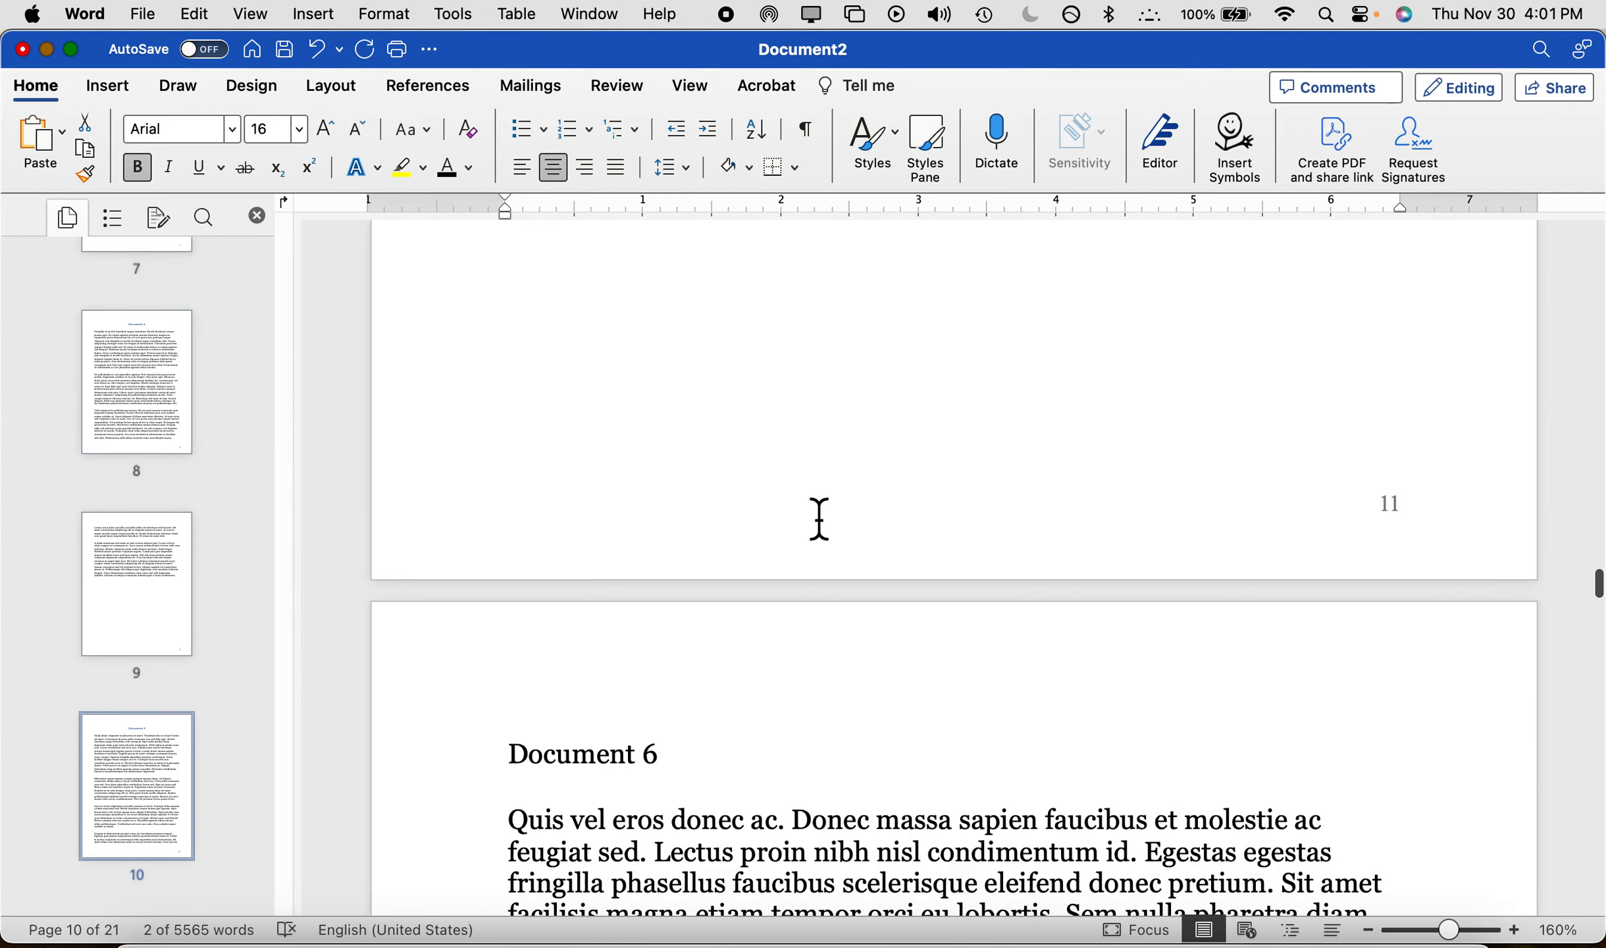
triple_click(593, 583)
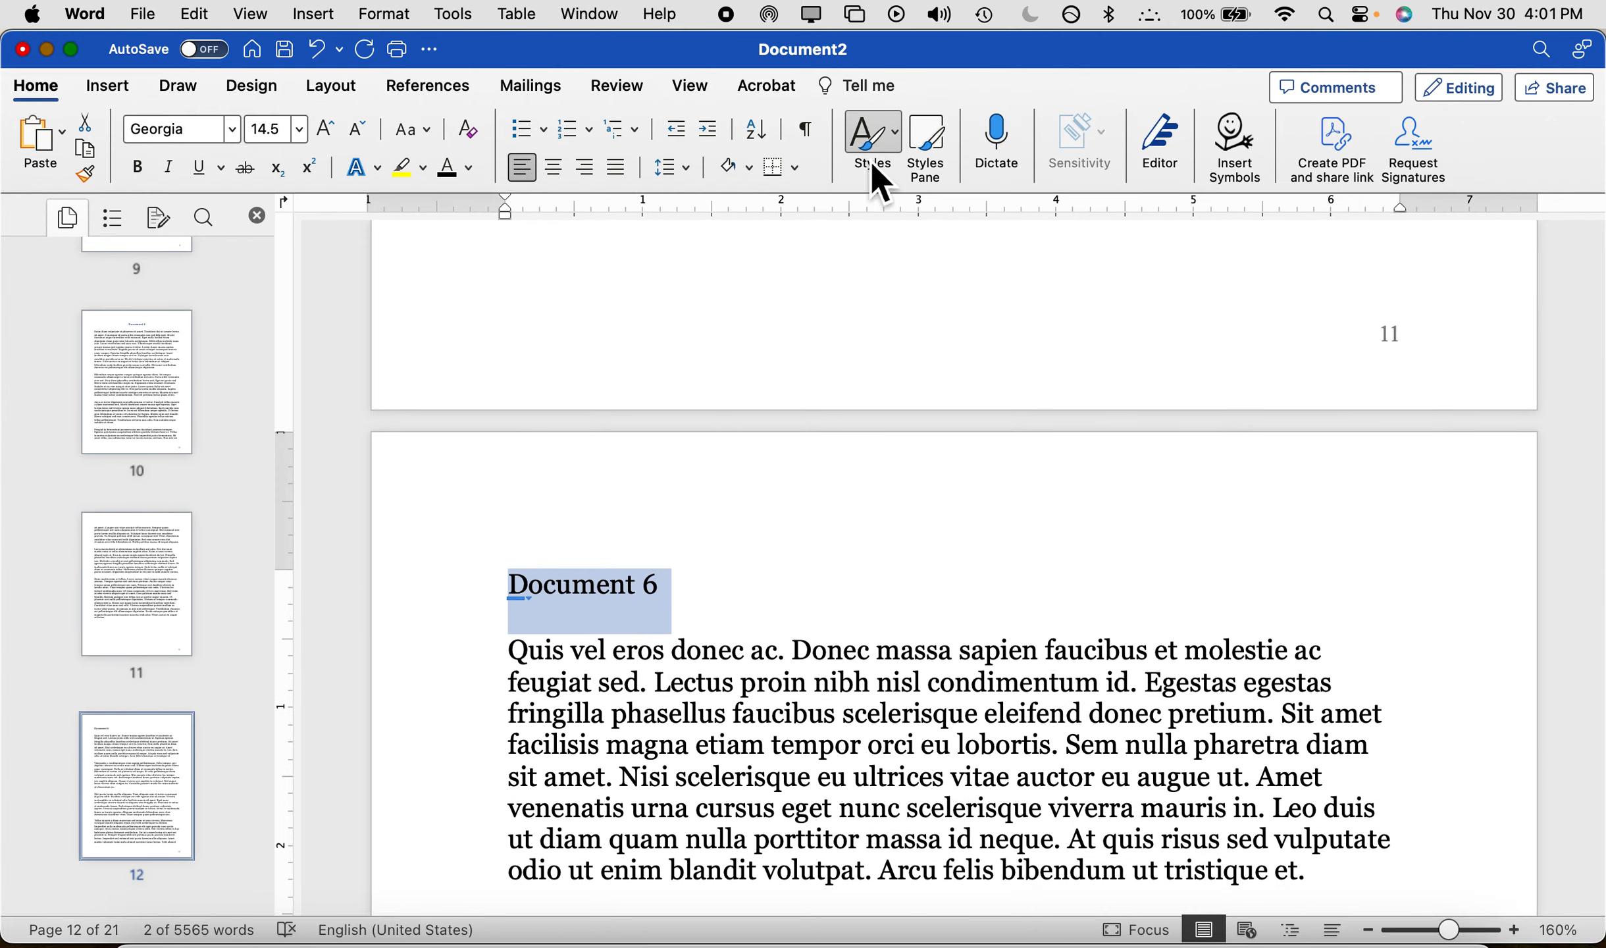
left_click(872, 158)
left_click(1104, 217)
- Go to page 16 and apply the Heading 1 style to the "Document 7" title
scroll(778, 681, "down", 5)
left_click(778, 691)
scroll(778, 691, "down", 20)
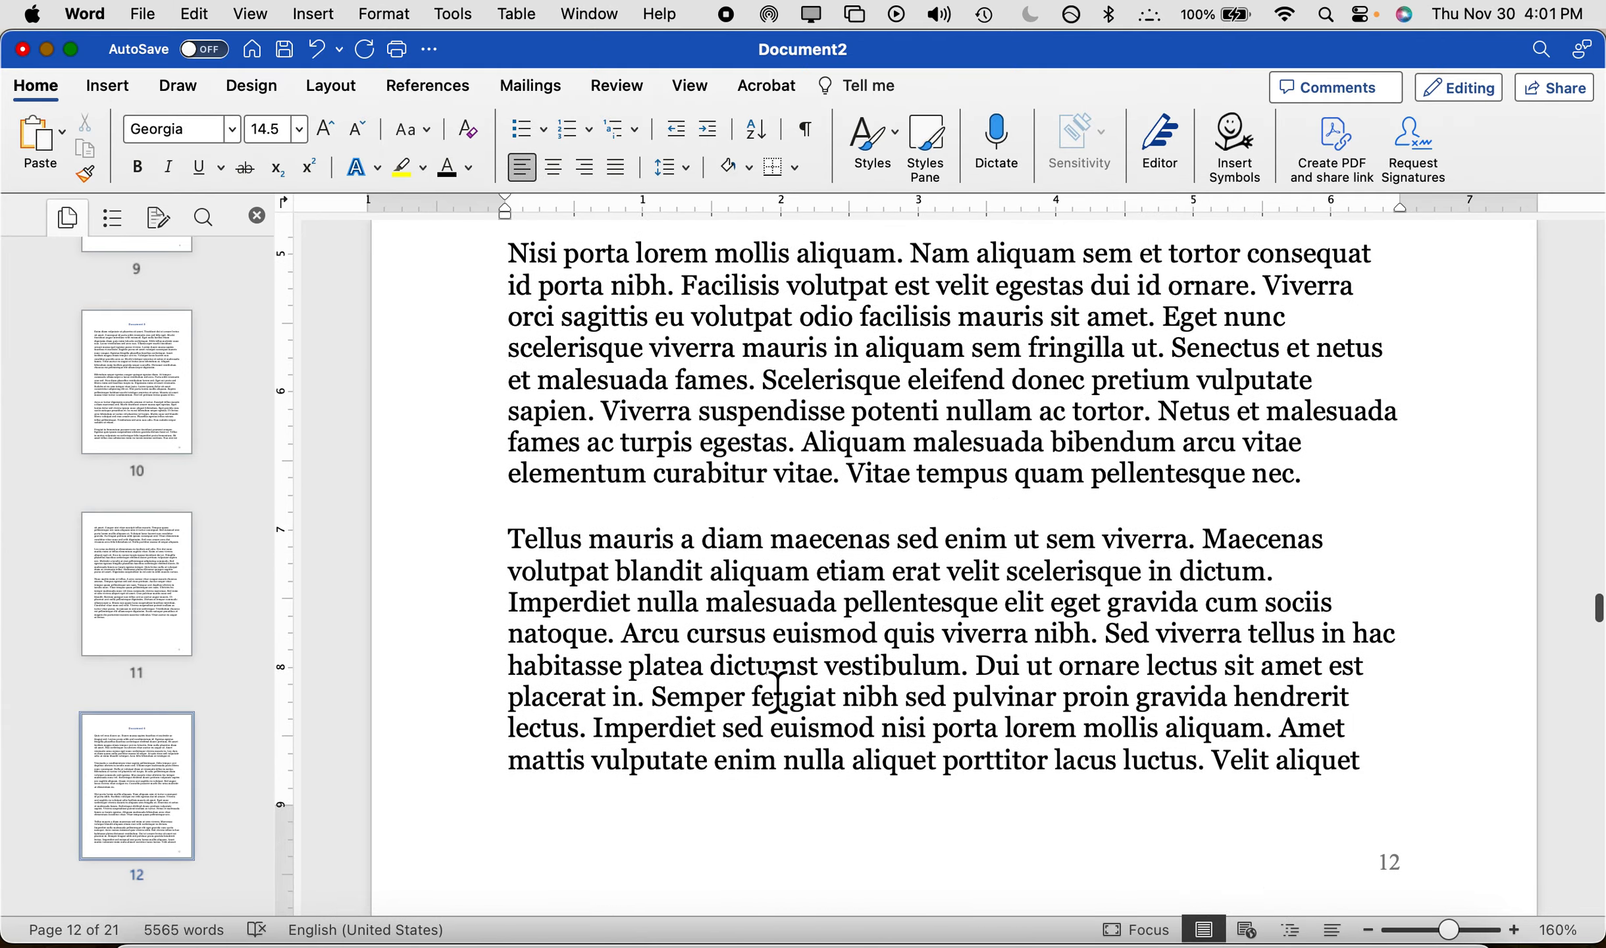
scroll(778, 691, "down", 20)
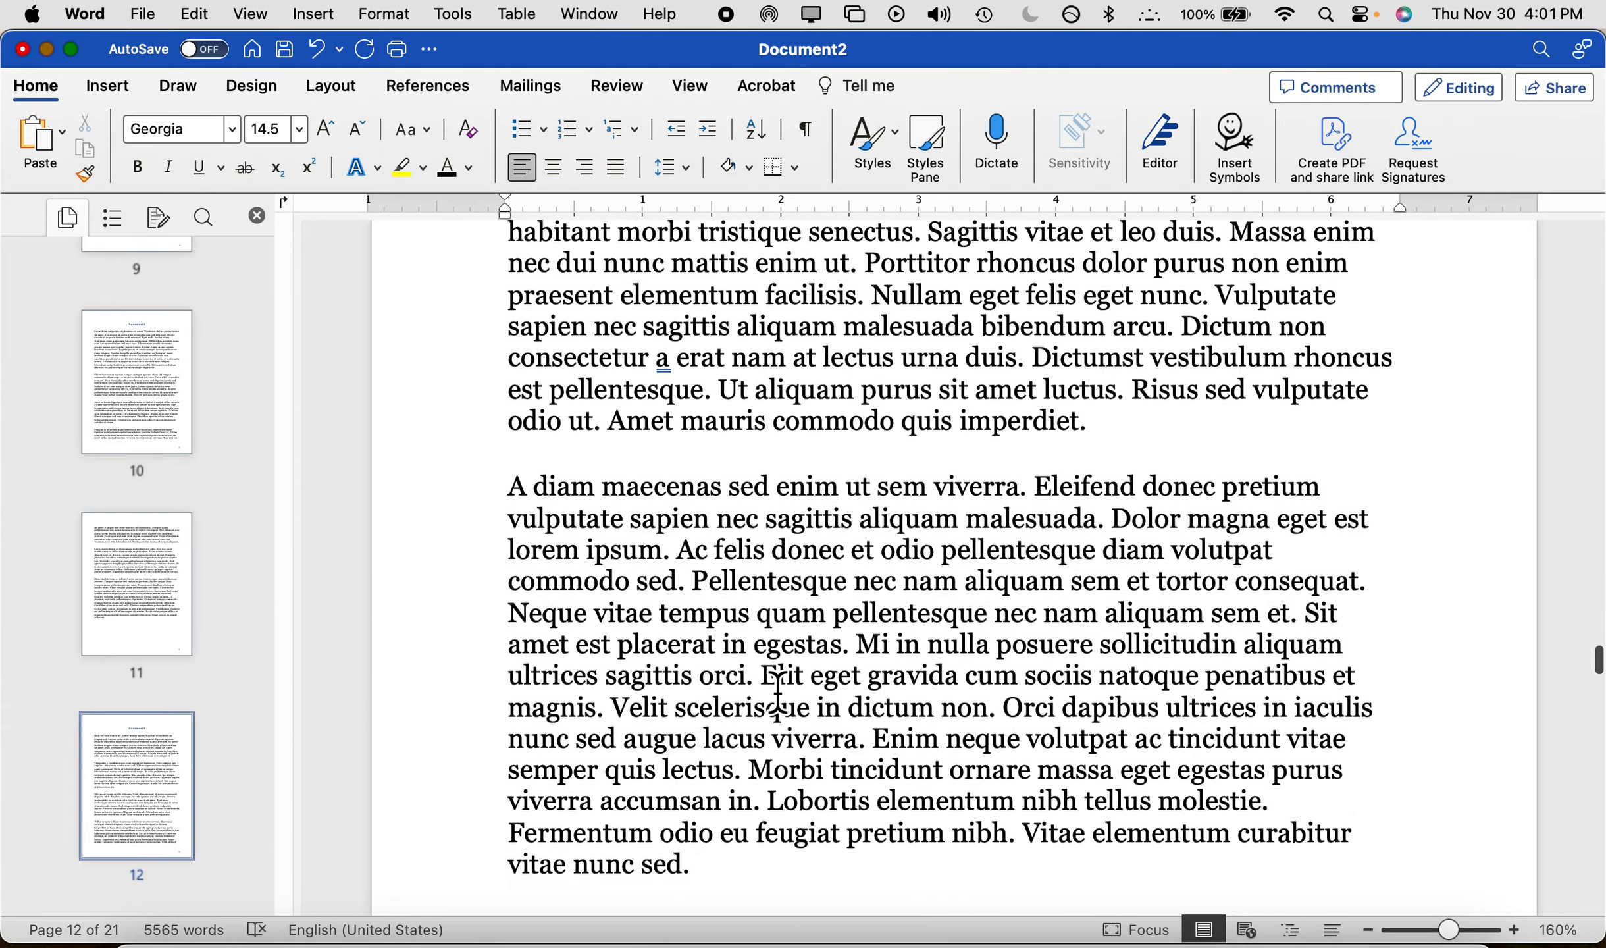
scroll(778, 691, "down", 15)
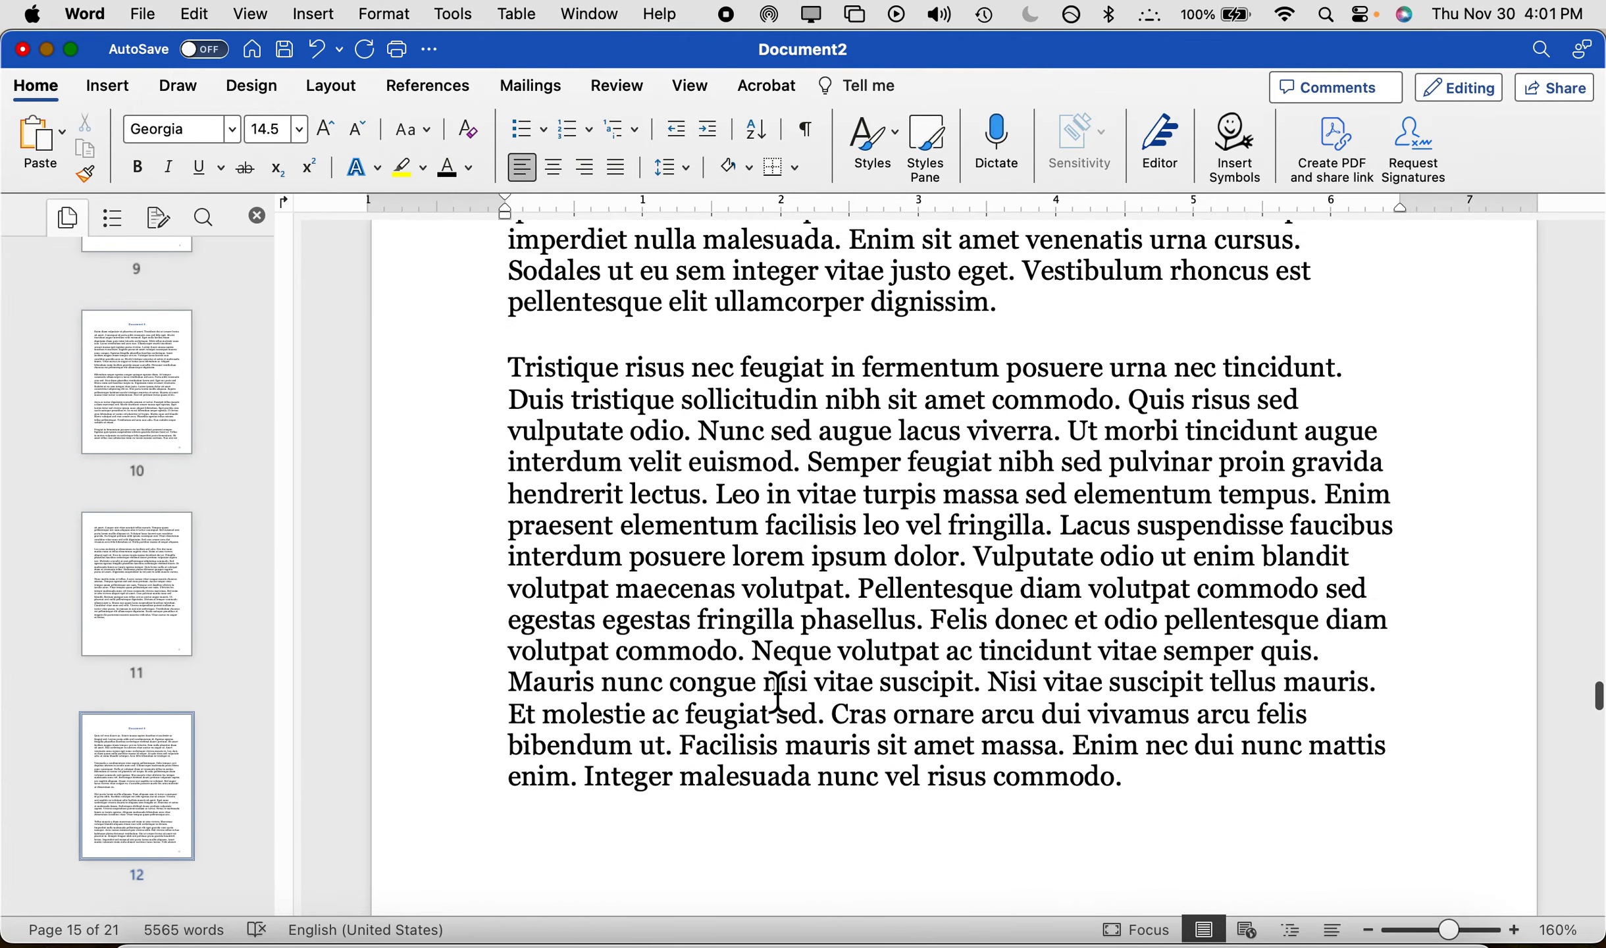
scroll(778, 691, "down", 5)
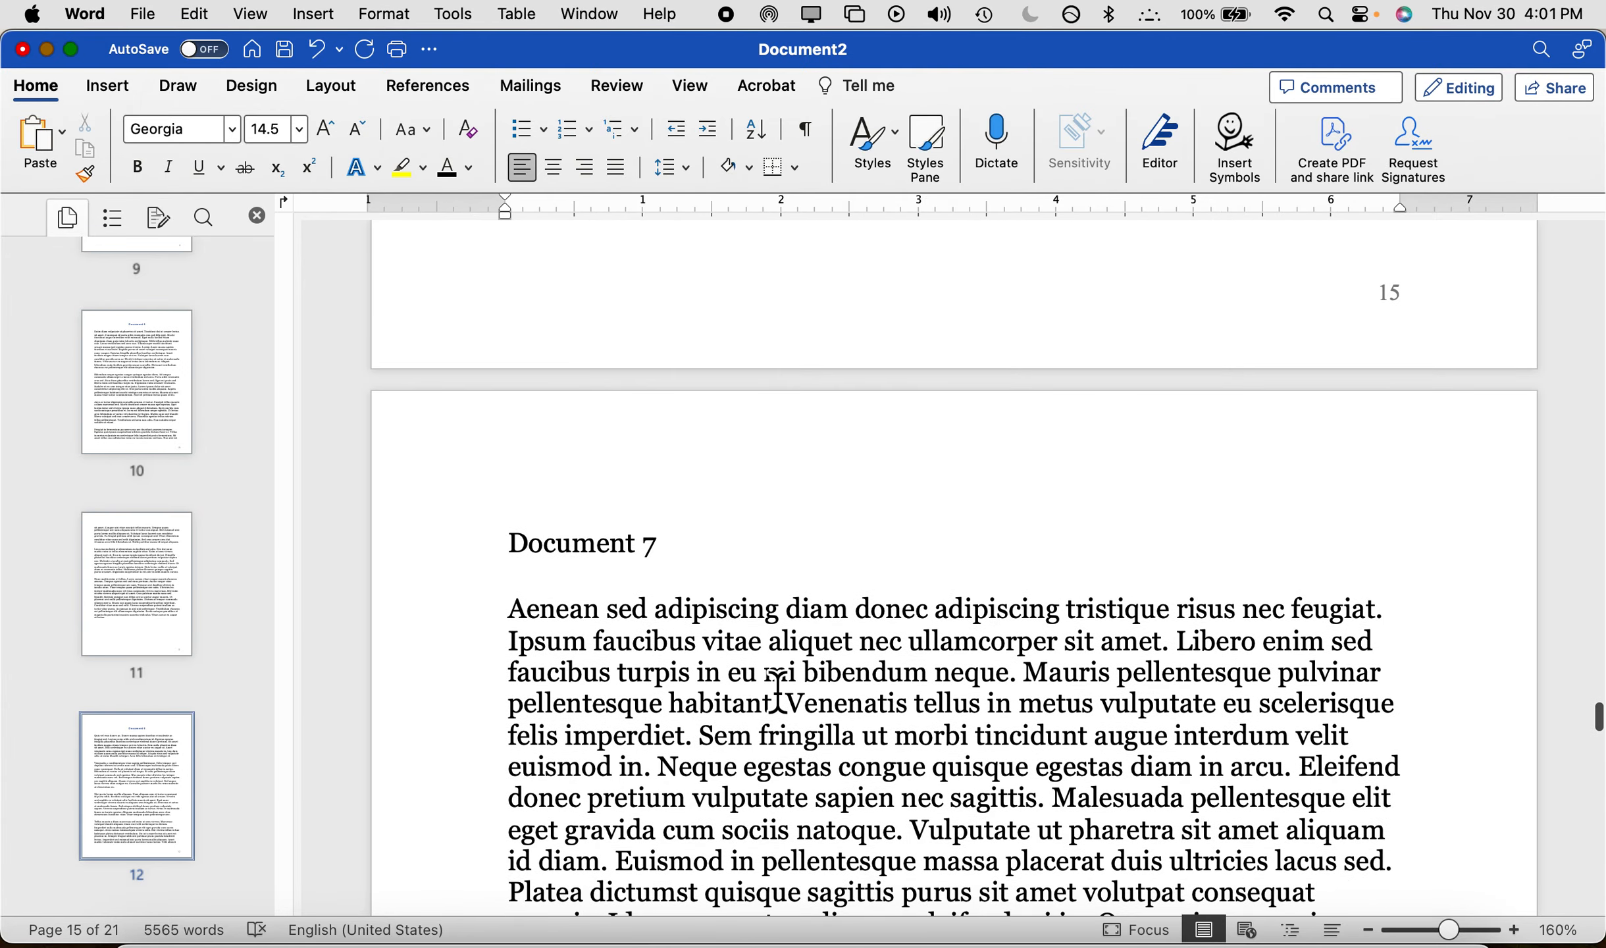
triple_click(643, 559)
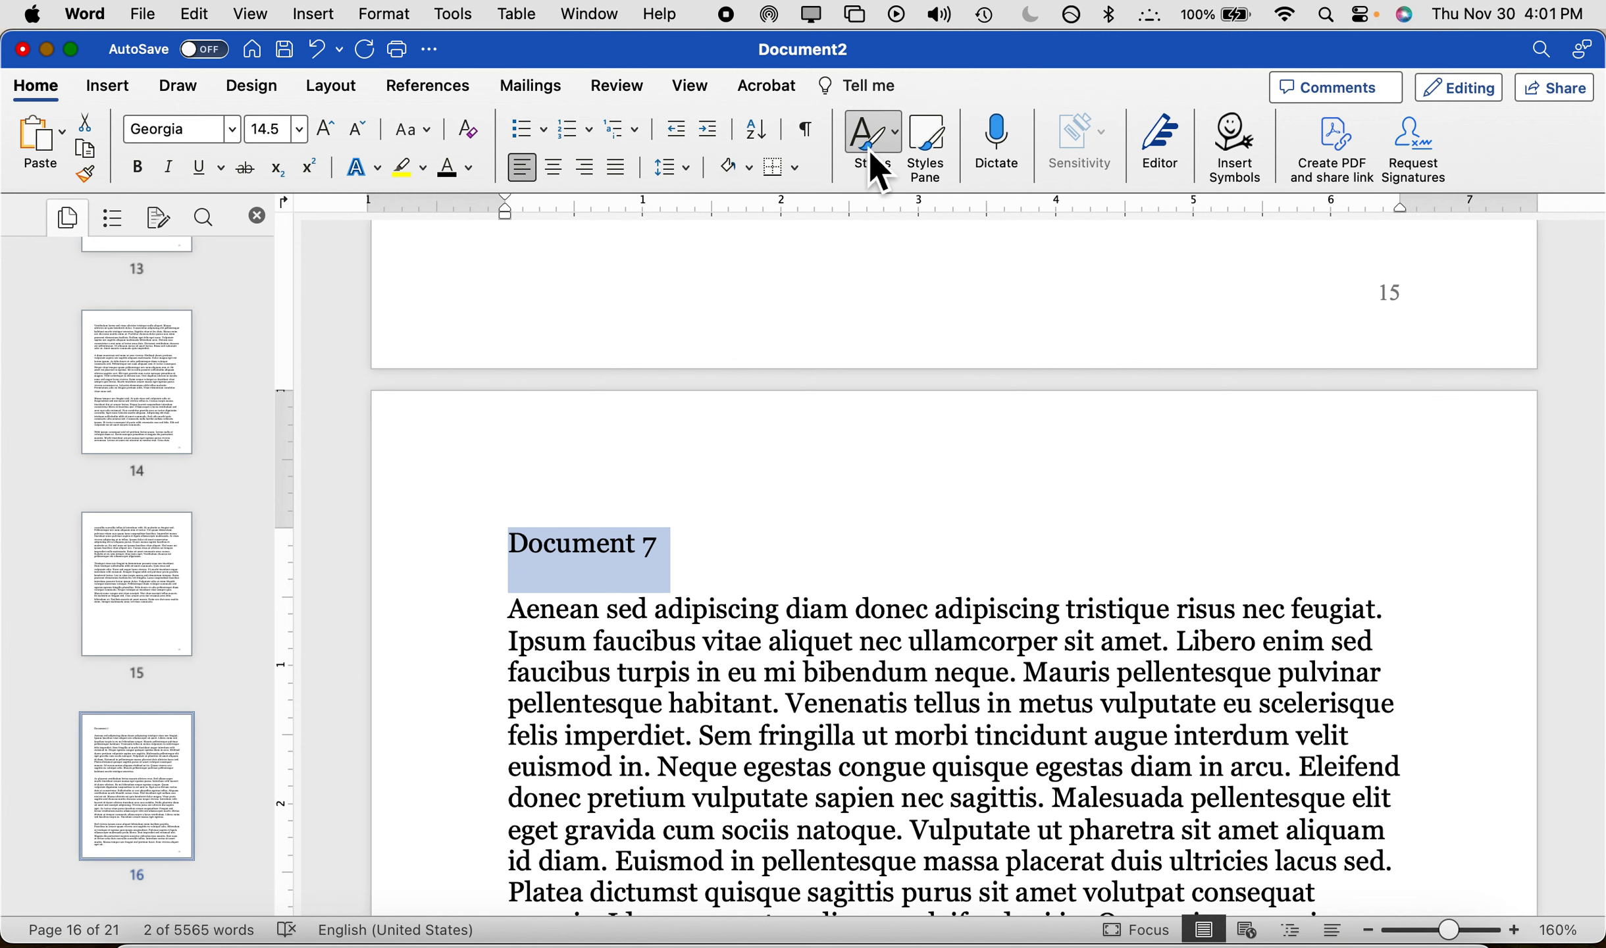
left_click(879, 172)
left_click(1083, 172)
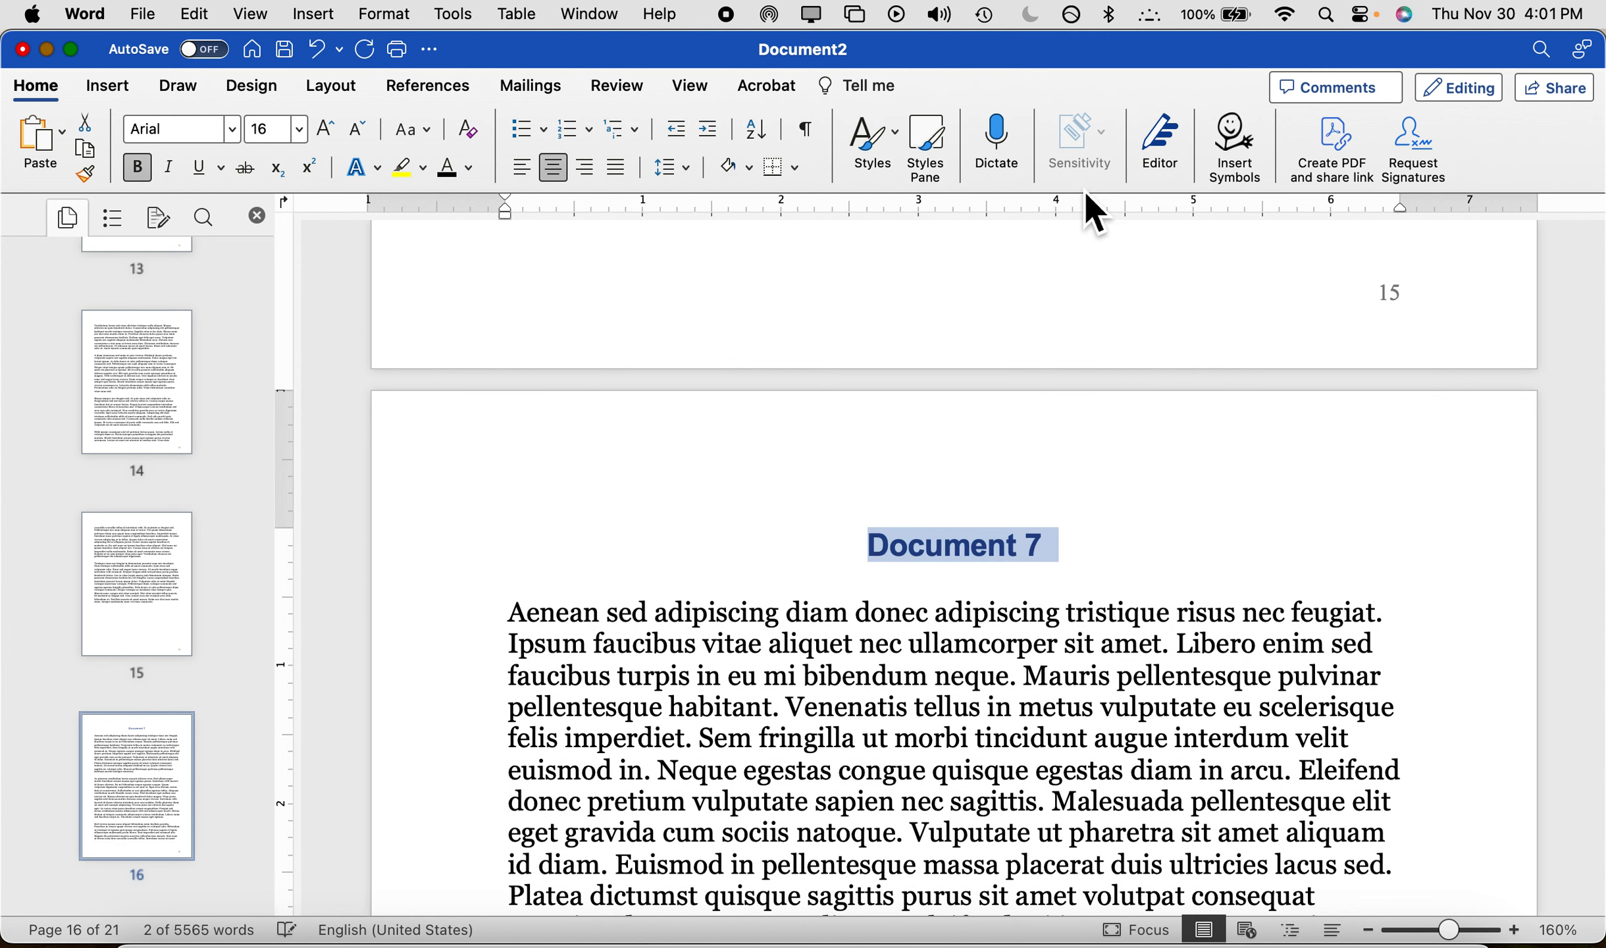
- Check the remaining pages for untitled sections, and insert a page break before the "Document 1" heading on page 2
scroll(180, 595, "down", 10)
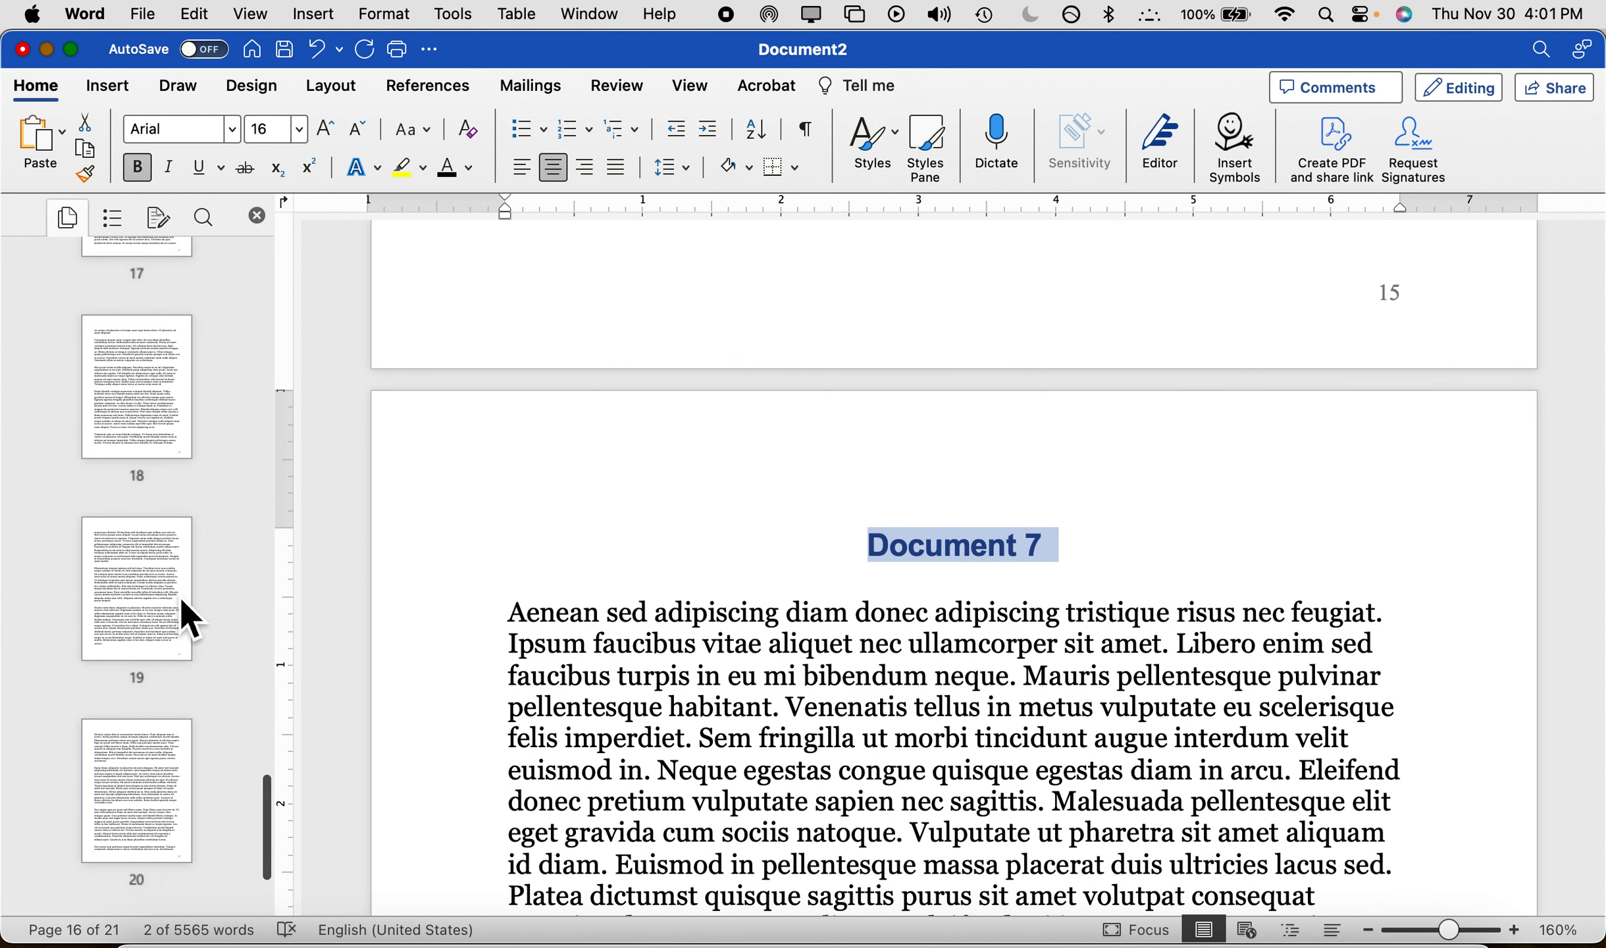
scroll(818, 458, "down", 20)
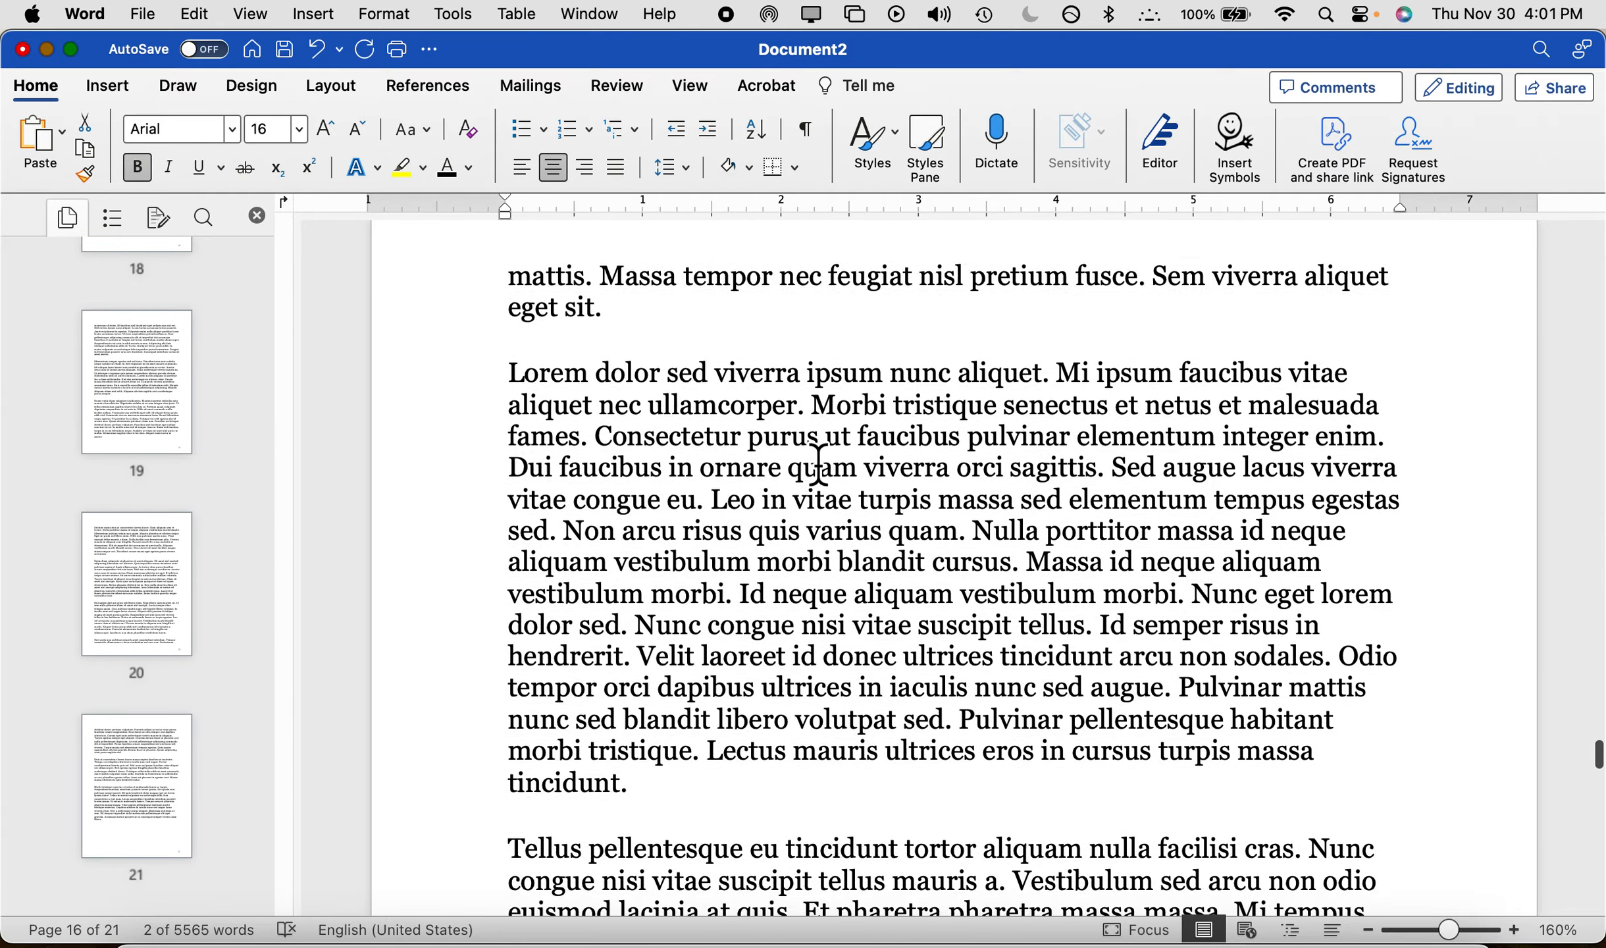
scroll(818, 465, "down", 15)
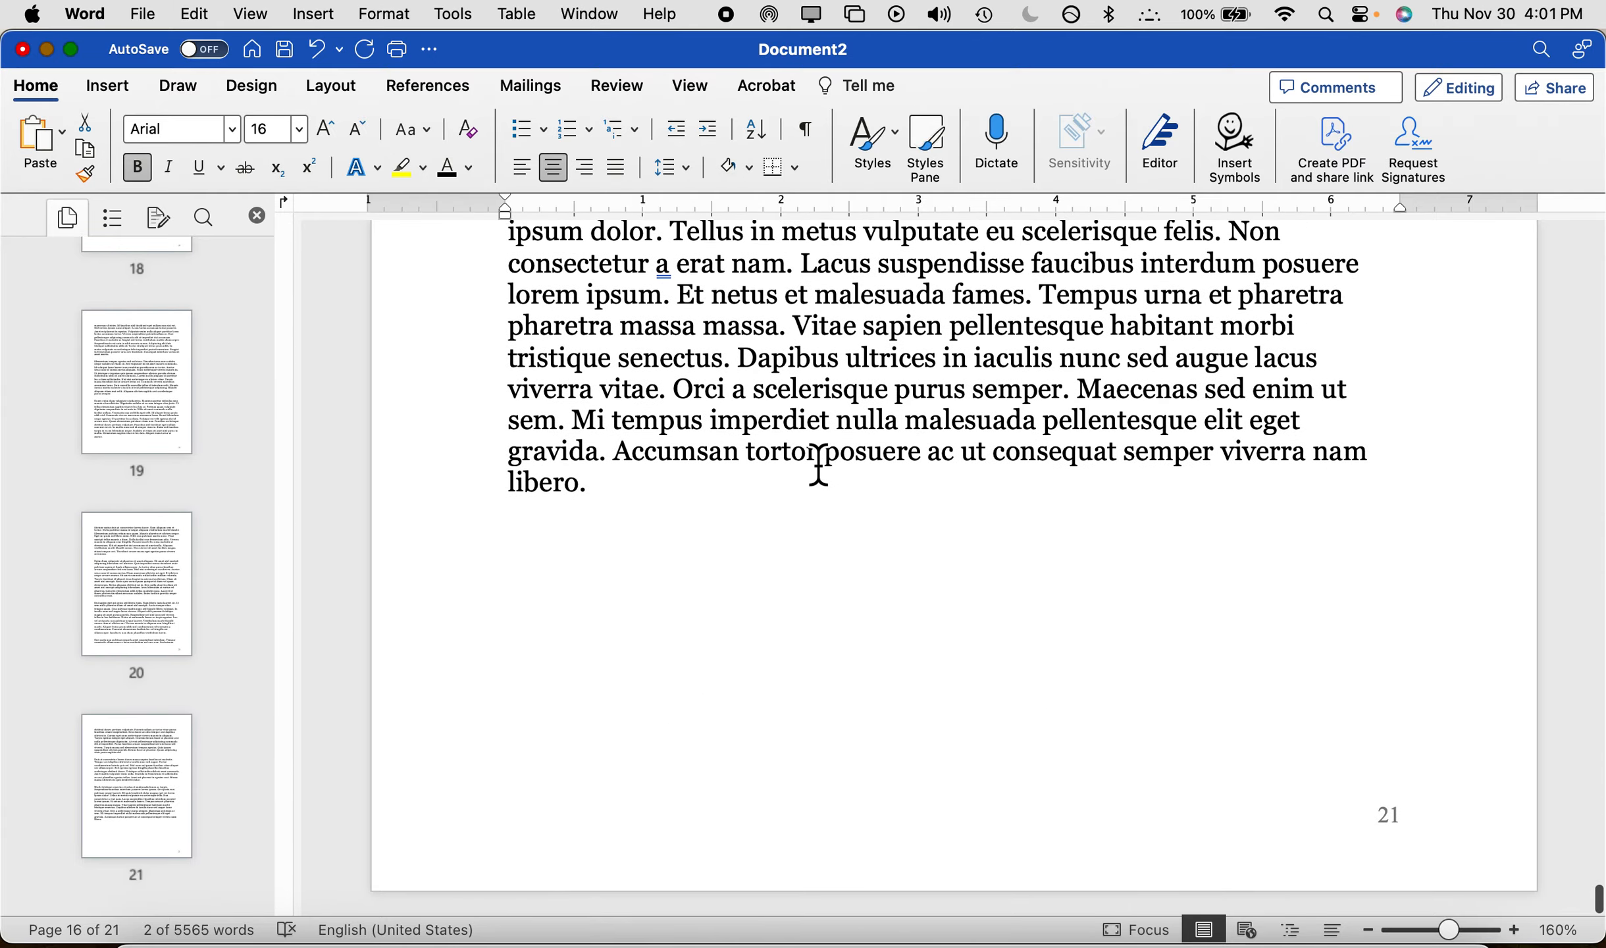
scroll(198, 526, "up", 20)
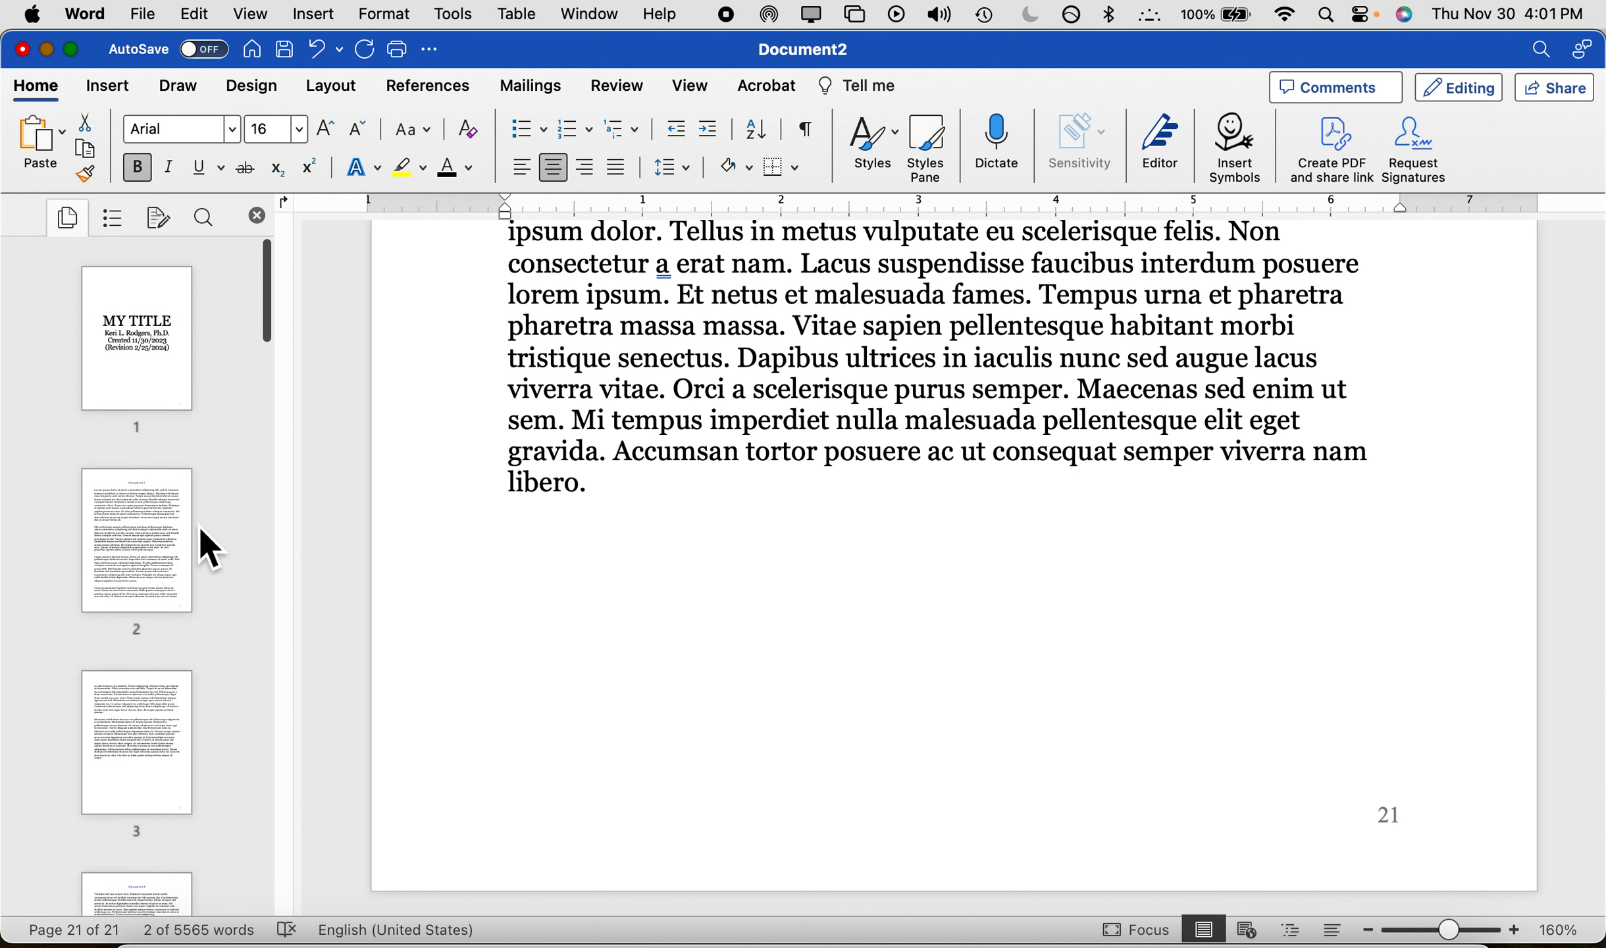
left_click(129, 374)
scroll(691, 773, "down", 15)
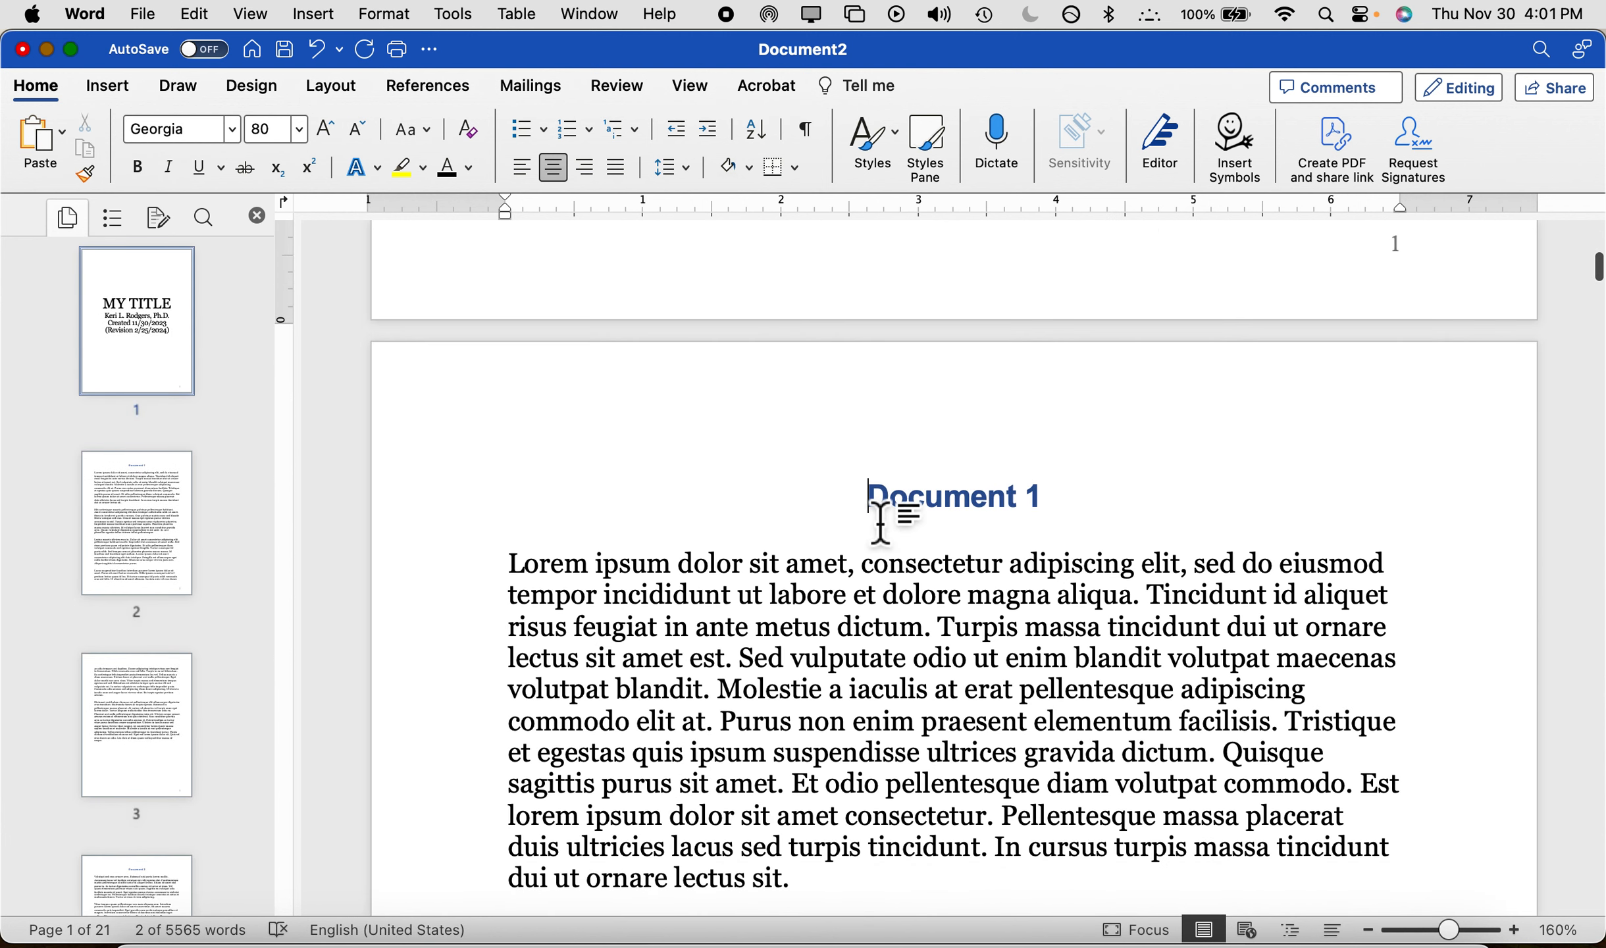
left_click(880, 520)
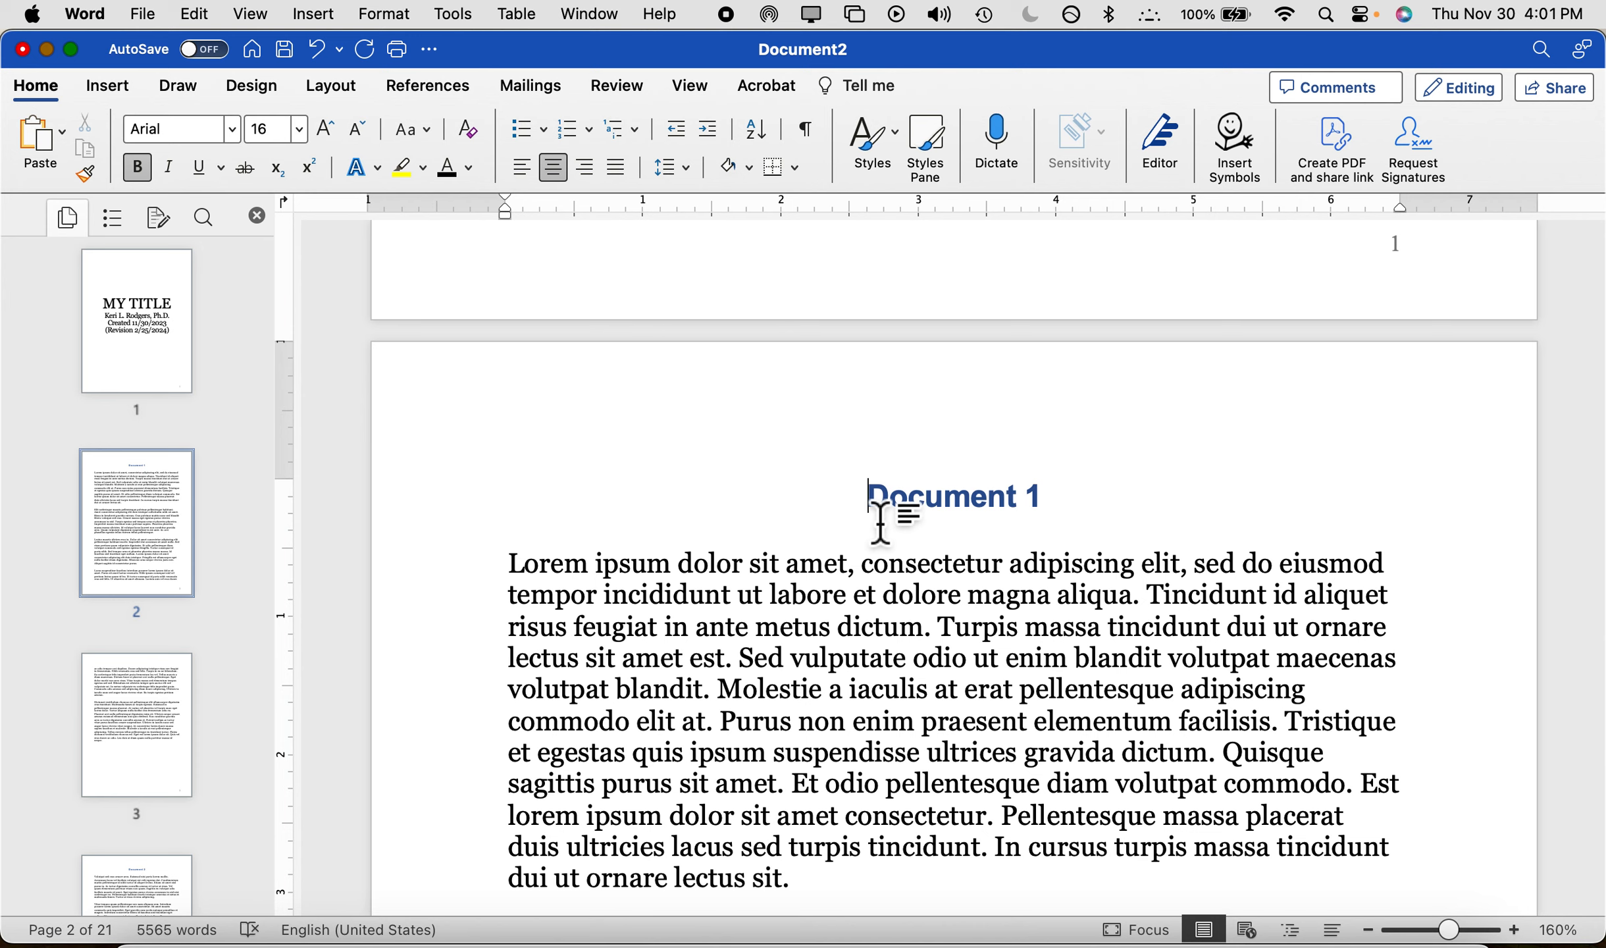
key("super+Return")
- Remove the page break before "Document 1" and enter "Table of Contents" on the empty line above that heading
scroll(846, 505, "up", 1)
scroll(846, 505, "up", 3)
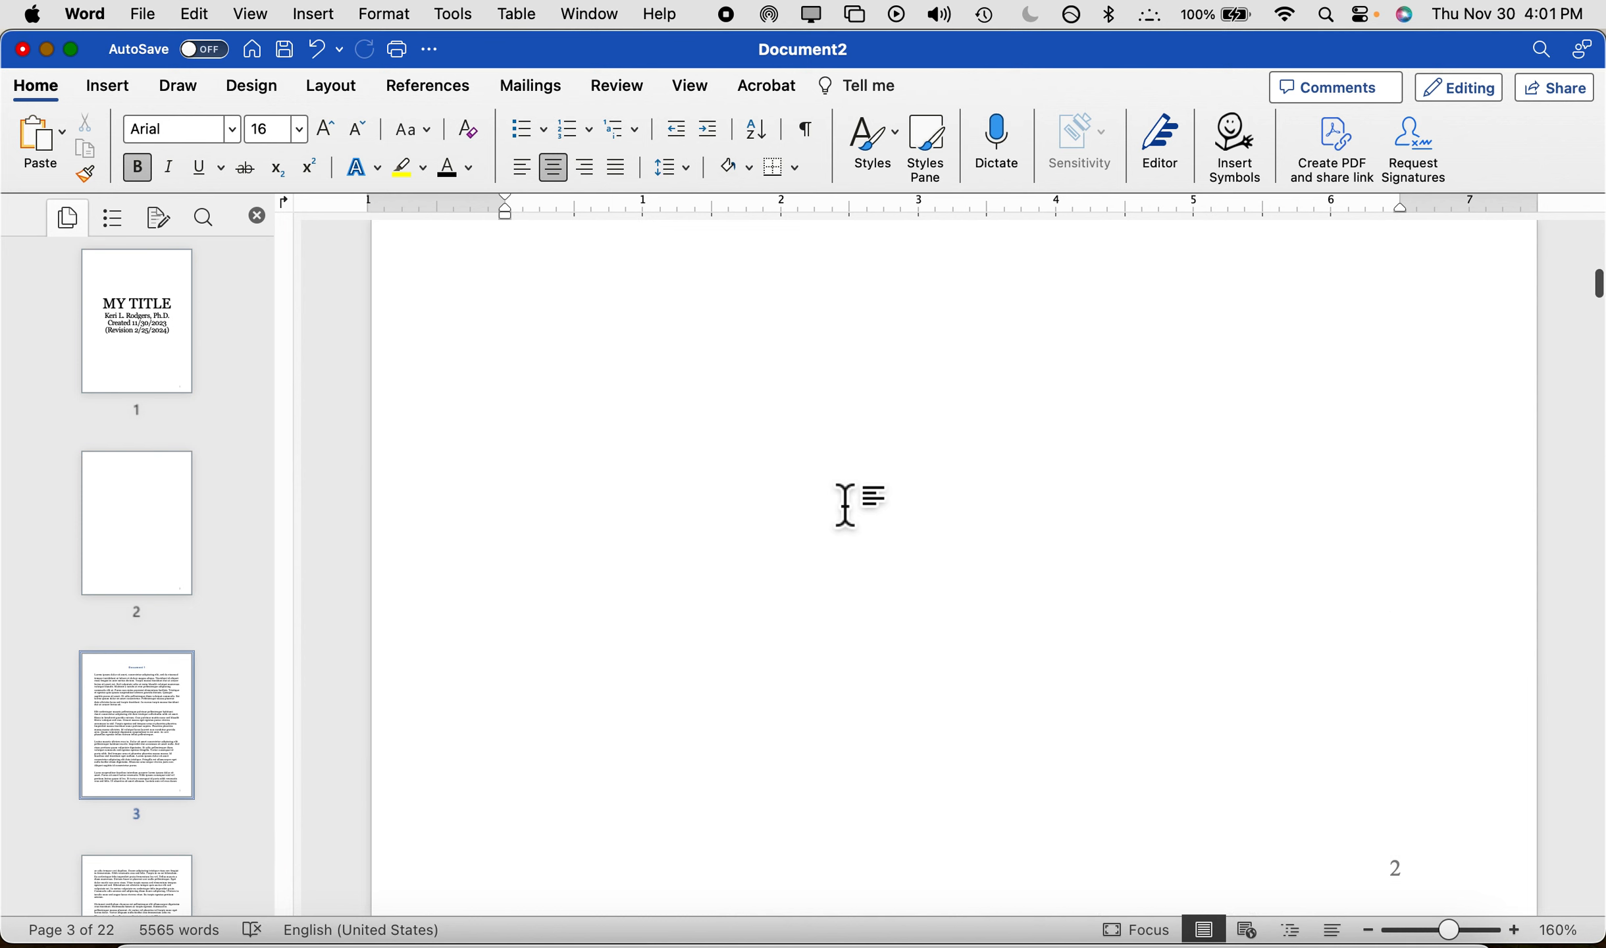
left_click(845, 505)
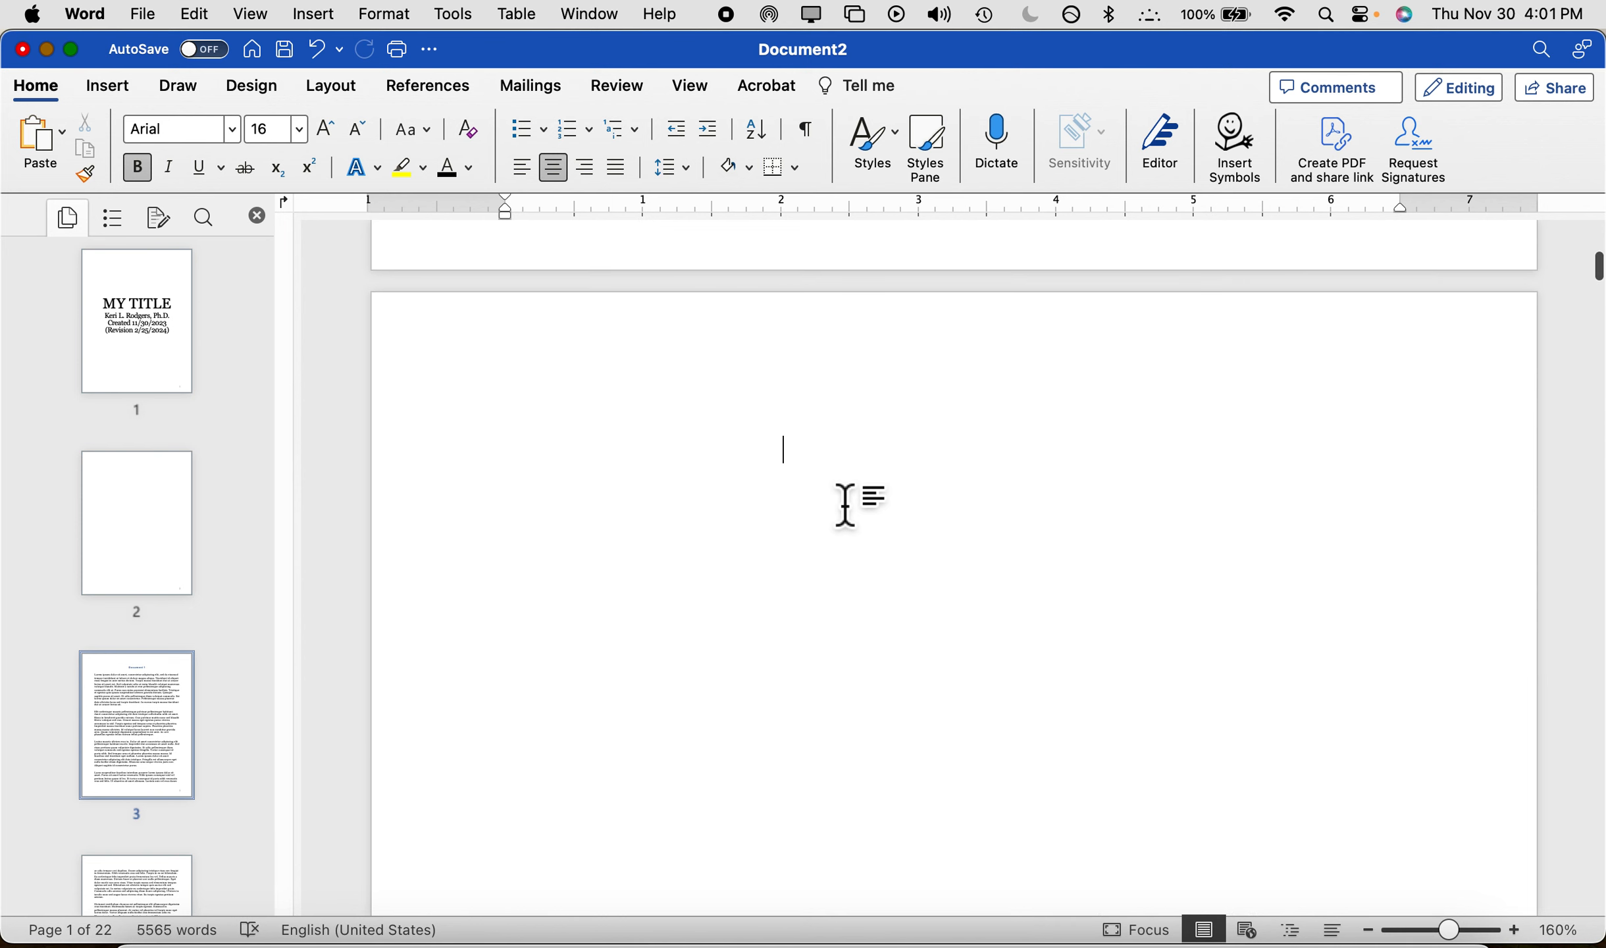
key("BackSpace")
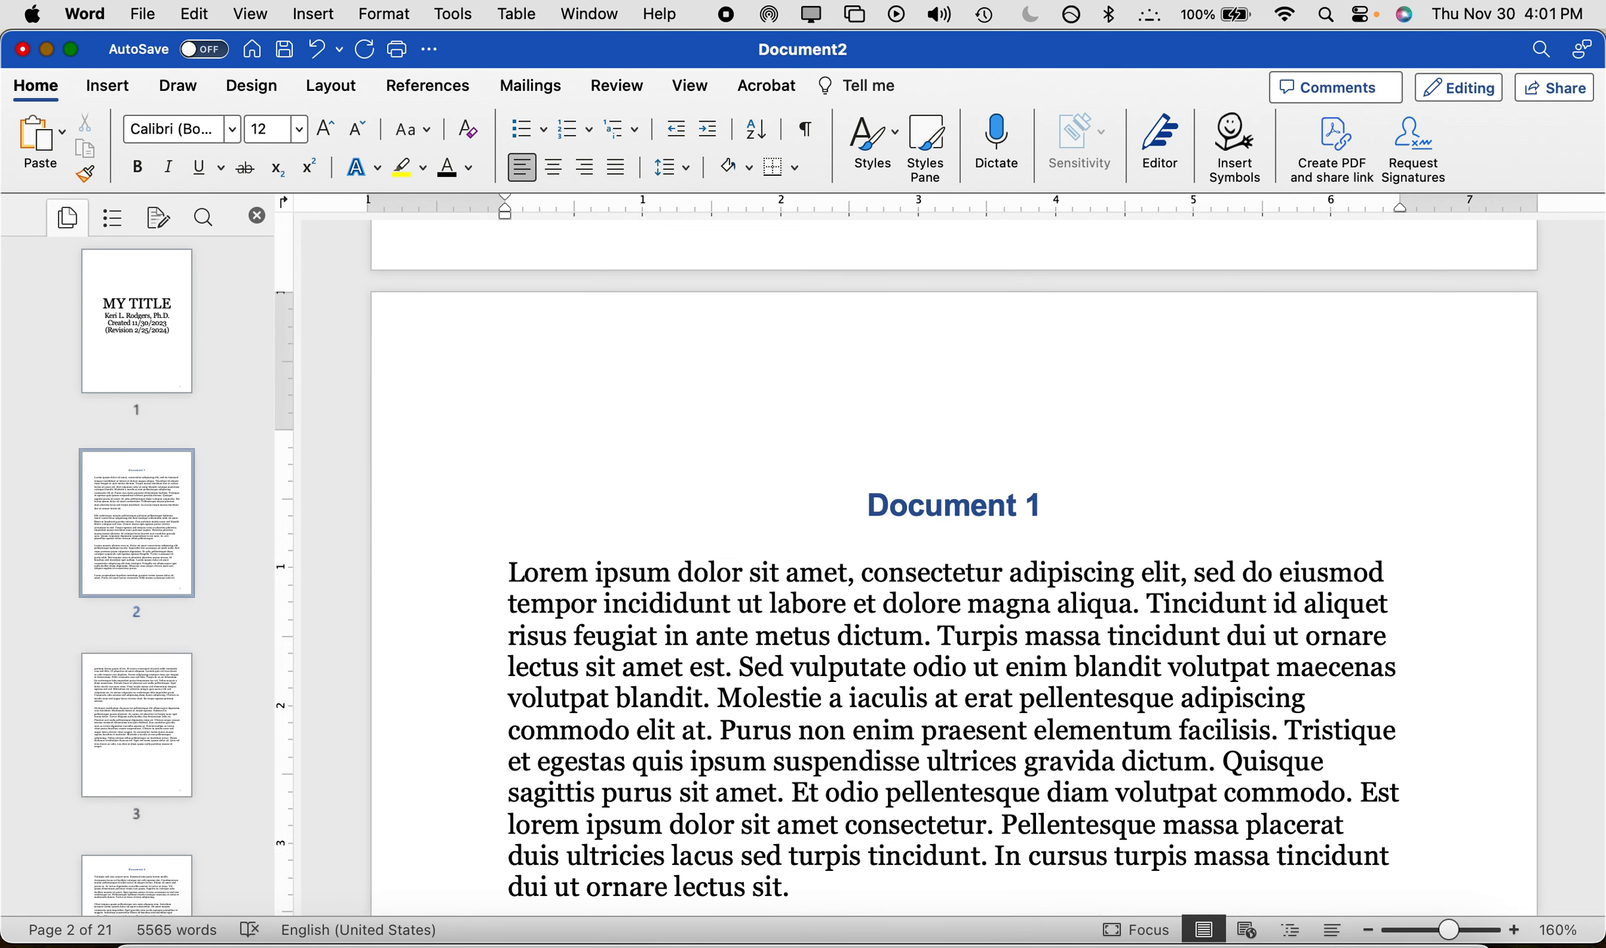
type("Table of Contents")
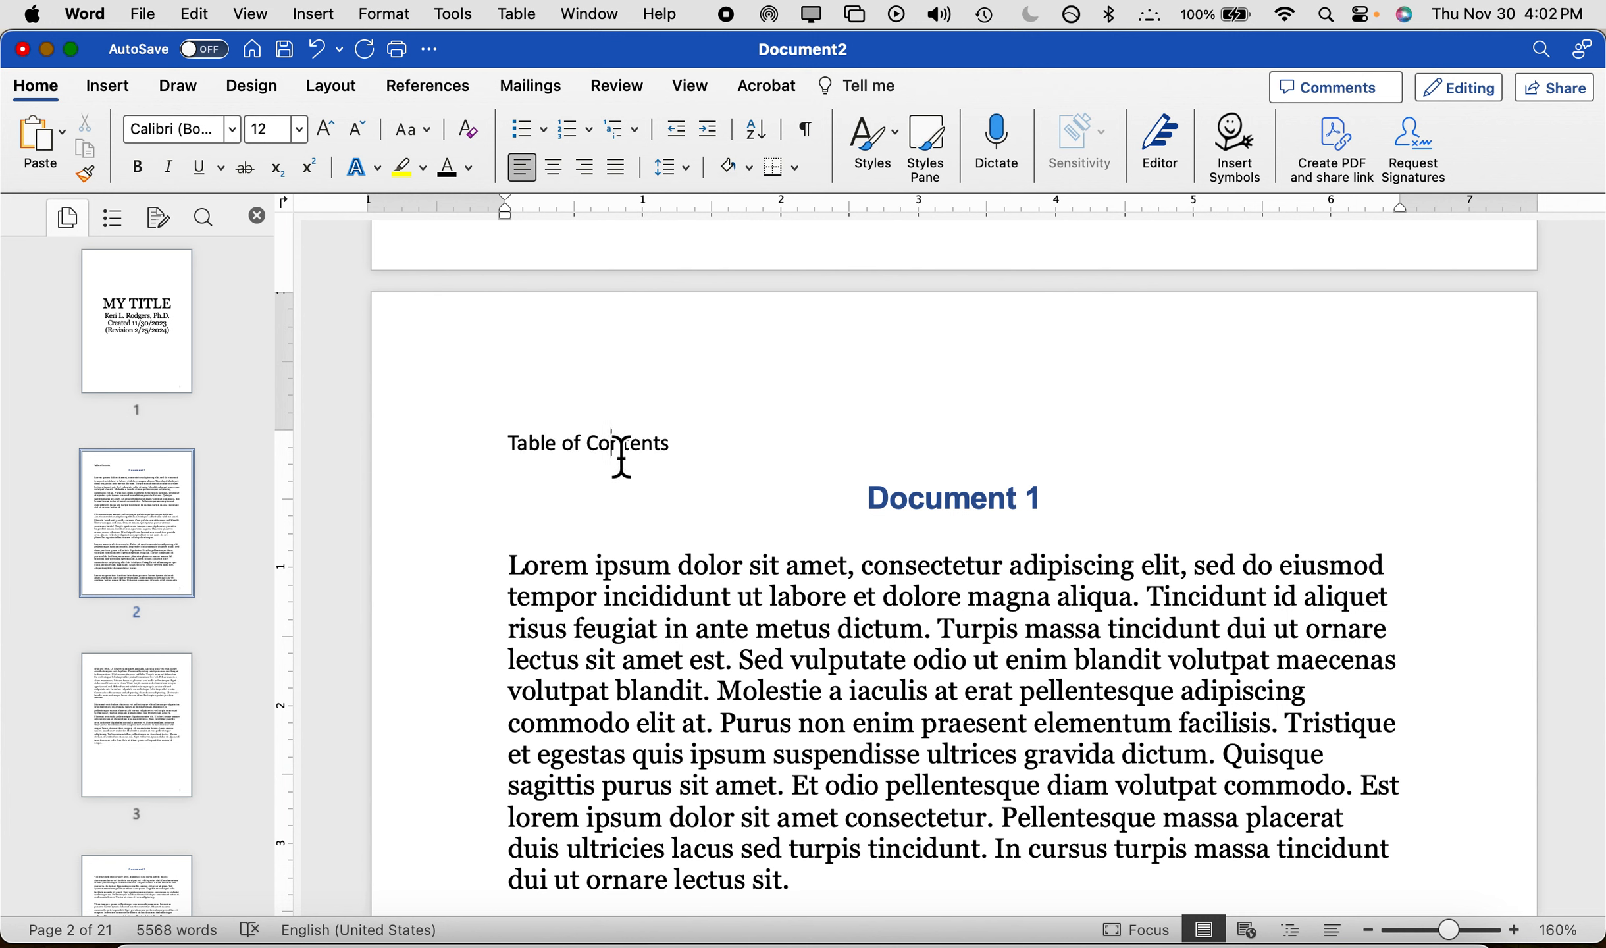
- Apply the Heading 1 style to the "Table of Contents" line on page 2
triple_click(622, 455)
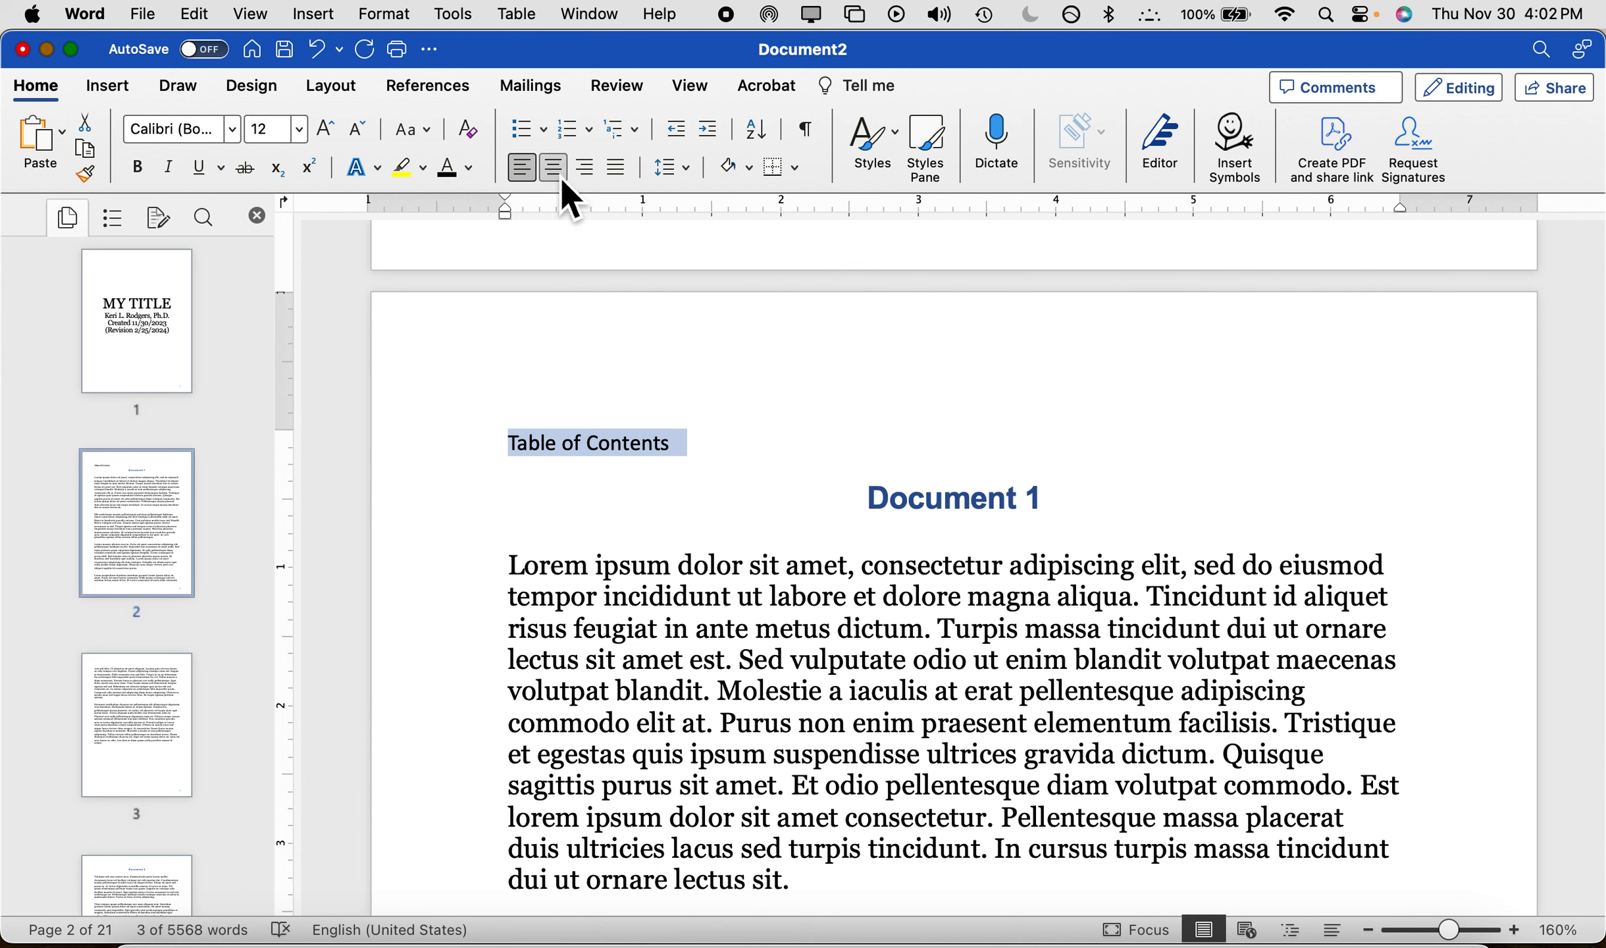
left_click(899, 160)
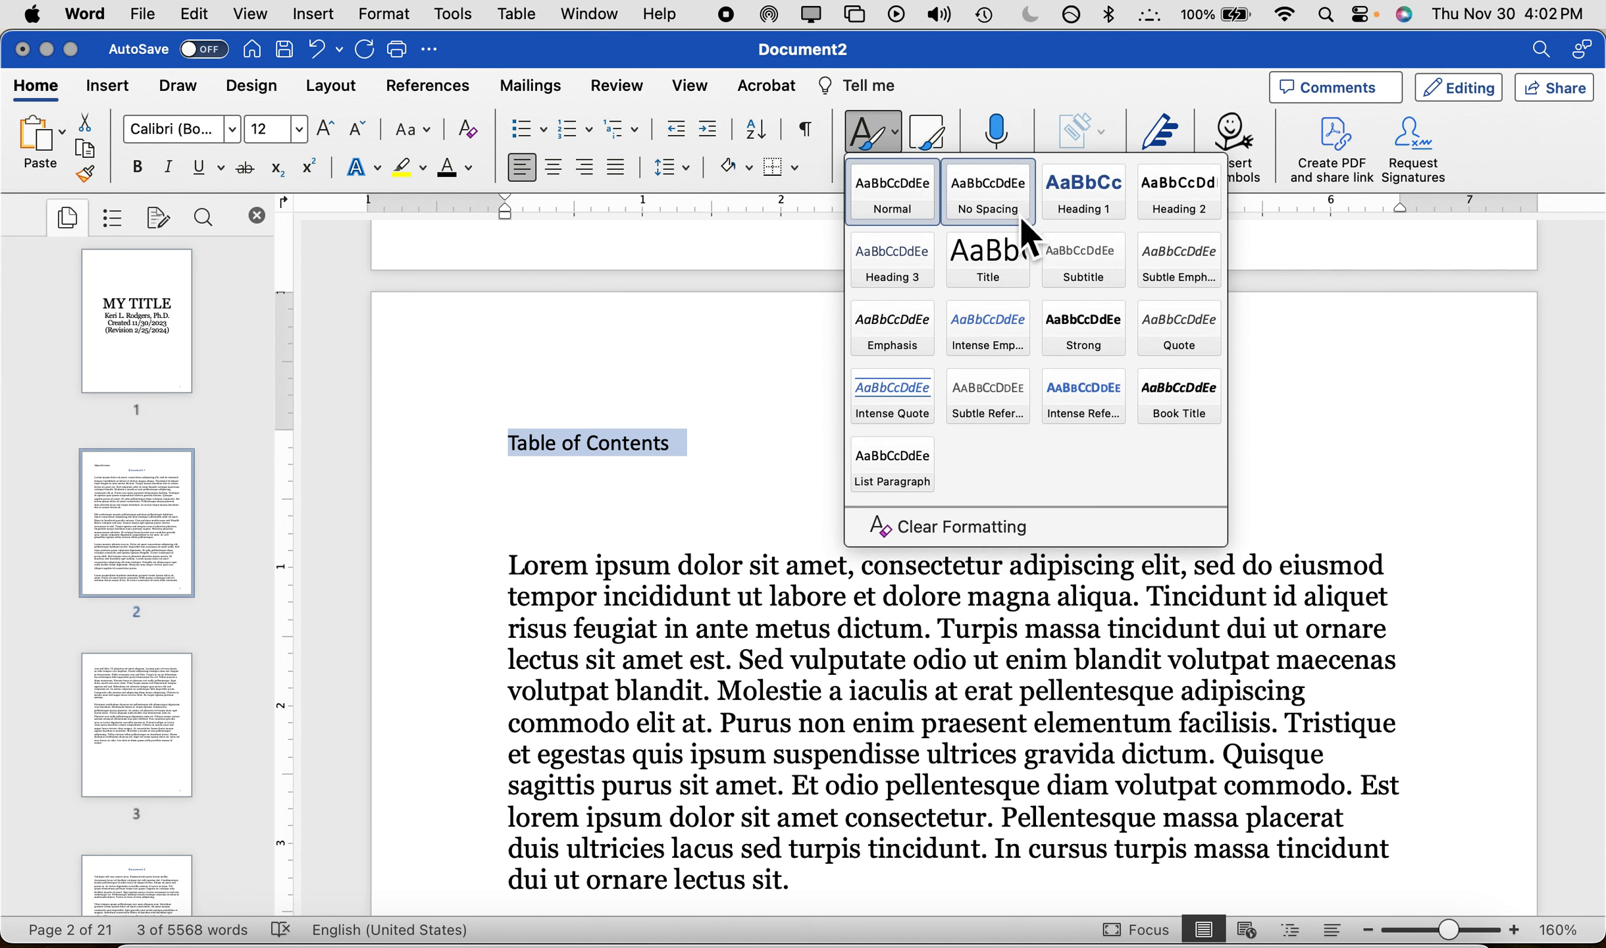
left_click(1089, 207)
- Try moving "Document 1" to its own page with a page break after the "Table of Contents" heading, and undo the break
left_click(873, 515)
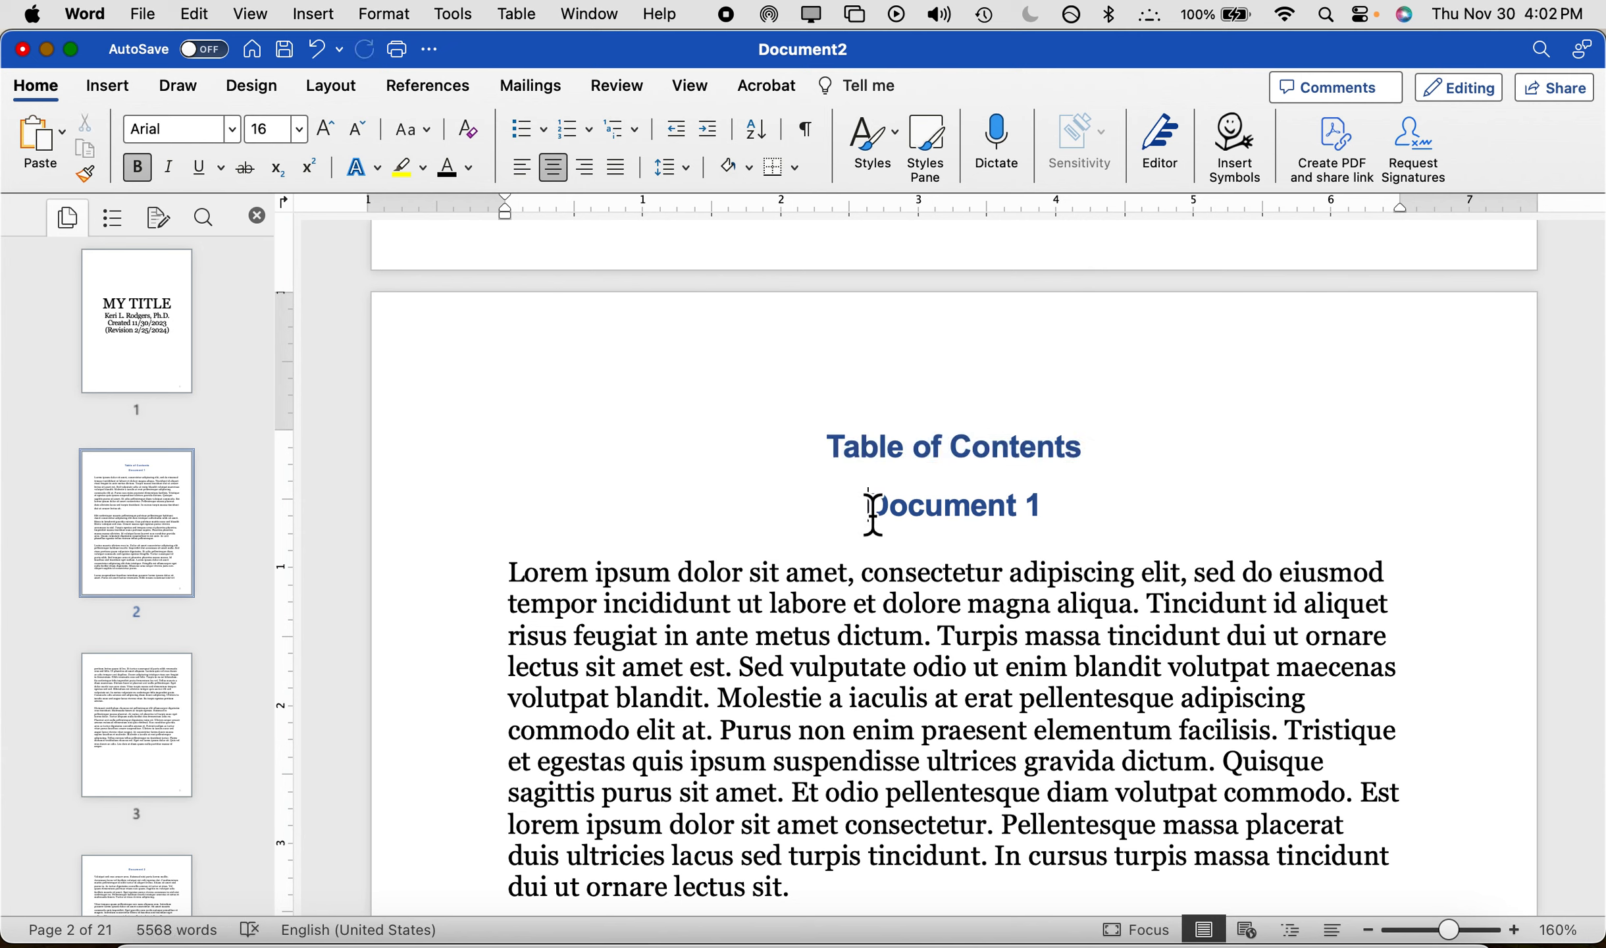
key("super+Return")
scroll(1011, 294, "up", 5)
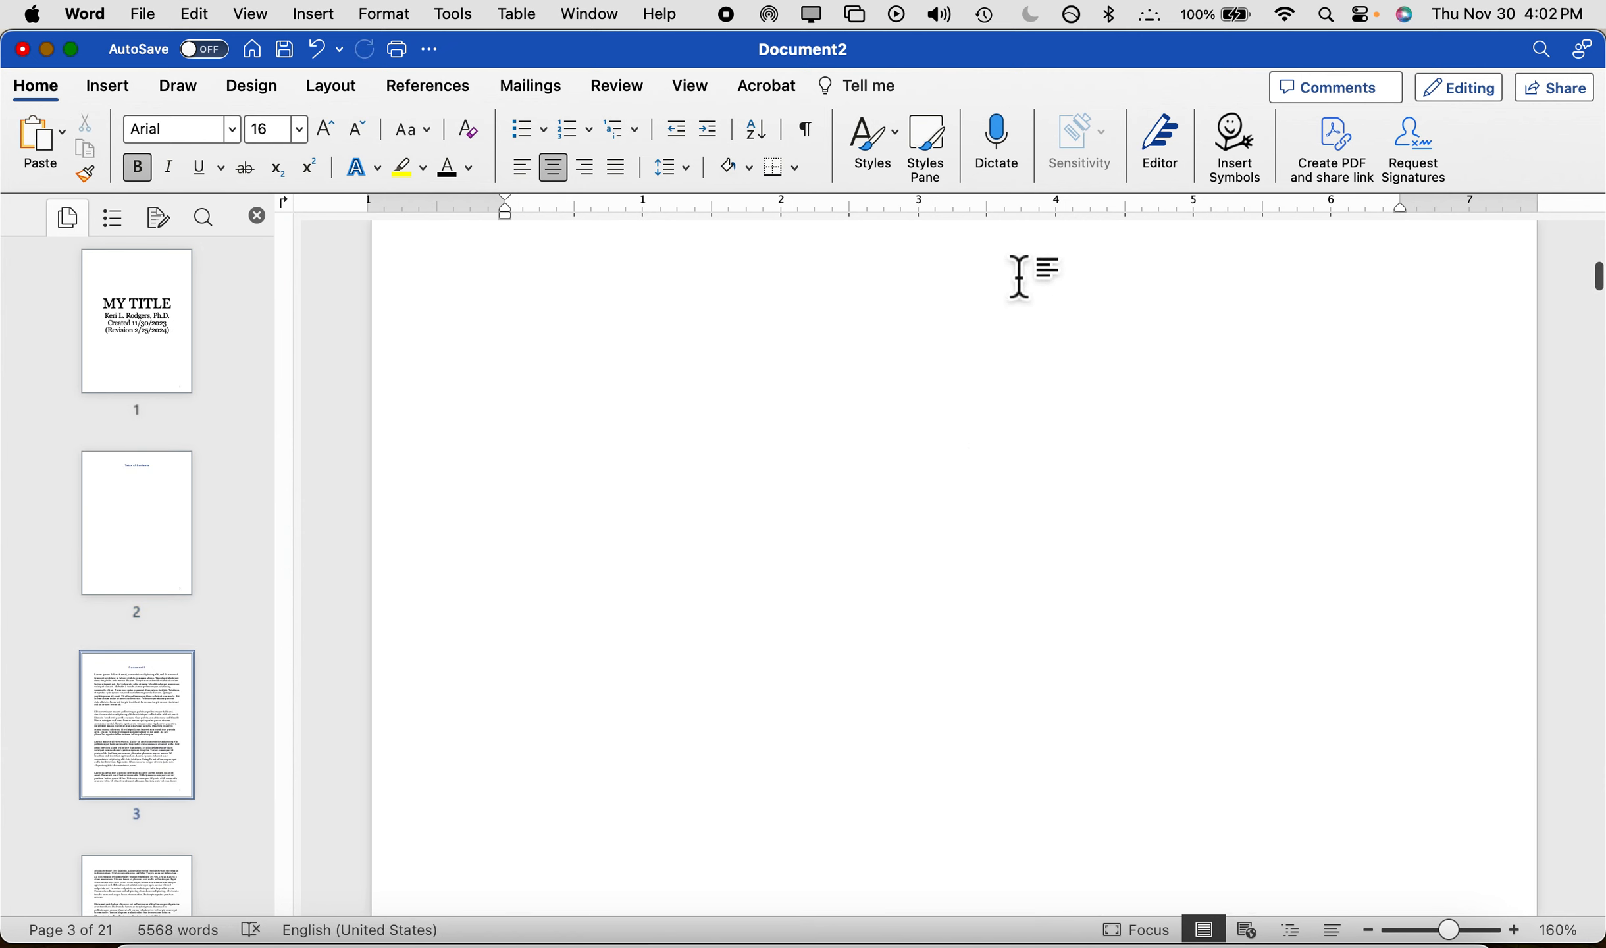
scroll(1021, 275, "up", 3)
left_click(1037, 460)
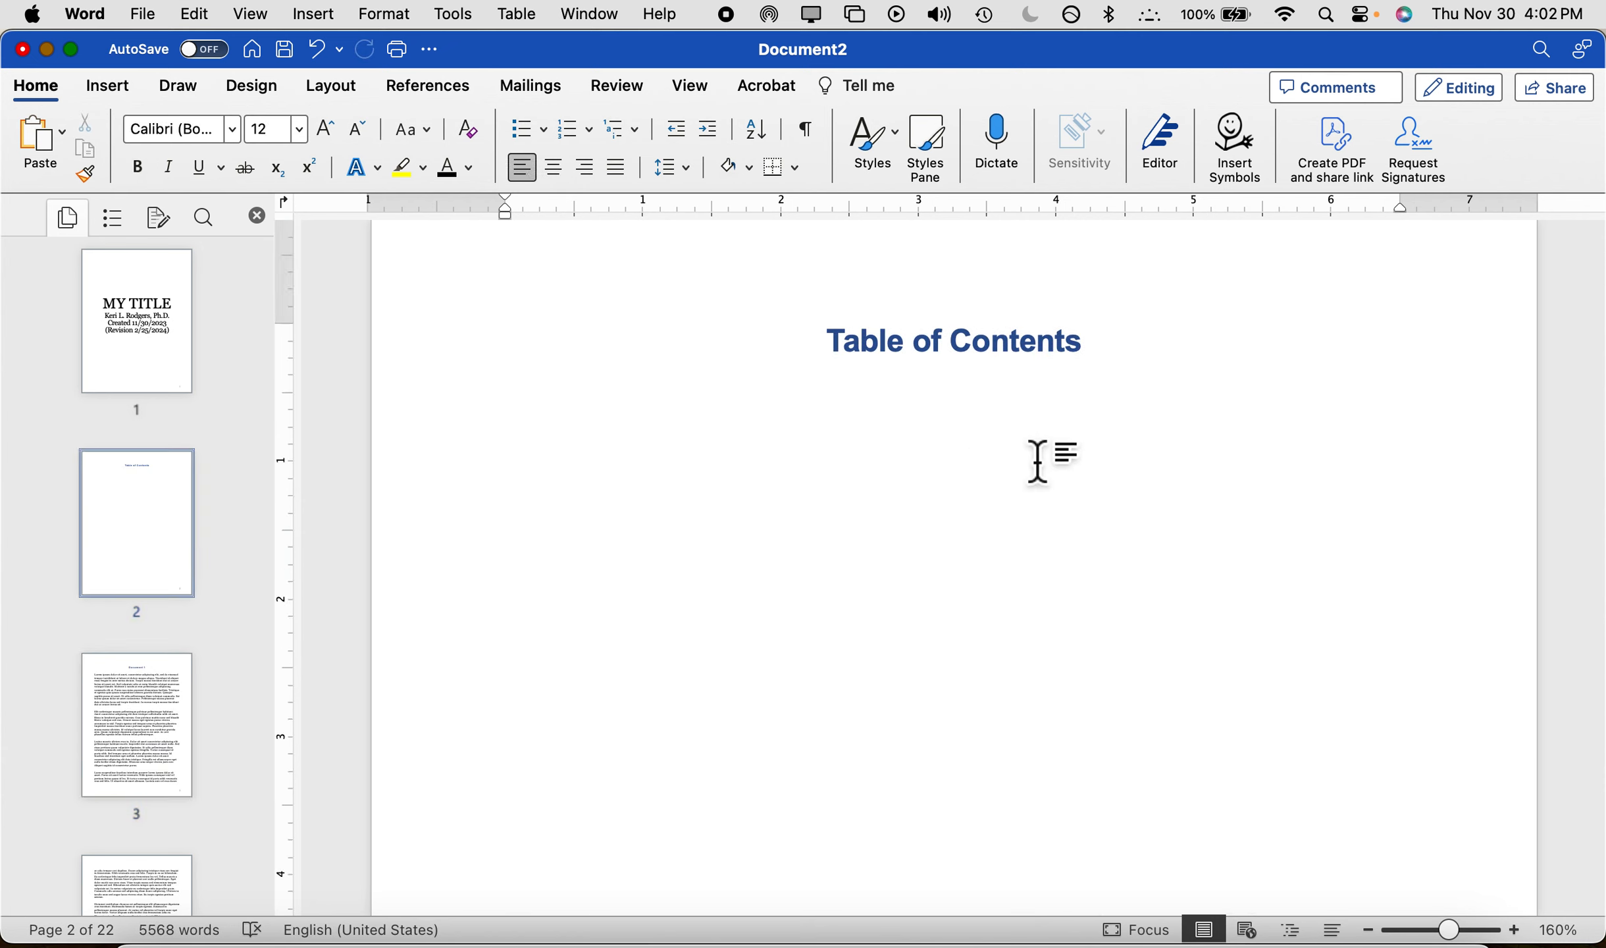
key("super+z")
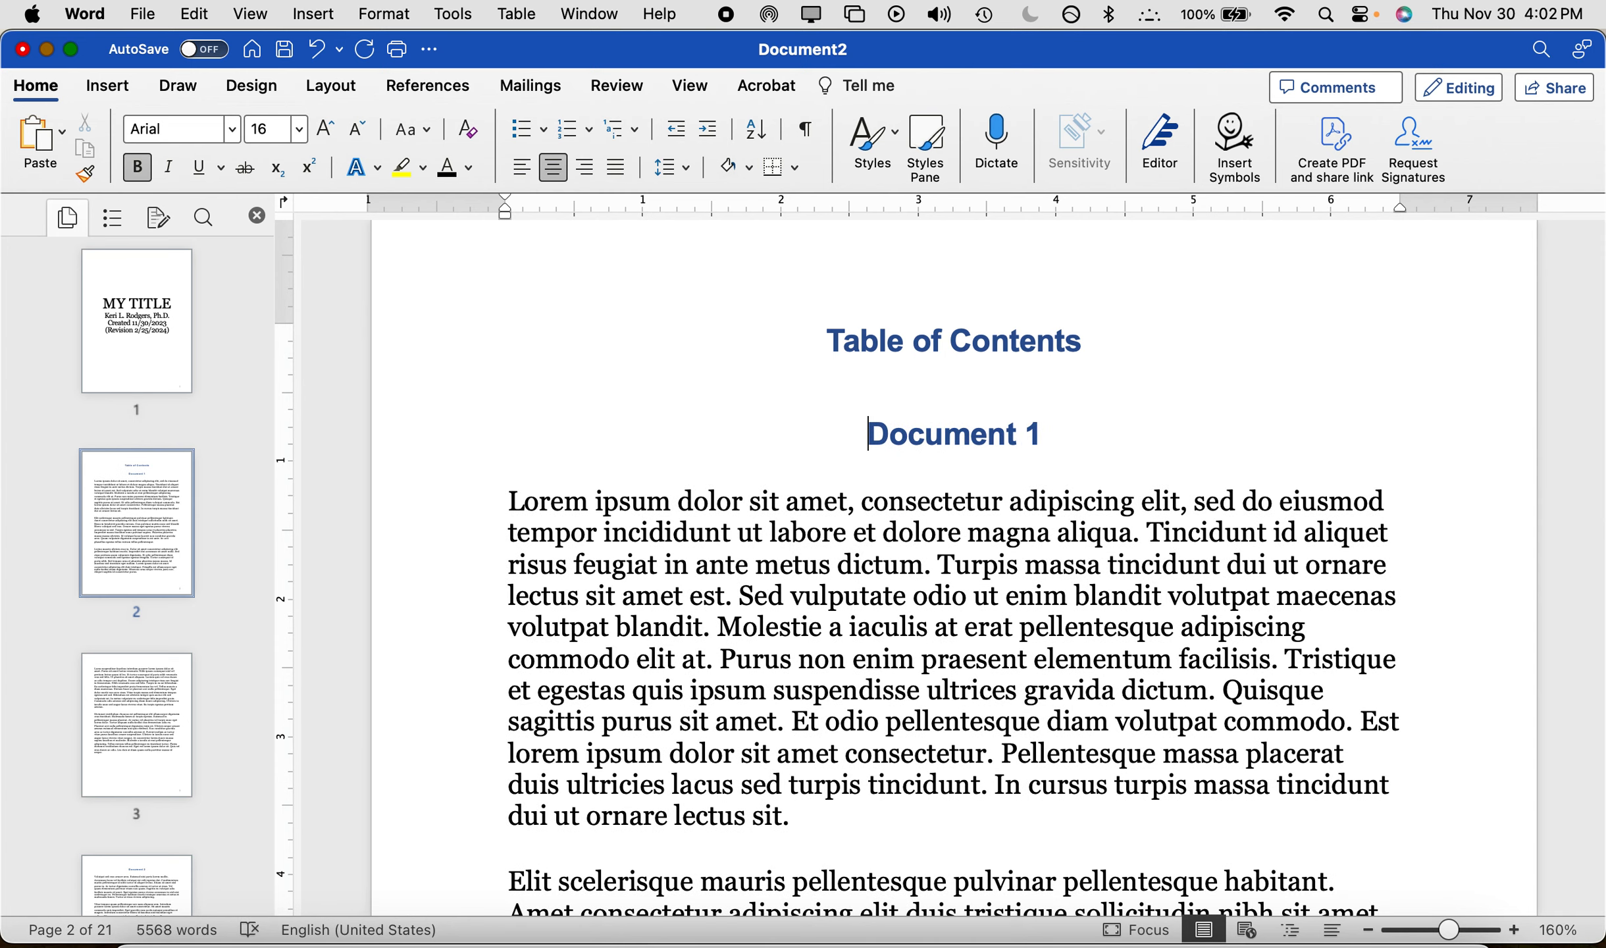
- Insert a page break before "Document 1" and place the cursor on the empty line below the "Table of Contents" heading
key("super+Return")
key("Up")
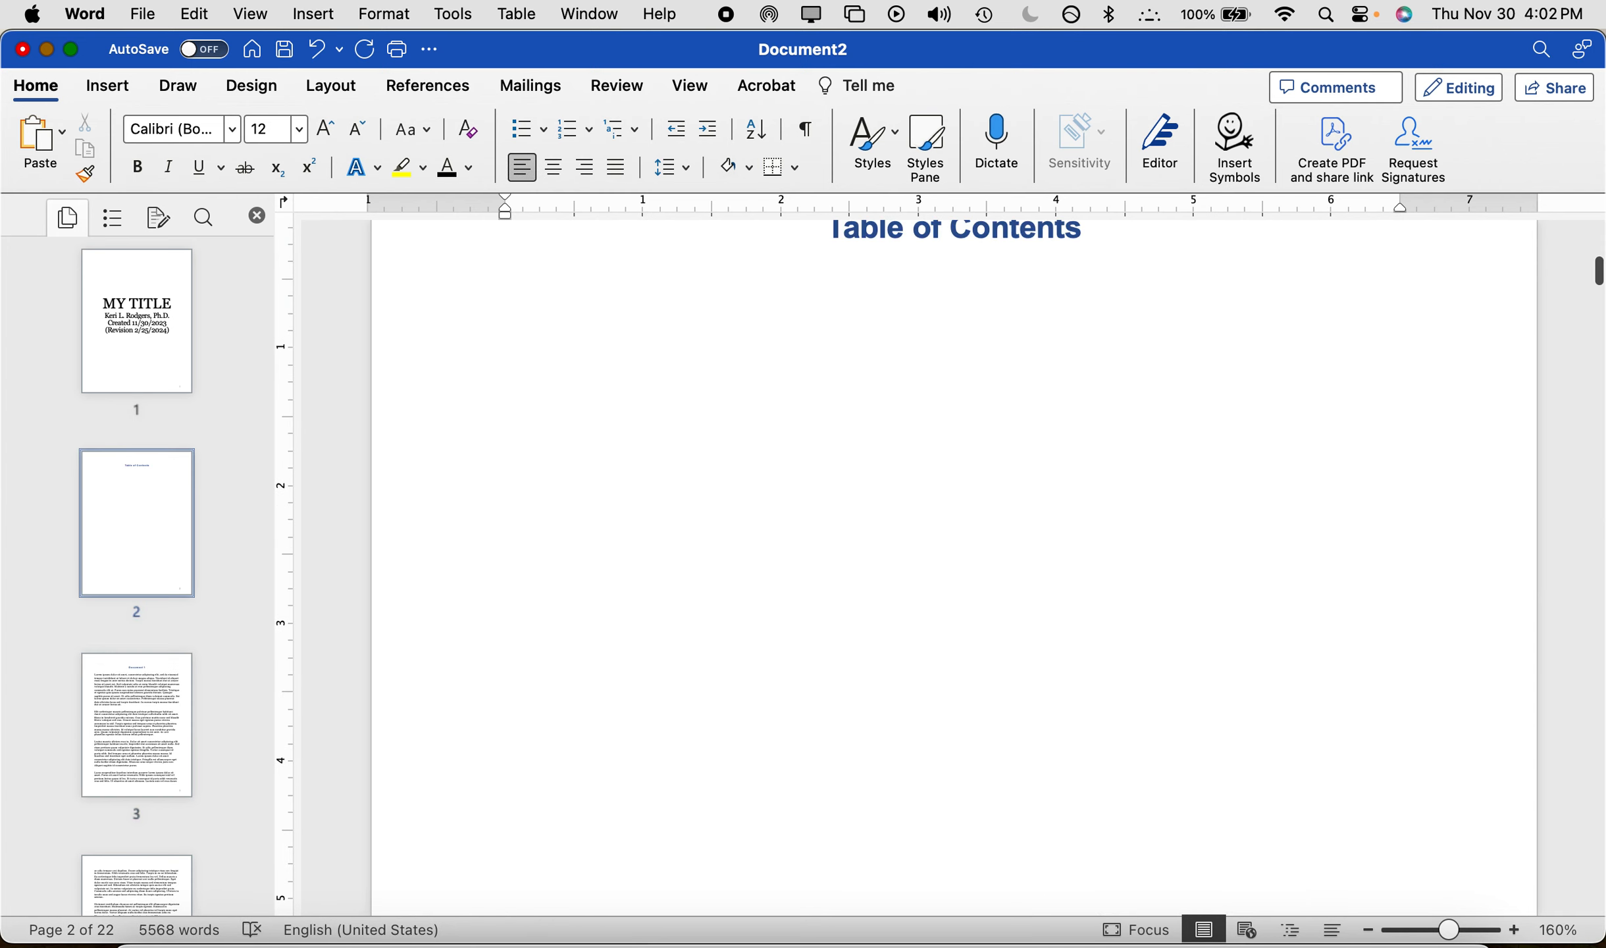
scroll(954, 566, "up", 5)
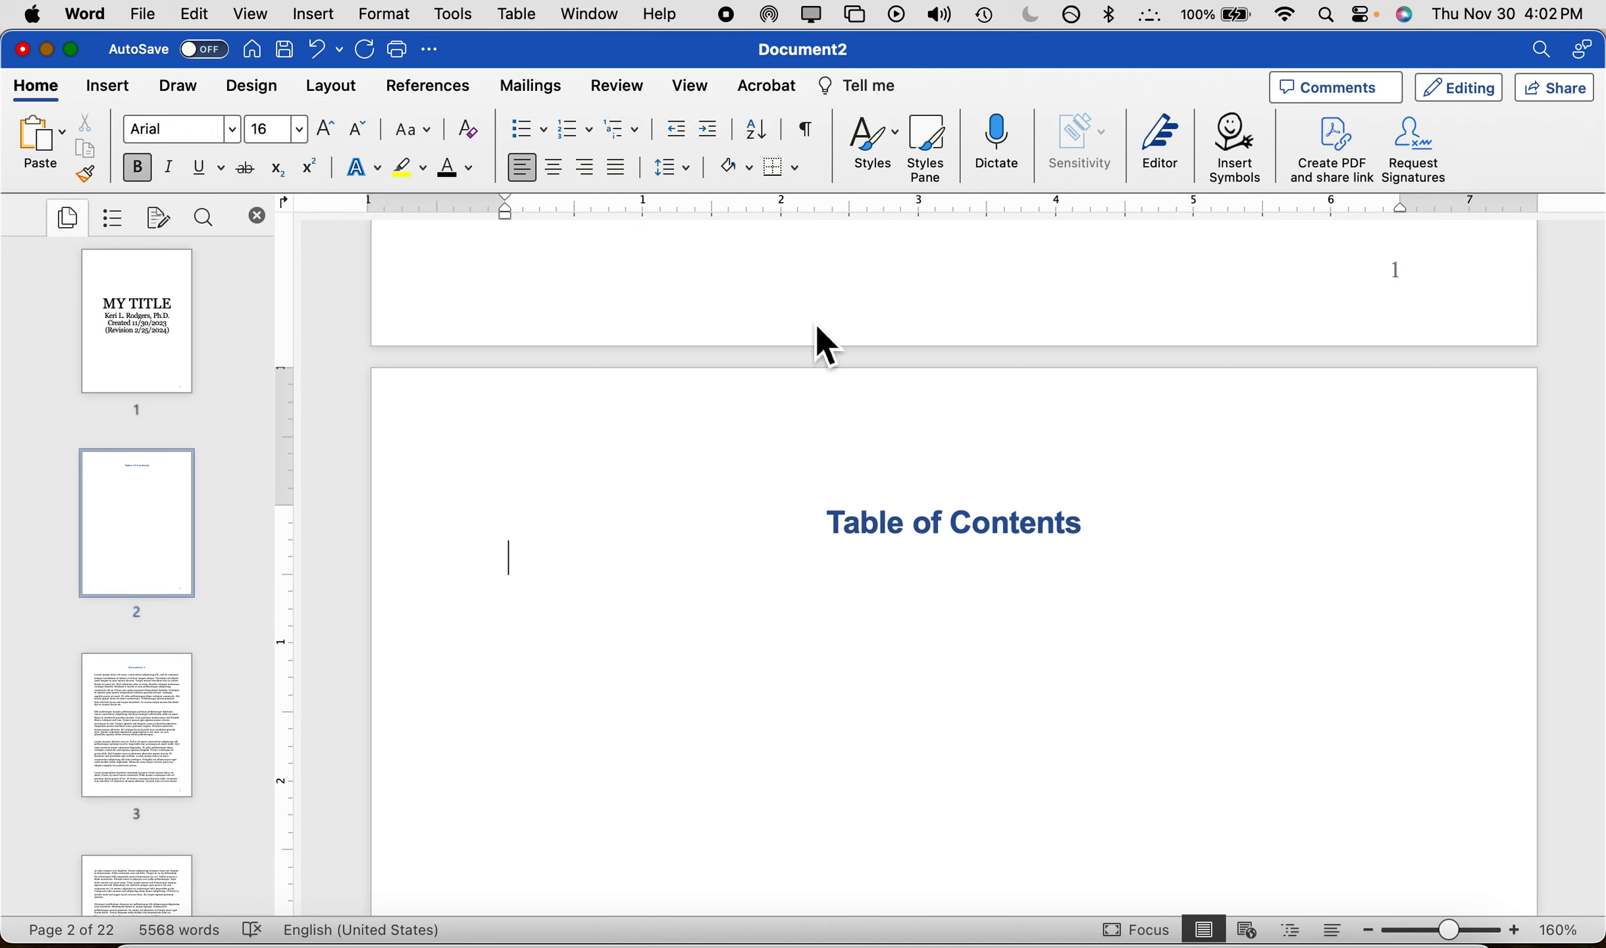
- Insert an automatic table of contents in the Classic style below the "Table of Contents" heading
left_click(424, 89)
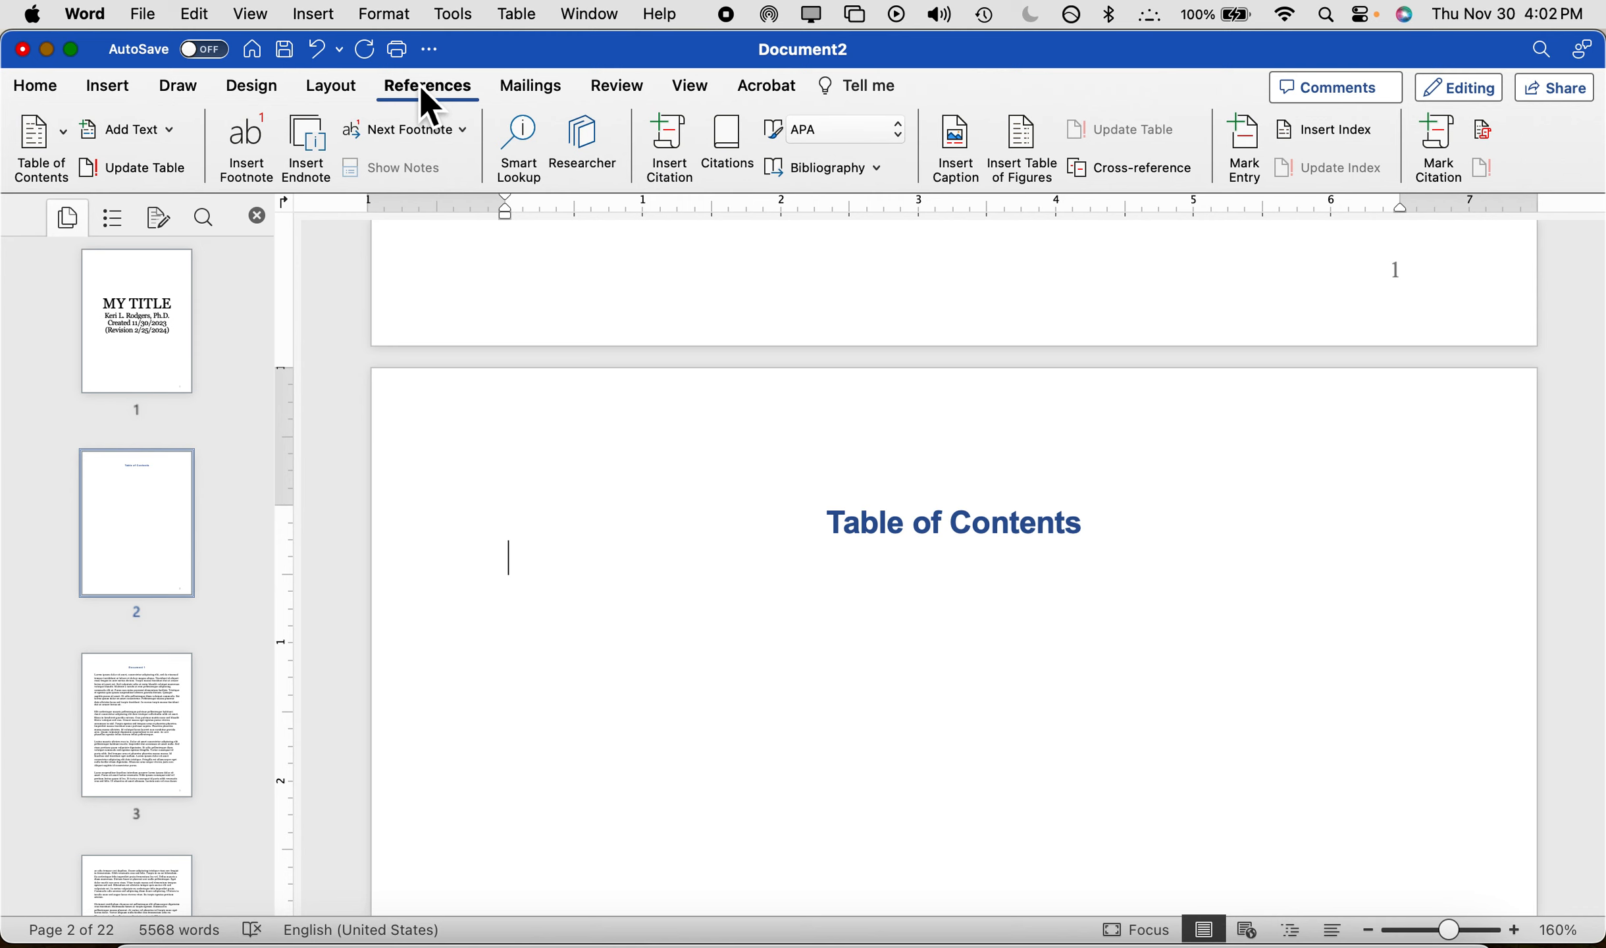
left_click(74, 145)
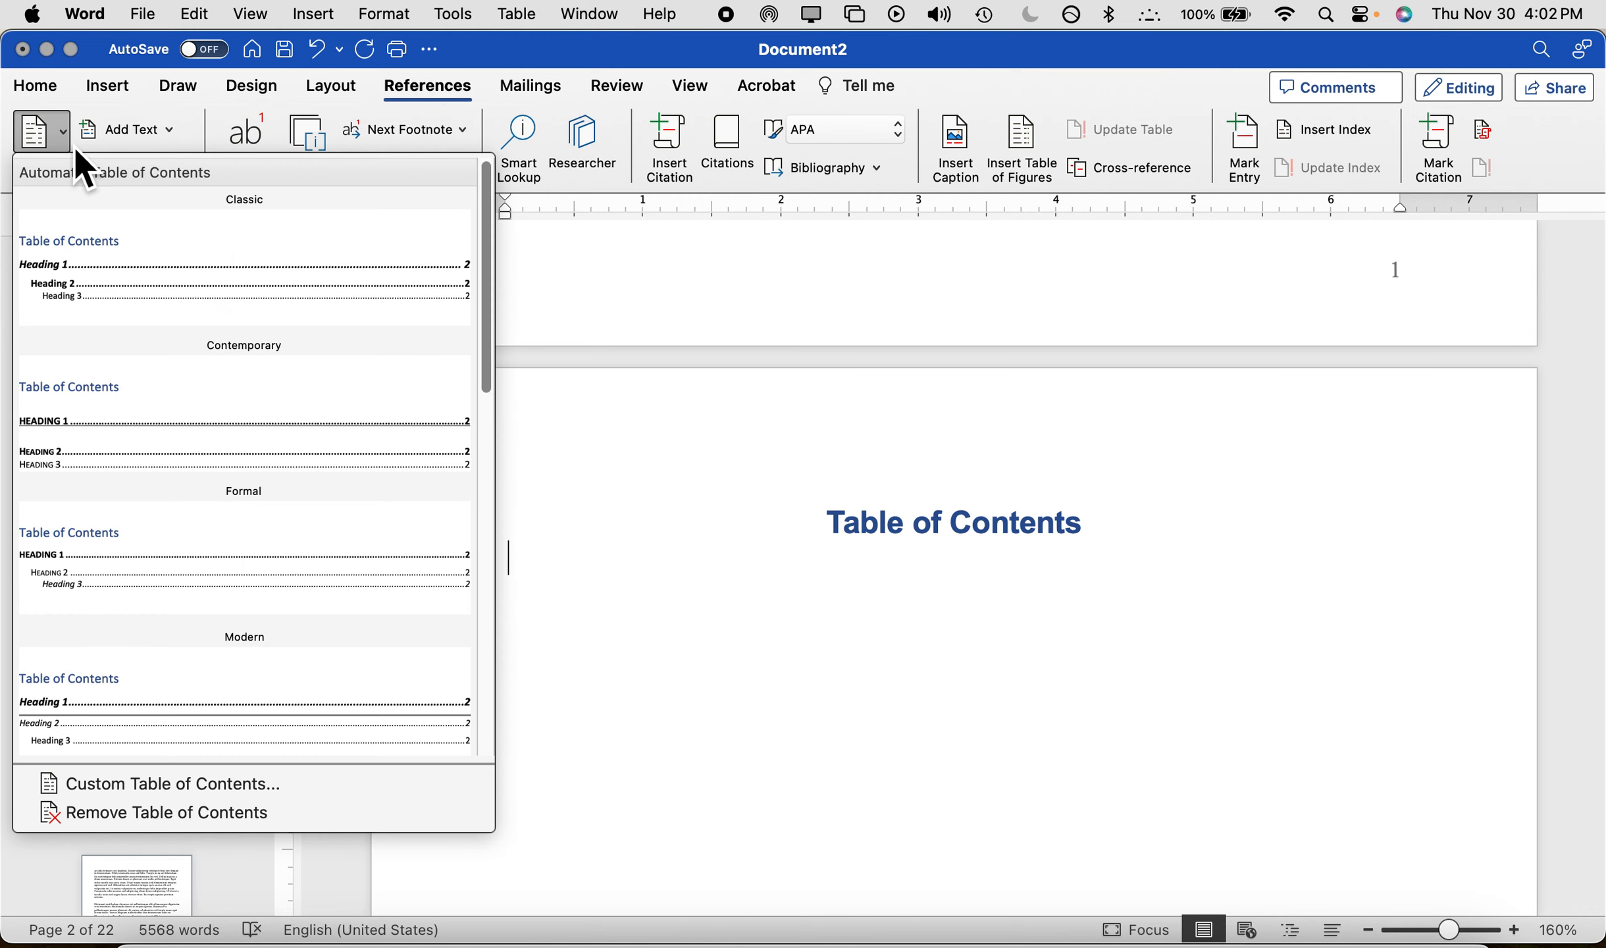
left_click(47, 127)
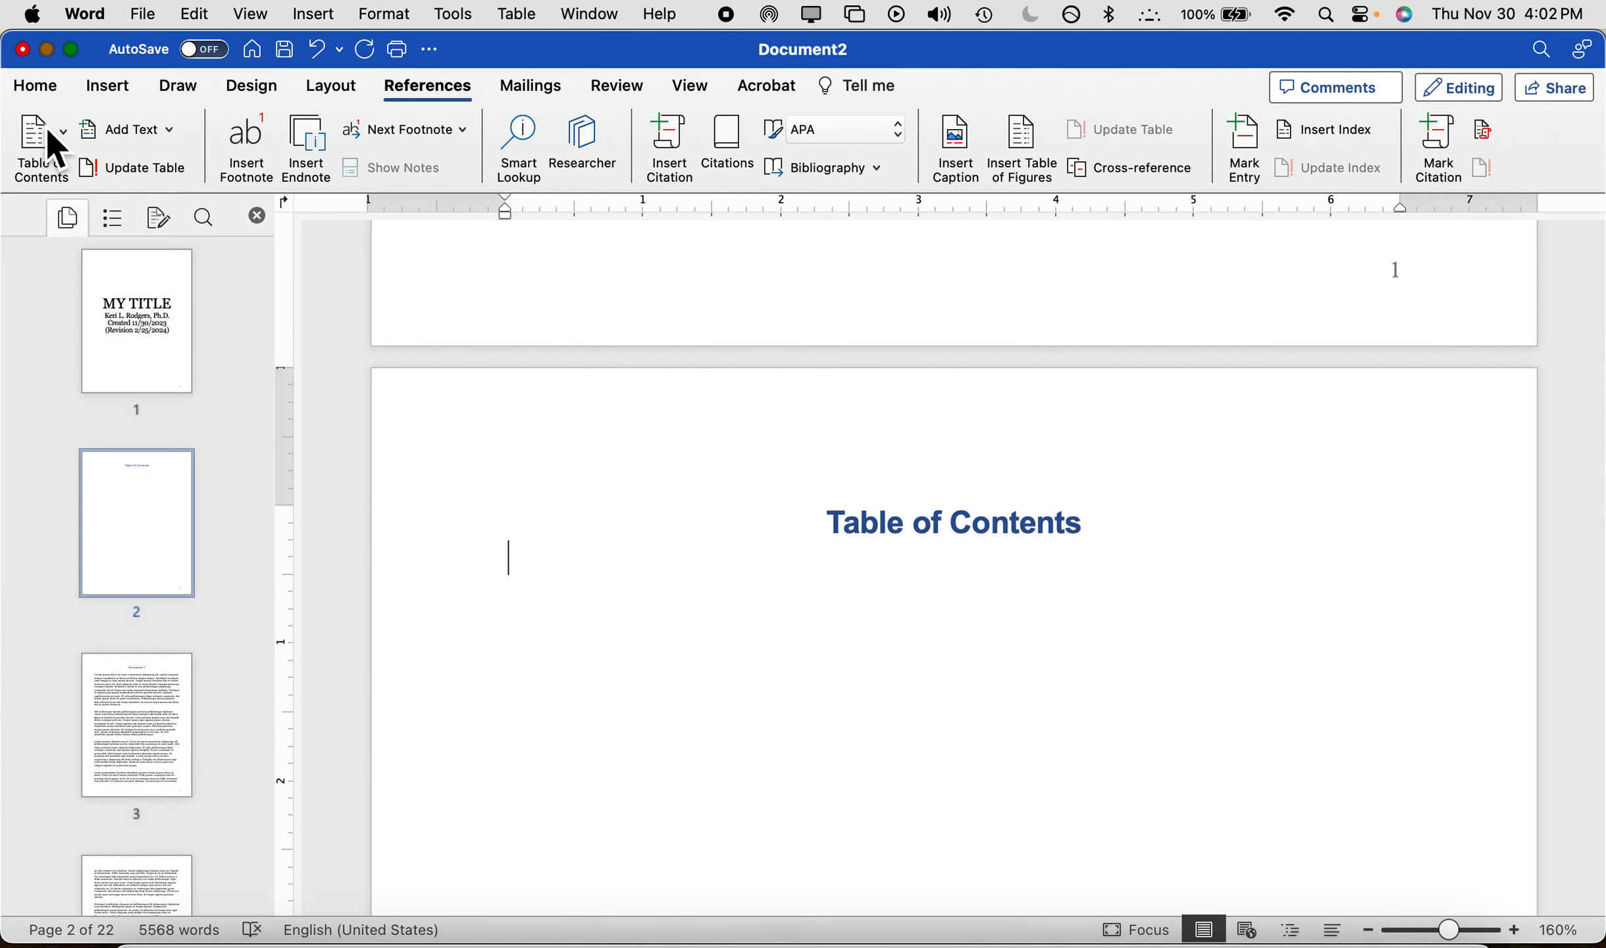
left_click(47, 129)
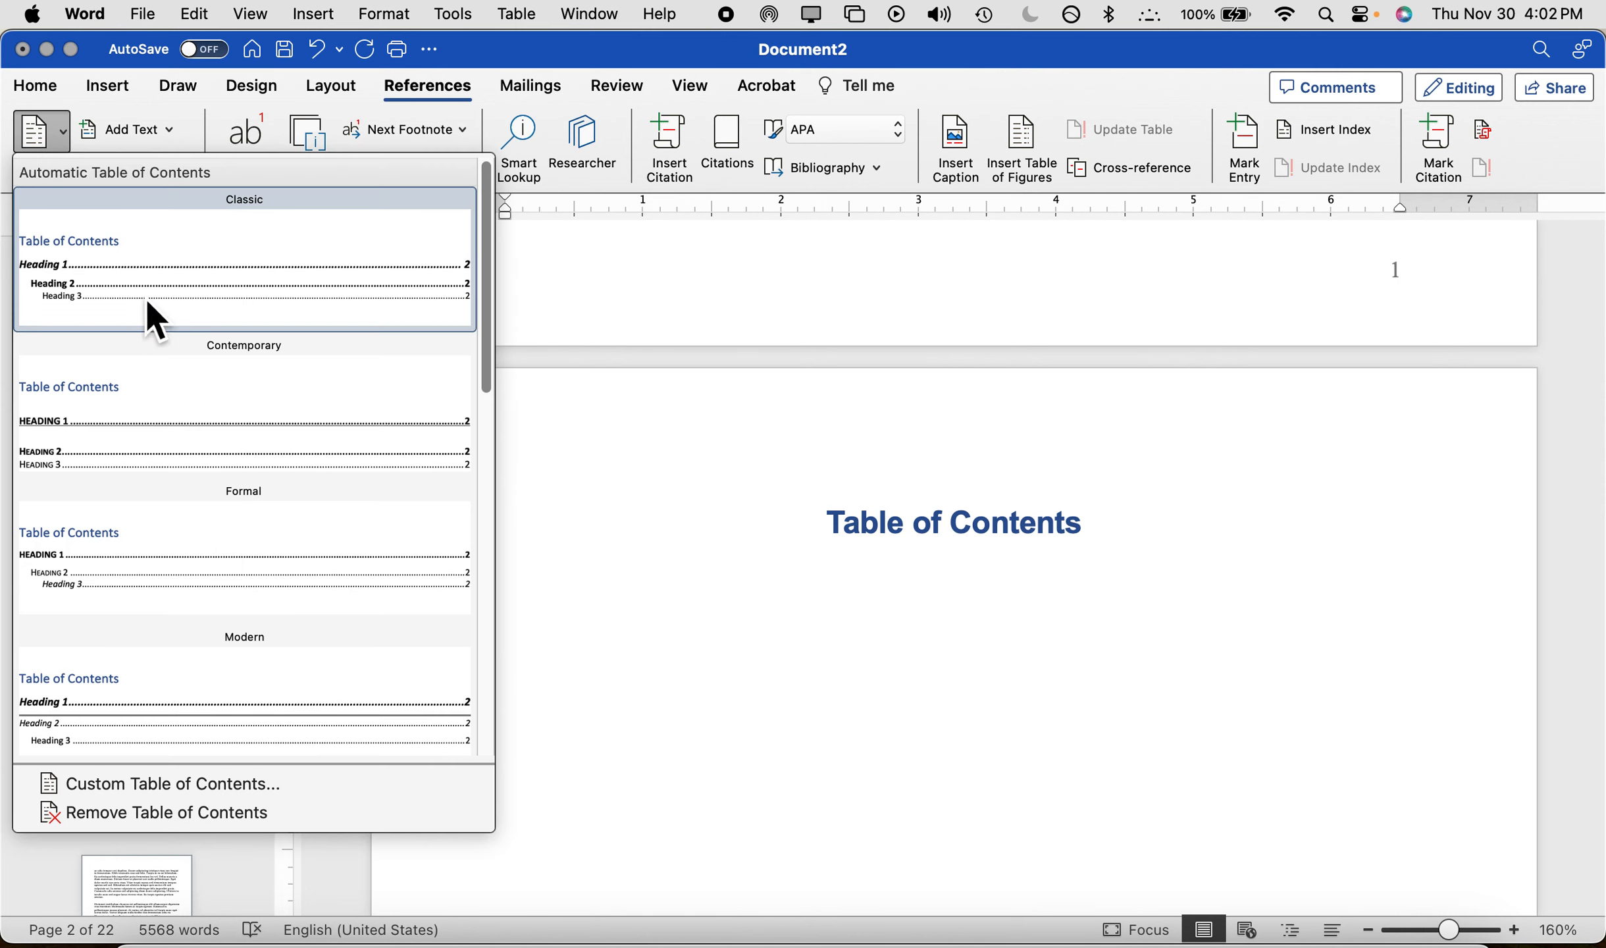
left_click(149, 301)
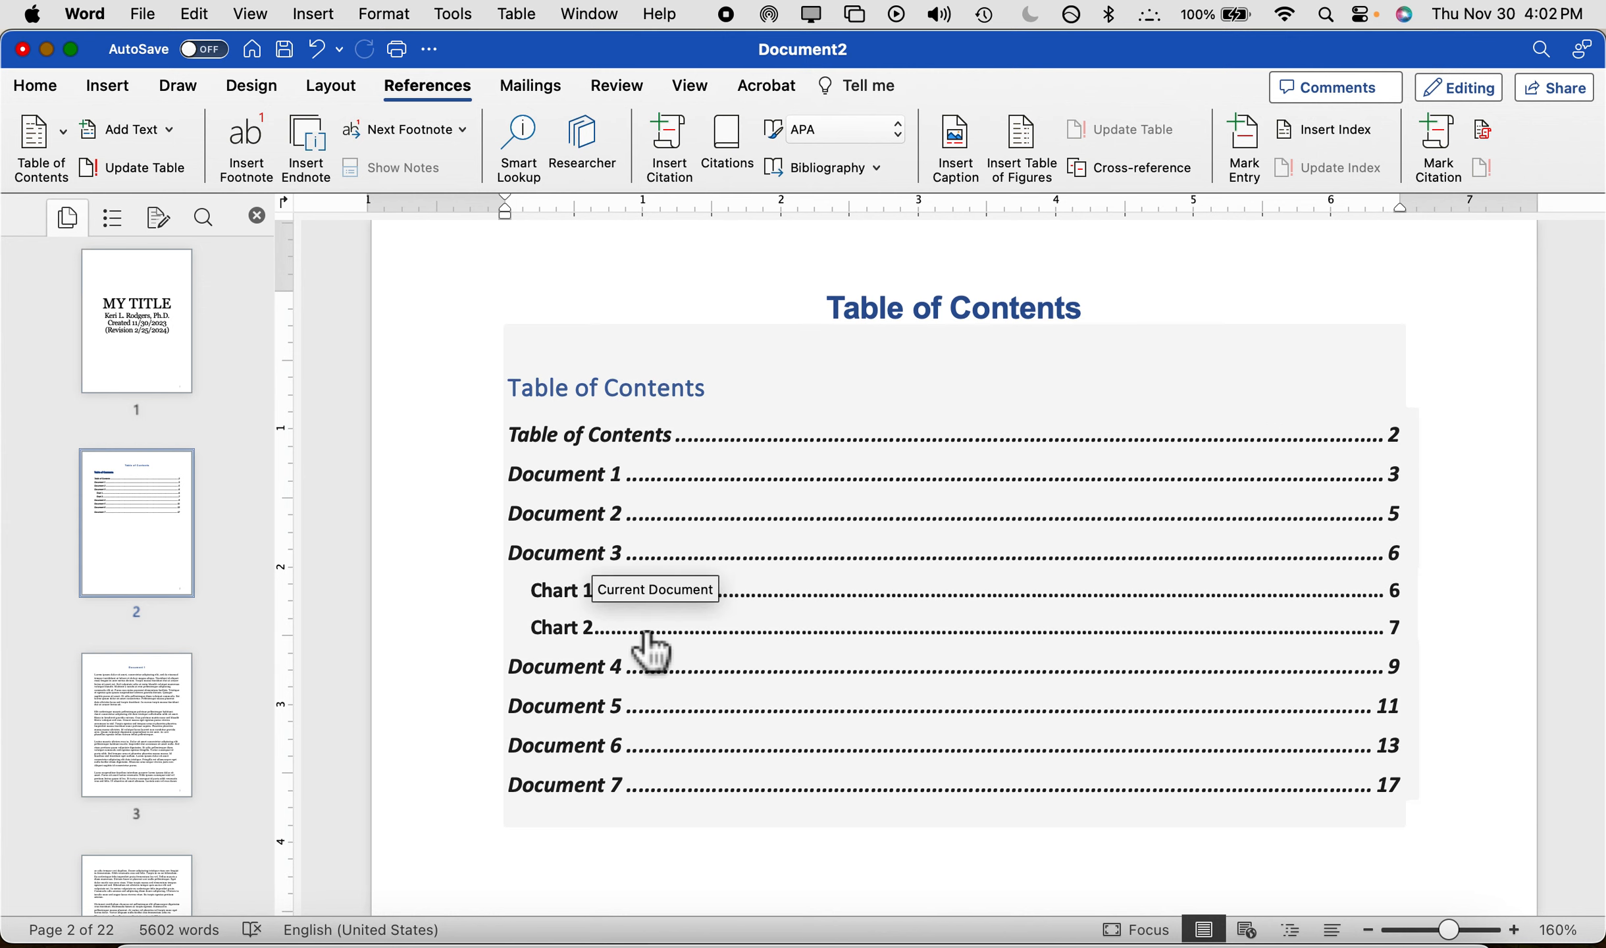
- Test the table of contents links for Chart 2 and Document 2, returning to page 2 after each one
left_click(648, 633)
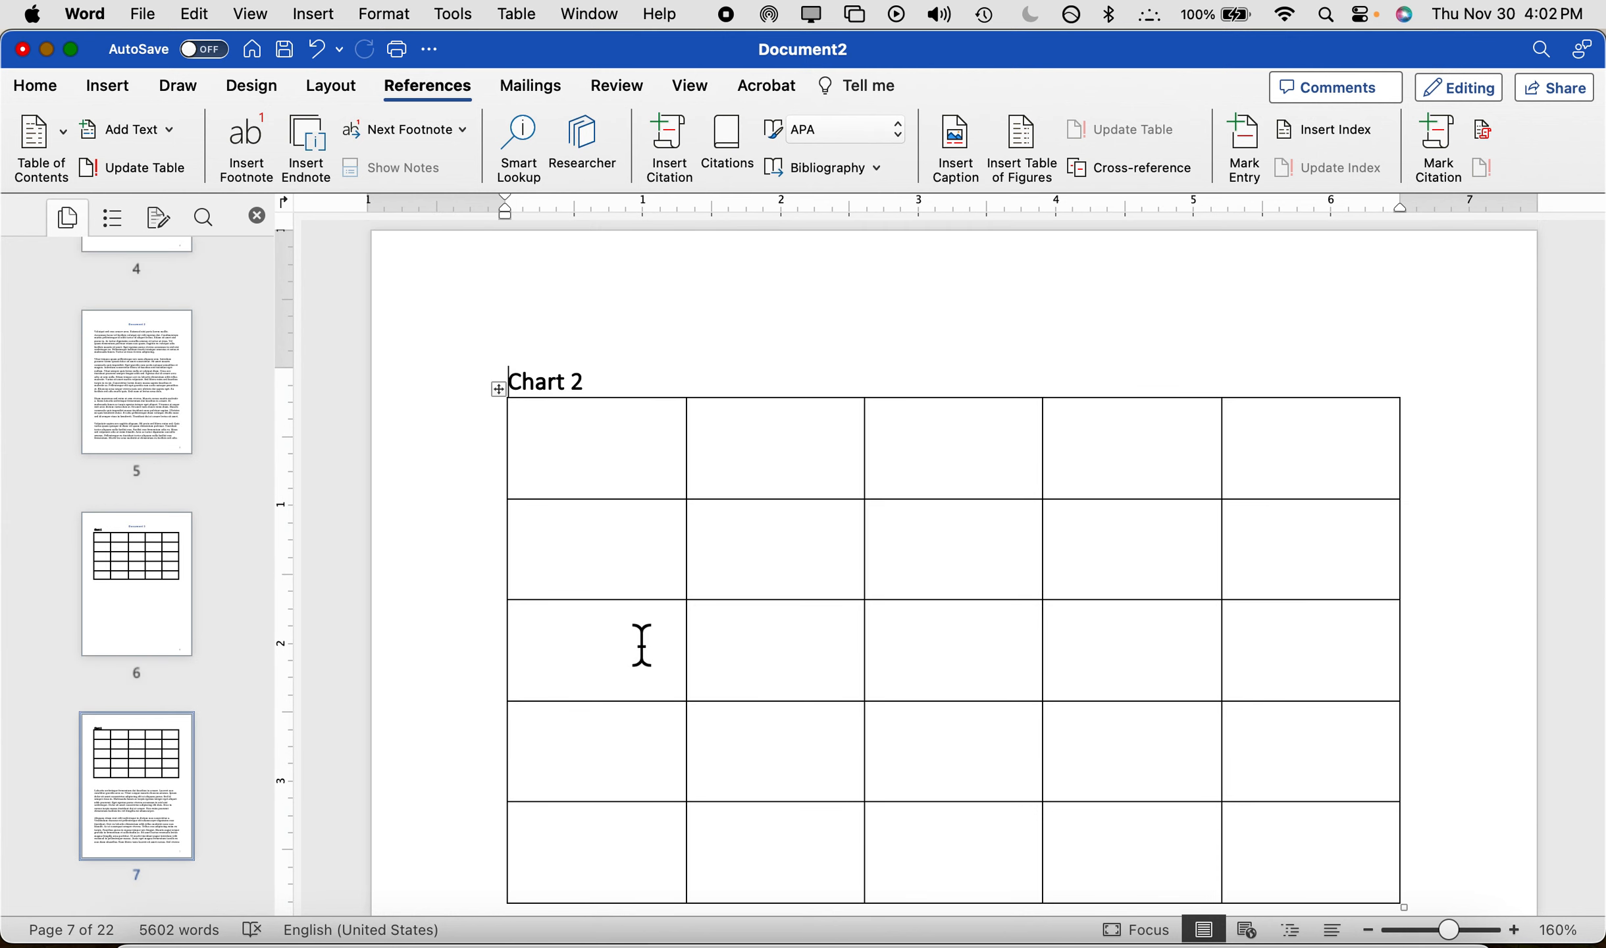
scroll(642, 645, "up", 20)
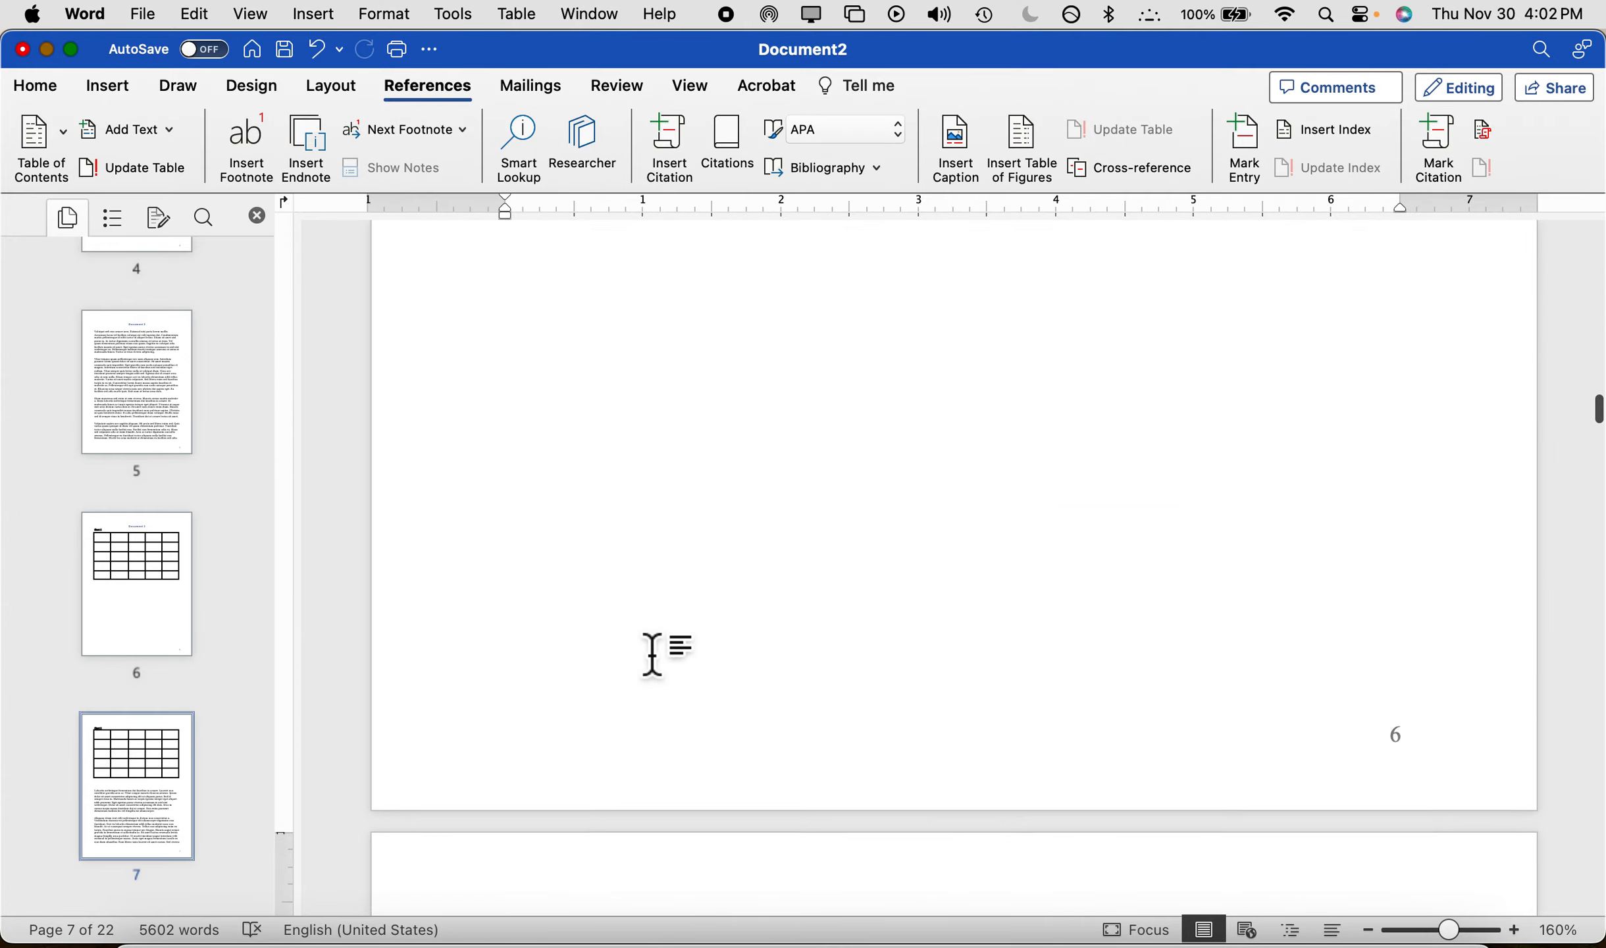
scroll(641, 645, "up", 12)
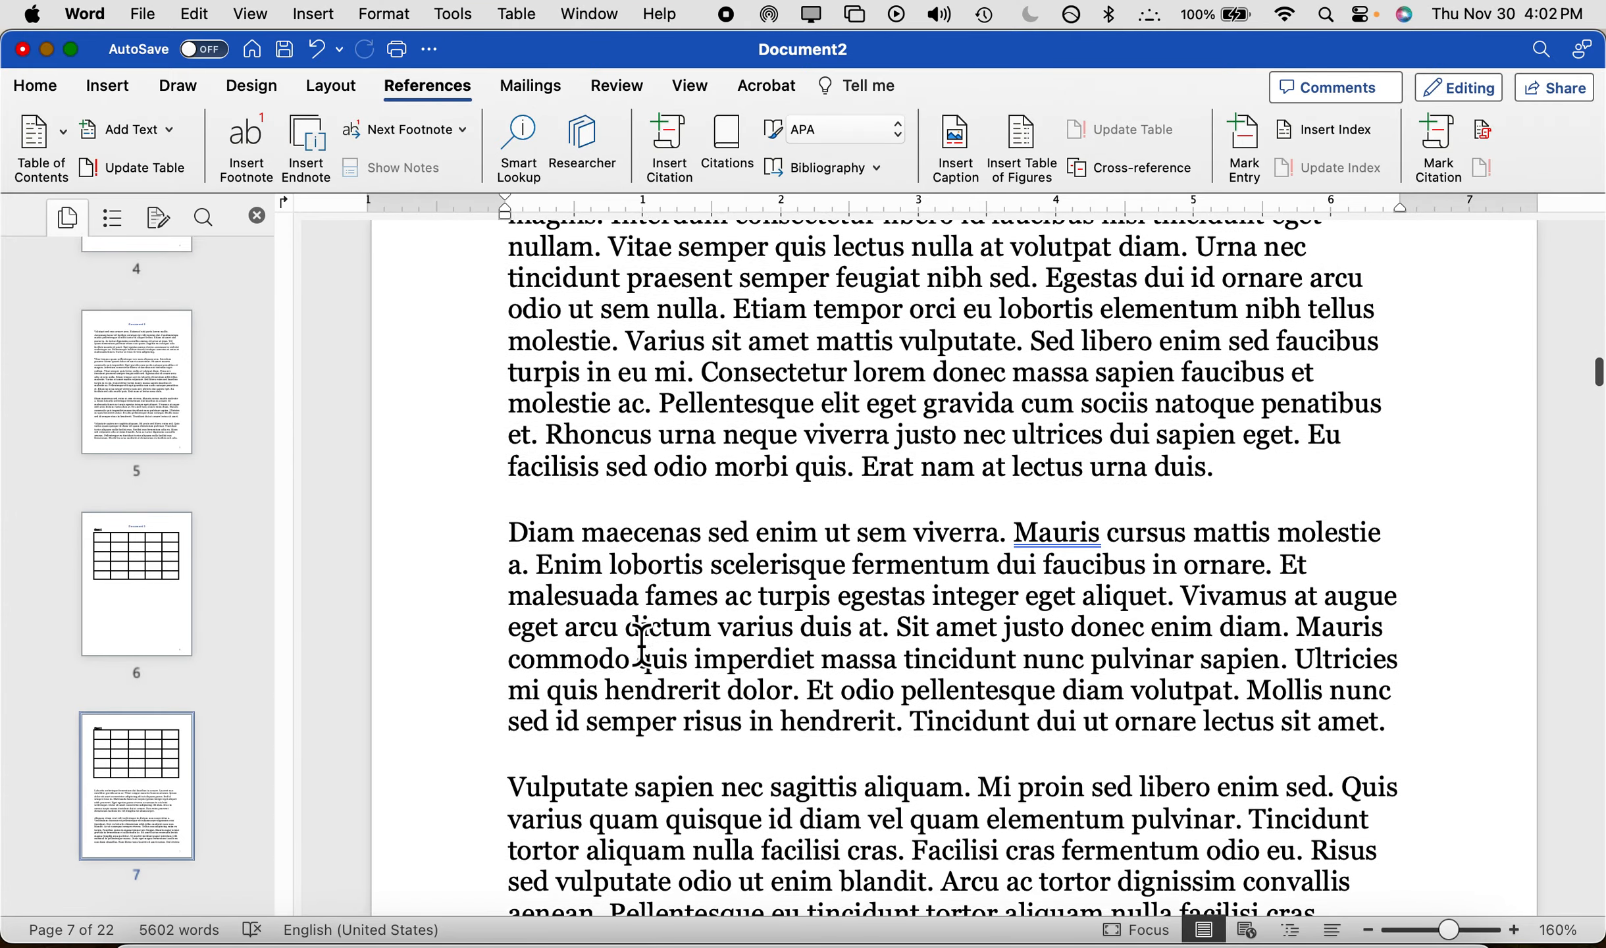
scroll(65, 637, "up", 10)
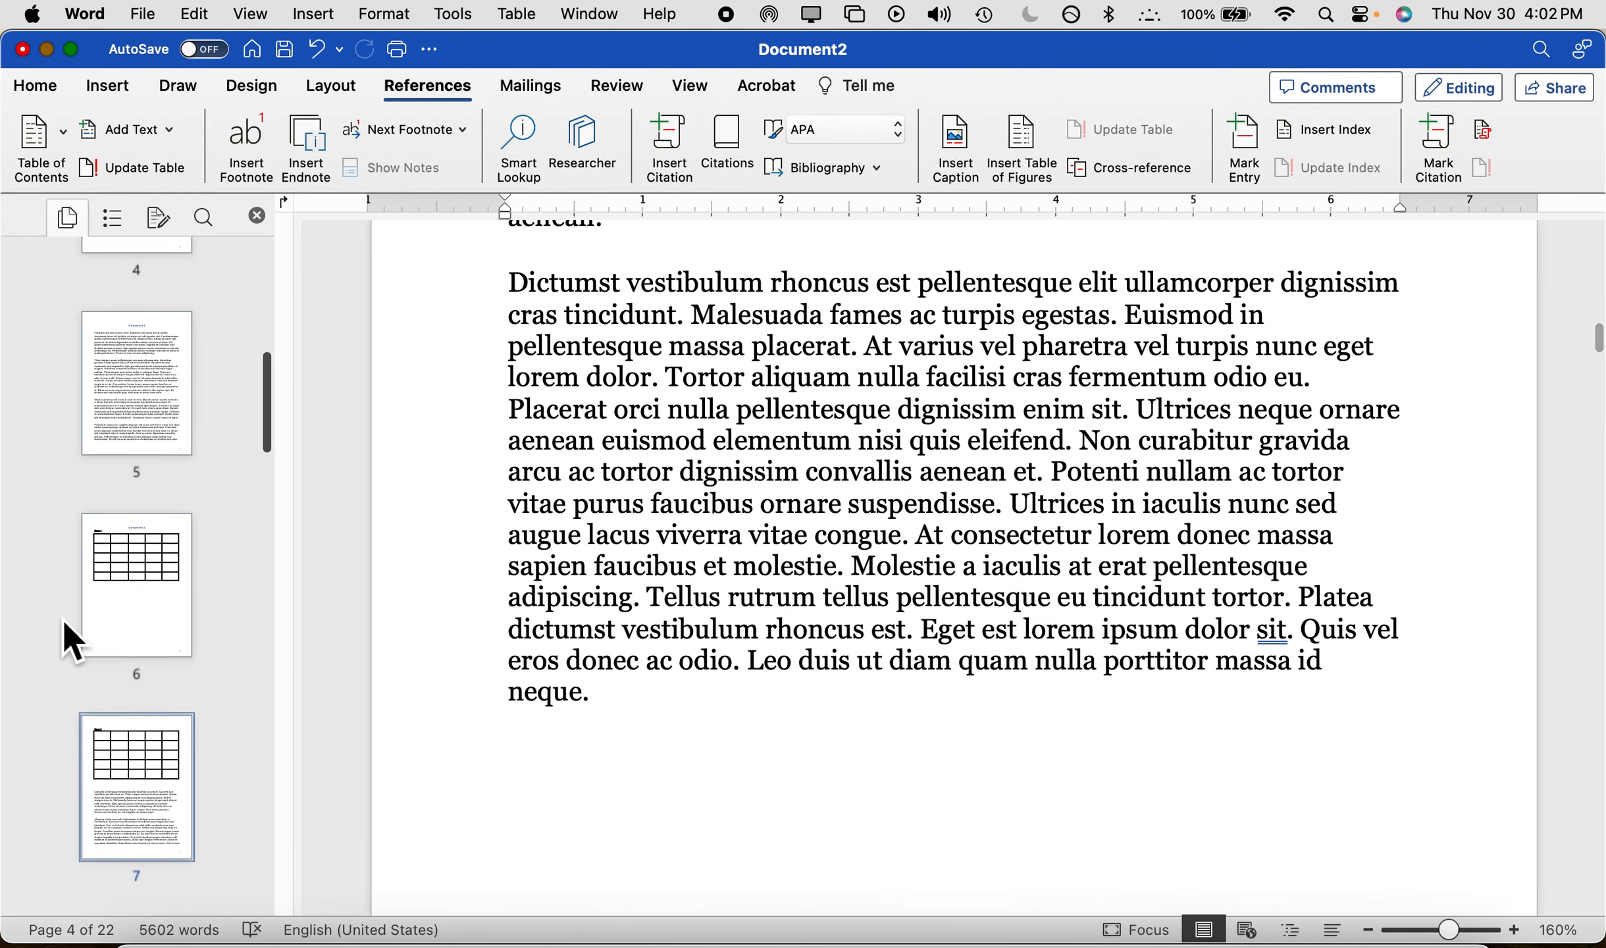
left_click(136, 539)
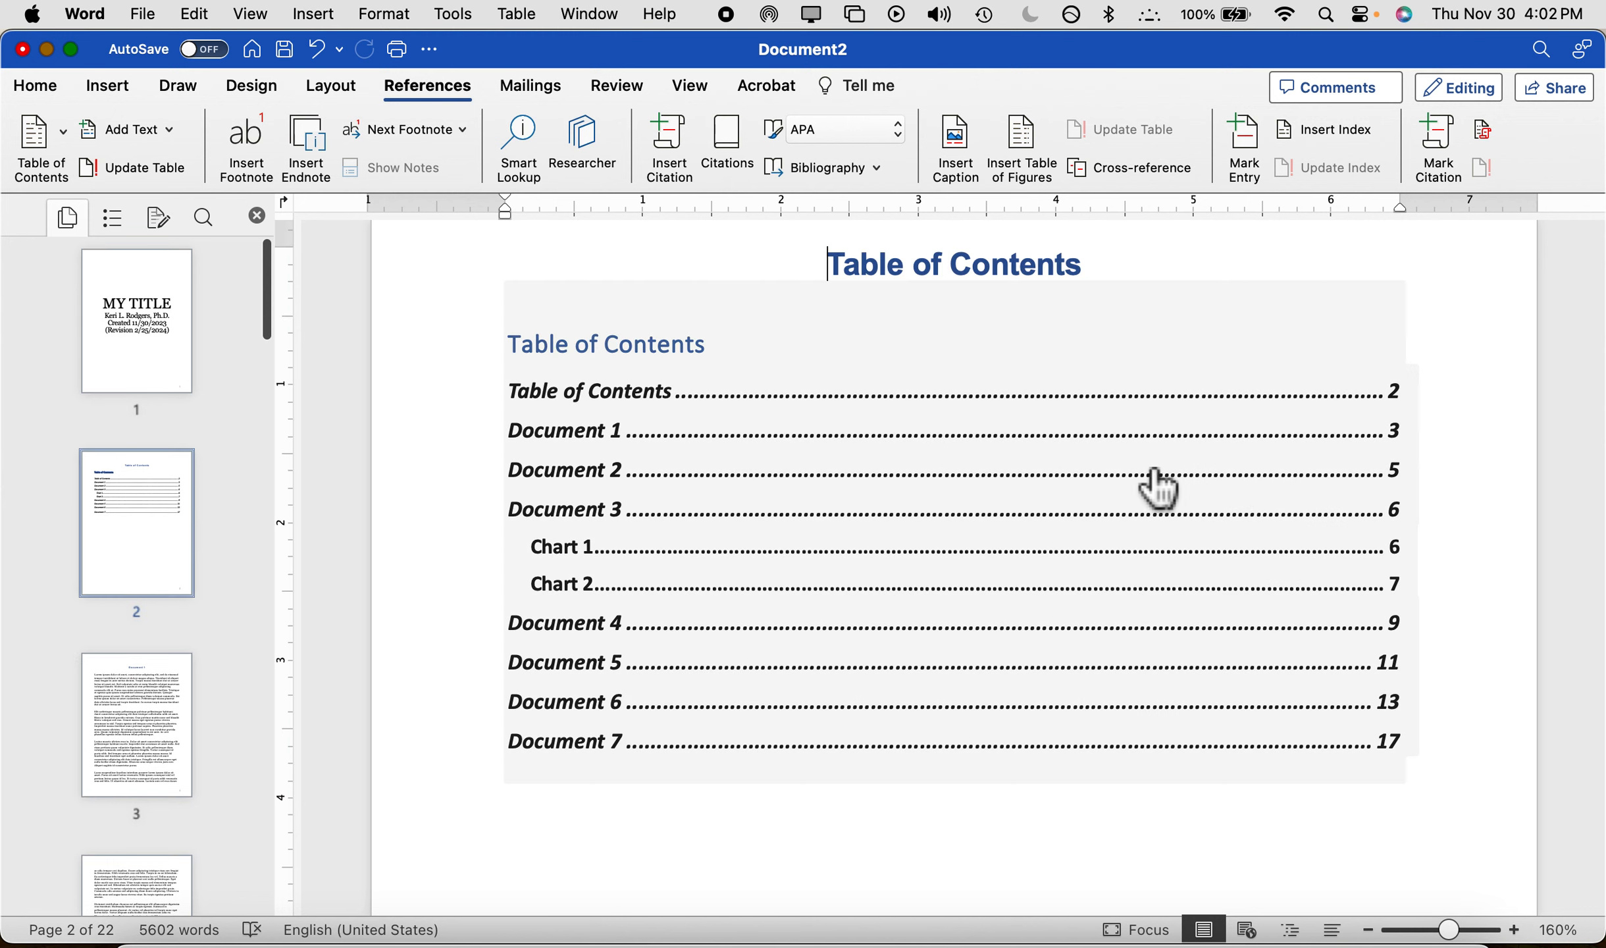
left_click(1387, 472)
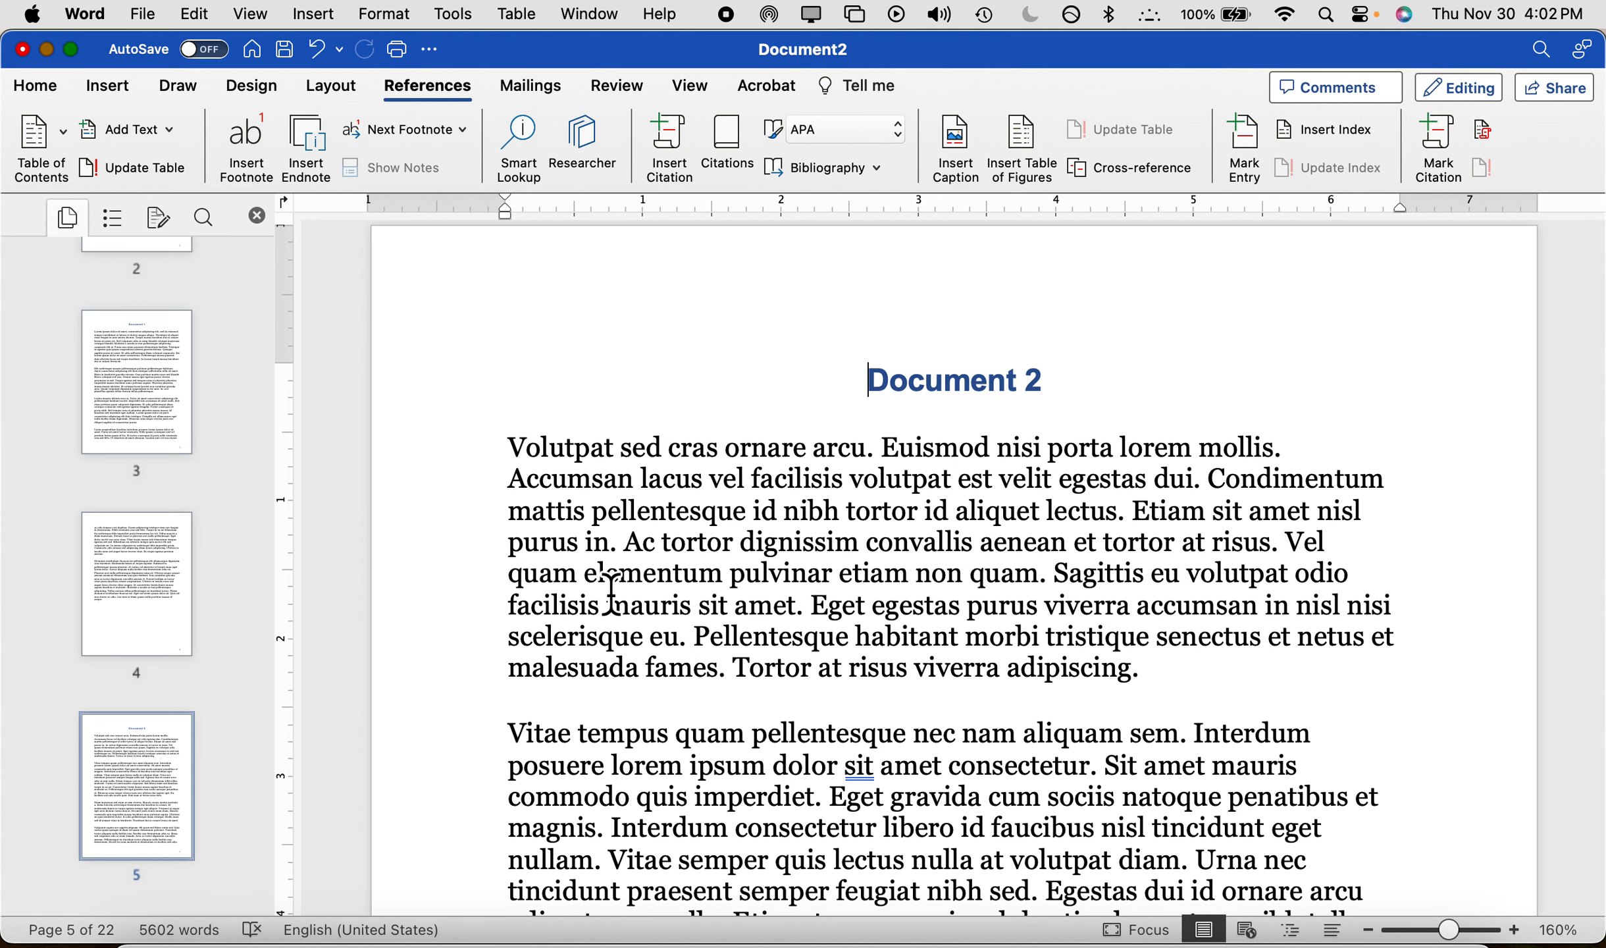
scroll(127, 560, "up", 3)
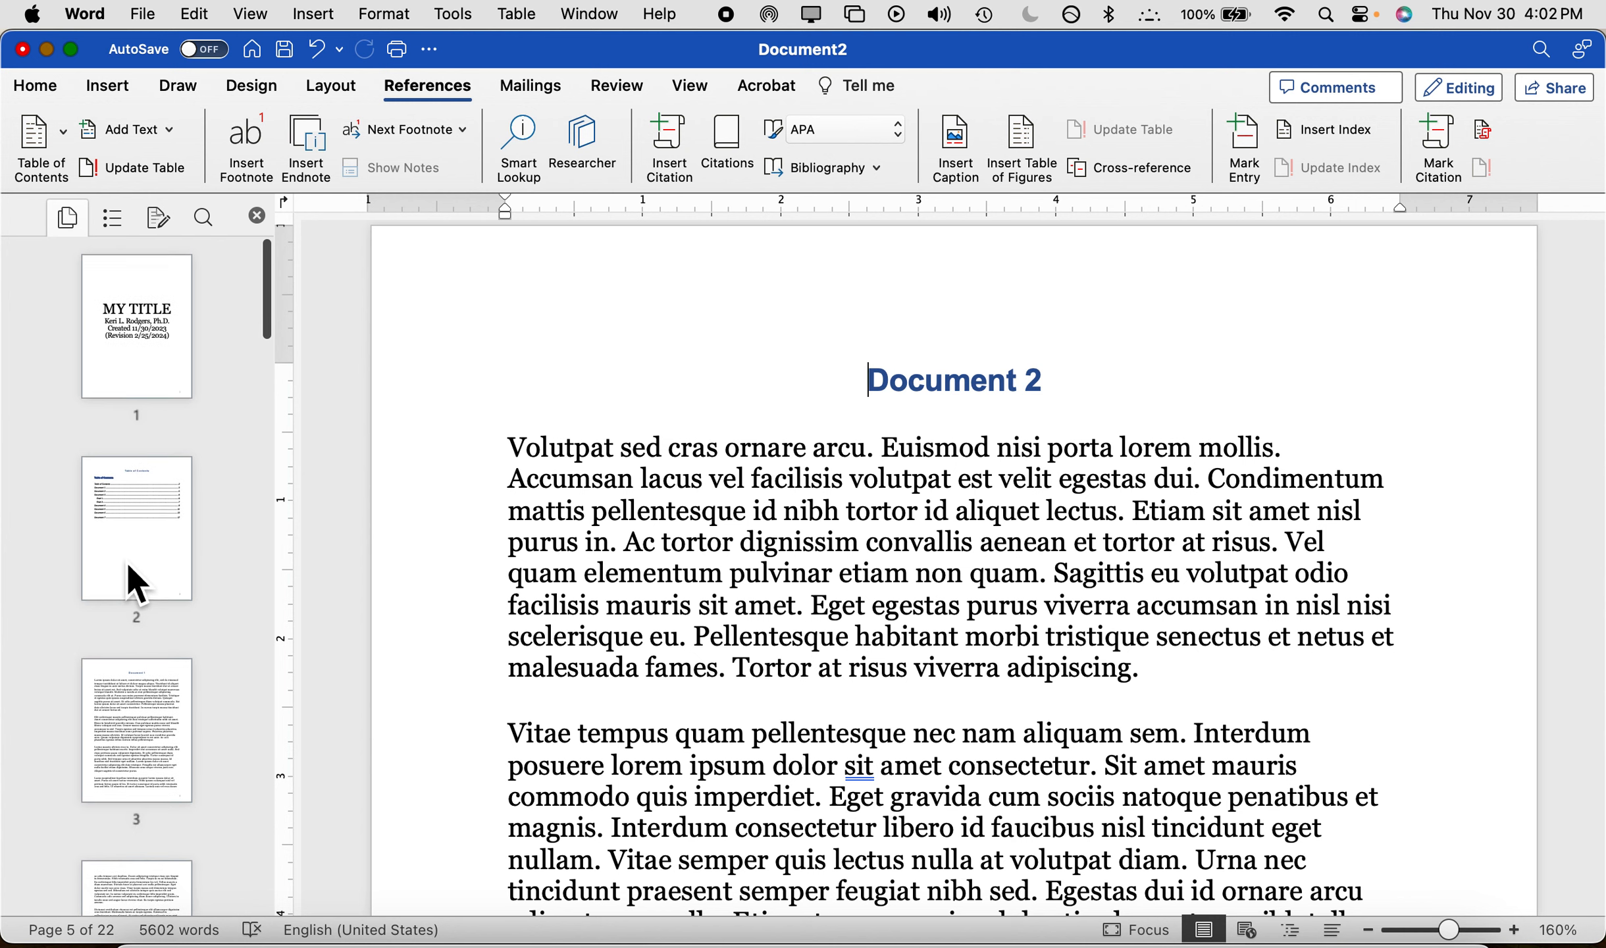
left_click(137, 526)
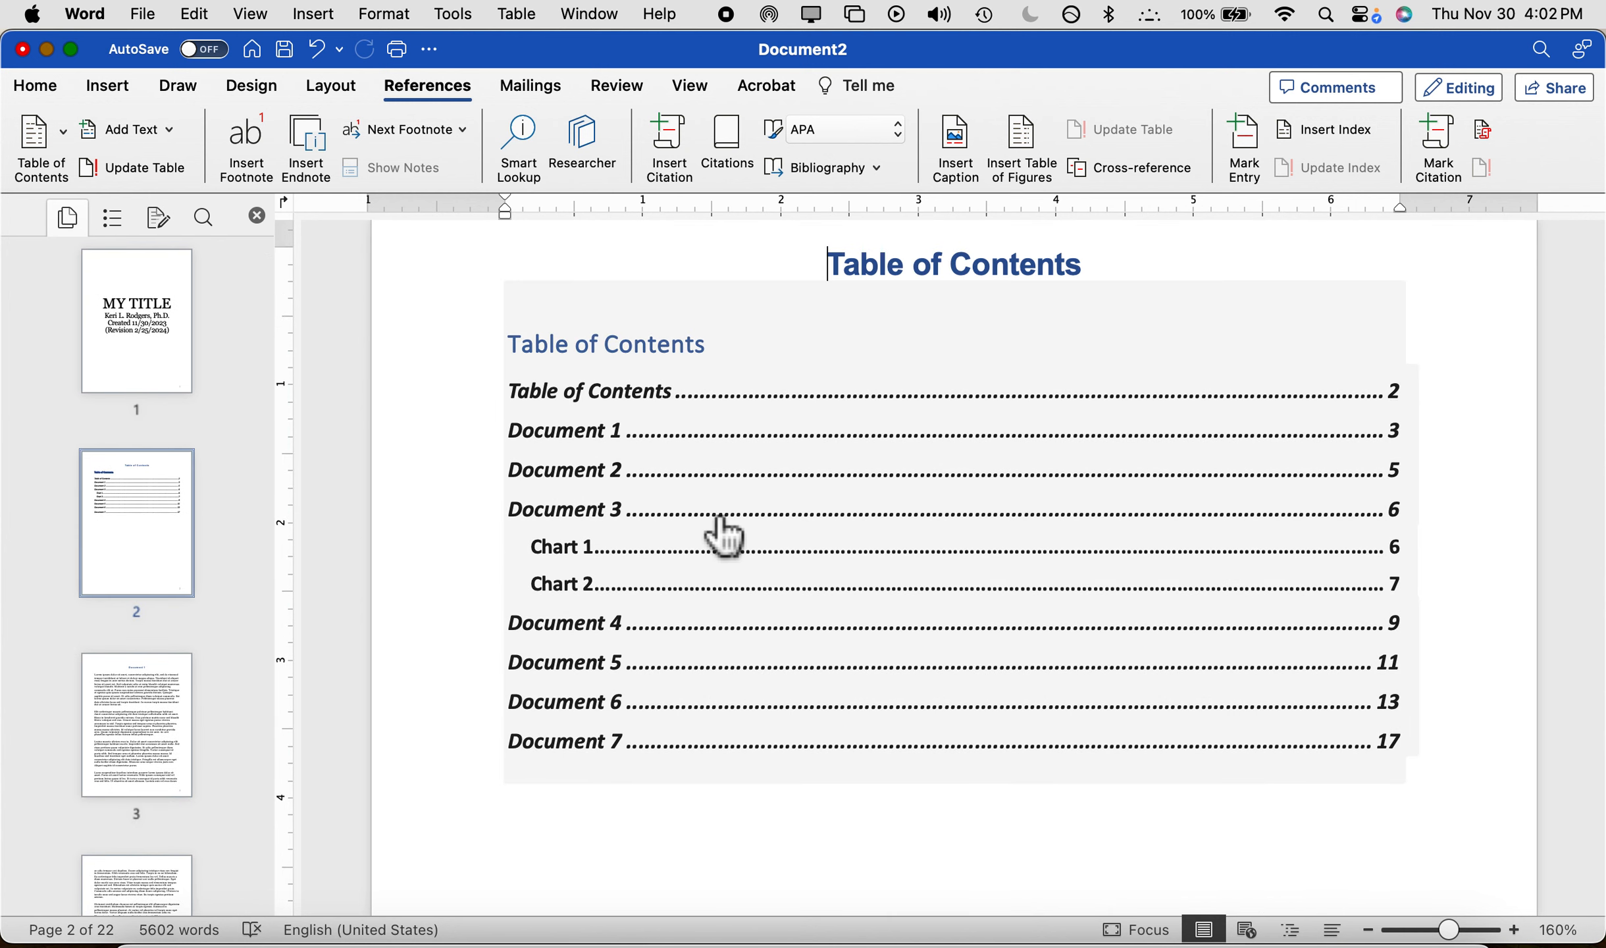
- Update the entire table of contents on page 2, including its entries and page numbers
right_click(691, 324)
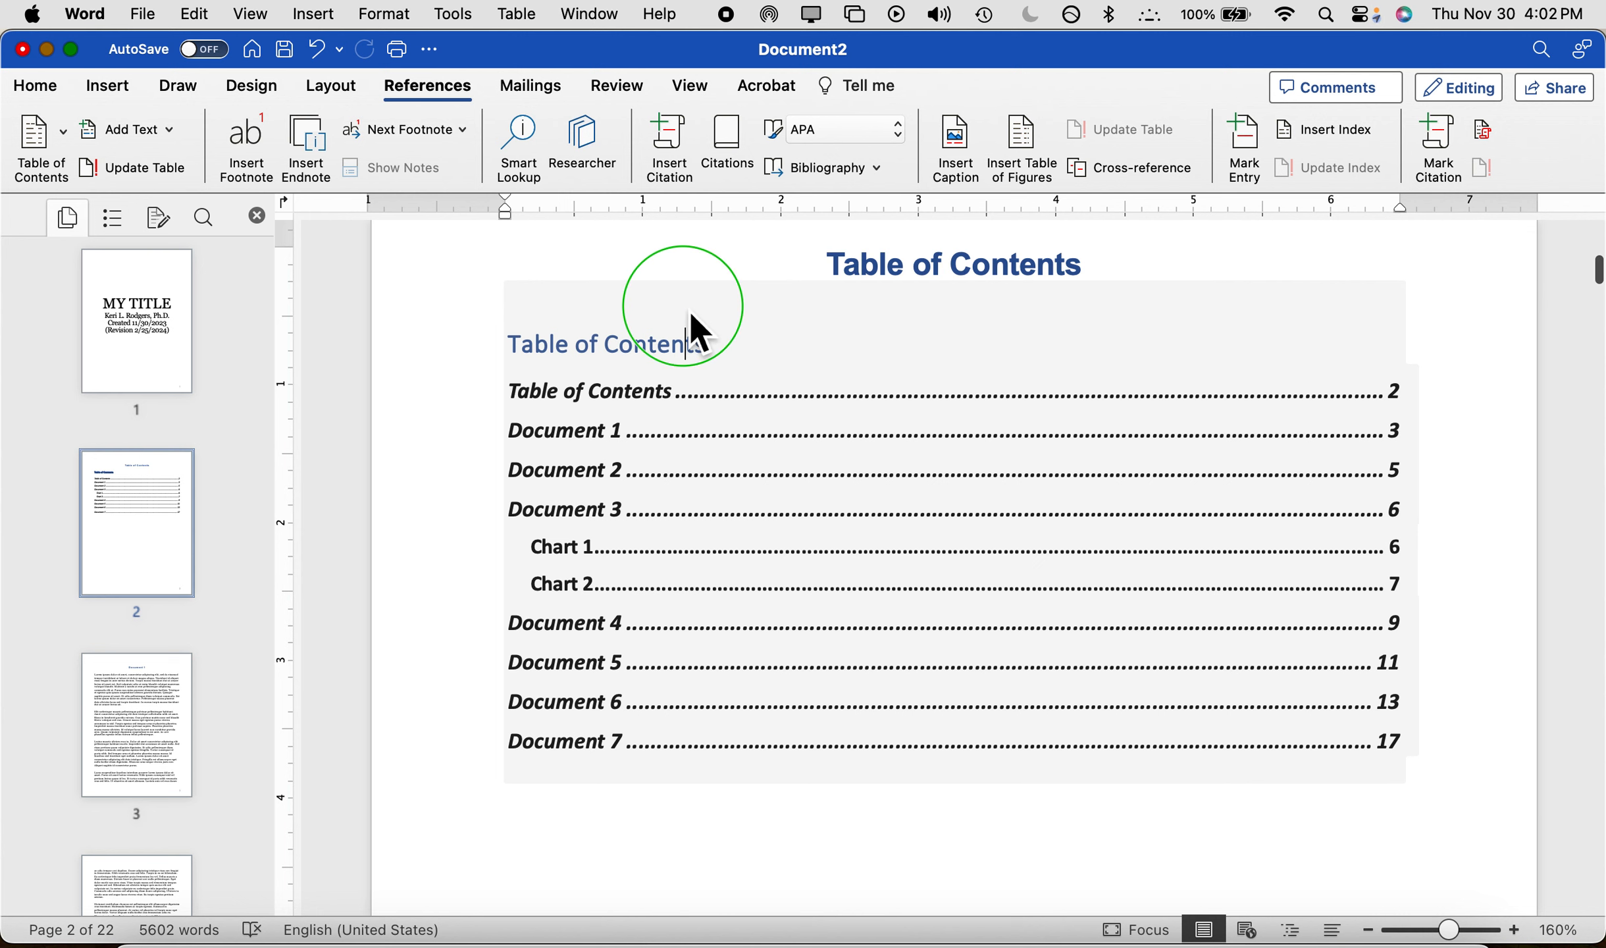
left_click(587, 341)
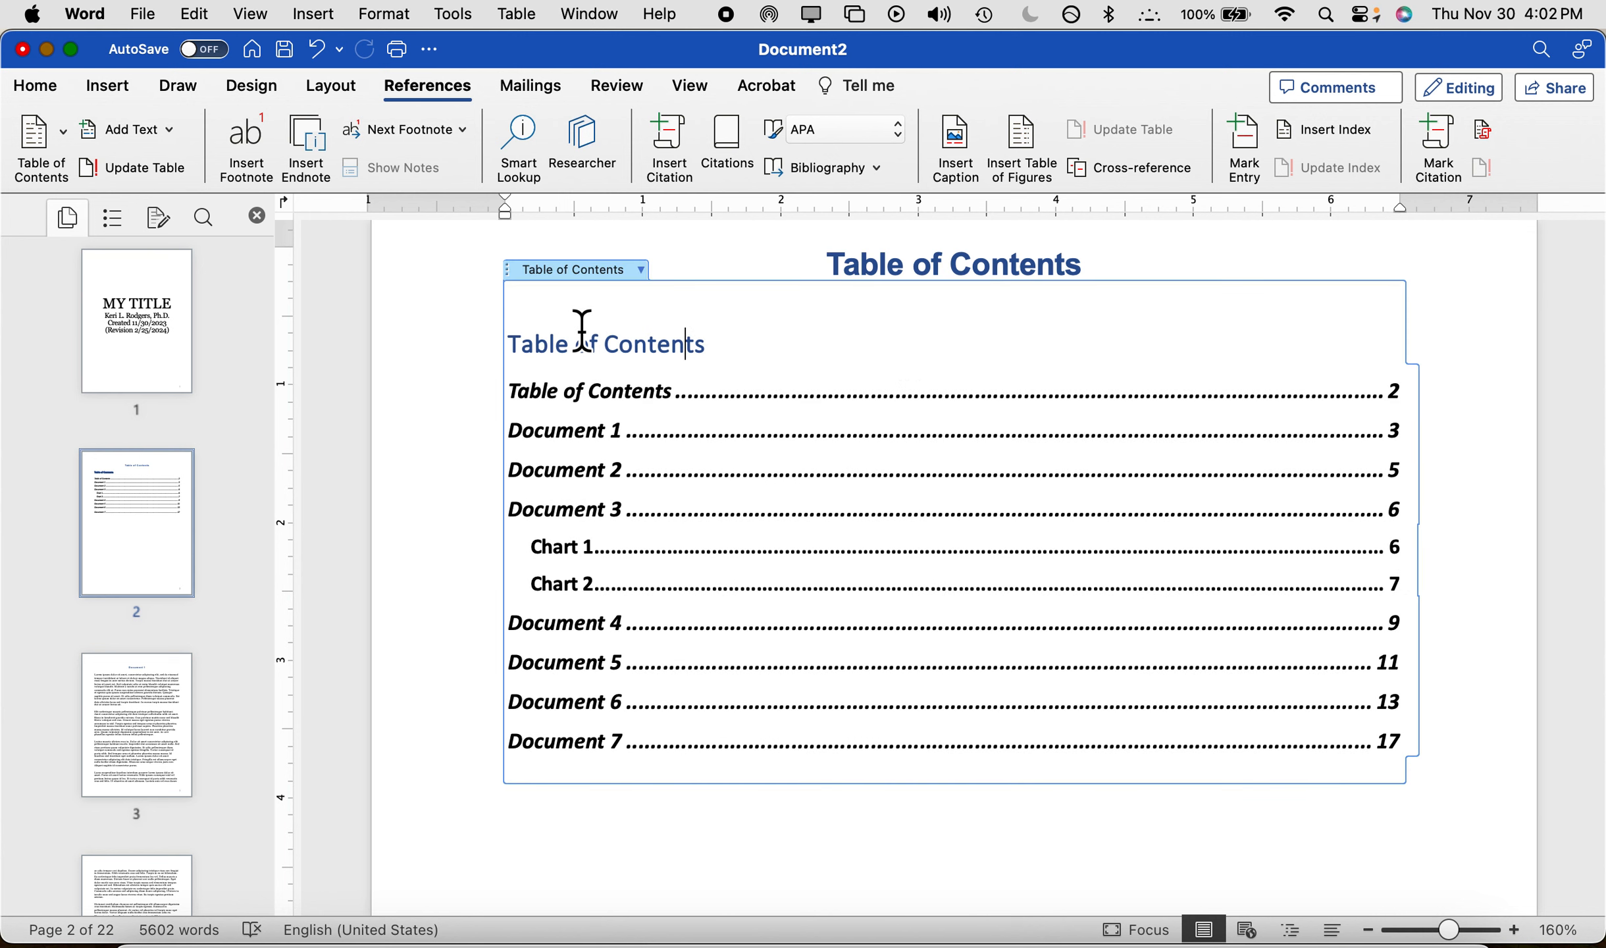
left_click(645, 276)
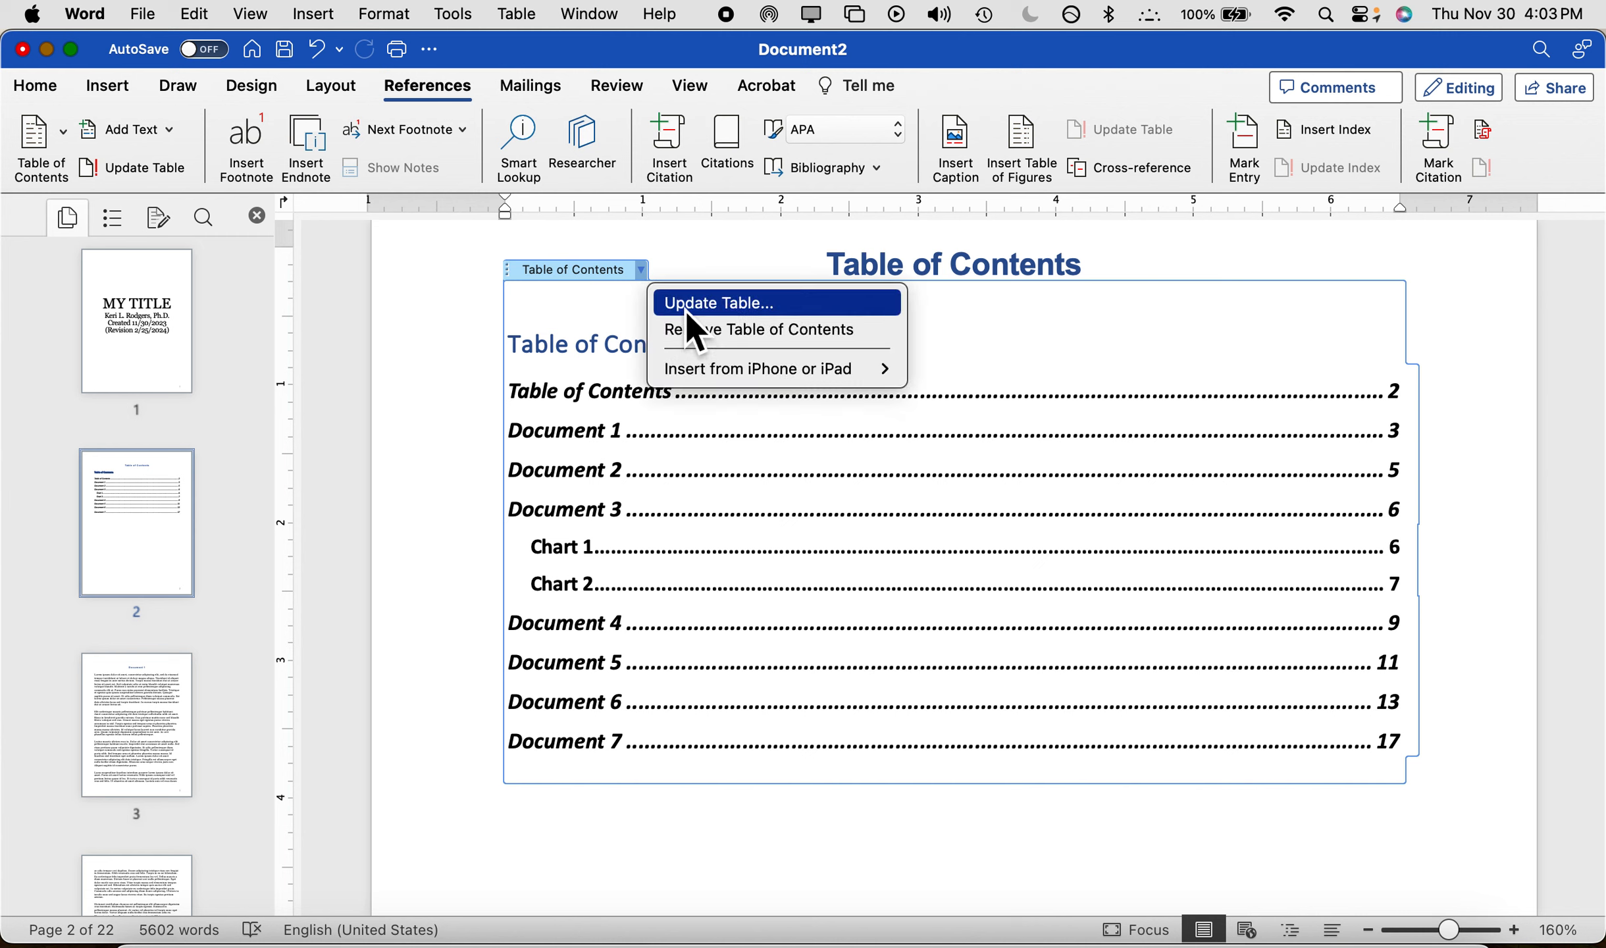
mouse_move(689, 379)
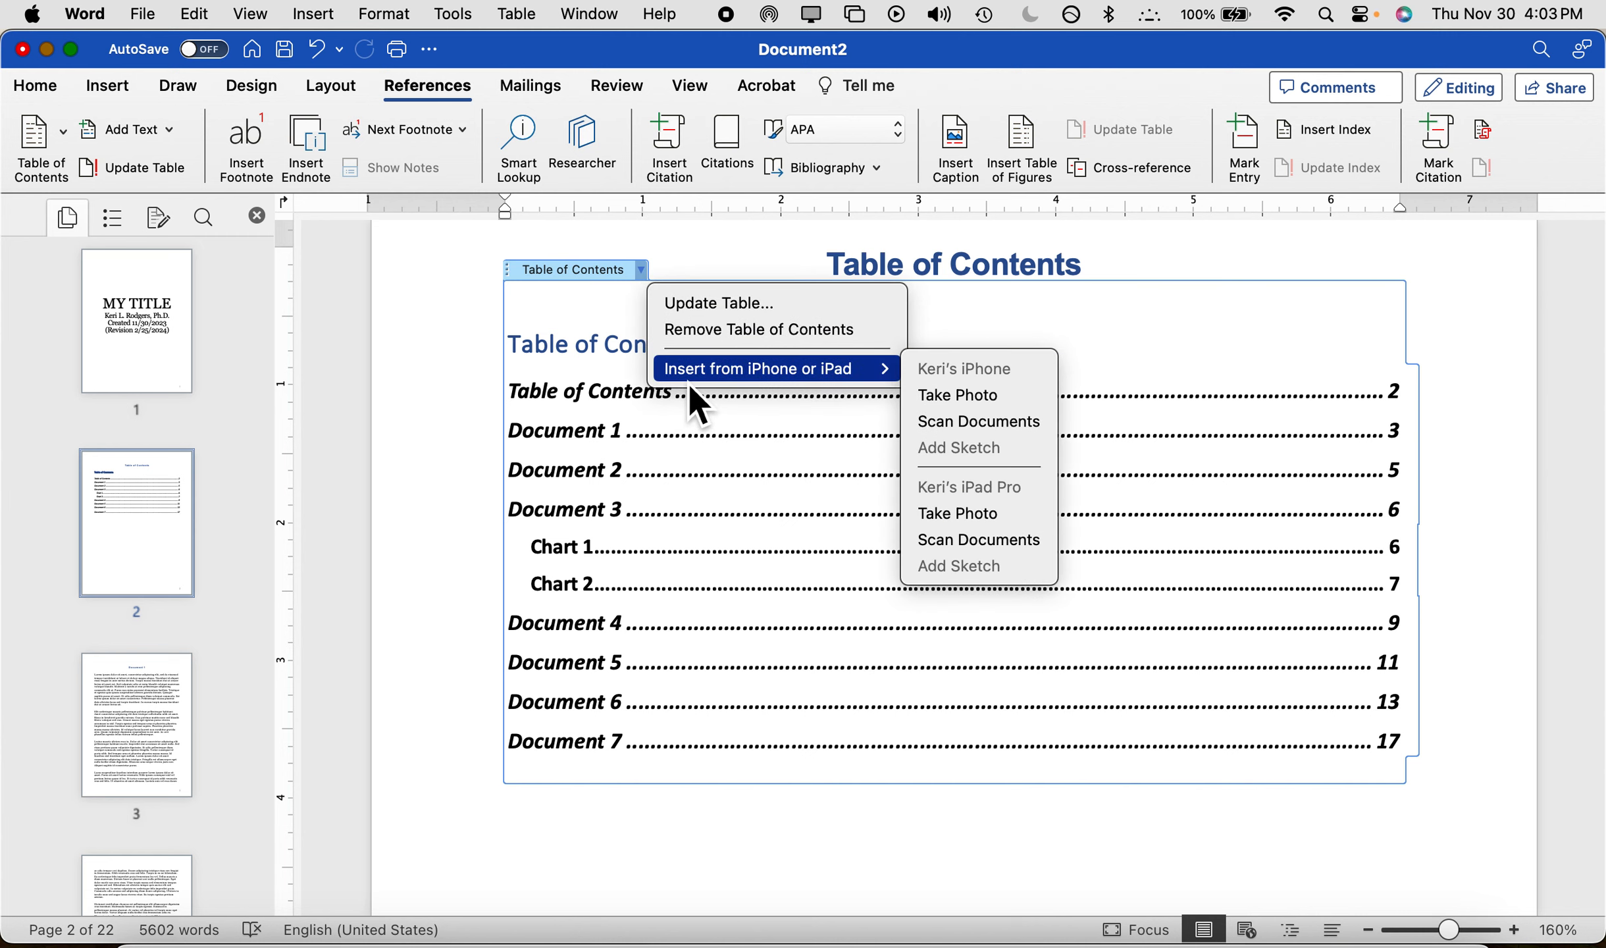
left_click(701, 313)
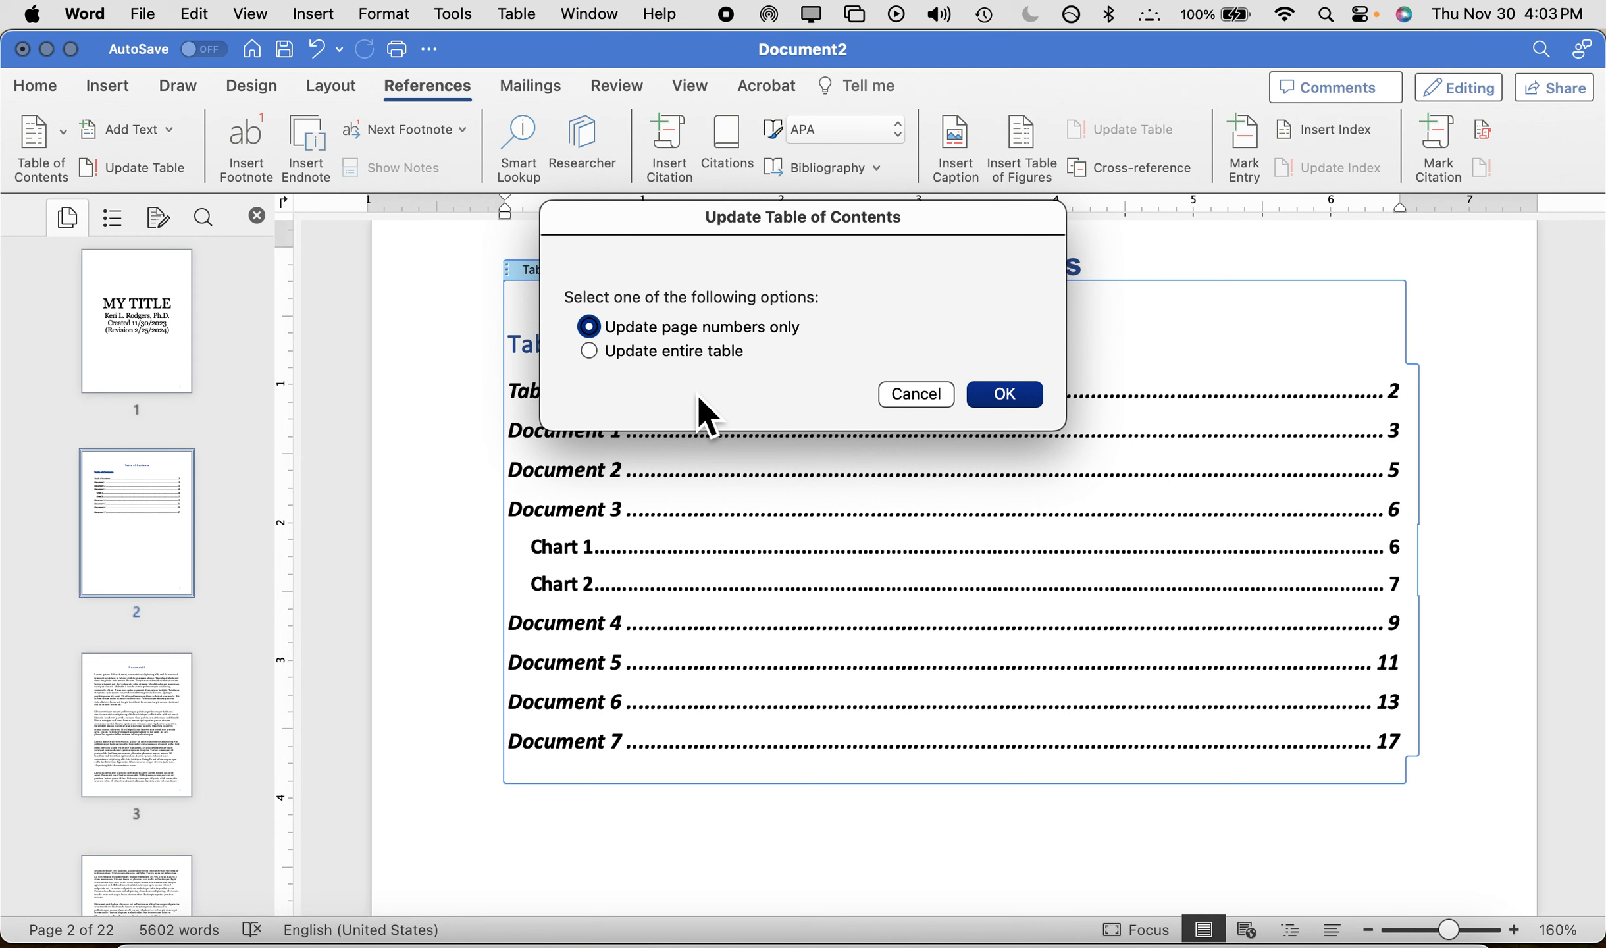
left_click(684, 359)
left_click(1013, 398)
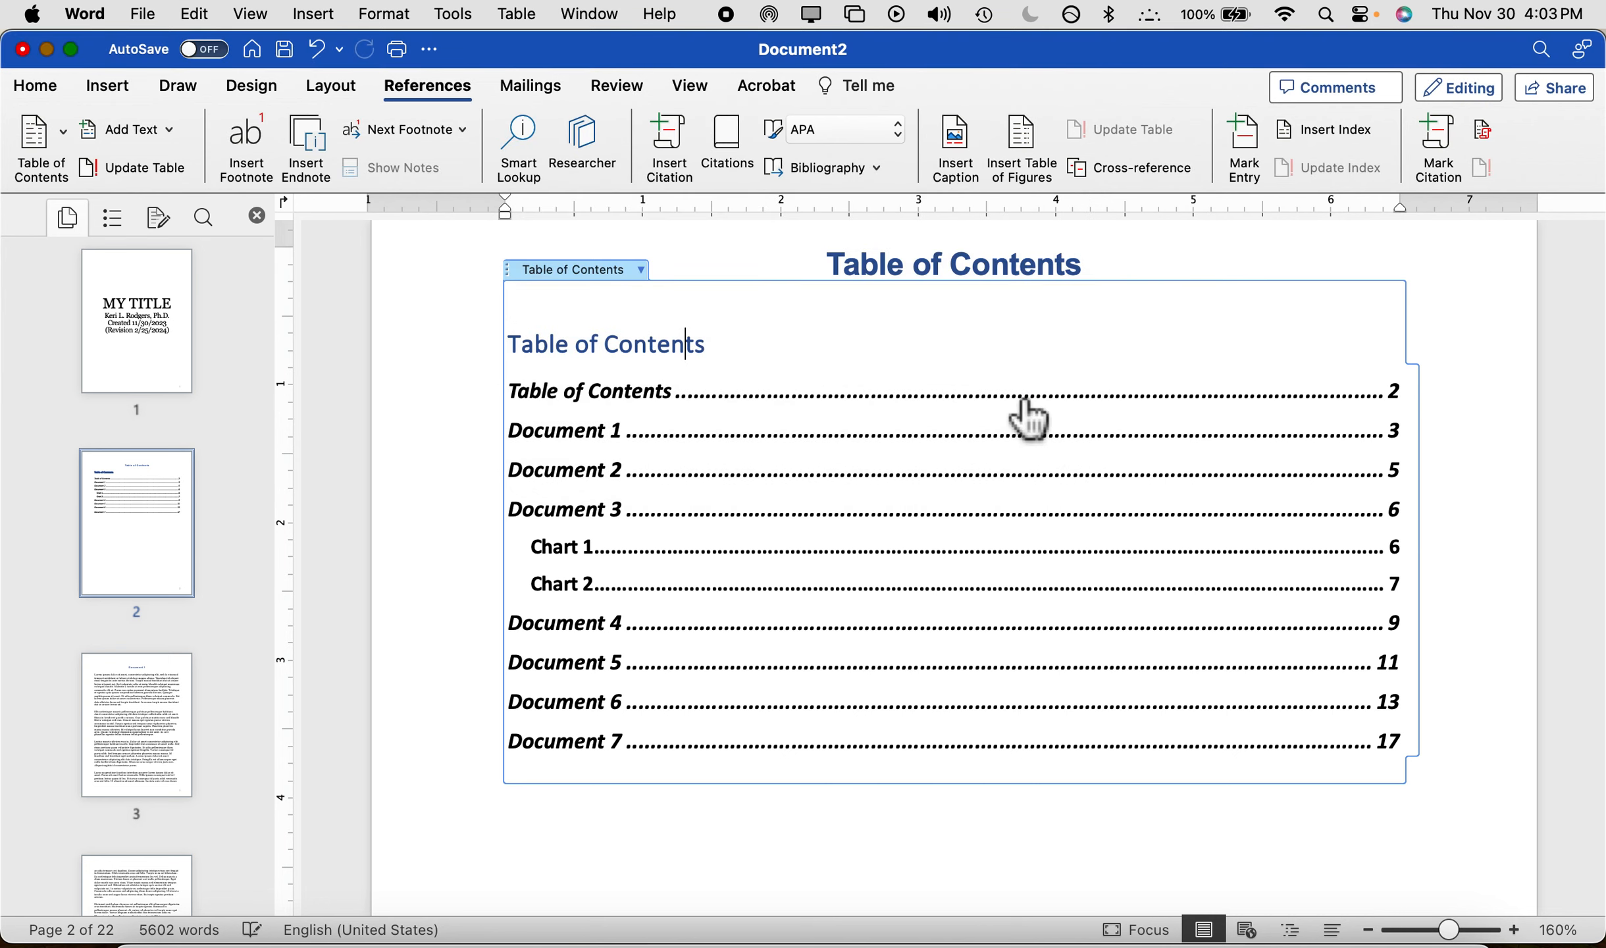
- Delete the duplicate blue "Table of Contents" title text inside the inserted table of contents
left_click(797, 840)
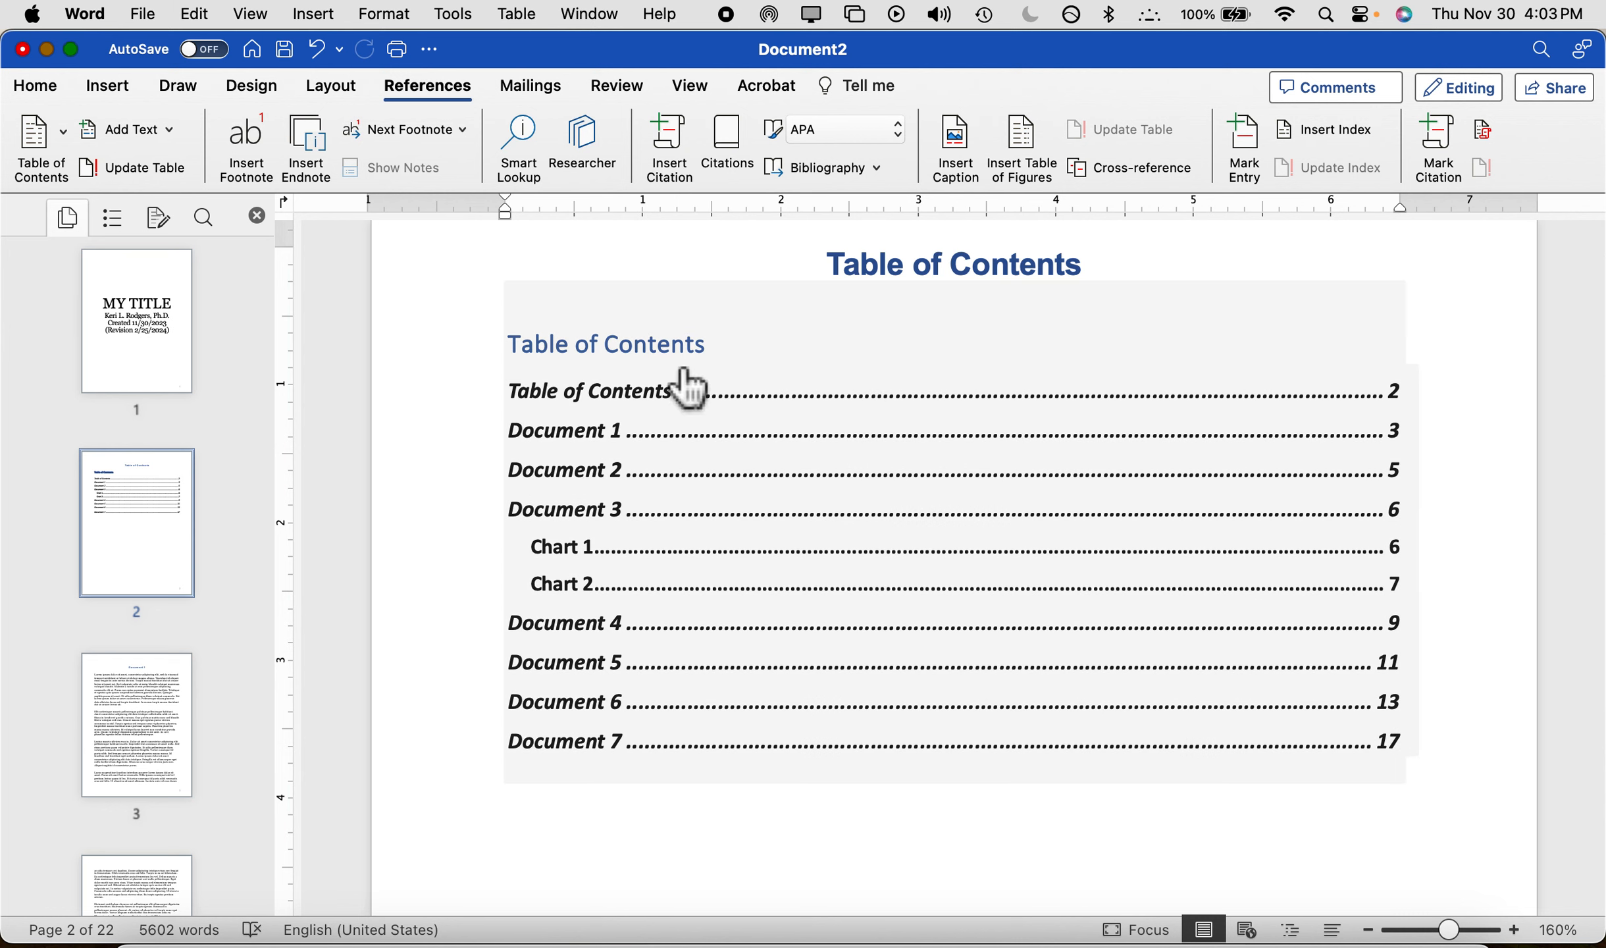
double_click(633, 349)
triple_click(635, 360)
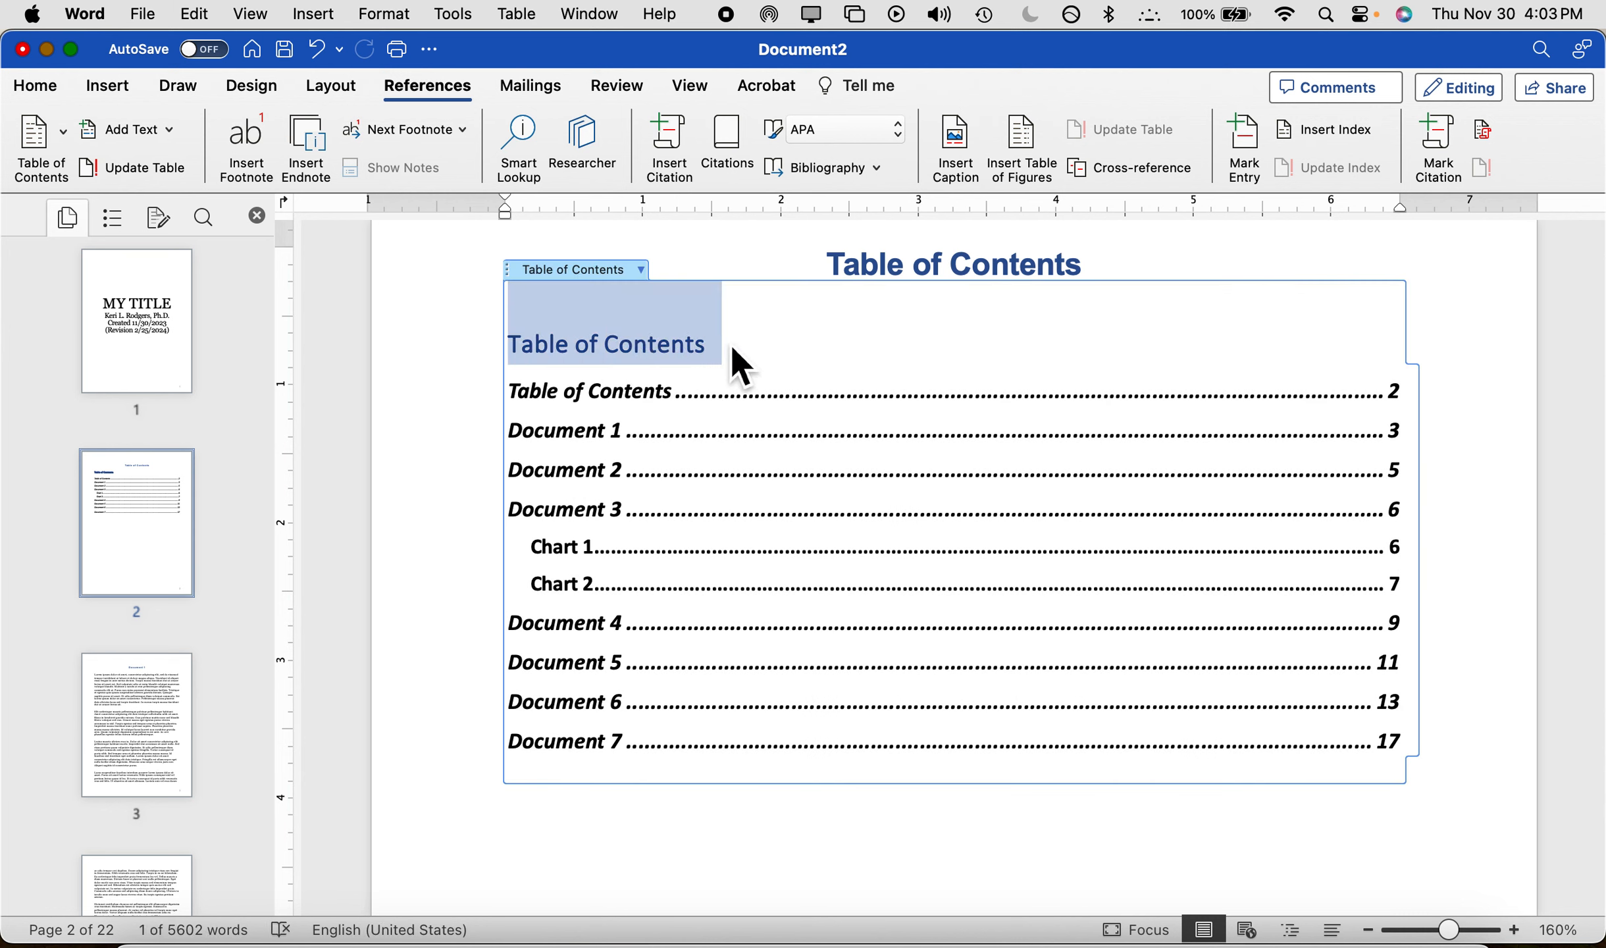
key("BackSpace")
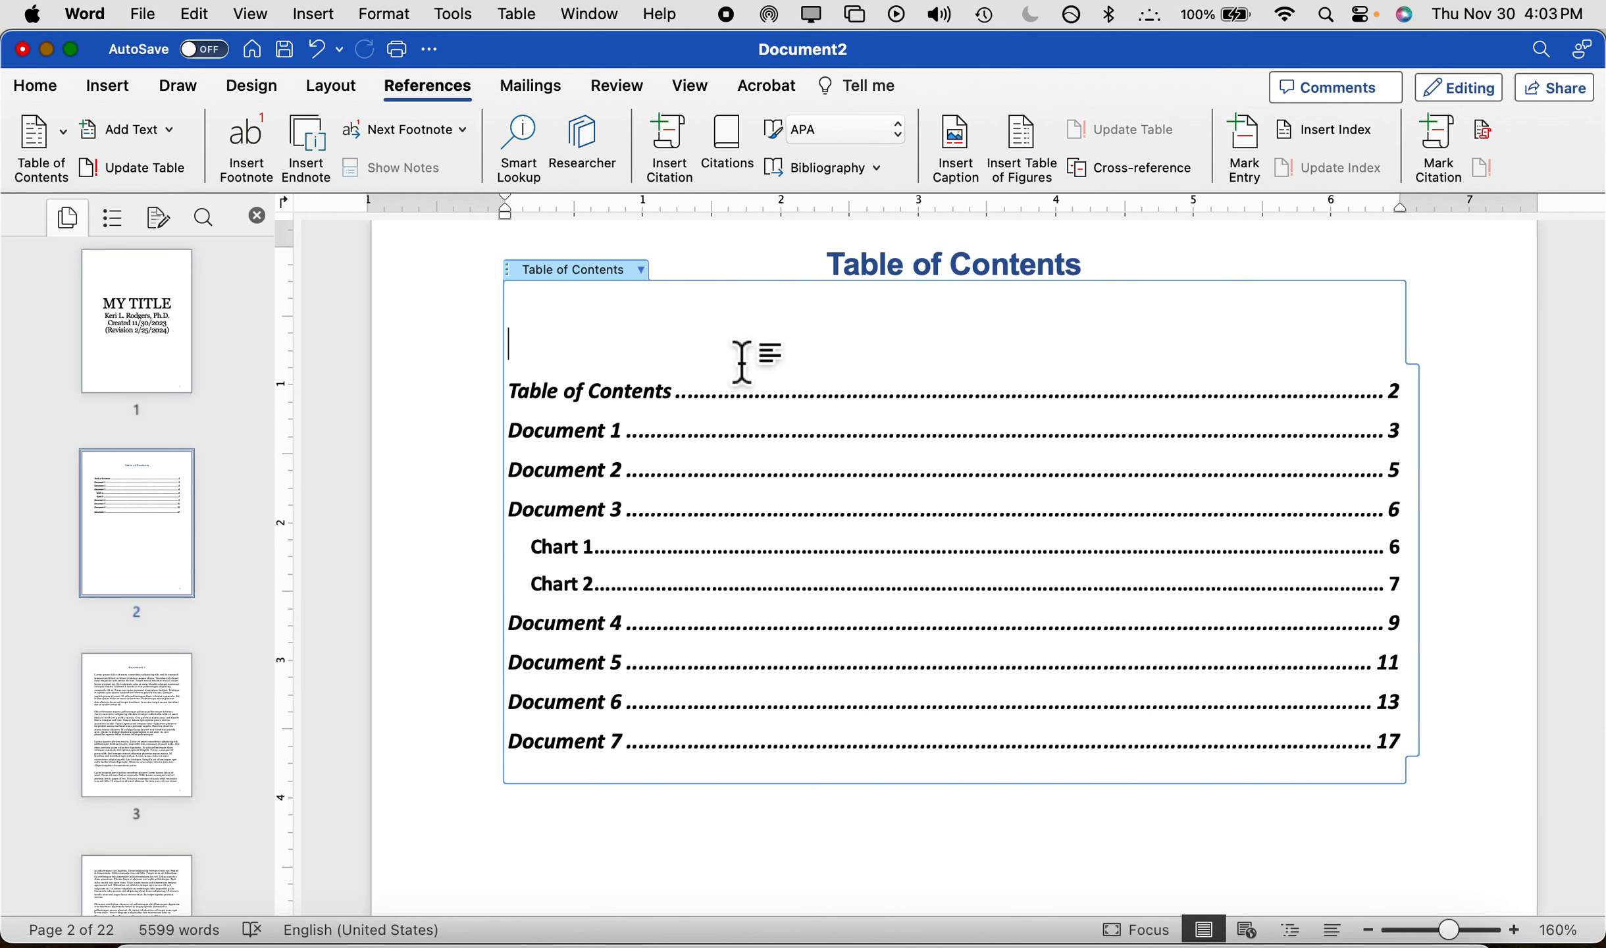
- Try deleting the empty title line above the table of contents entries, and undo each deletion
key("Delete")
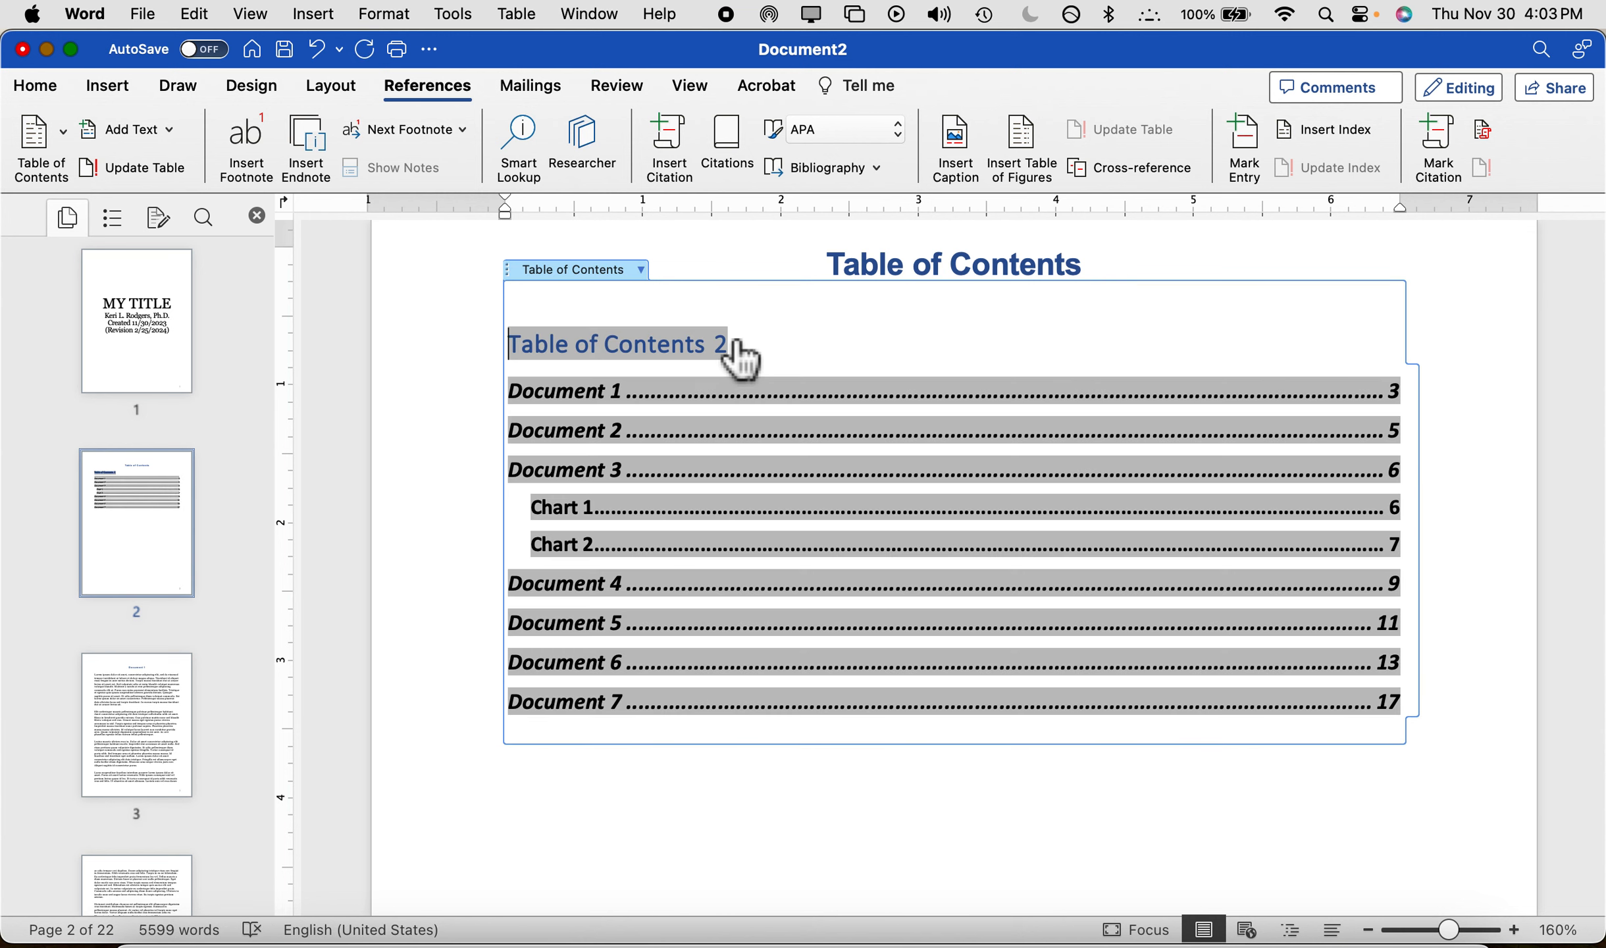
key("super+z")
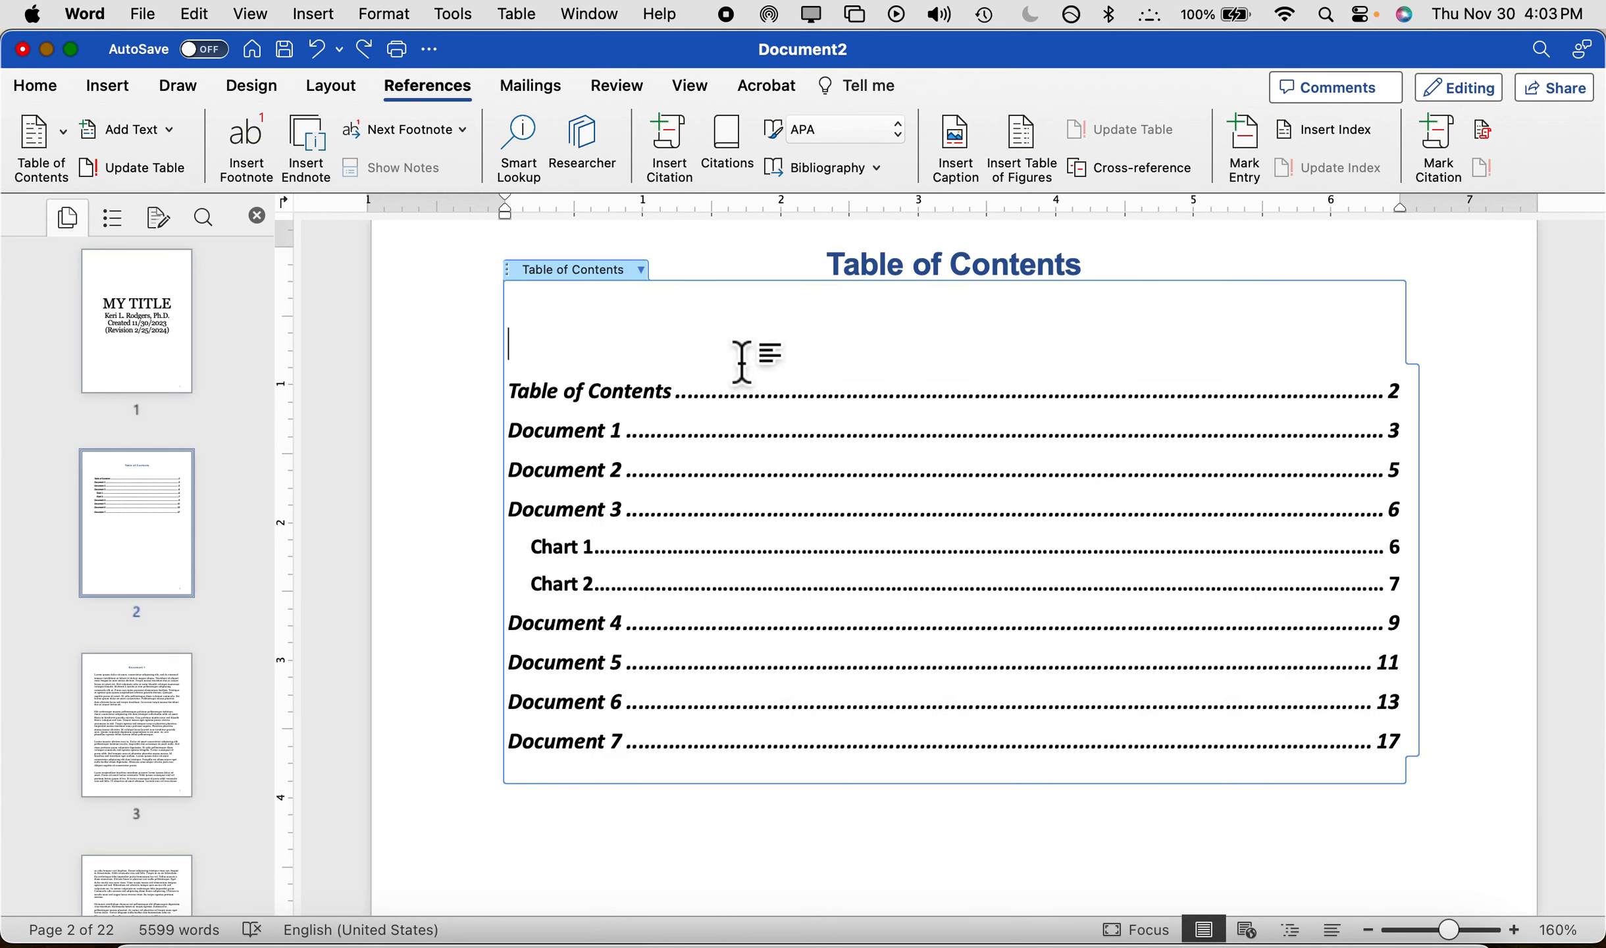
key("Delete")
key("super+z")
key("Up")
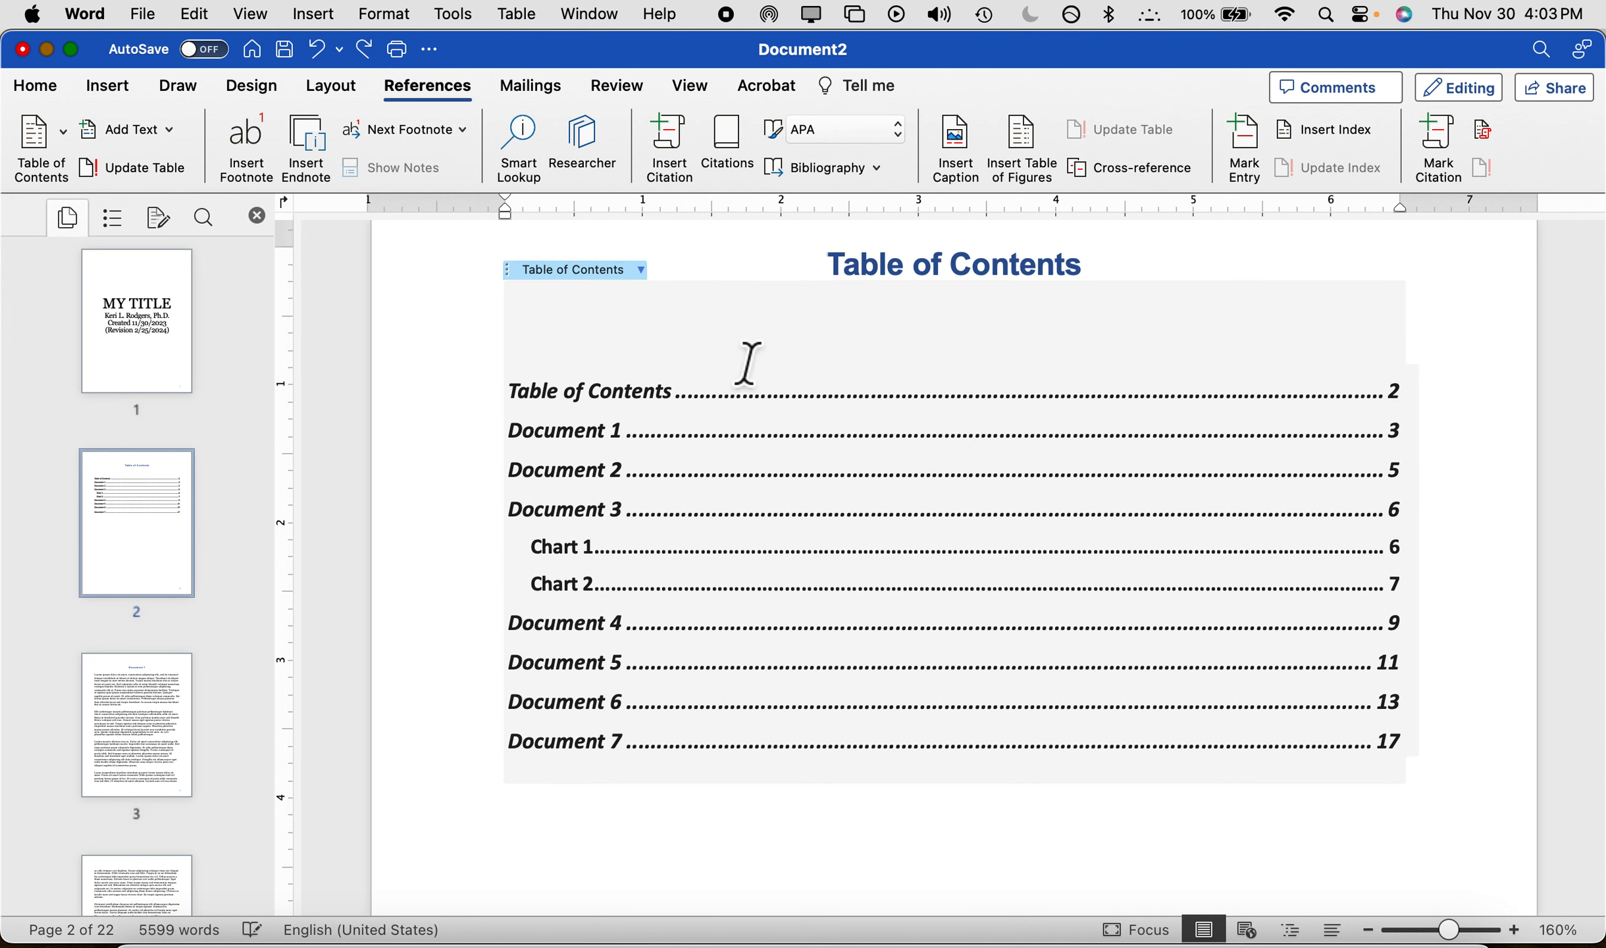
left_click(577, 339)
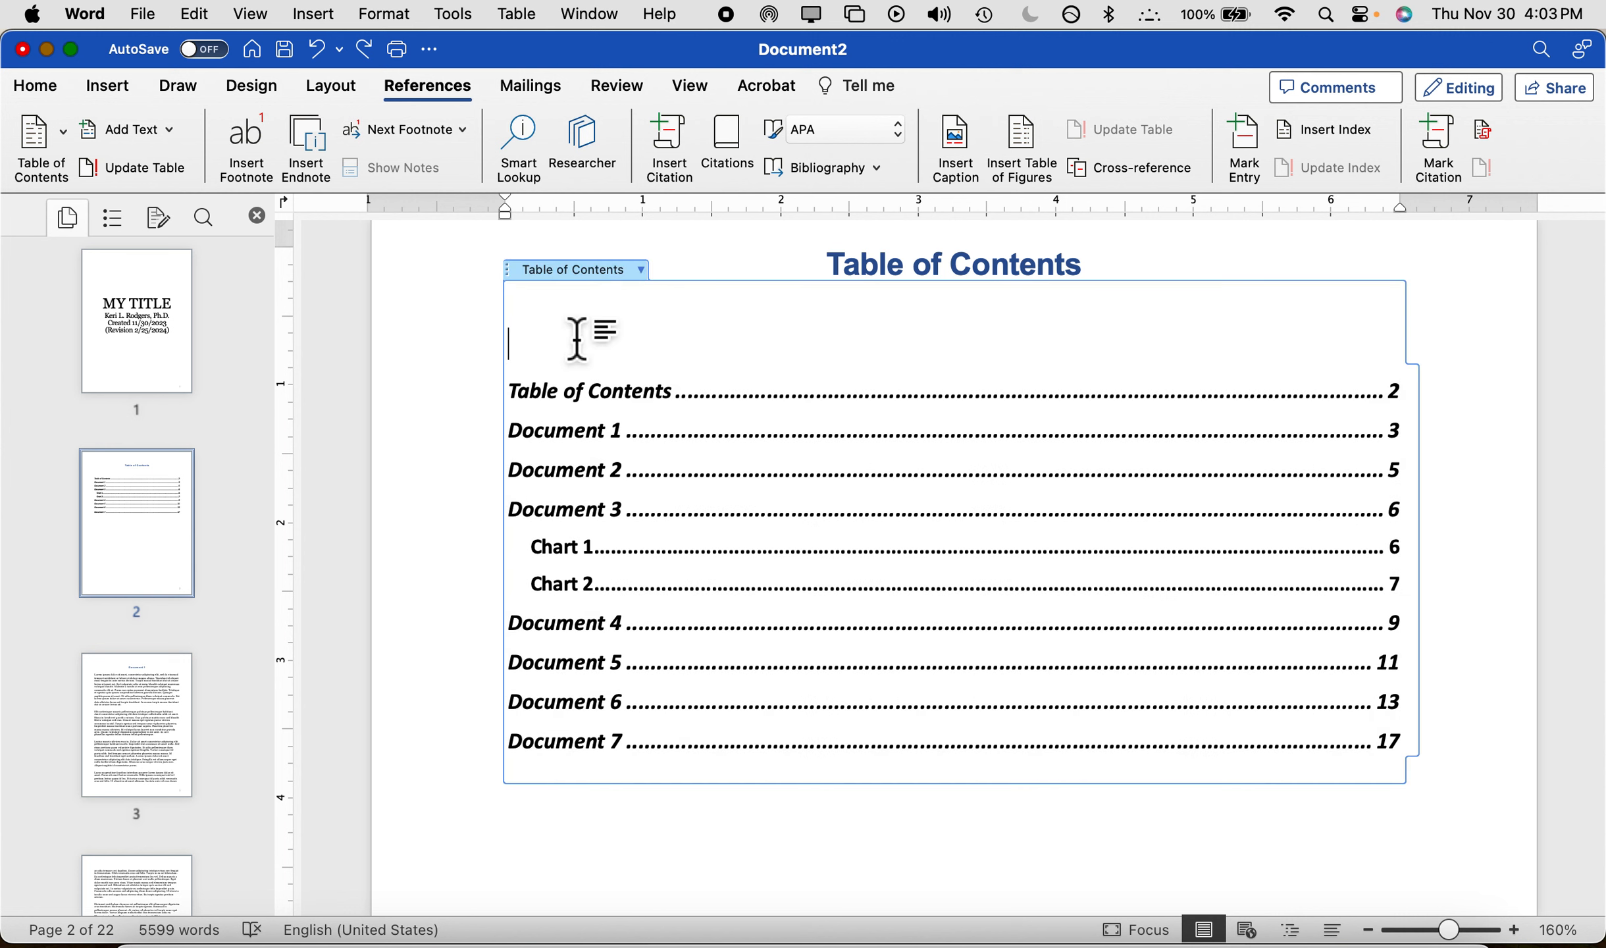
- Try moving the whole centred "Table of Contents" heading paragraph by cutting and pasting it, and undo the move
double_click(958, 275)
triple_click(958, 276)
key("super+x")
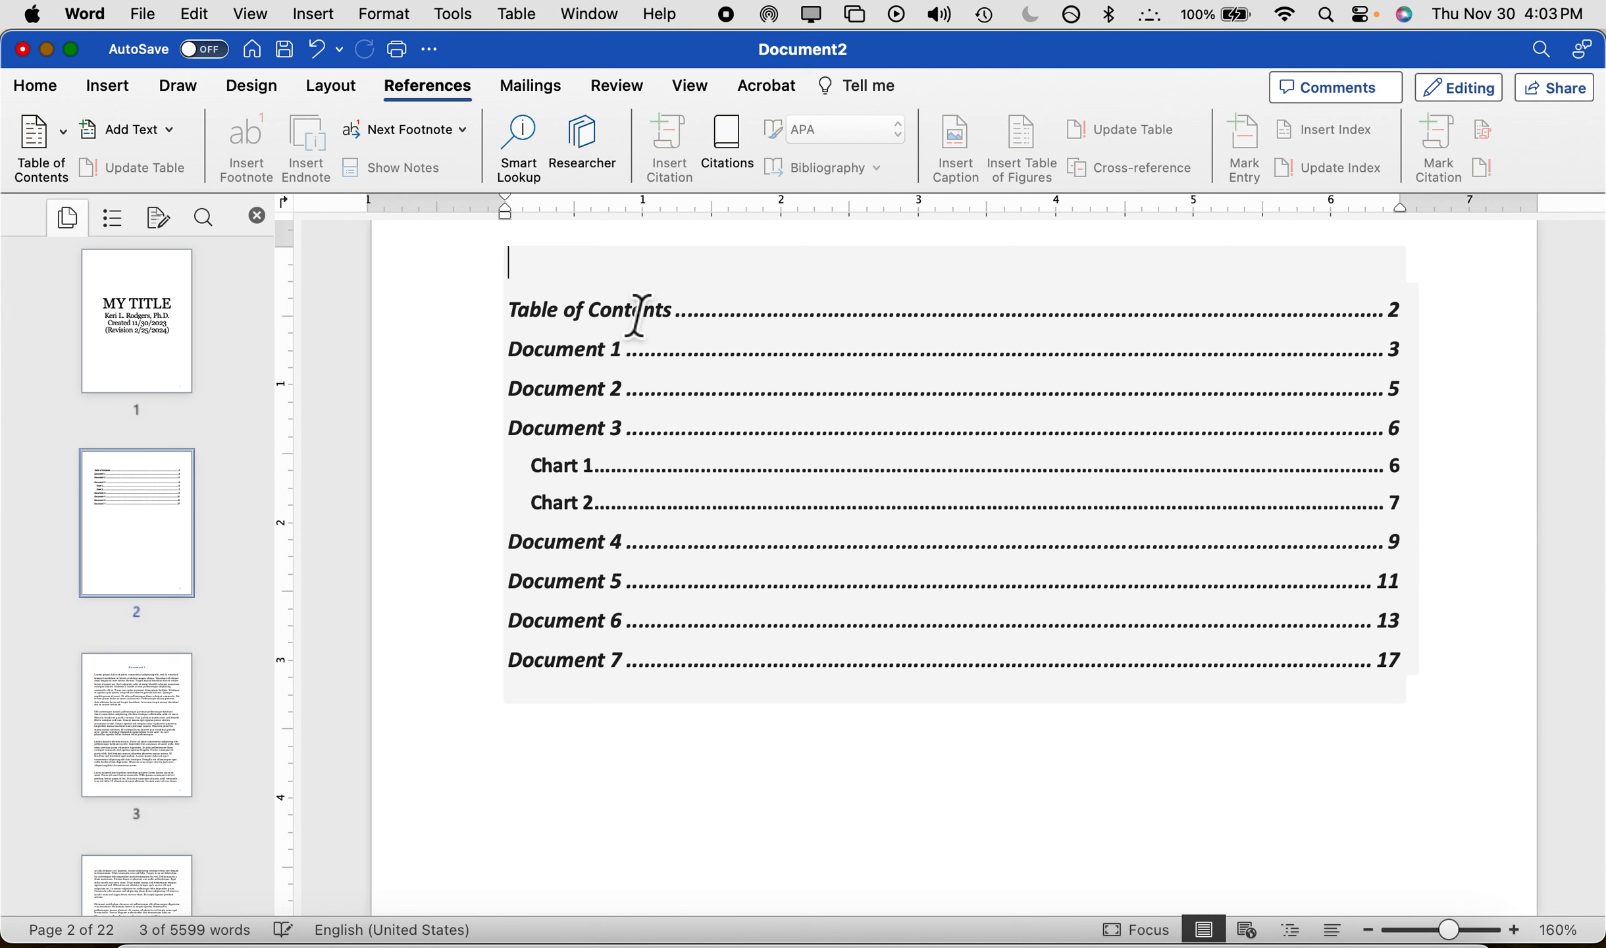
key("super+v")
key("super+z")
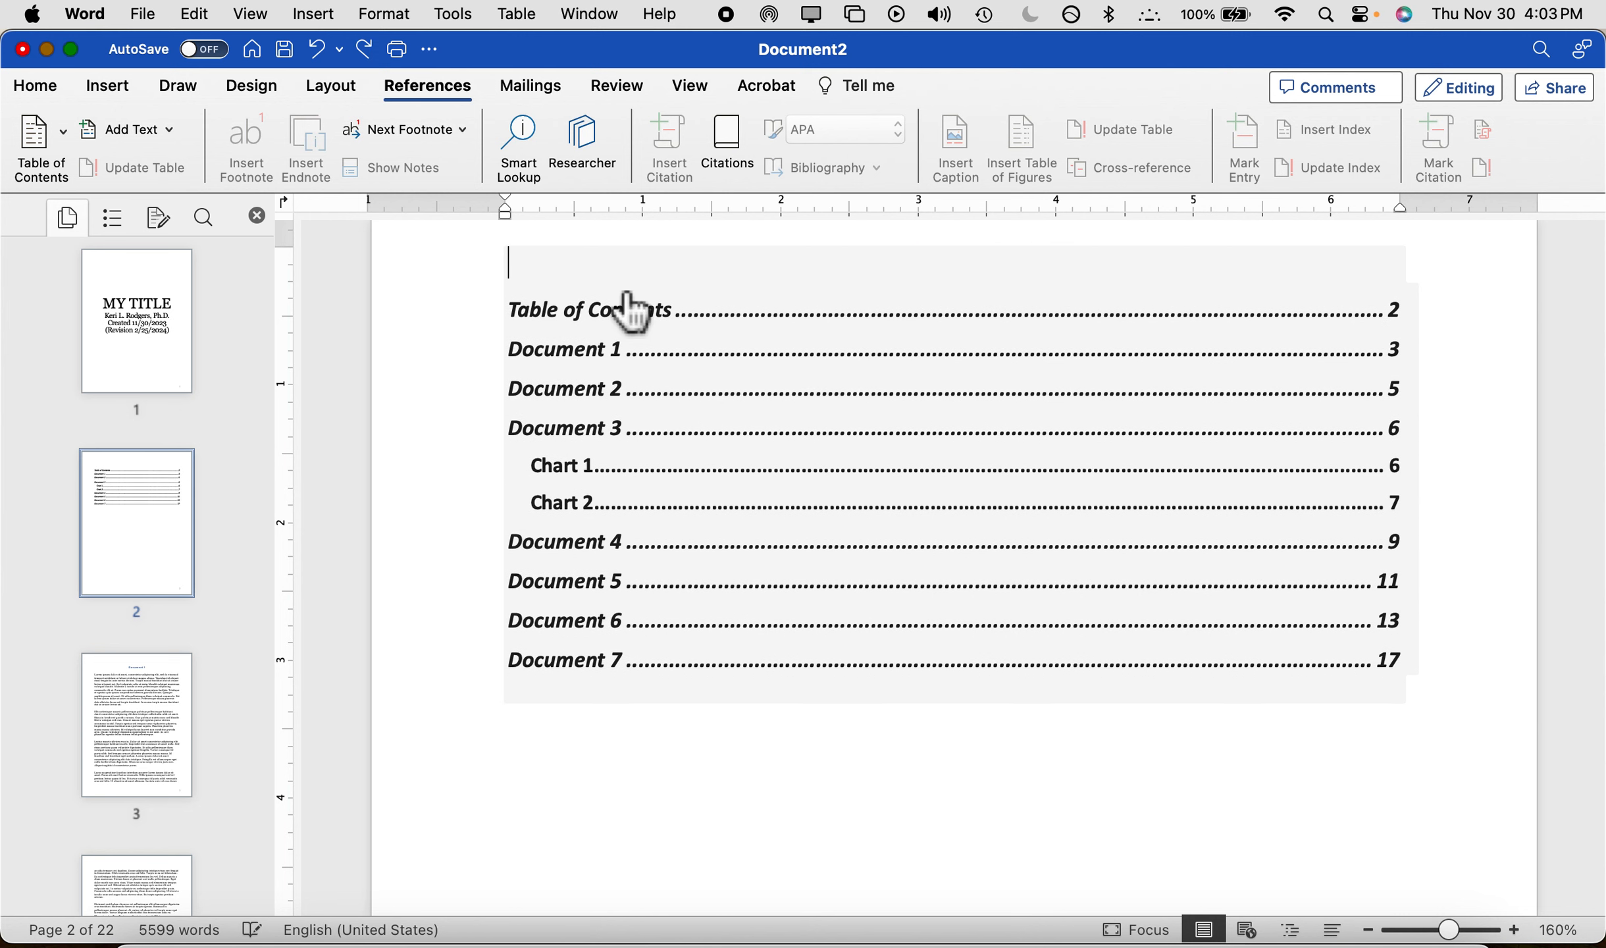
key("super+z")
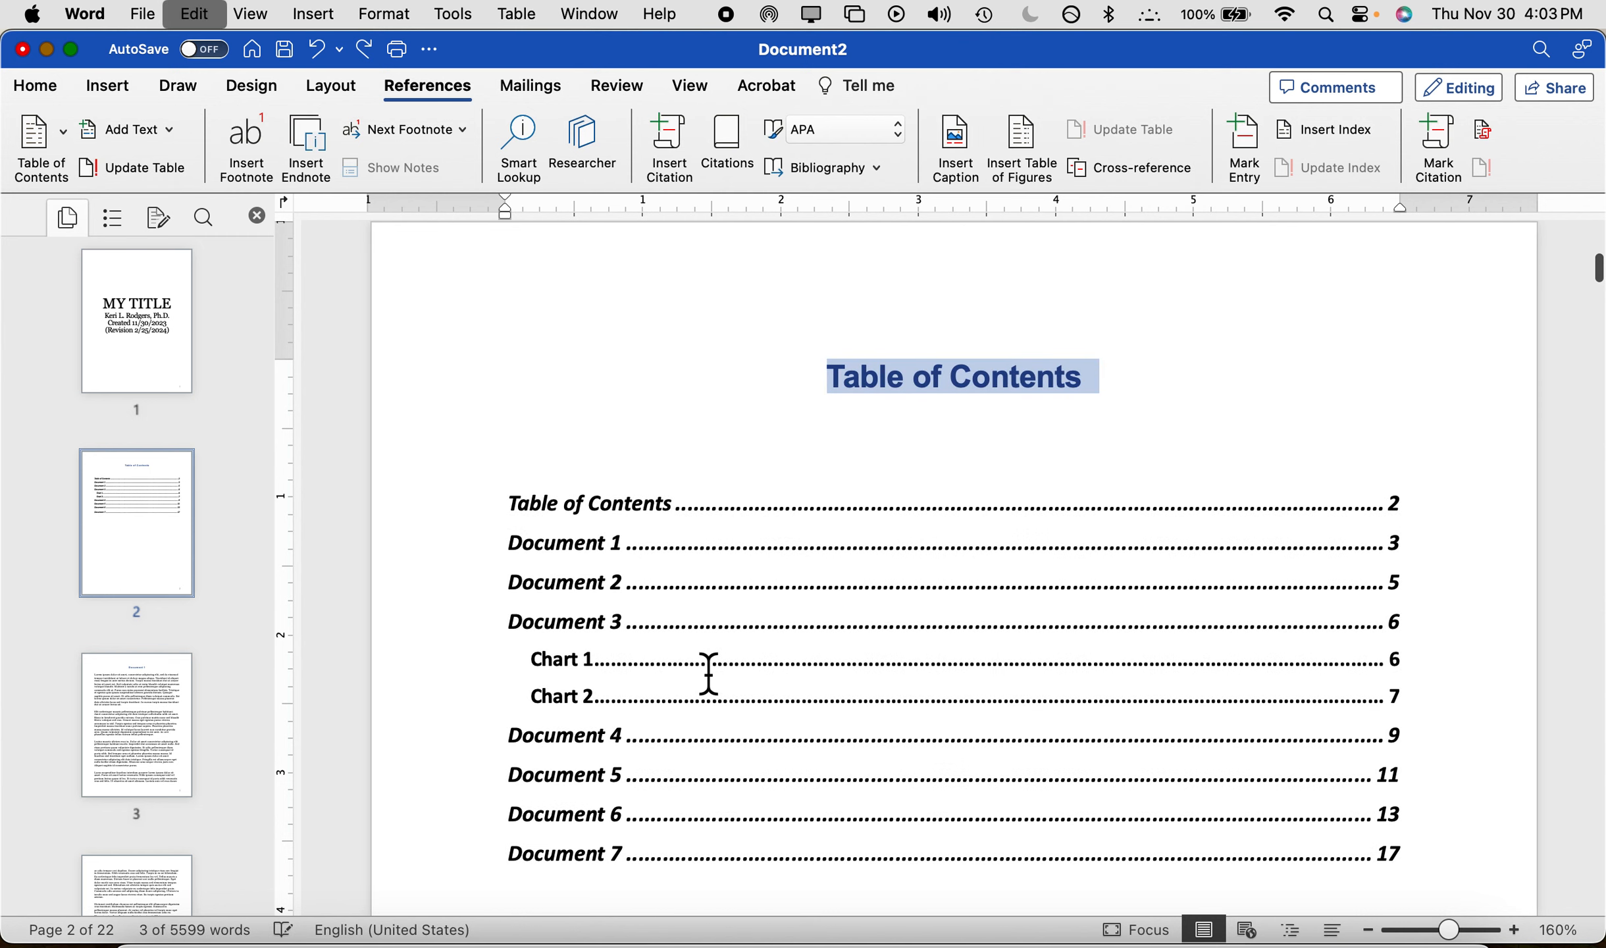
- Move the centred "Table of Contents" heading text into the table's empty title line, leaving a single title
mouse_move(1079, 380)
left_mouse_down()
mouse_move(1086, 394)
mouse_move(838, 381)
left_mouse_up()
key("BackSpace")
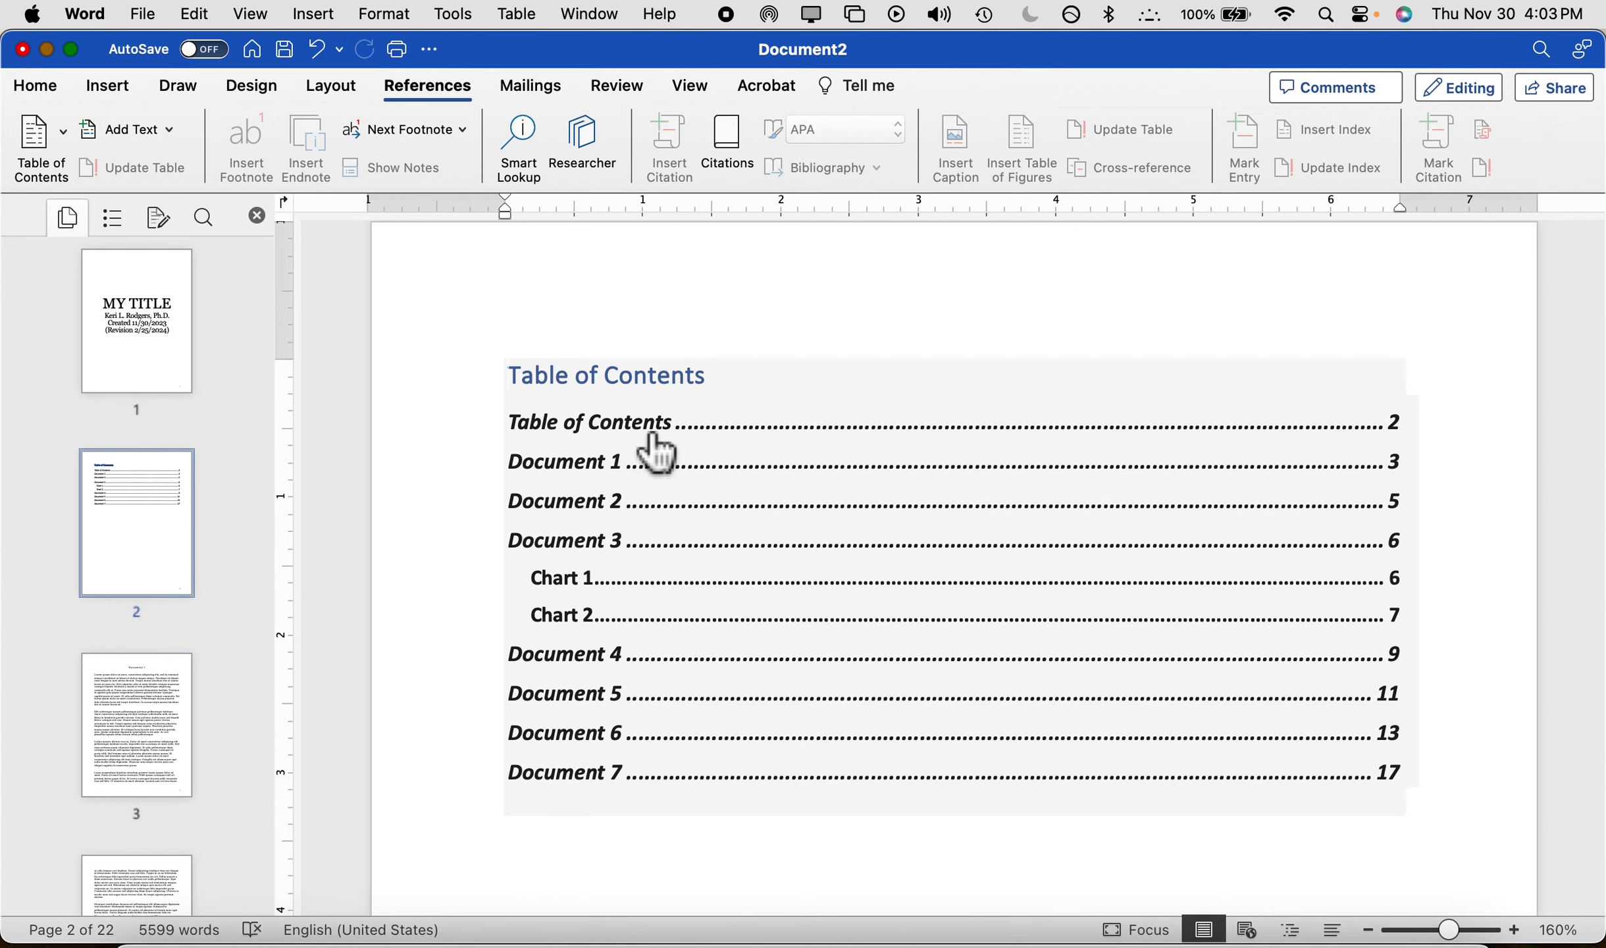
- Test the Document 3 link in the table of contents, and go back to the title page
left_click(670, 527, "super")
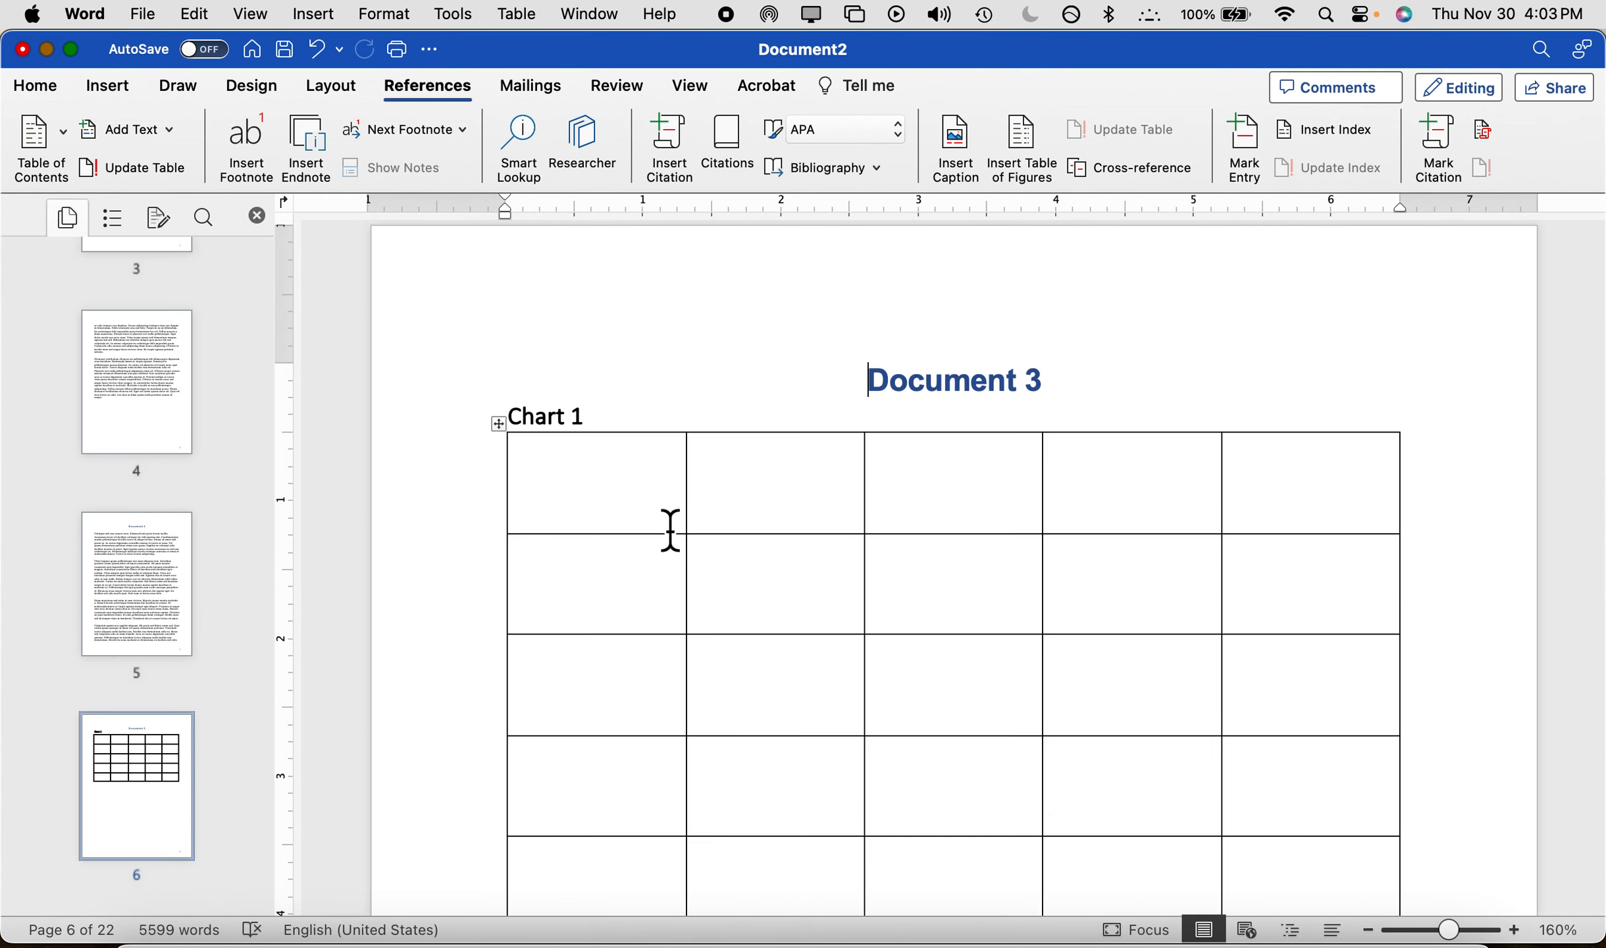
scroll(108, 541, "up", 10)
left_click(144, 377)
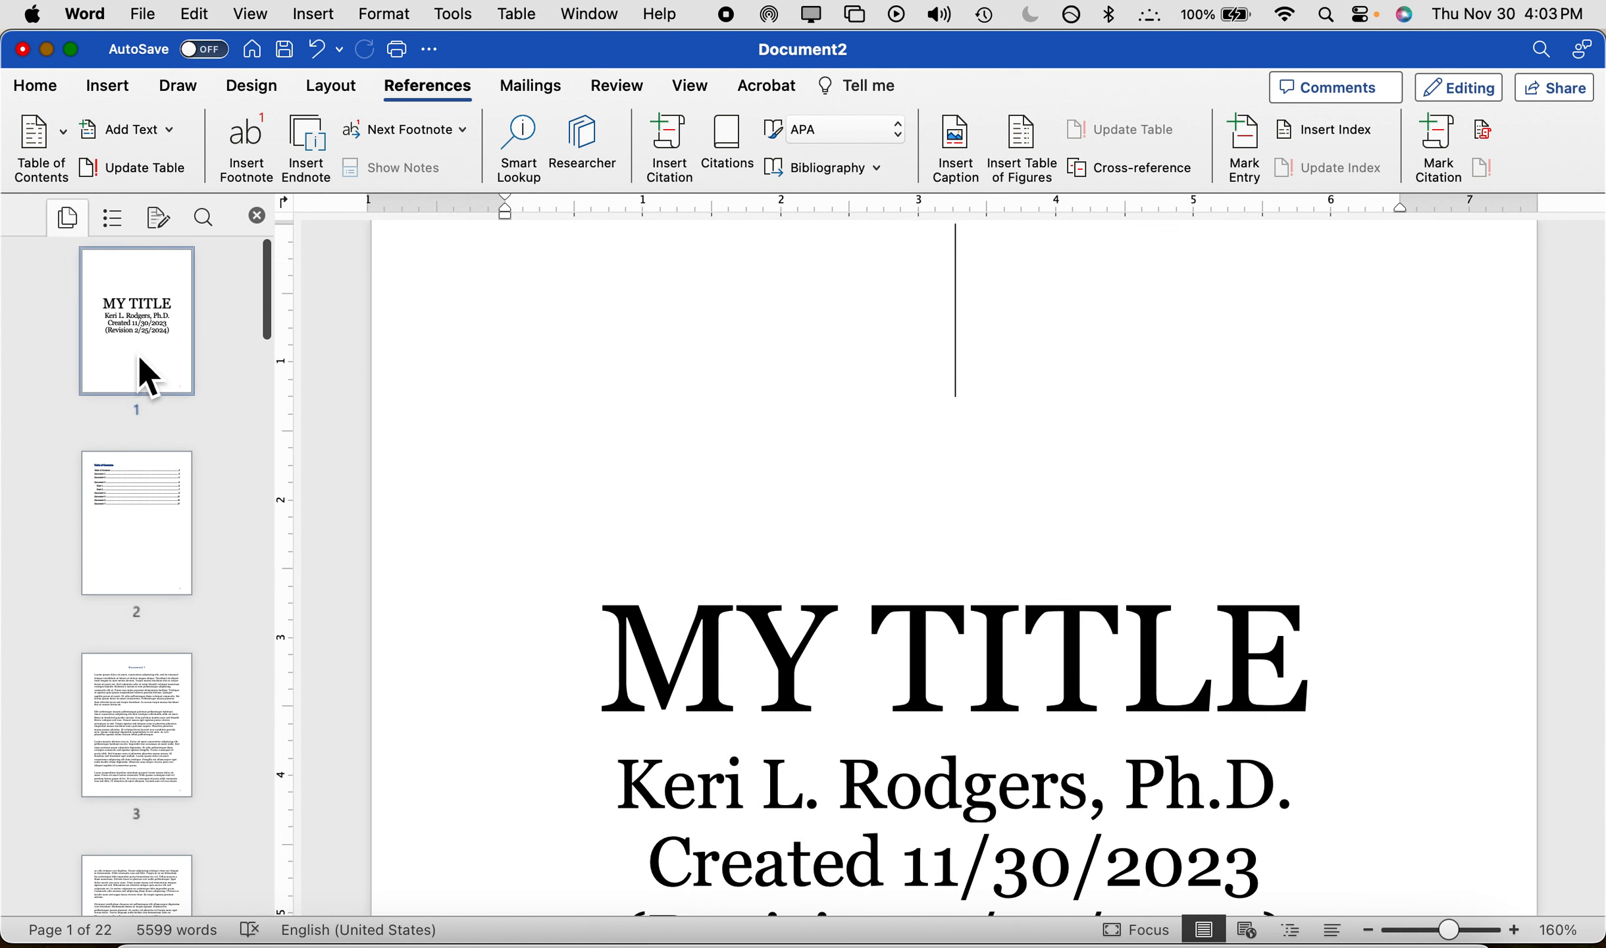